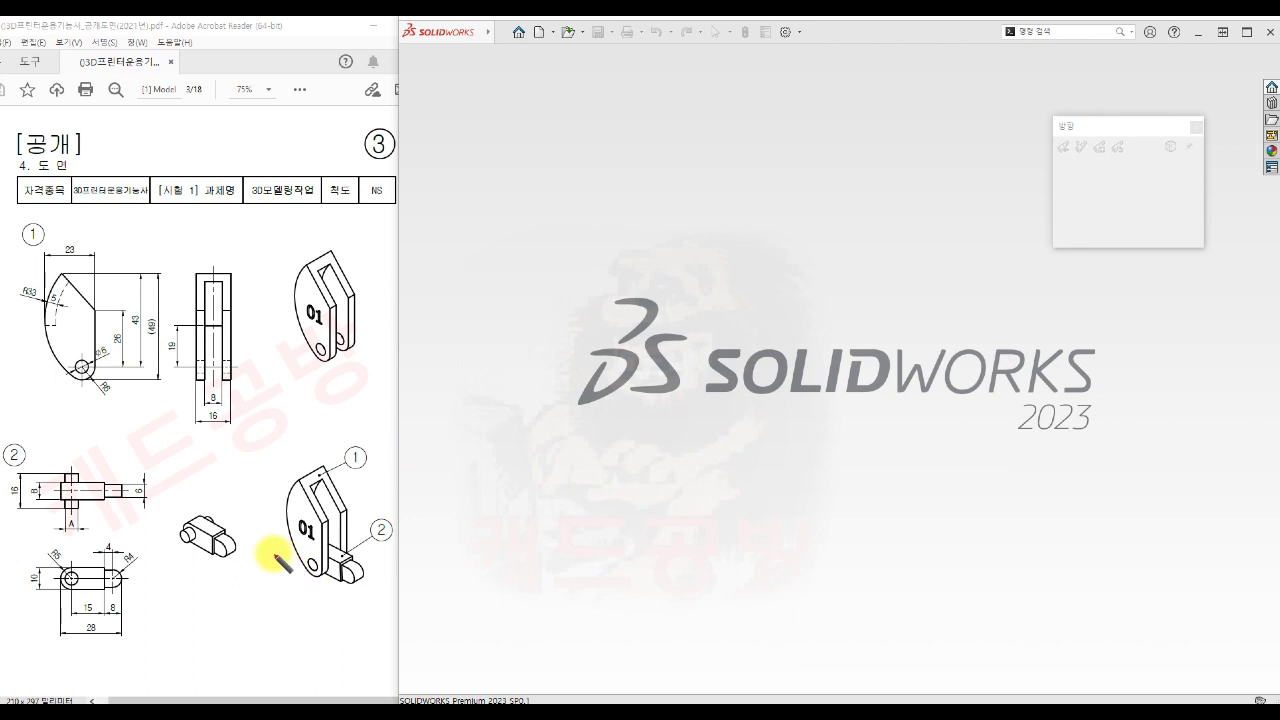
# Step: Mark X and Y axes through the pin hole on the assembly view of the PDF drawing
pyautogui.moveTo(275, 552); pyautogui.dragTo(343, 573)
pyautogui.moveTo(267, 544)
pyautogui.mouseDown()
pyautogui.moveTo(253, 560)
pyautogui.moveTo(312, 544)
pyautogui.moveTo(311, 621)
pyautogui.mouseUp()
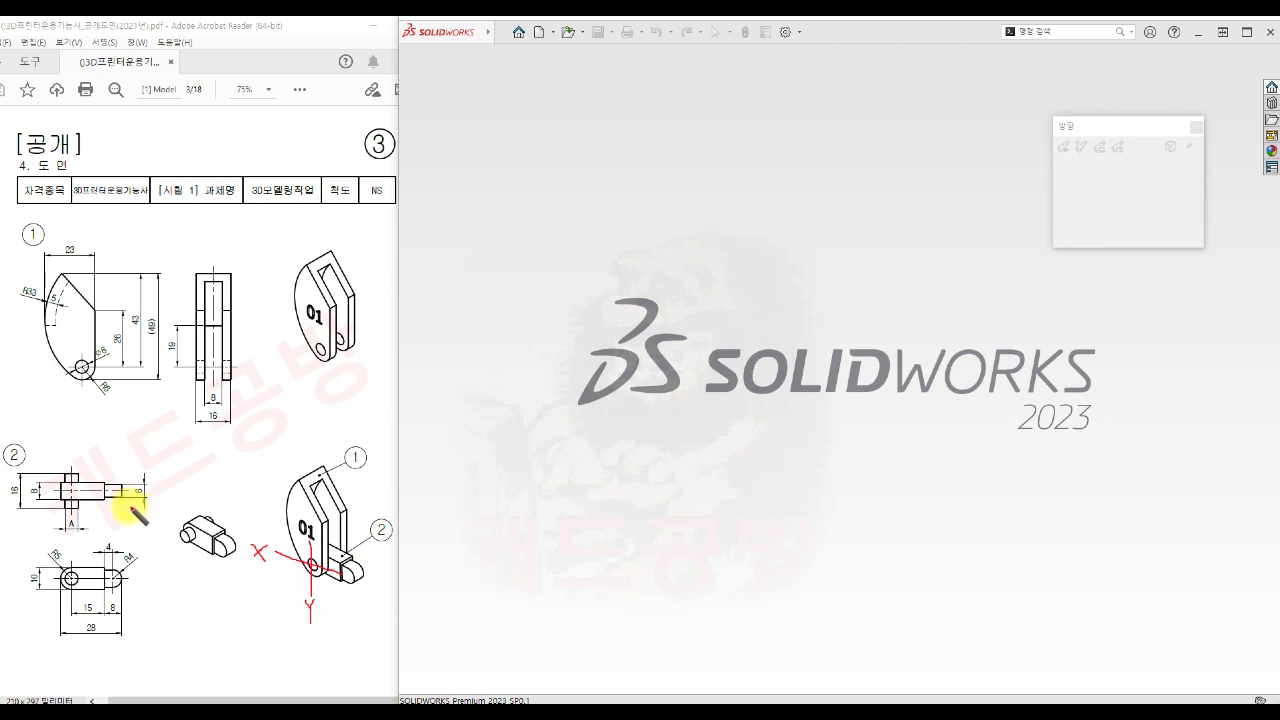
# Step: Circle dimensions A and B on part 2's view in the drawing and annotate them as ø5.2 and 7.2
pyautogui.moveTo(77, 536)
pyautogui.mouseDown()
pyautogui.moveTo(69, 520)
pyautogui.moveTo(75, 537)
pyautogui.mouseUp()
pyautogui.moveTo(37, 497)
pyautogui.mouseDown()
pyautogui.moveTo(34, 486)
pyautogui.moveTo(38, 497)
pyautogui.mouseUp()
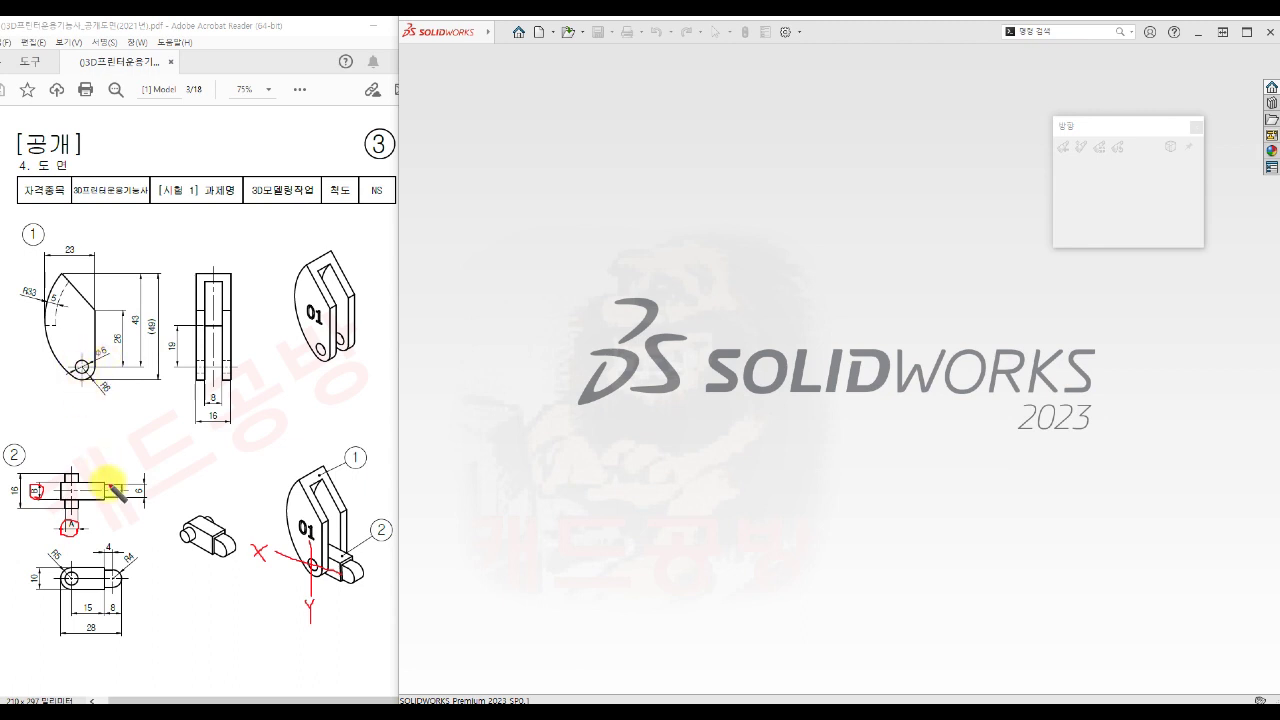
pyautogui.moveTo(72, 528); pyautogui.dragTo(127, 530)
pyautogui.click(119, 532)
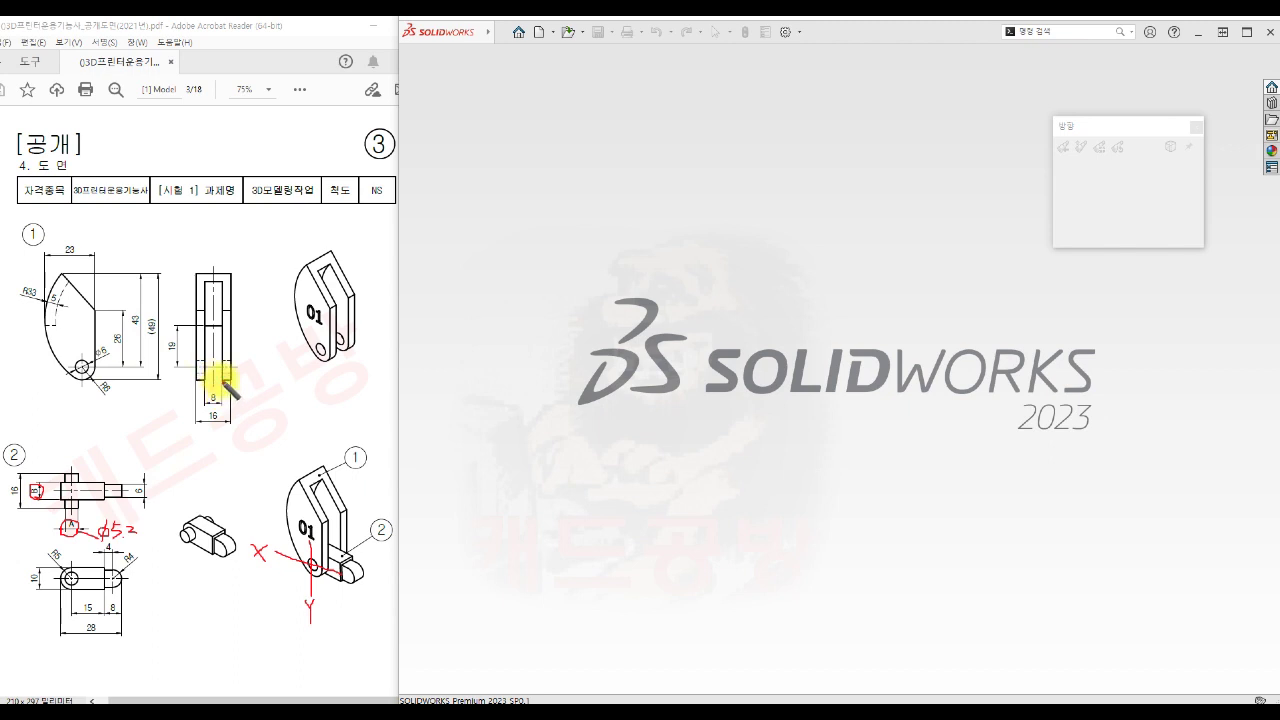
pyautogui.moveTo(38, 490)
pyautogui.mouseDown()
pyautogui.moveTo(65, 436)
pyautogui.moveTo(67, 450)
pyautogui.moveTo(86, 446)
pyautogui.mouseUp()
pyautogui.click(73, 447)
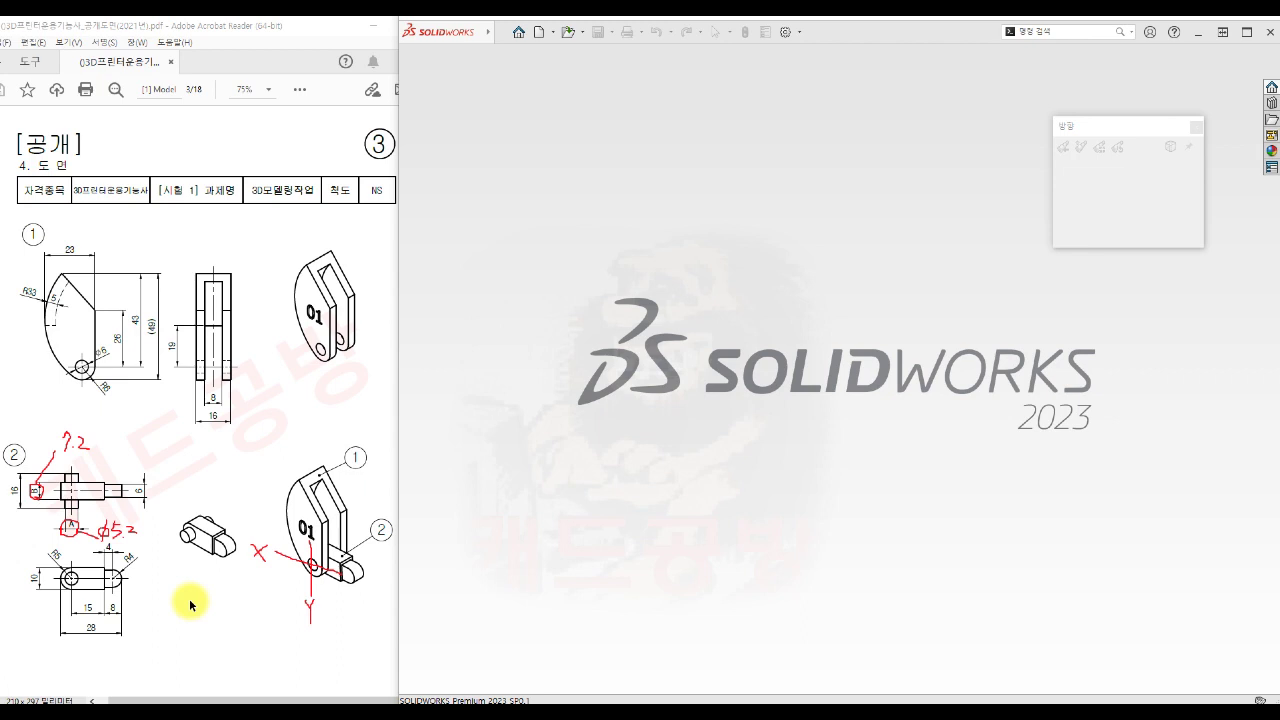
# Step: Create a new SOLIDWORKS part document from the custom part template 내부품
pyautogui.click(541, 33)
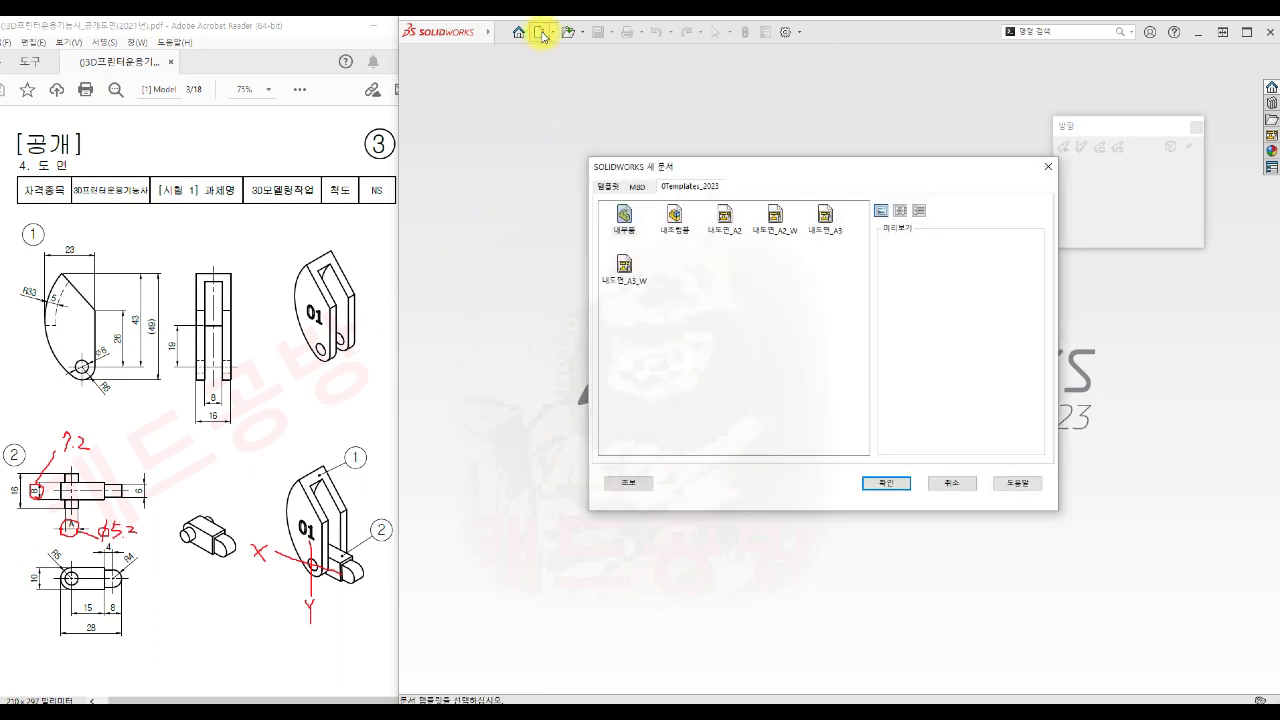
pyautogui.click(624, 218)
pyautogui.click(883, 485)
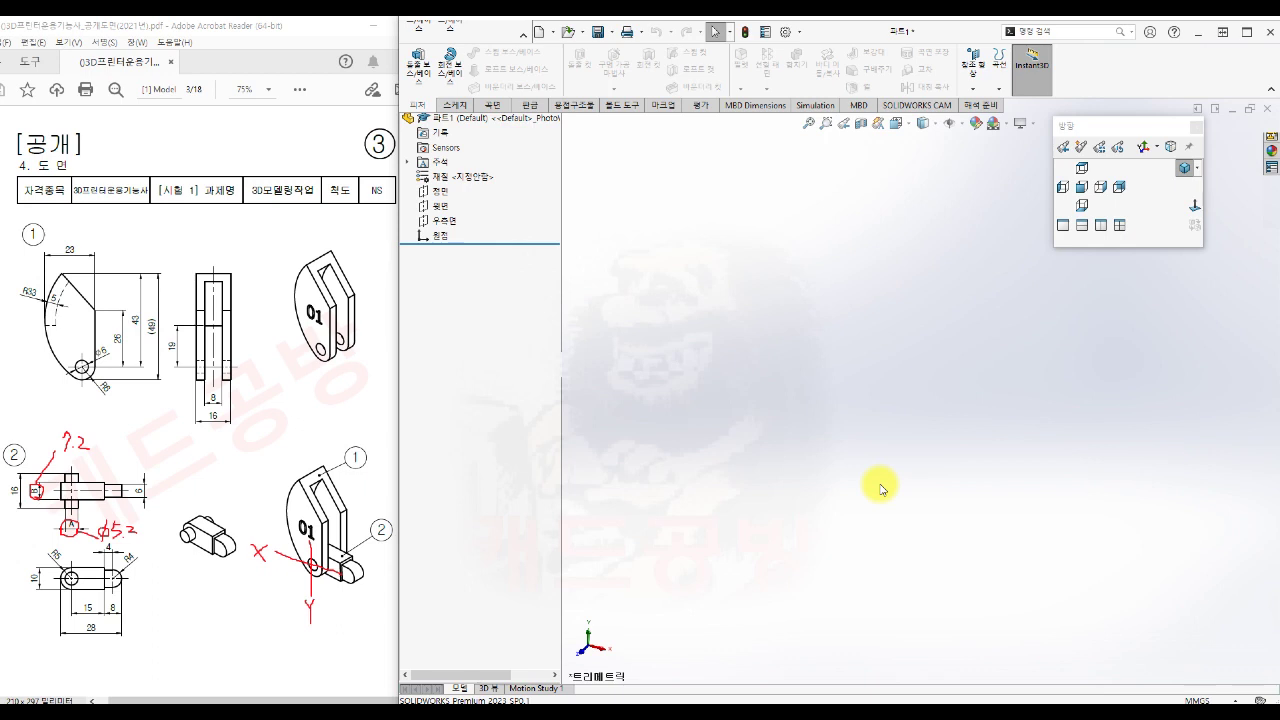
# Step: Check the unit system and decimal settings in the part's document properties
pyautogui.click(801, 37)
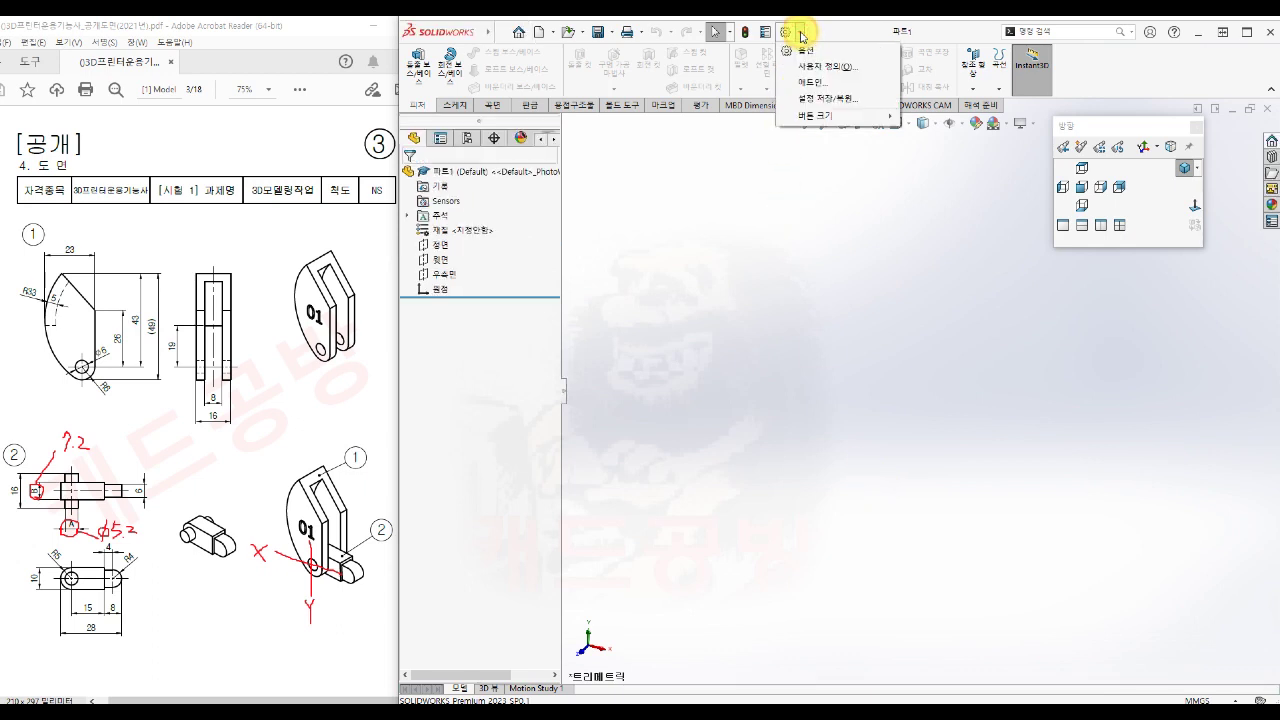
pyautogui.click(803, 50)
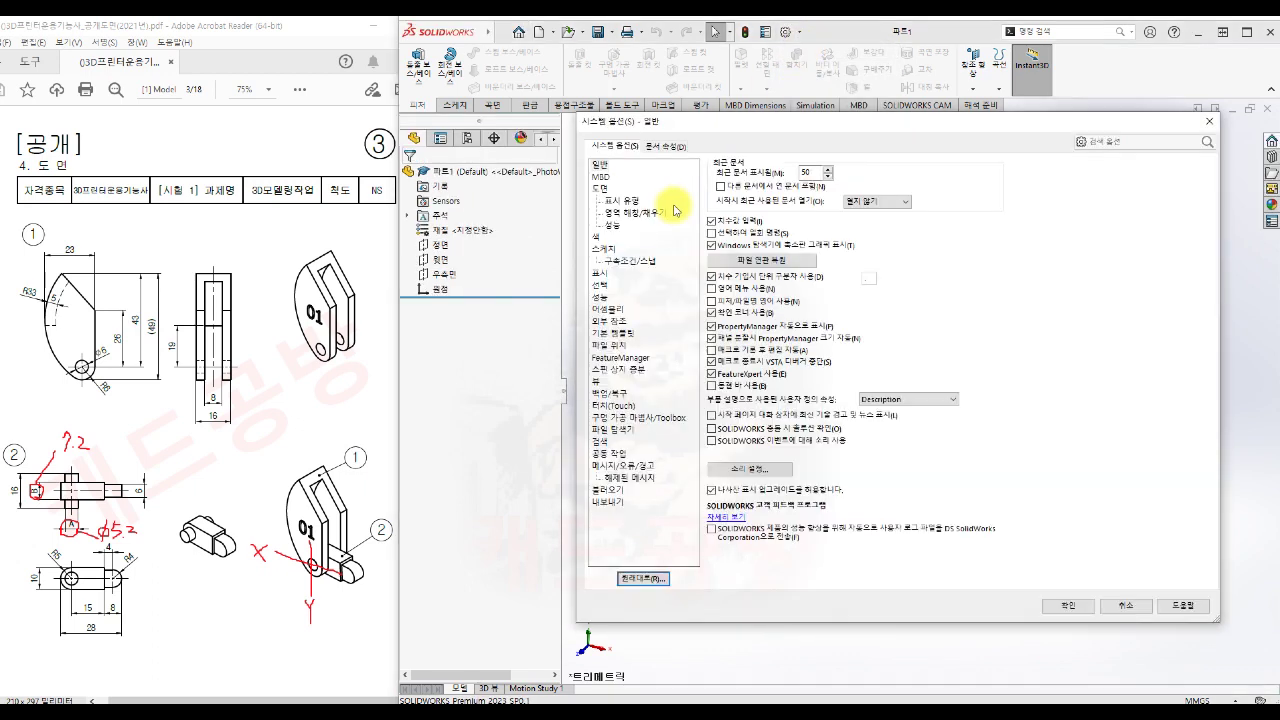
pyautogui.click(666, 145)
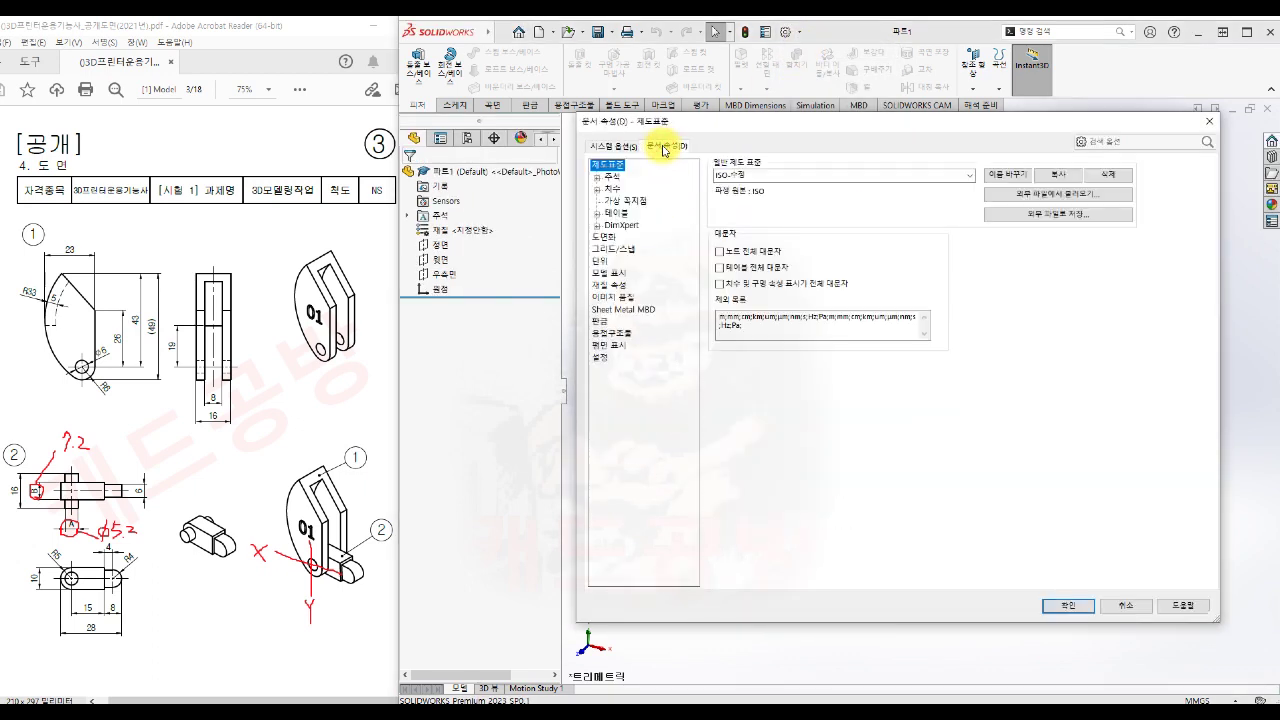
pyautogui.click(601, 261)
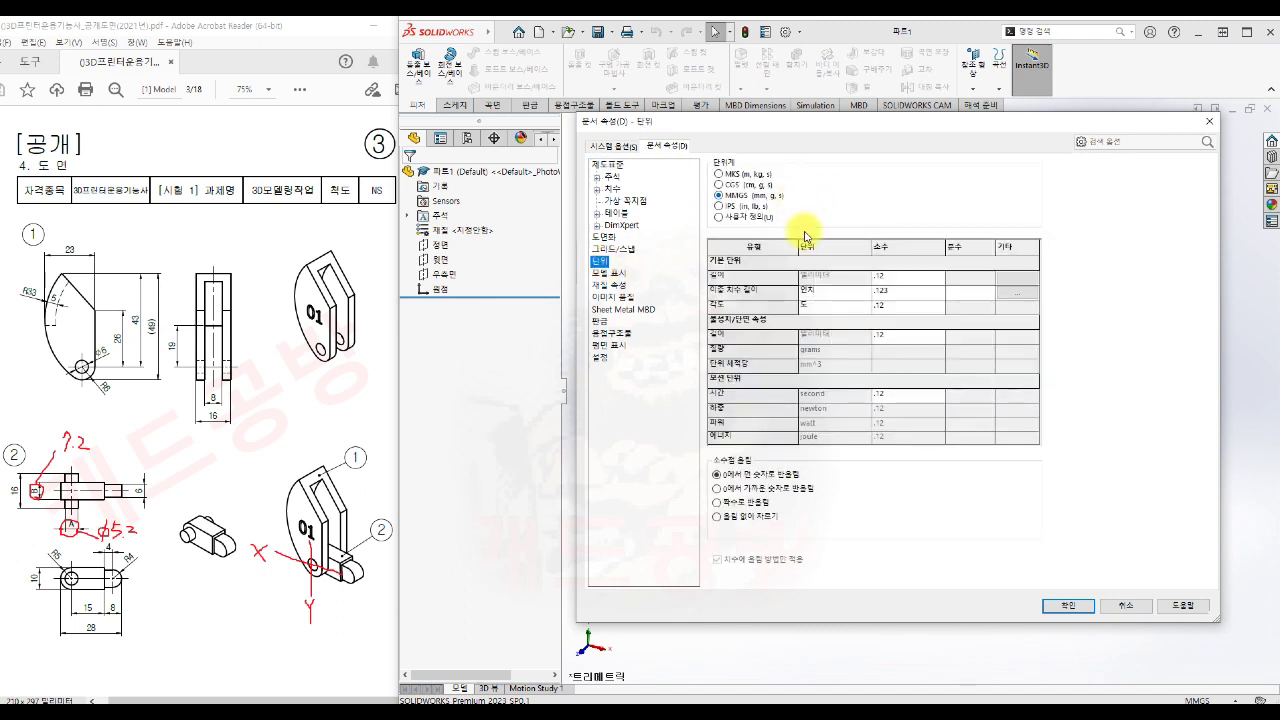
pyautogui.click(1060, 606)
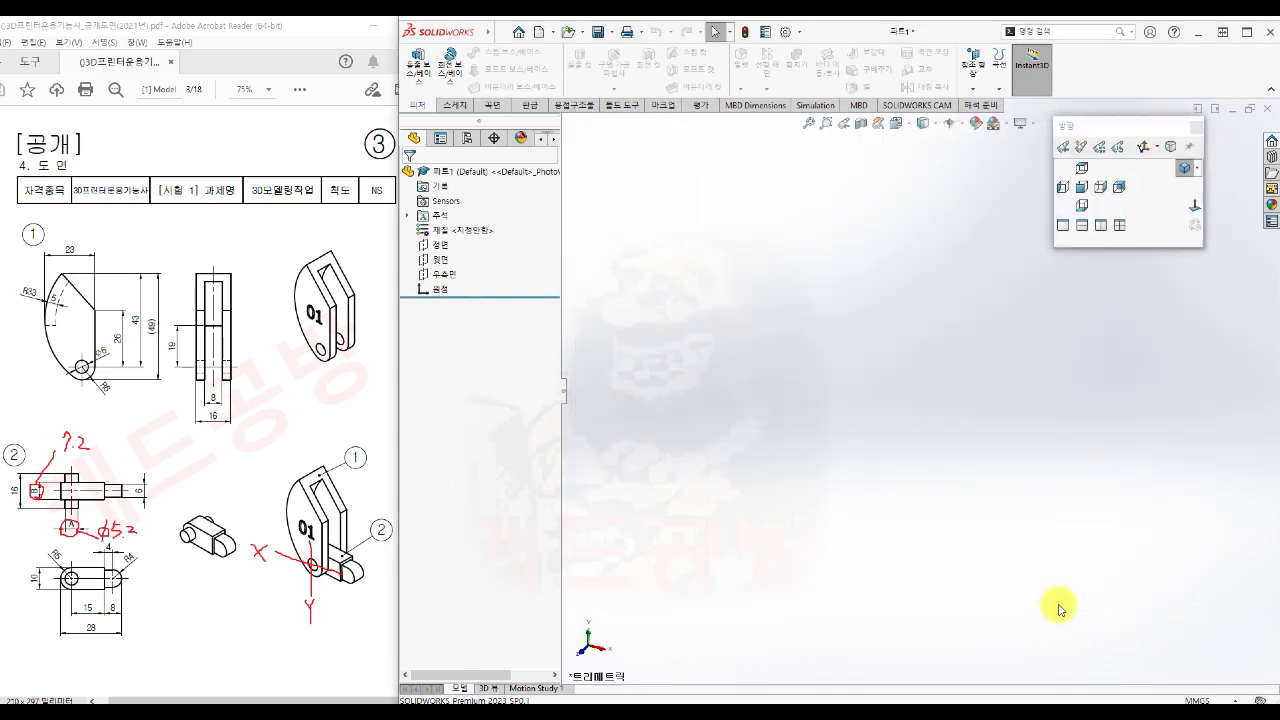
# Step: Save the part as 파트1.SLDPRT in the 03 folder
pyautogui.click(609, 32)
pyautogui.click(617, 66)
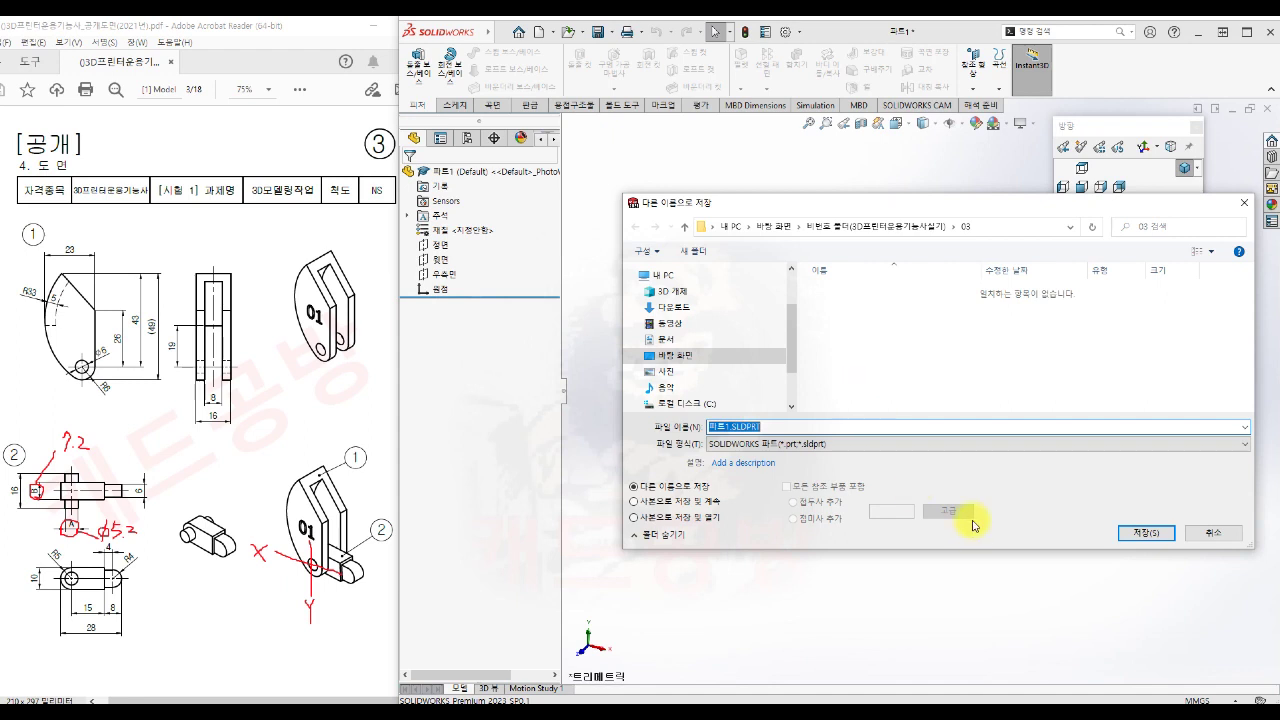
pyautogui.click(1145, 533)
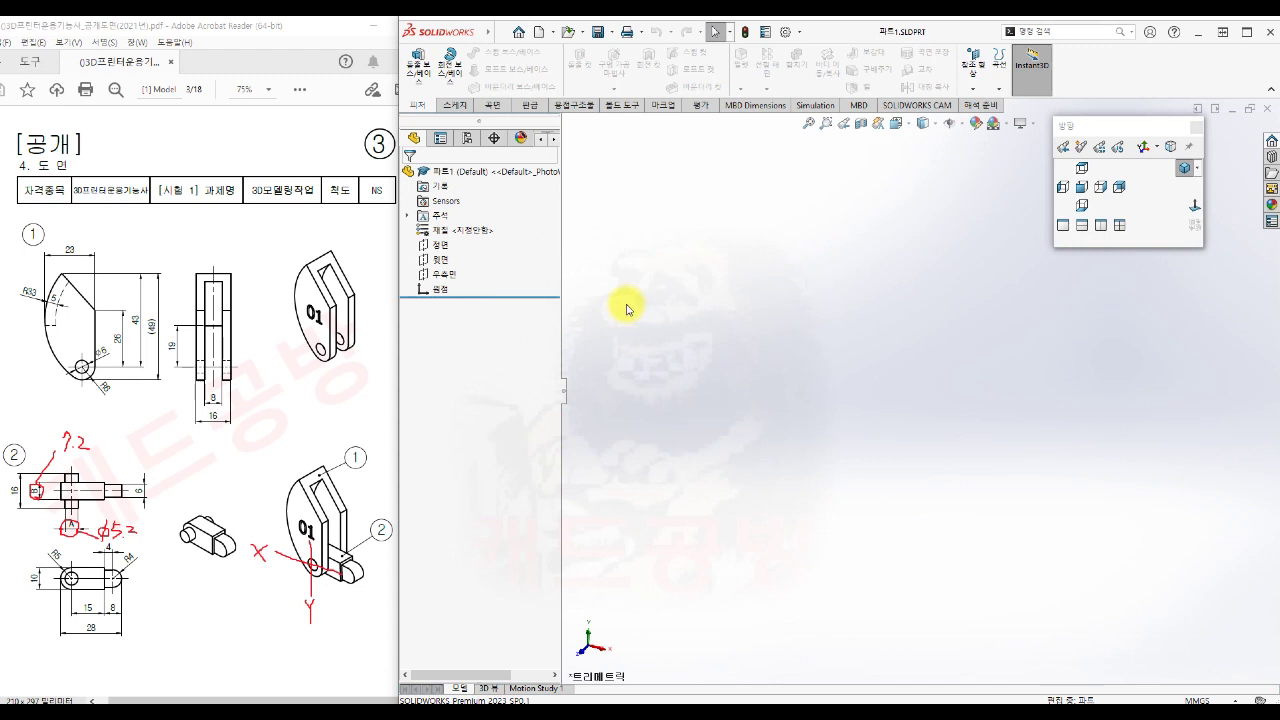
# Step: Start a sketch on the front plane and draw a 6 mm diameter circle centred on the origin
pyautogui.click(440, 245)
pyautogui.click(453, 224)
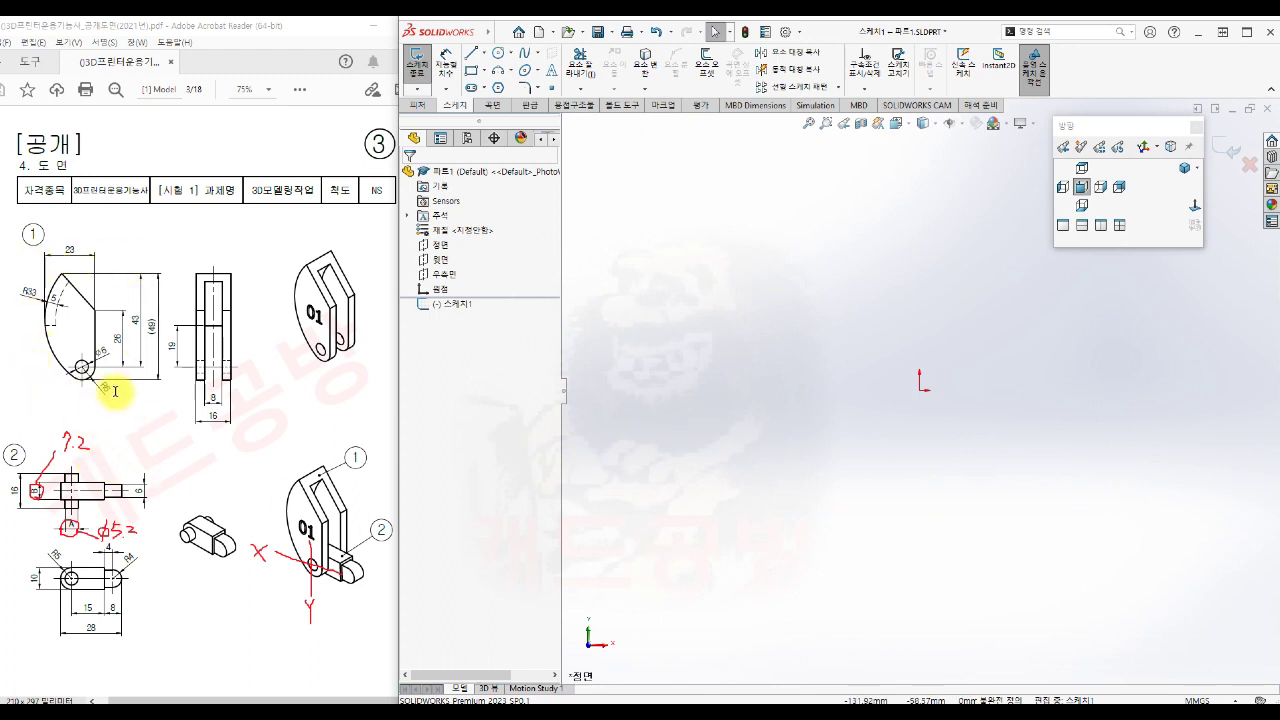
pyautogui.press('s')
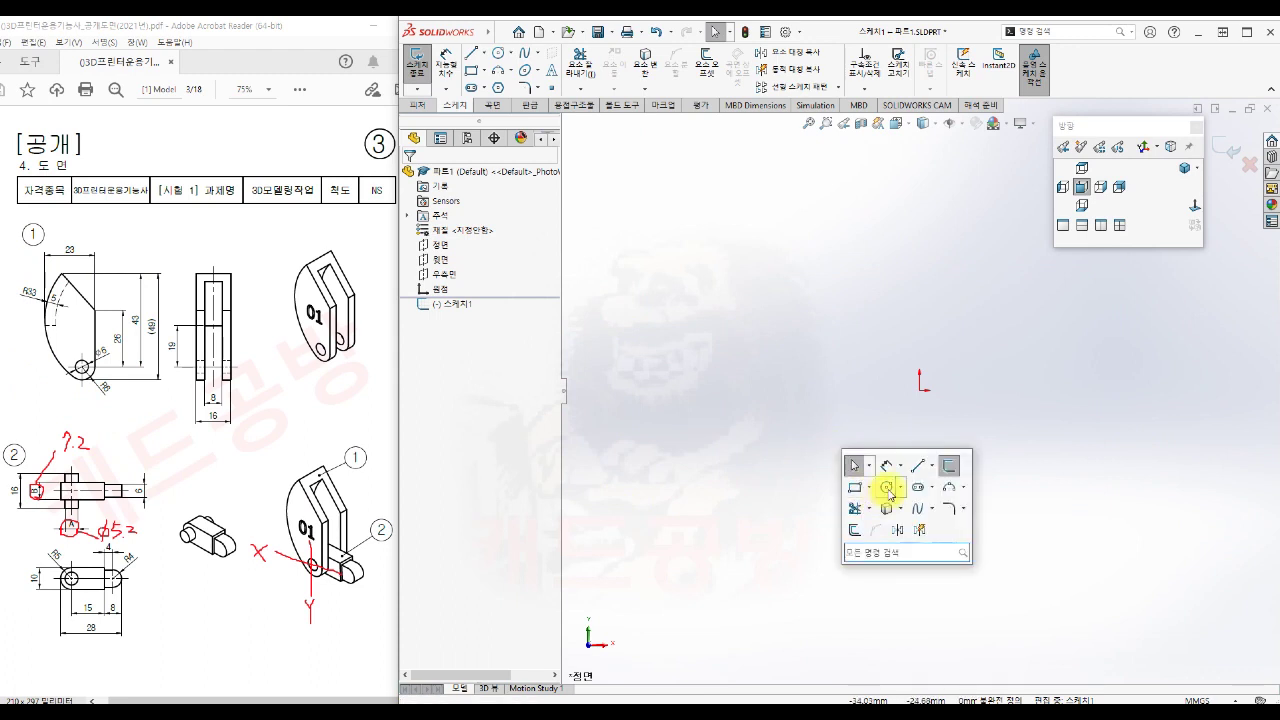
pyautogui.click(887, 488)
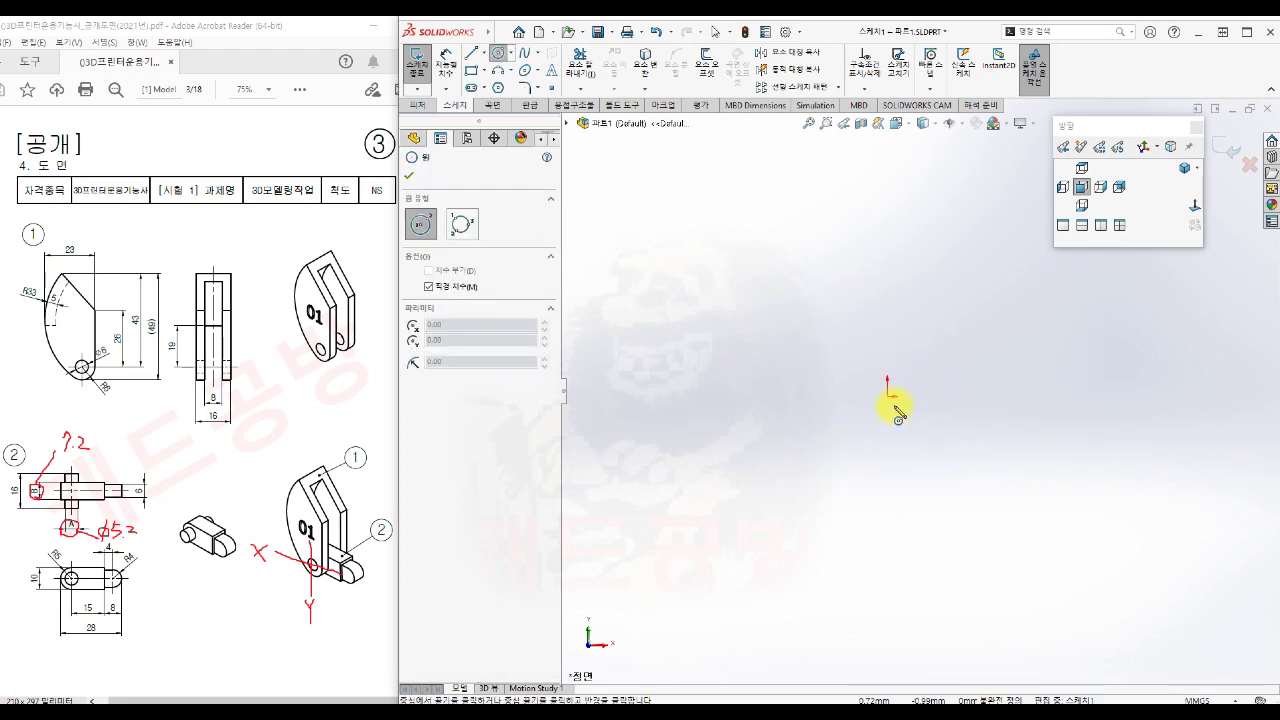
pyautogui.click(889, 397)
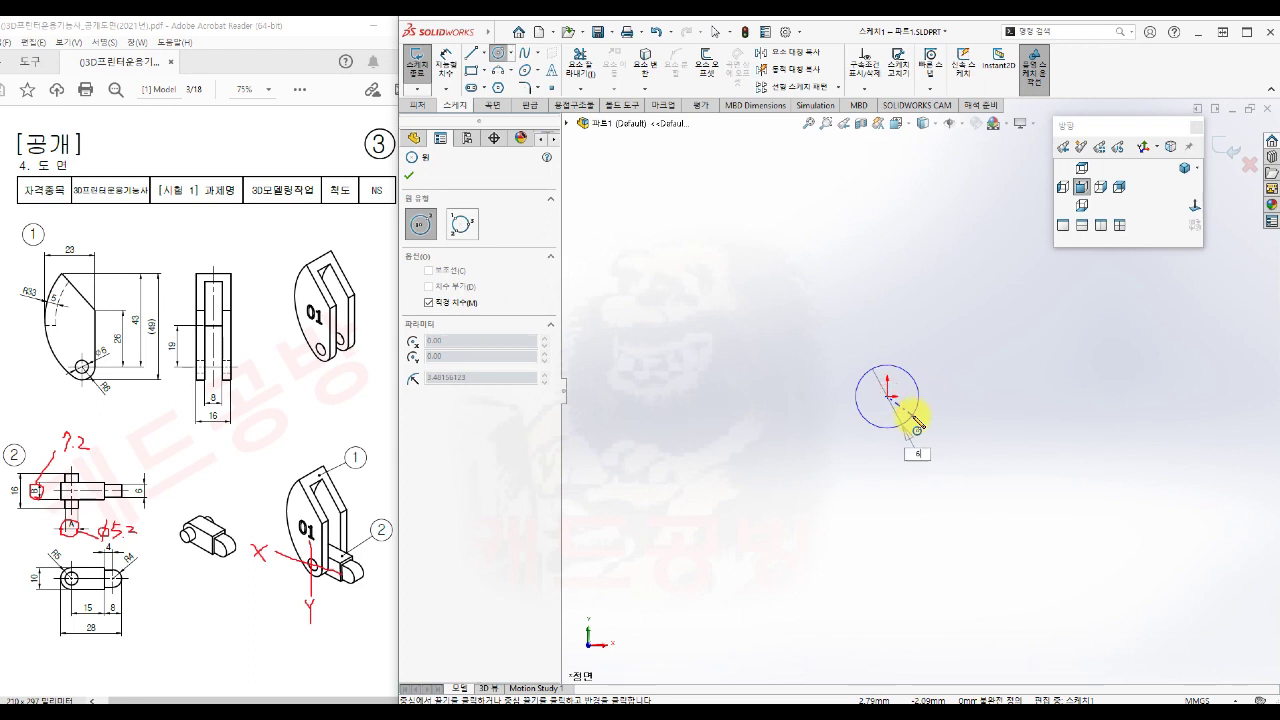
pyautogui.click(917, 428)
pyautogui.press('Escape')
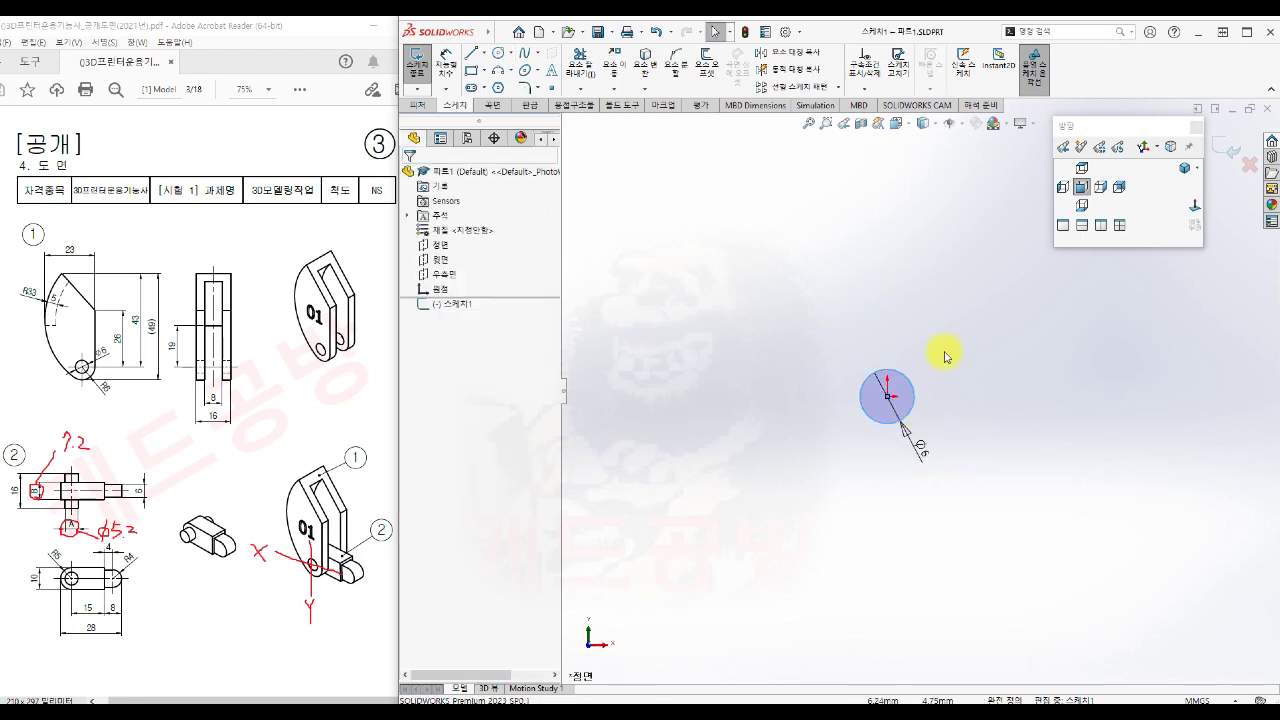
# Step: Draw a 12 mm diameter circle overlapping the lower-left side of the 6 mm circle
pyautogui.moveTo(934, 340)
pyautogui.keyDown('ctrl'); pyautogui.mouseDown(button='middle')
pyautogui.moveTo(937, 400)
pyautogui.moveTo(929, 420)
pyautogui.moveTo(920, 414)
pyautogui.mouseUp(button='middle'); pyautogui.keyUp('ctrl')
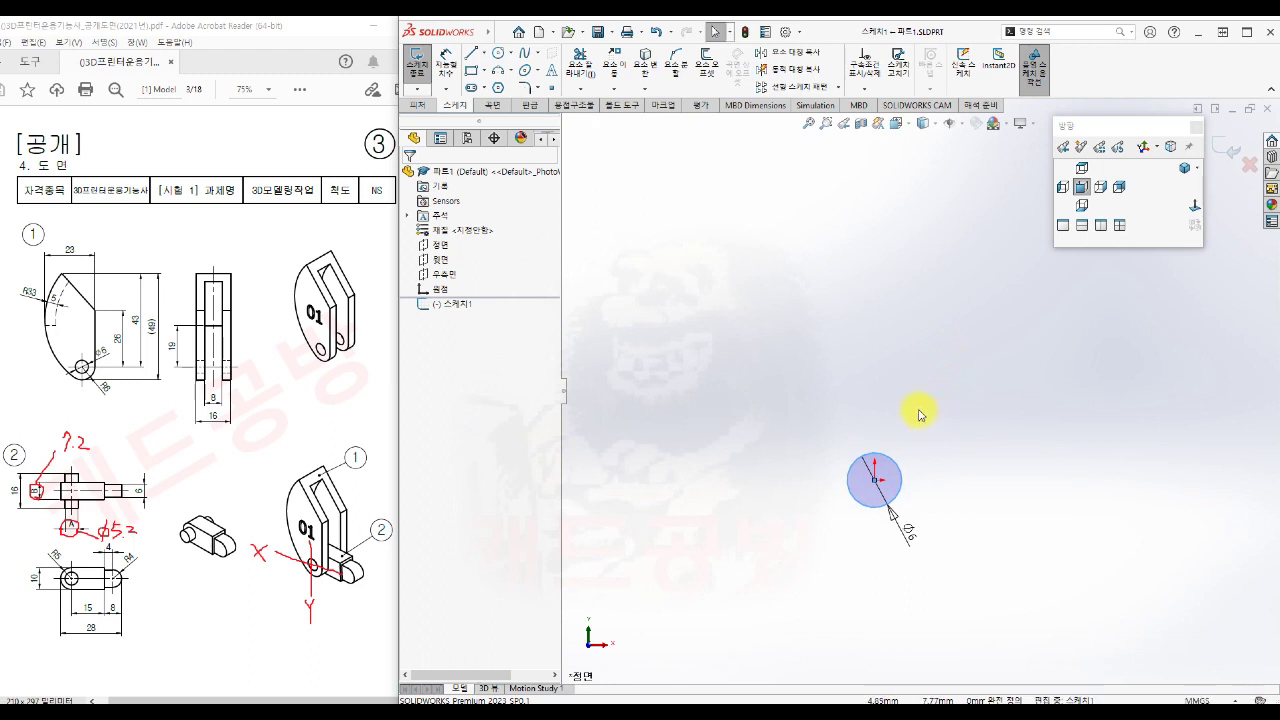
pyautogui.press('s')
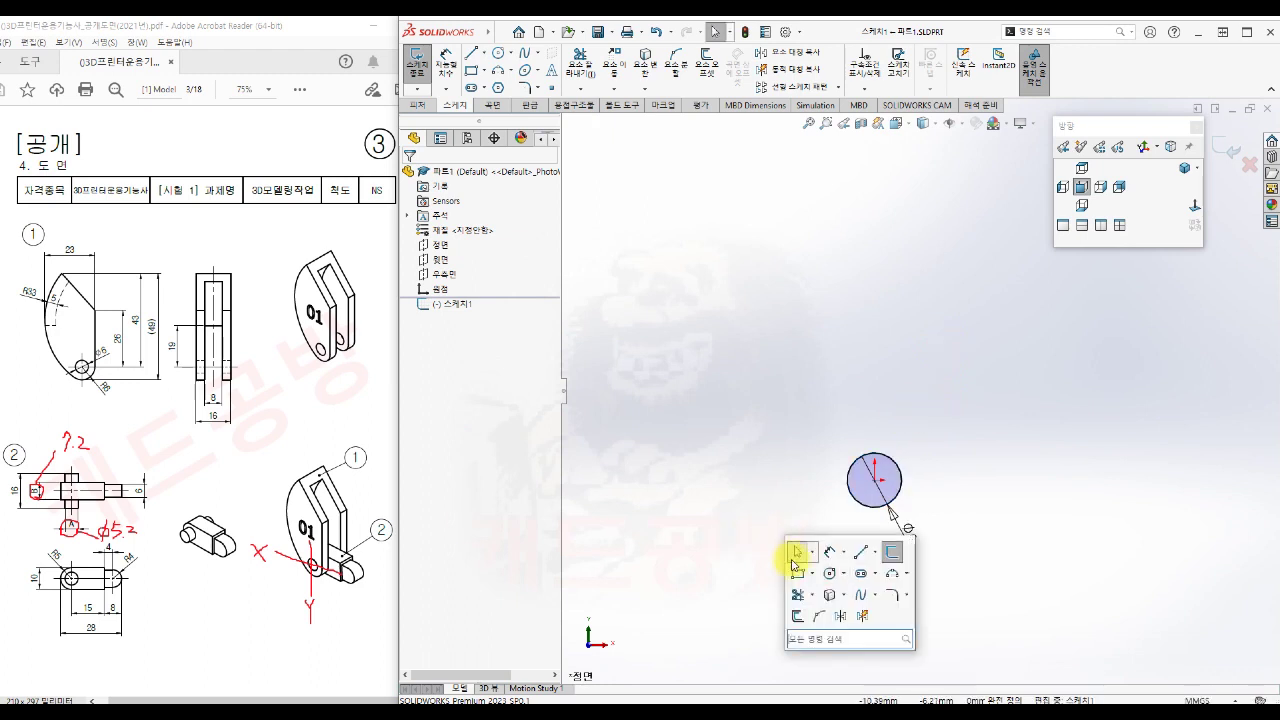
pyautogui.click(829, 573)
pyautogui.click(836, 514)
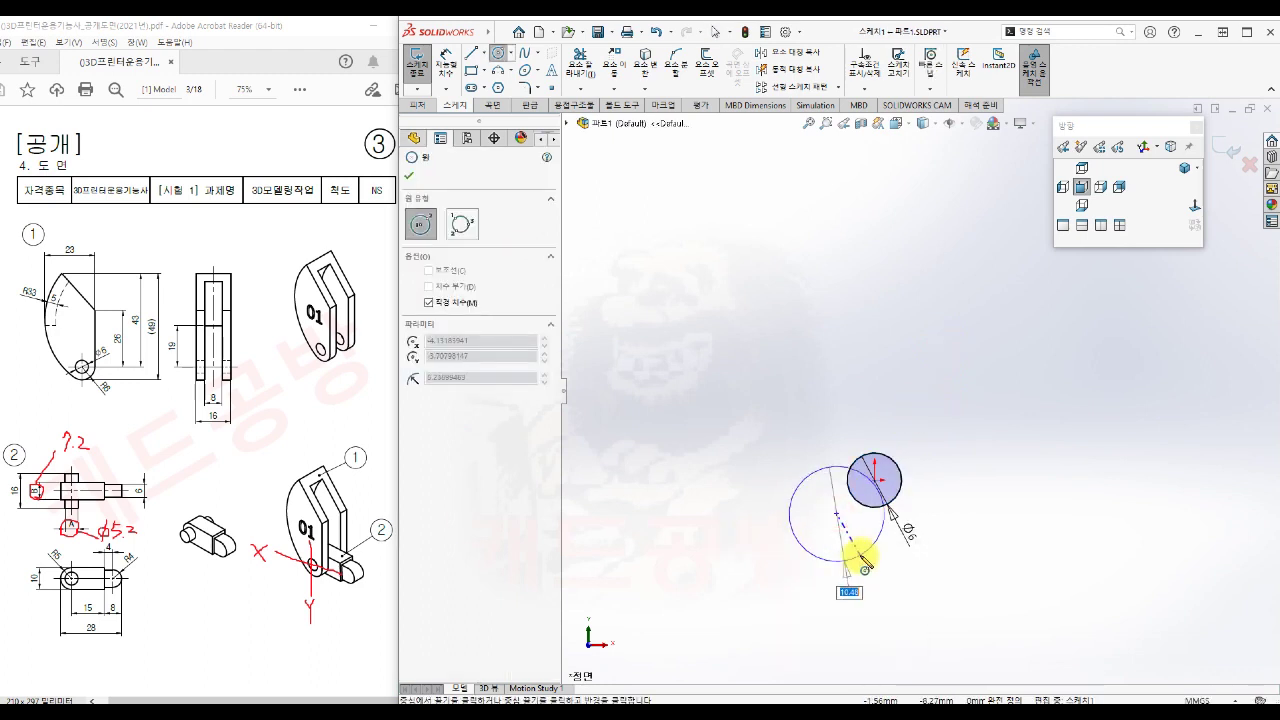
pyautogui.click(847, 568)
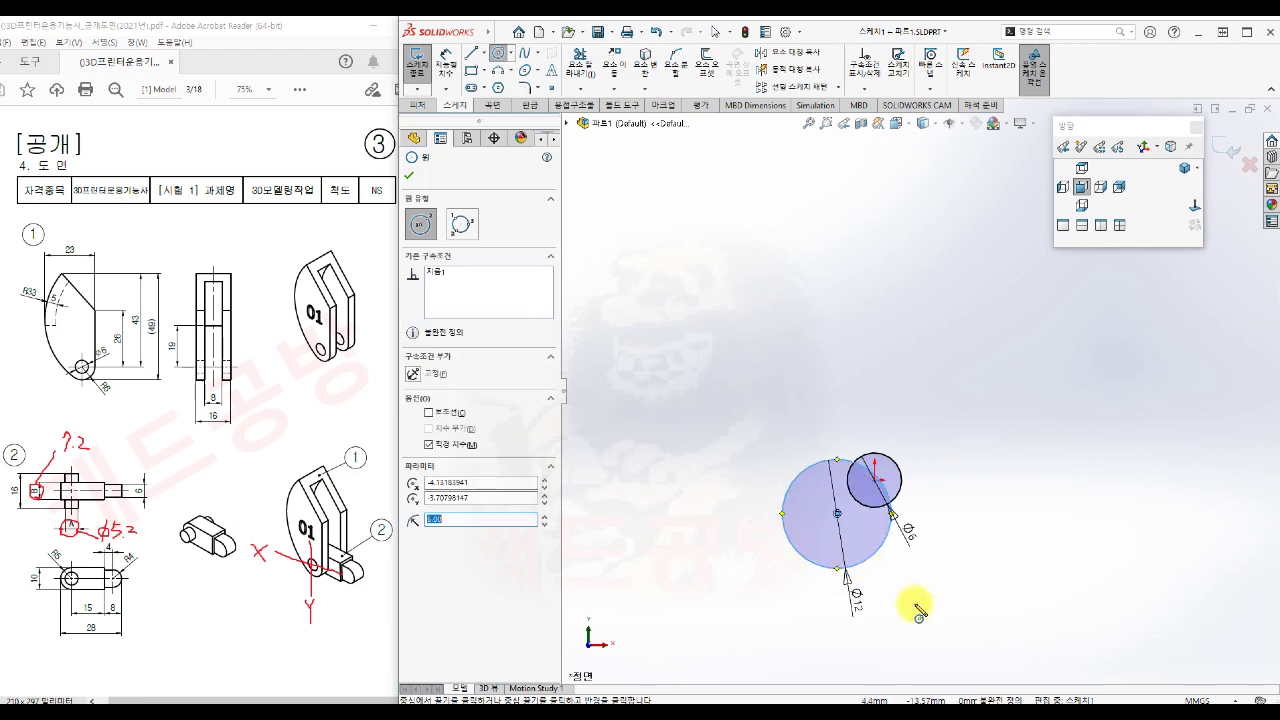
pyautogui.press('Escape')
# Step: Make the 12 mm circle concentric with the 6 mm circle
pyautogui.click(900, 487)
pyautogui.keyDown('ctrl'); pyautogui.click(887, 493); pyautogui.keyUp('ctrl')
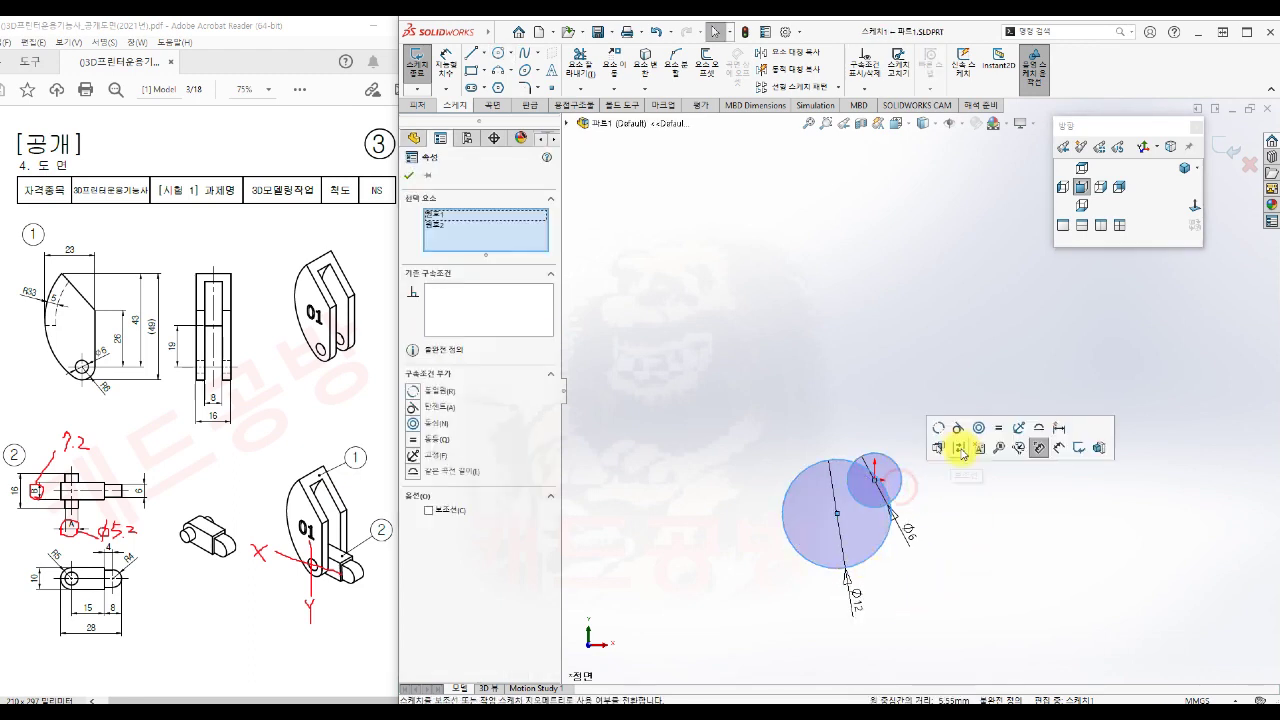
pyautogui.click(979, 428)
pyautogui.click(986, 547)
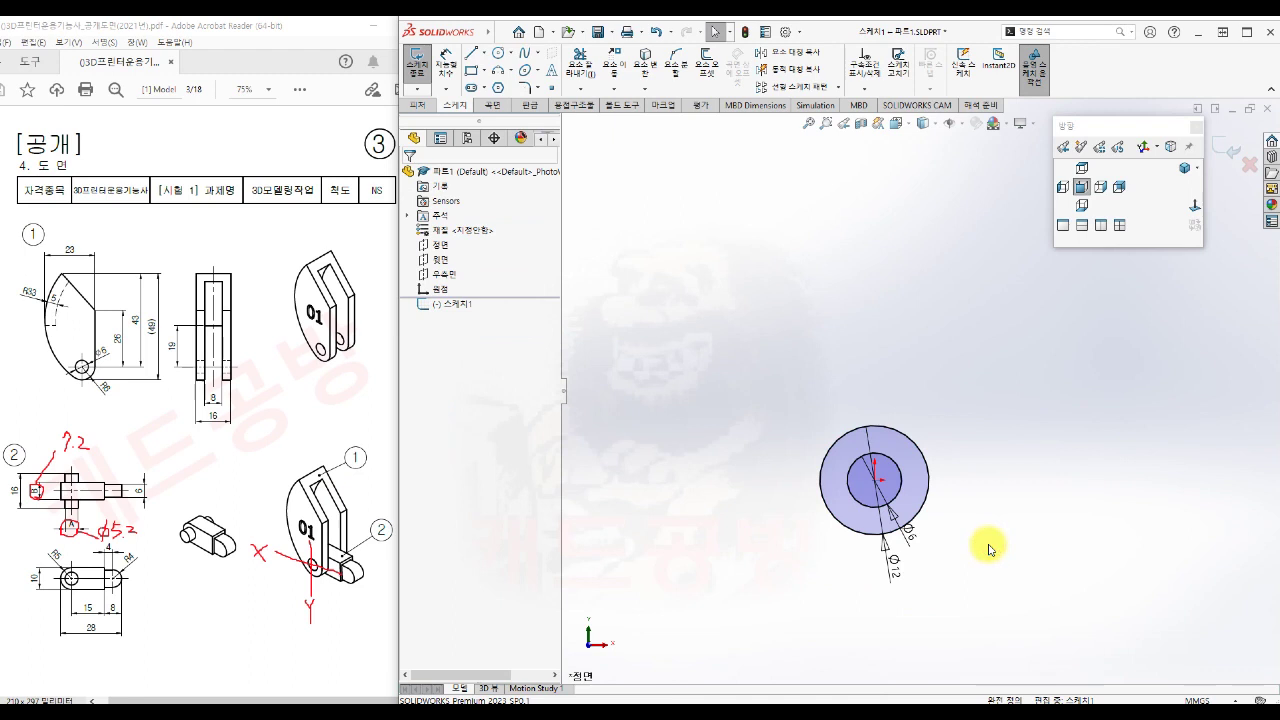
# Step: Draw a vertical line right of the circles, continuing from its upper end with a slanted line up to the left at about 141°
pyautogui.scroll(3, 980, 450)
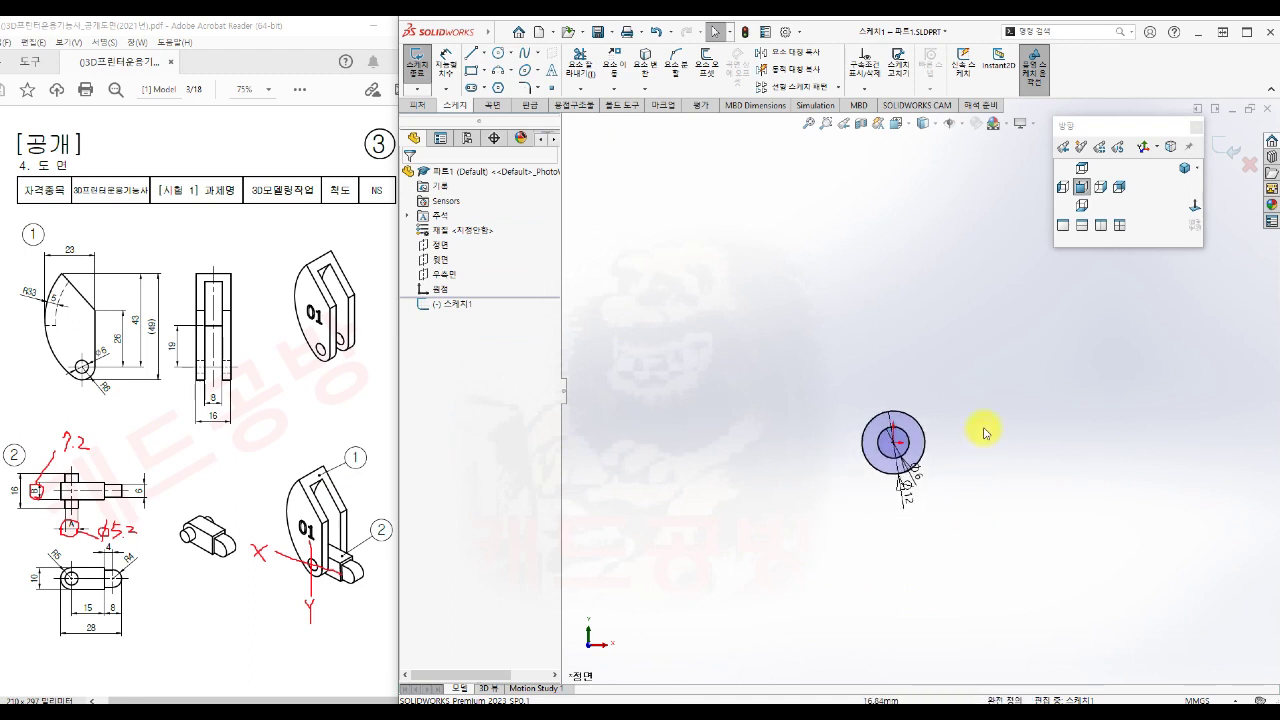
pyautogui.keyDown('ctrl'); pyautogui.moveTo(985, 432); pyautogui.dragTo(963, 457, button='middle'); pyautogui.keyUp('ctrl')
pyautogui.press('s')
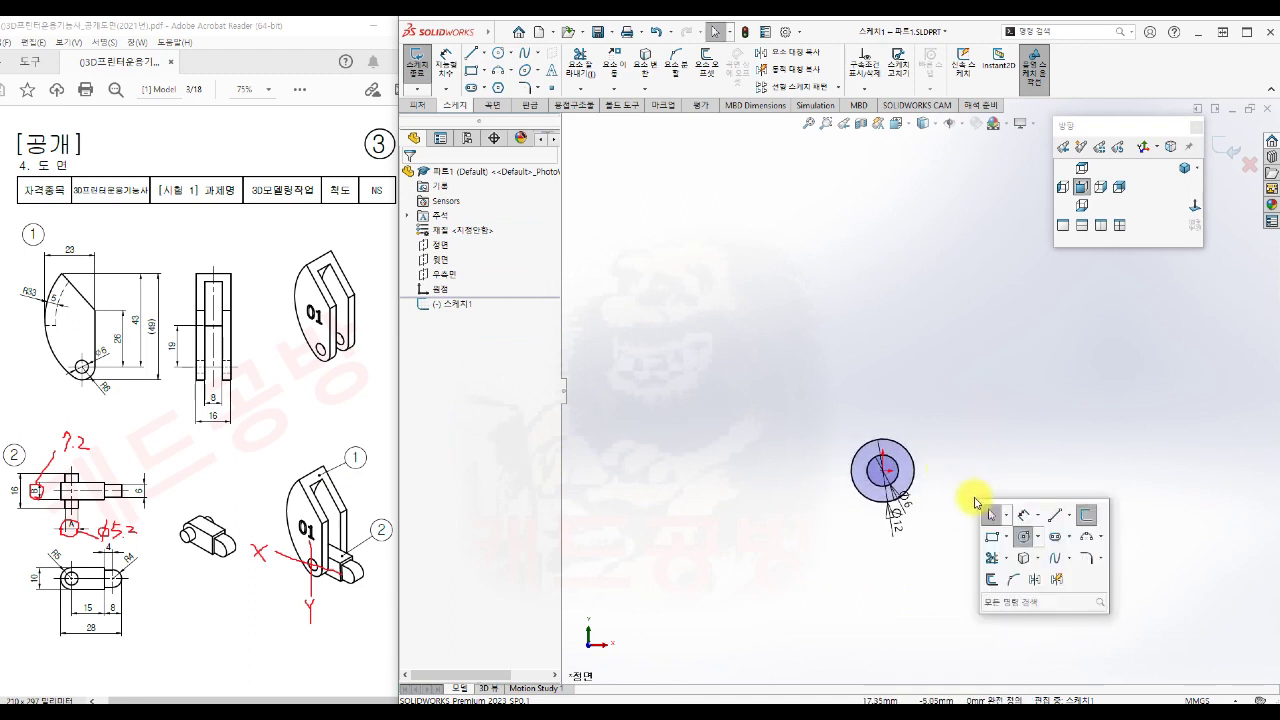
pyautogui.click(1054, 515)
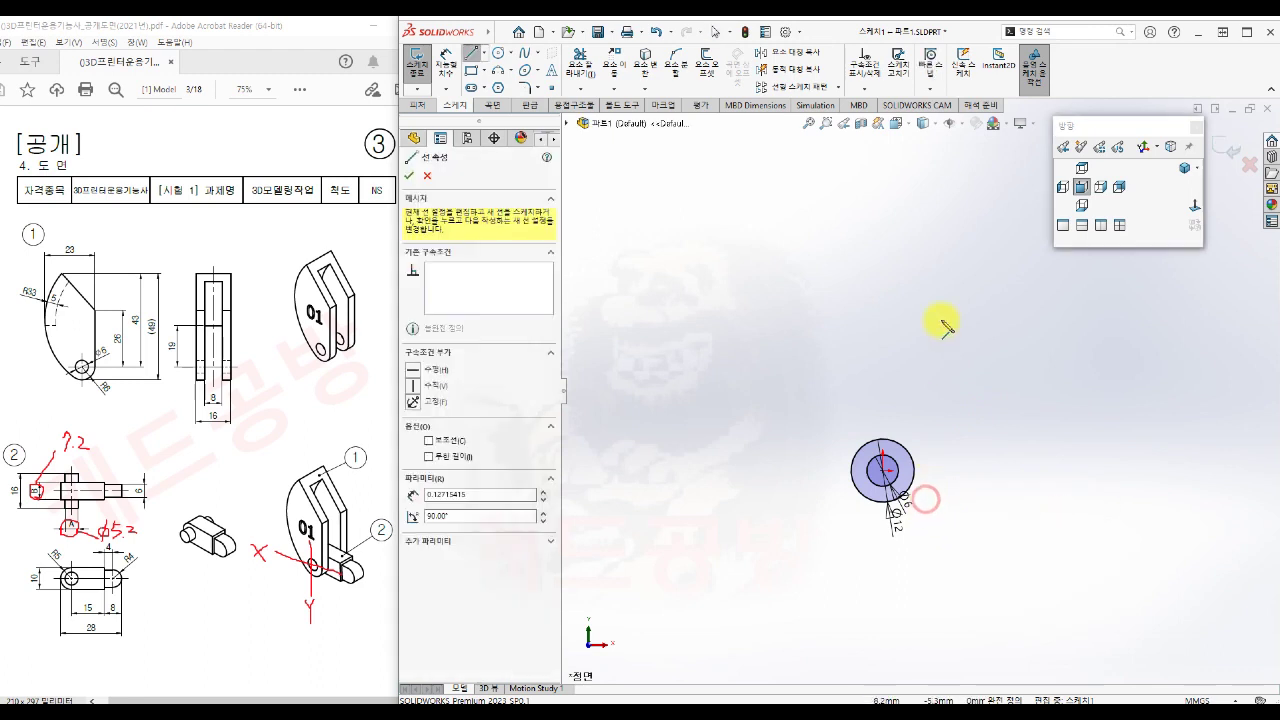
pyautogui.click(928, 298)
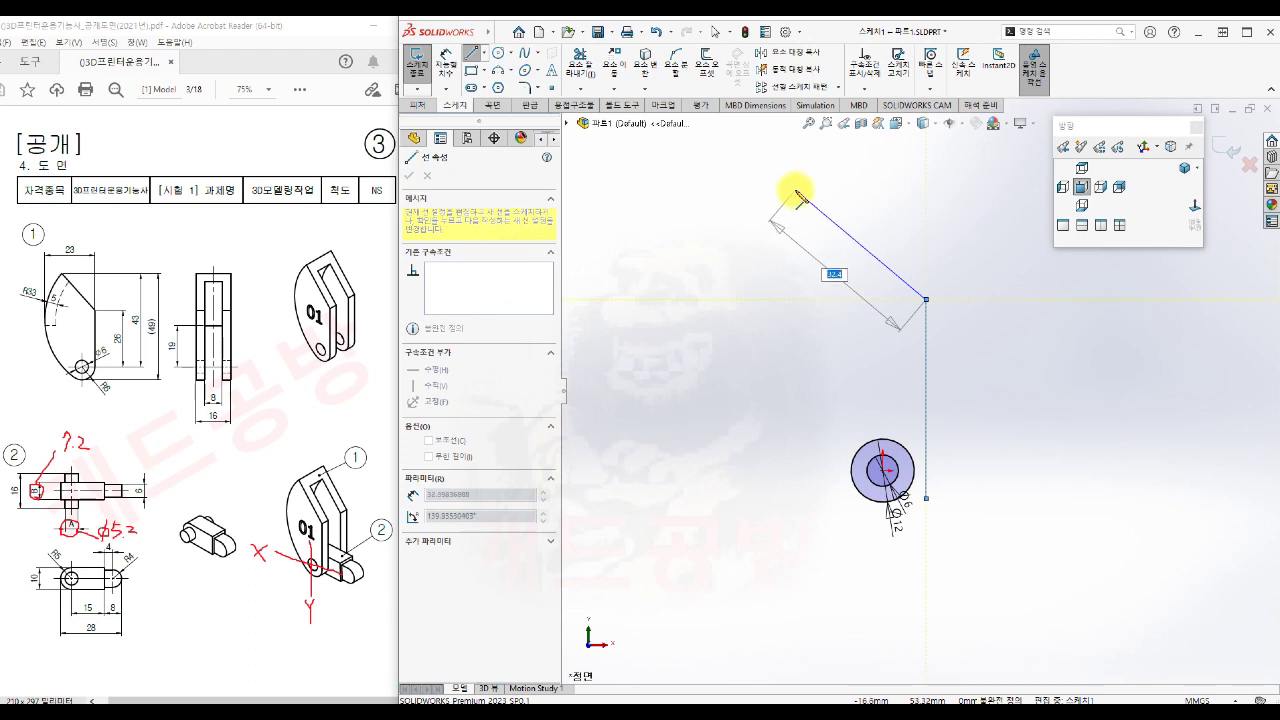
pyautogui.click(791, 192)
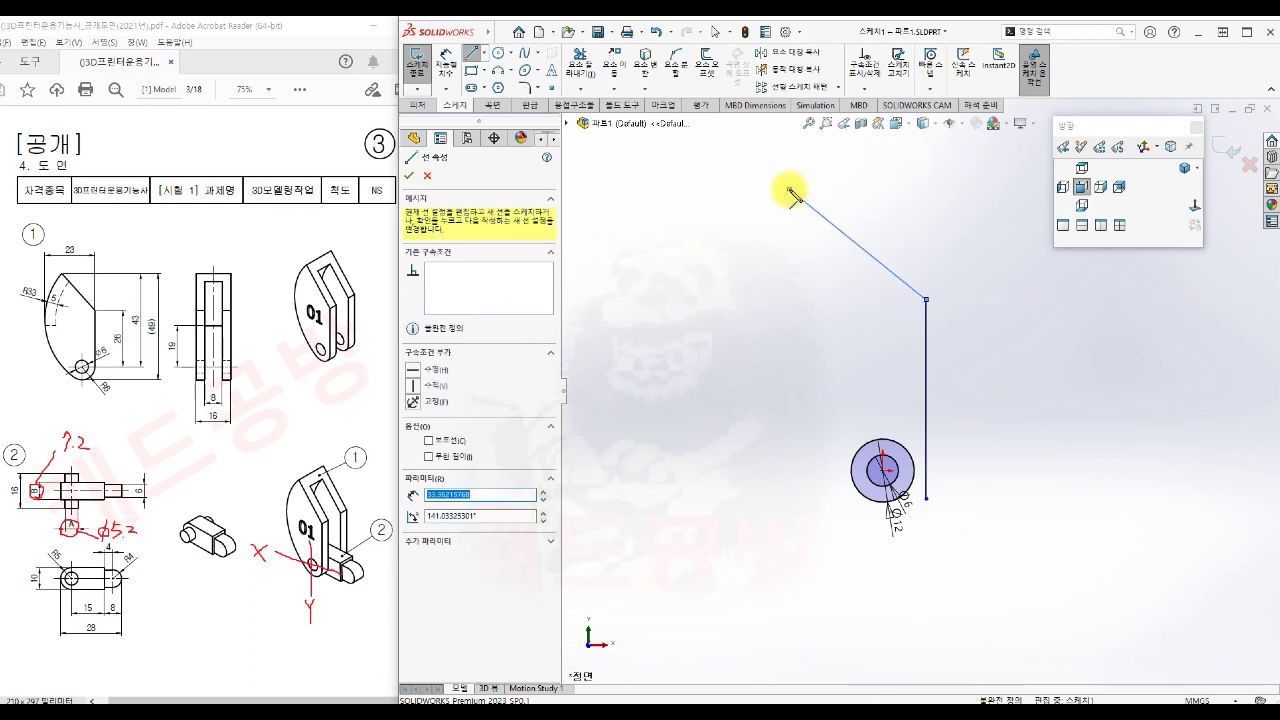
pyautogui.press('Escape')
pyautogui.press('Escape')
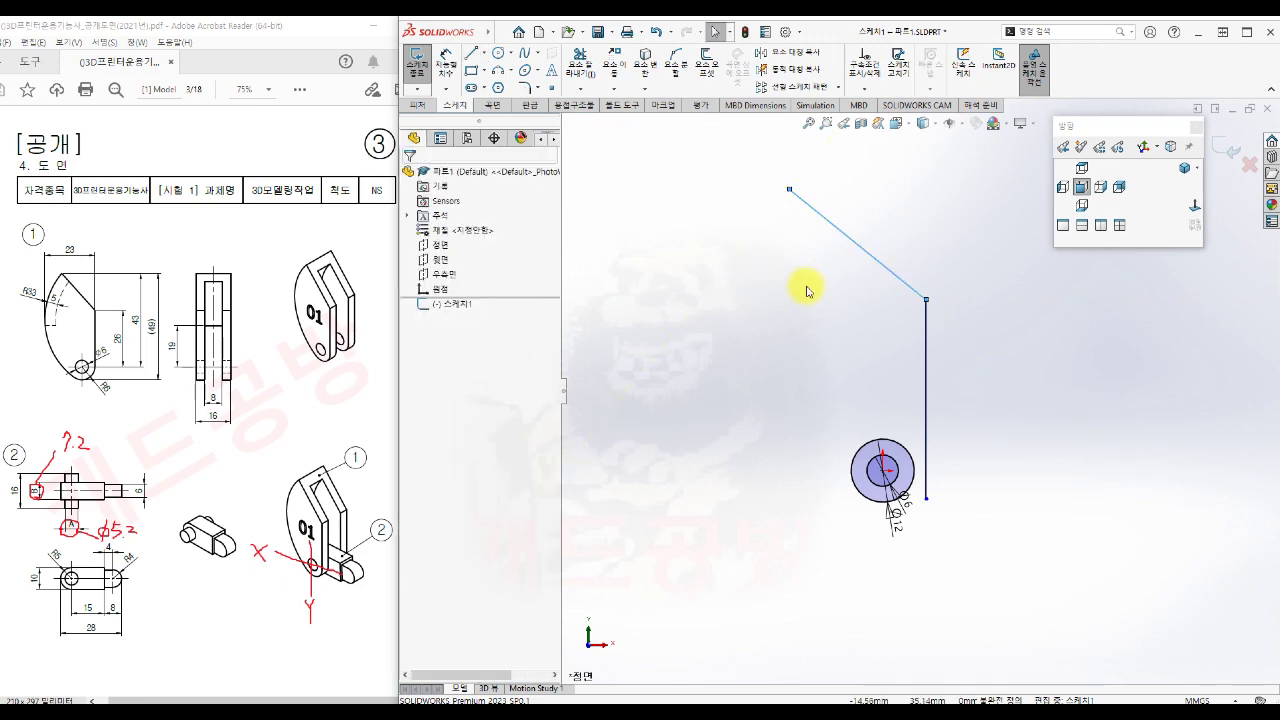
pyautogui.click(808, 291)
# Step: Draw a three-point arc of about 70 mm radius left of the circles, bulging left and crossing the slanted line near its upper end
pyautogui.press('s')
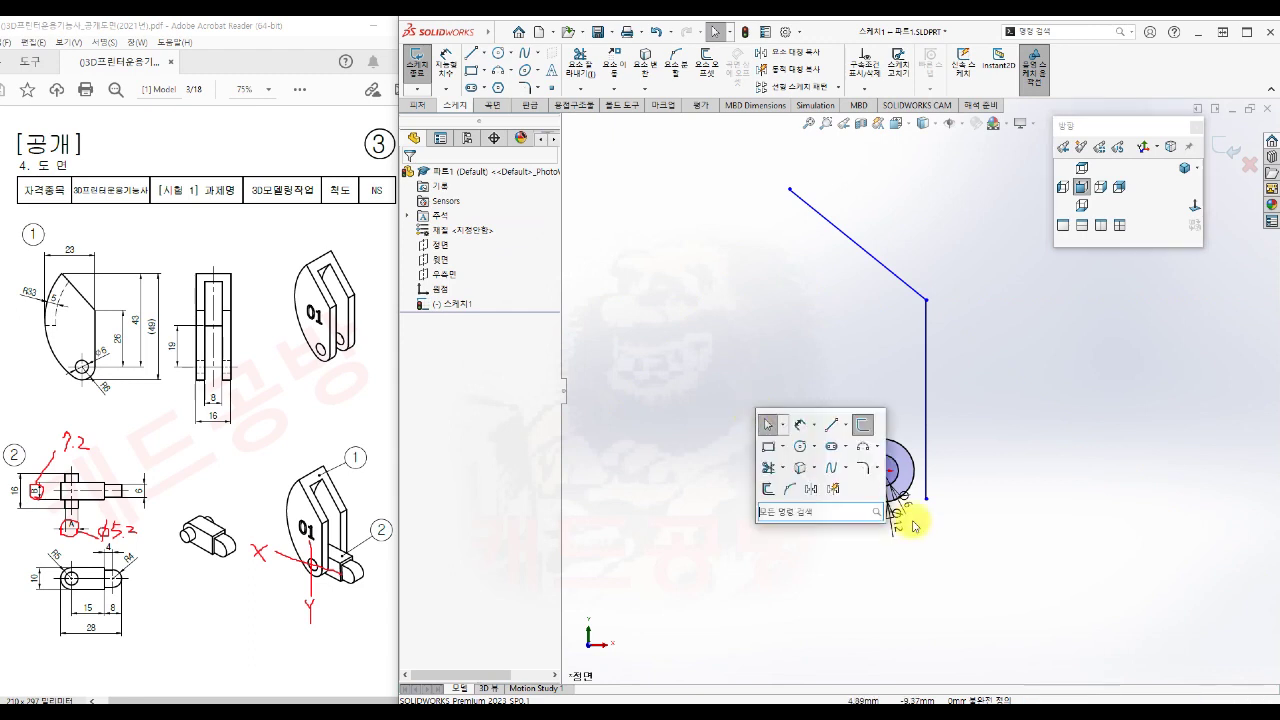
pyautogui.click(860, 450)
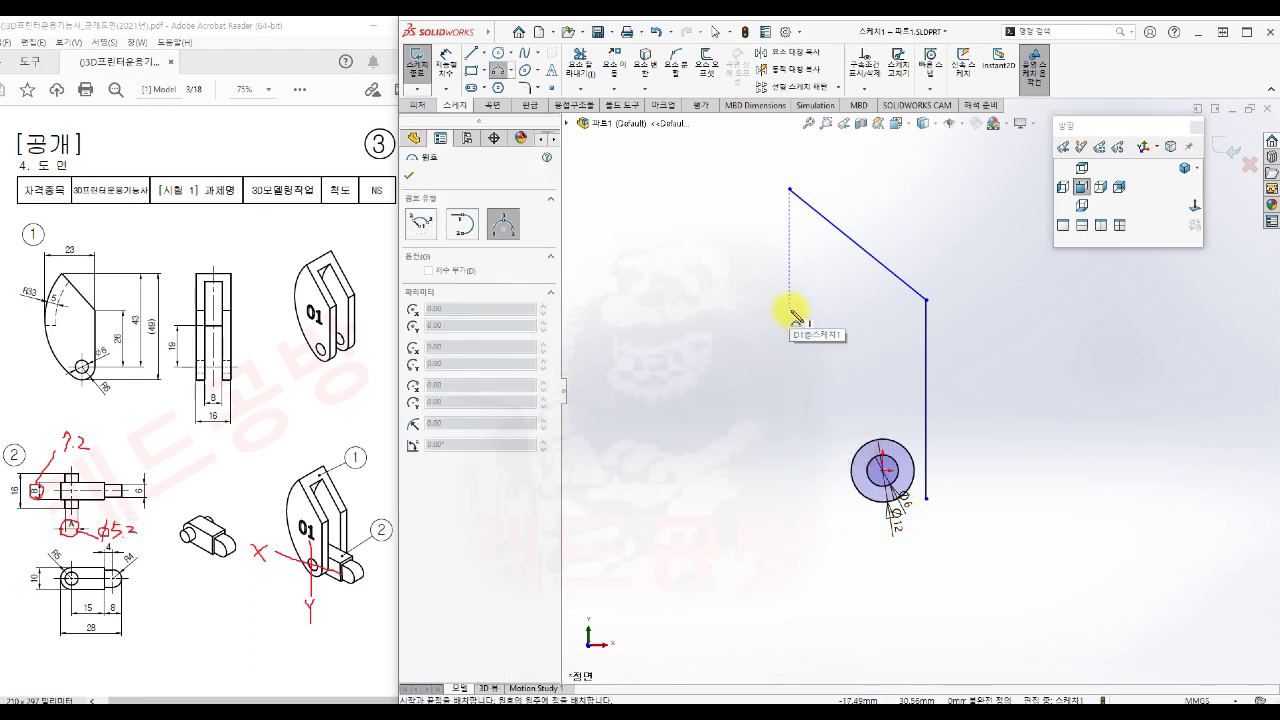
pyautogui.click(812, 192)
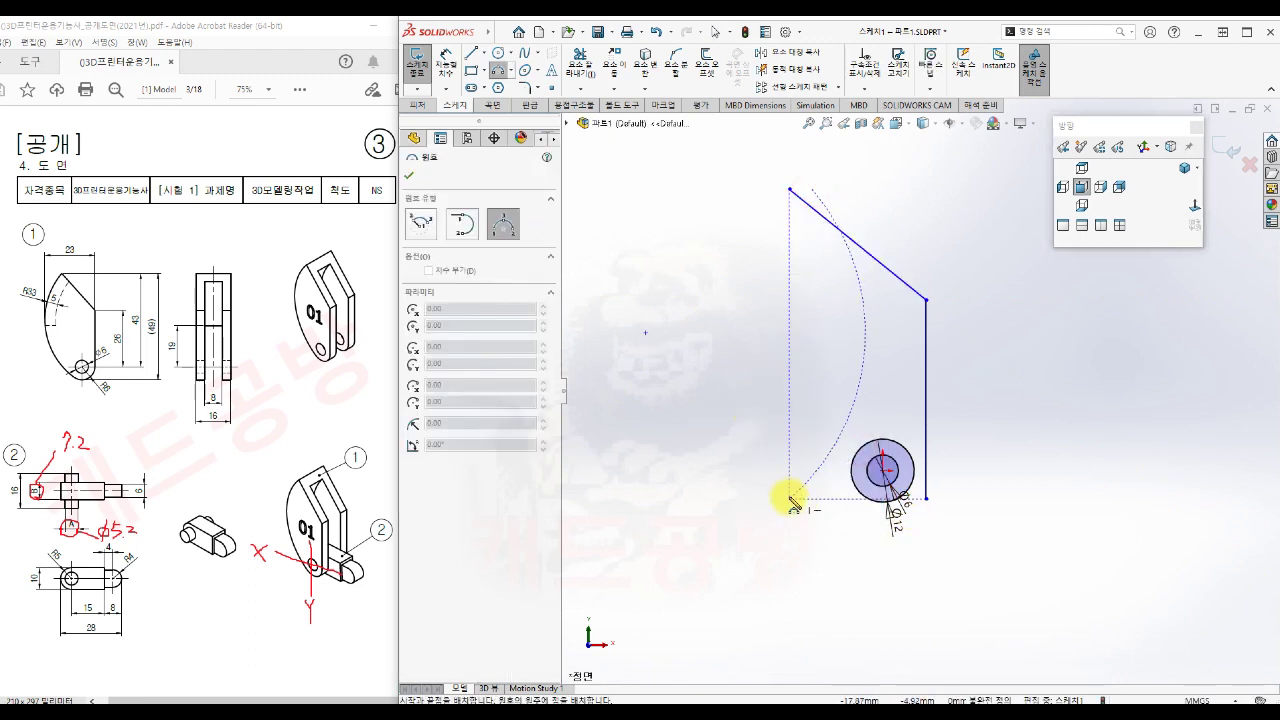
pyautogui.click(831, 538)
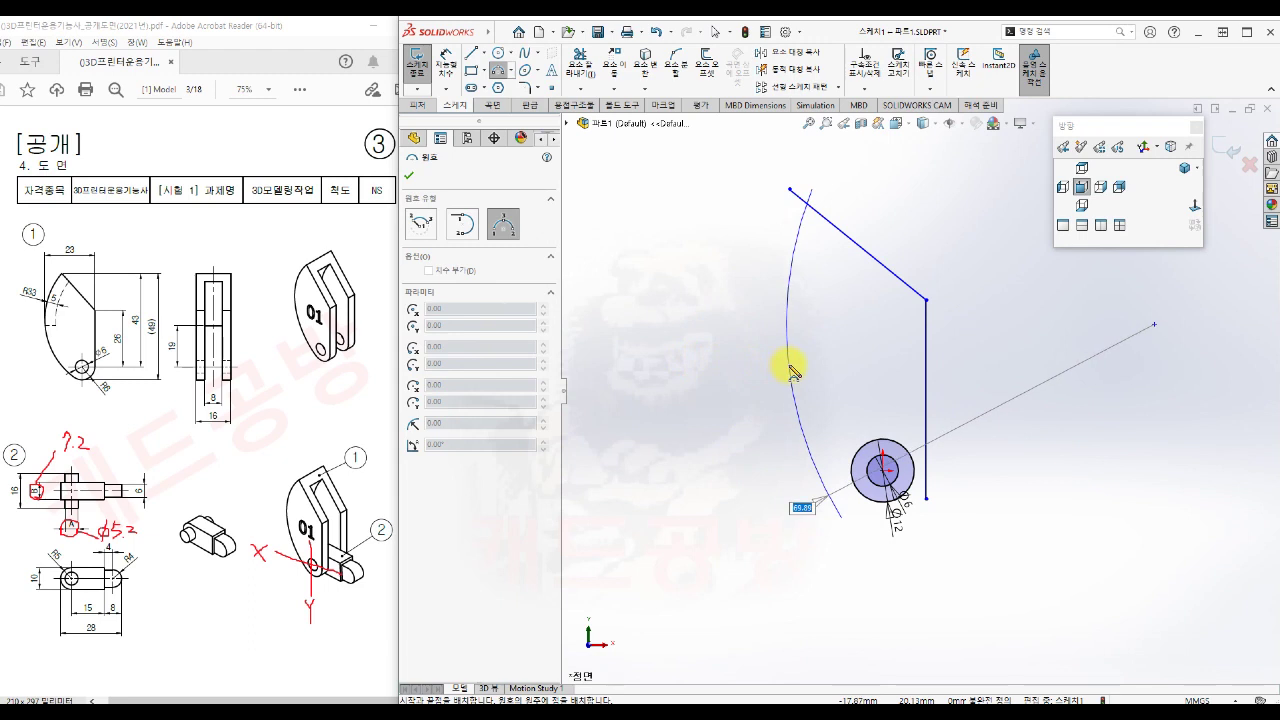
pyautogui.click(791, 370)
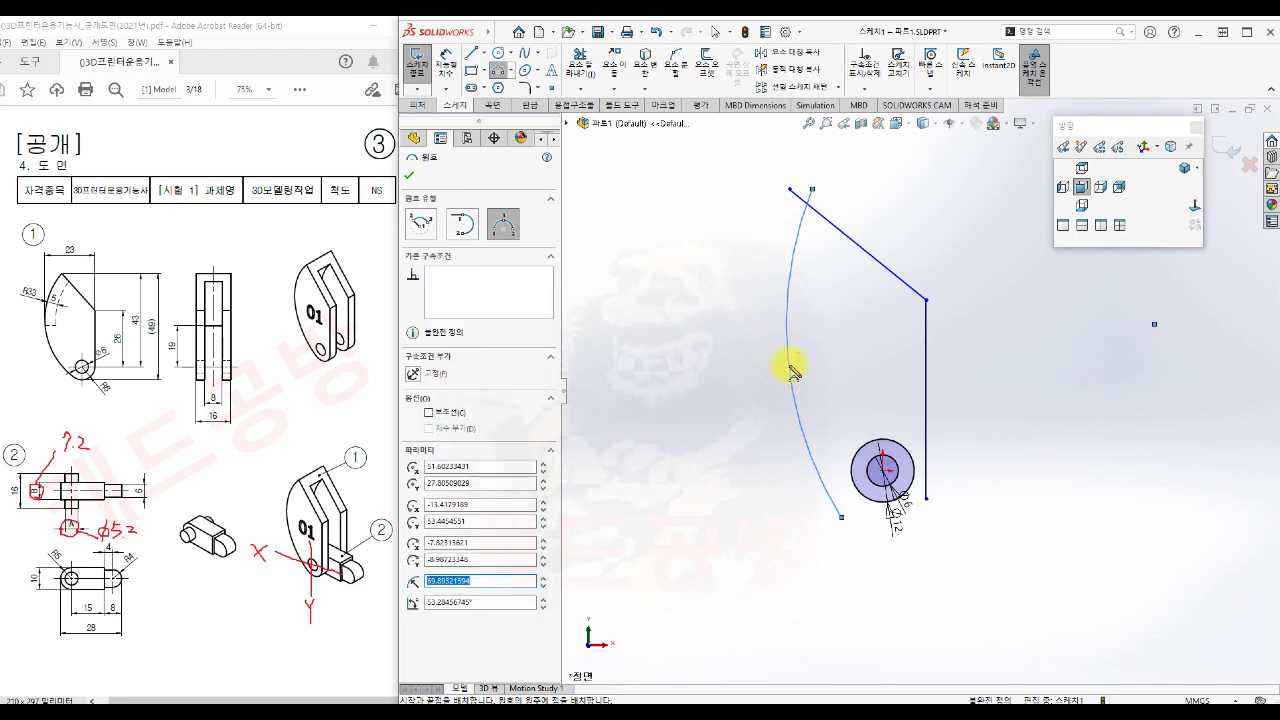
# Step: Make the vertical line tangent to the 12 mm circle
pyautogui.press('Escape')
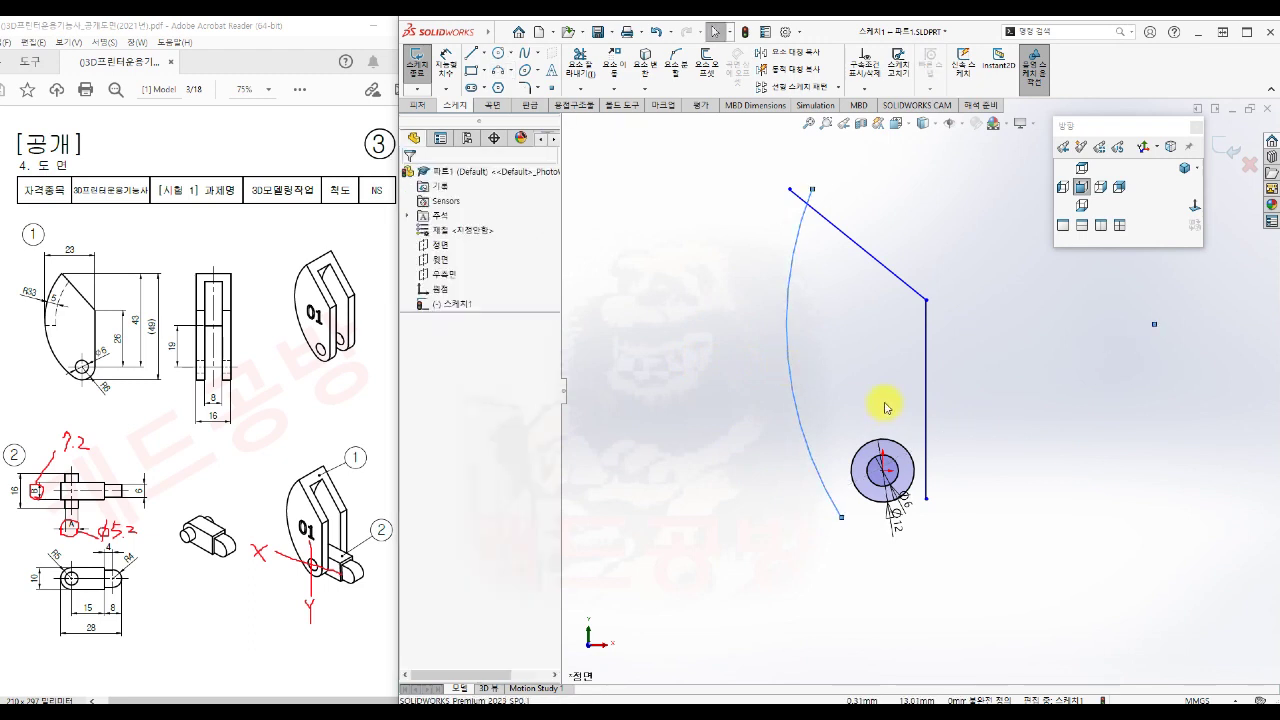
pyautogui.click(1045, 416)
pyautogui.click(928, 448)
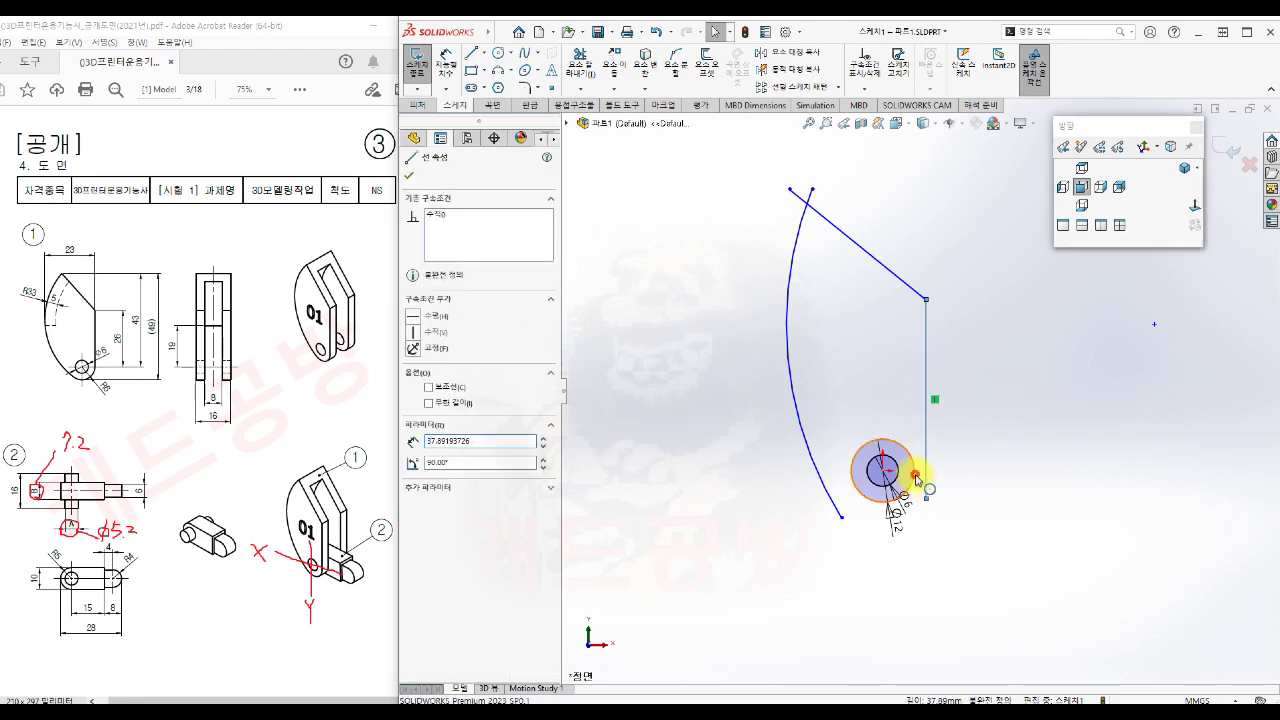
pyautogui.keyDown('ctrl'); pyautogui.click(886, 500); pyautogui.keyUp('ctrl')
pyautogui.click(958, 432)
pyautogui.click(980, 508)
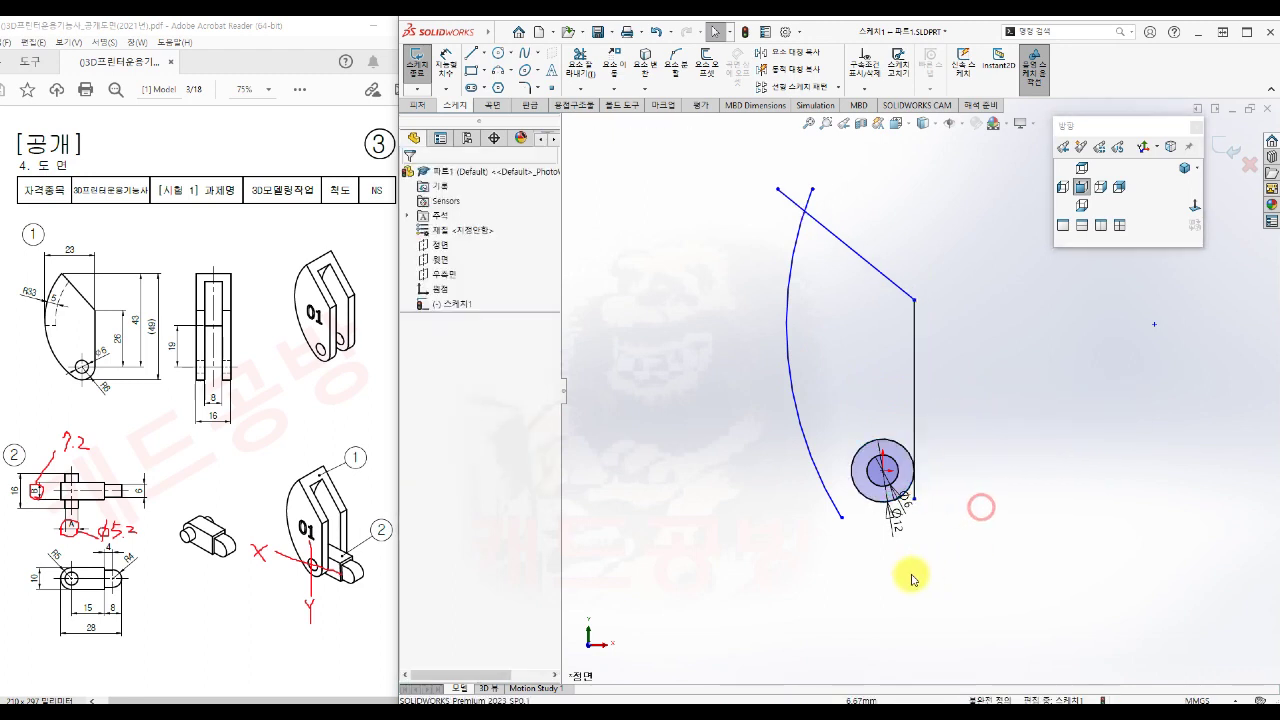
# Step: Make the large arc tangent to the 12 mm circle
pyautogui.click(836, 505)
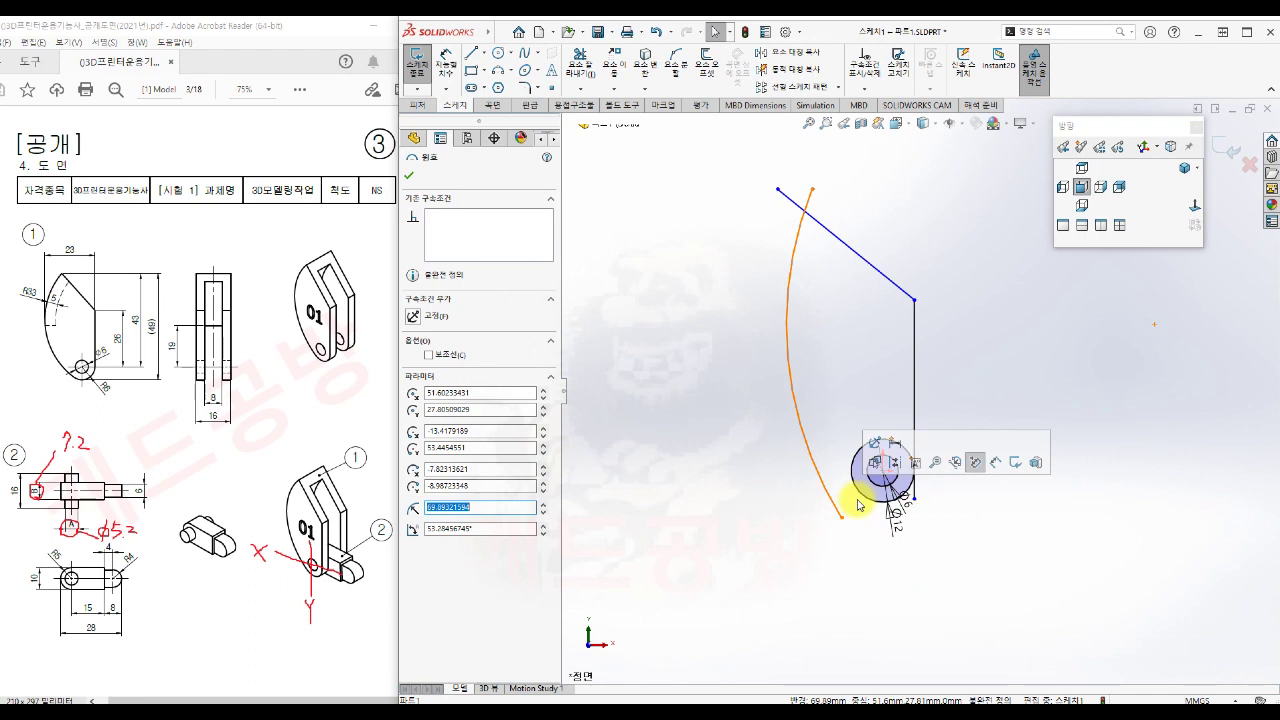
pyautogui.keyDown('ctrl'); pyautogui.click(862, 497); pyautogui.keyUp('ctrl')
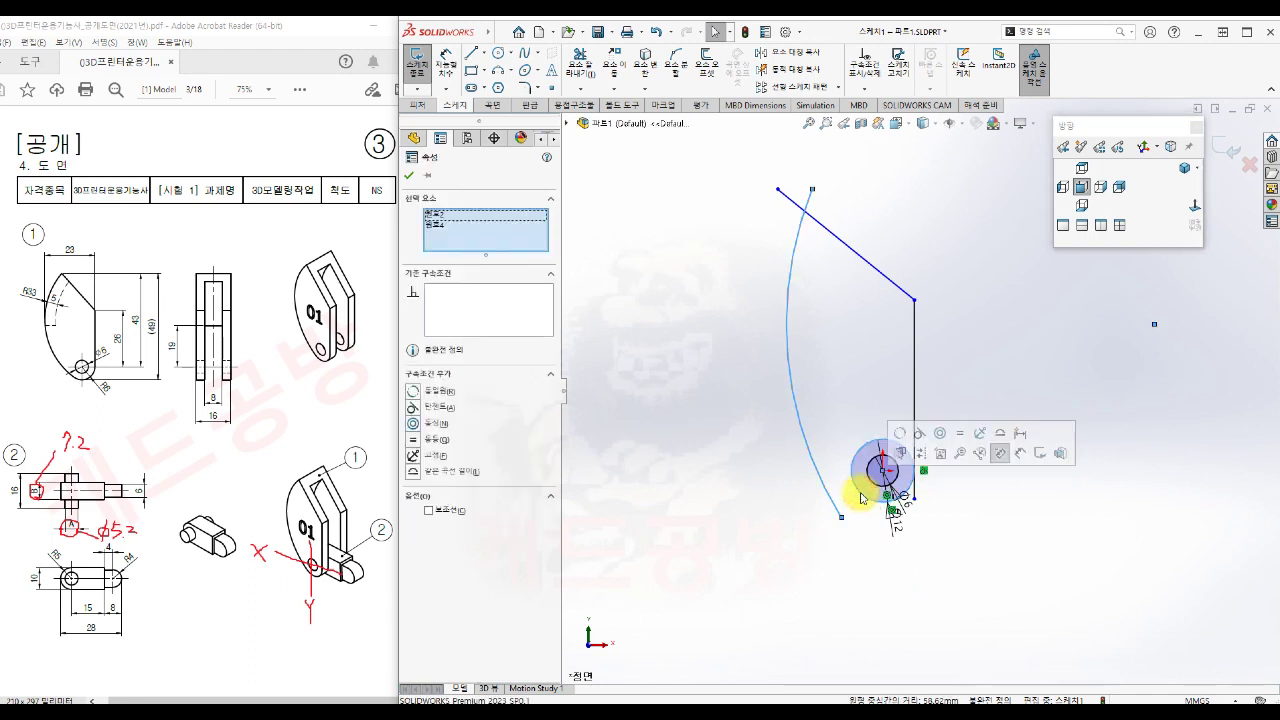
pyautogui.click(921, 436)
pyautogui.click(986, 553)
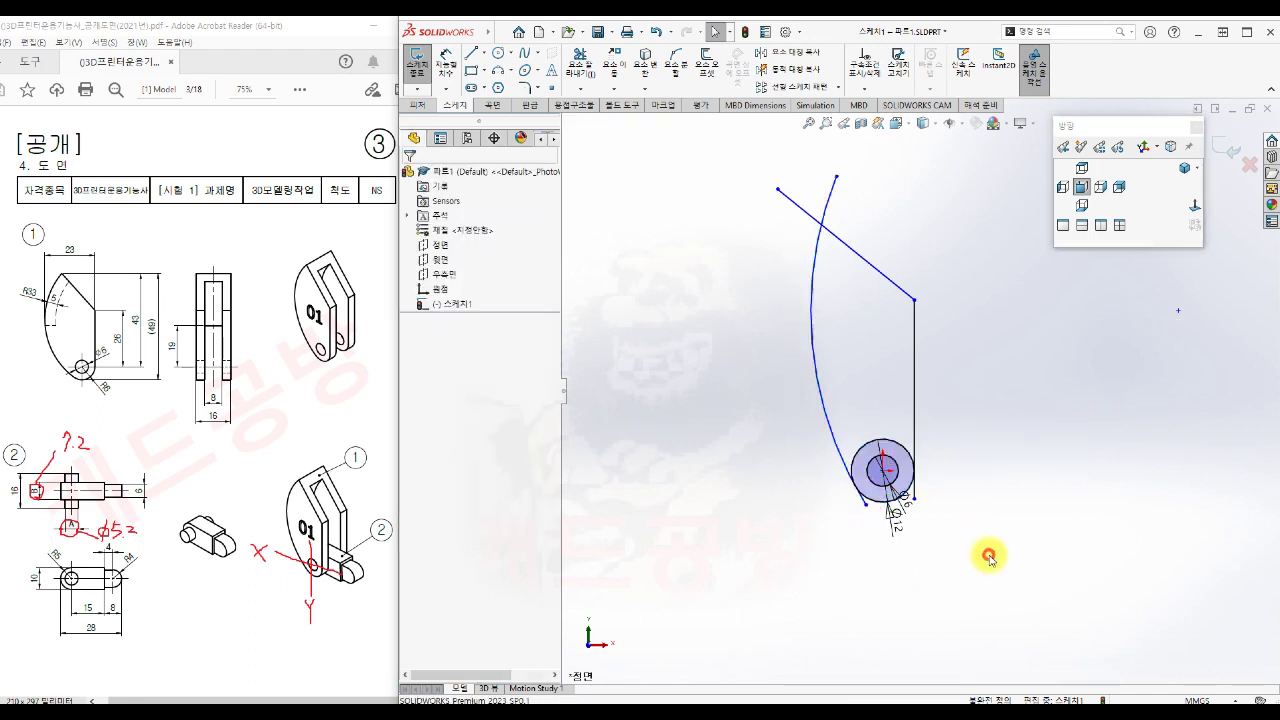
# Step: Trim the vertical line and arc past their tangent points on the 12 mm circle, and the arc and slanted line beyond their crossing
pyautogui.press('s')
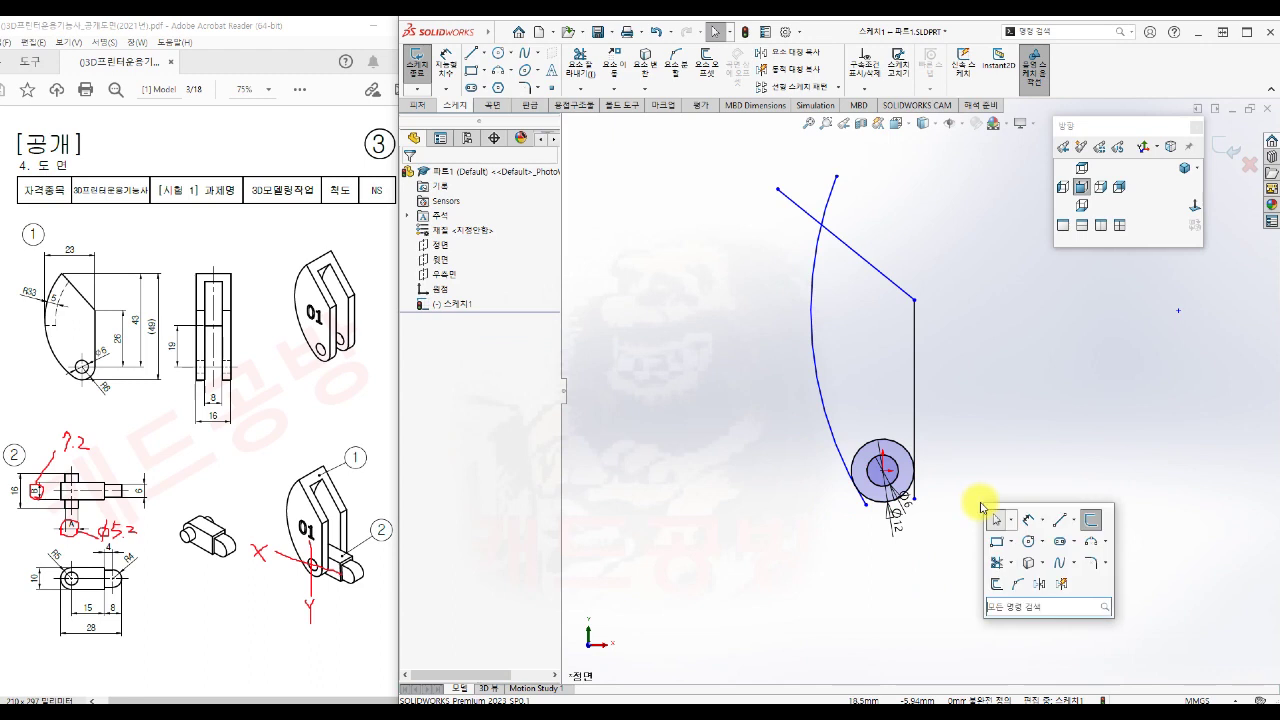
pyautogui.click(994, 566)
pyautogui.click(916, 488)
pyautogui.click(864, 498)
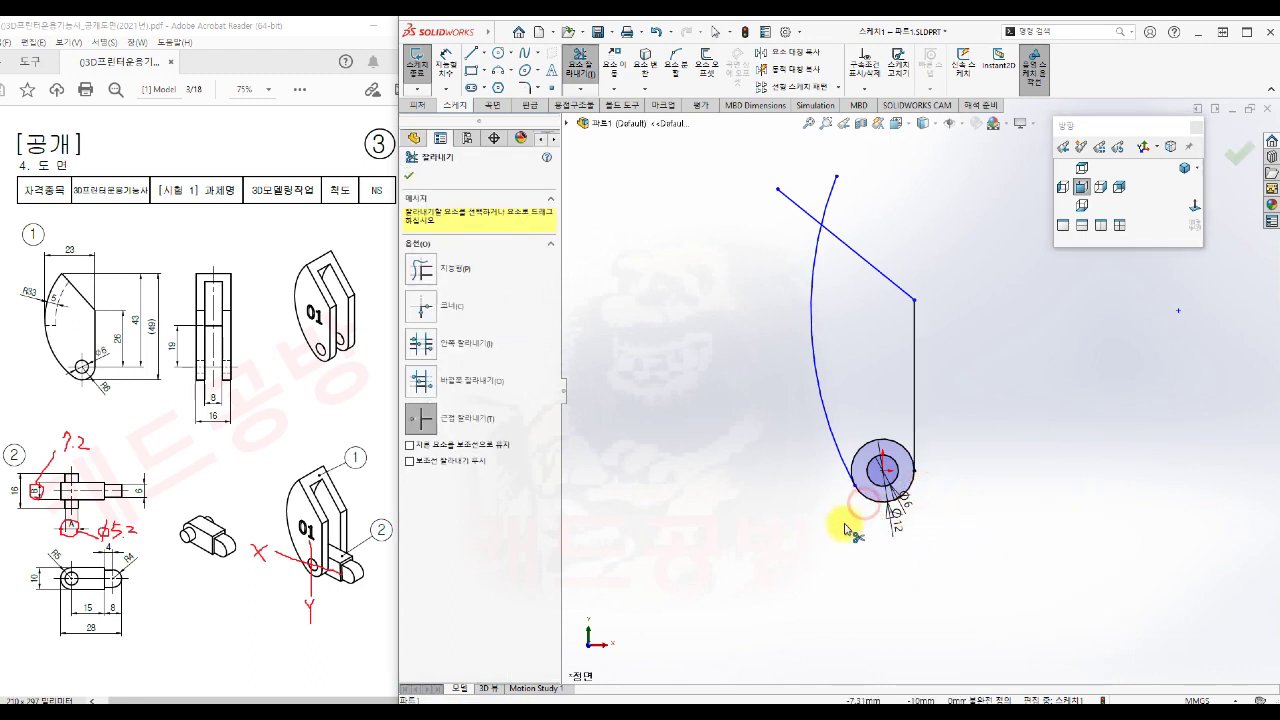
pyautogui.click(795, 212)
pyautogui.click(826, 200)
pyautogui.press('Escape')
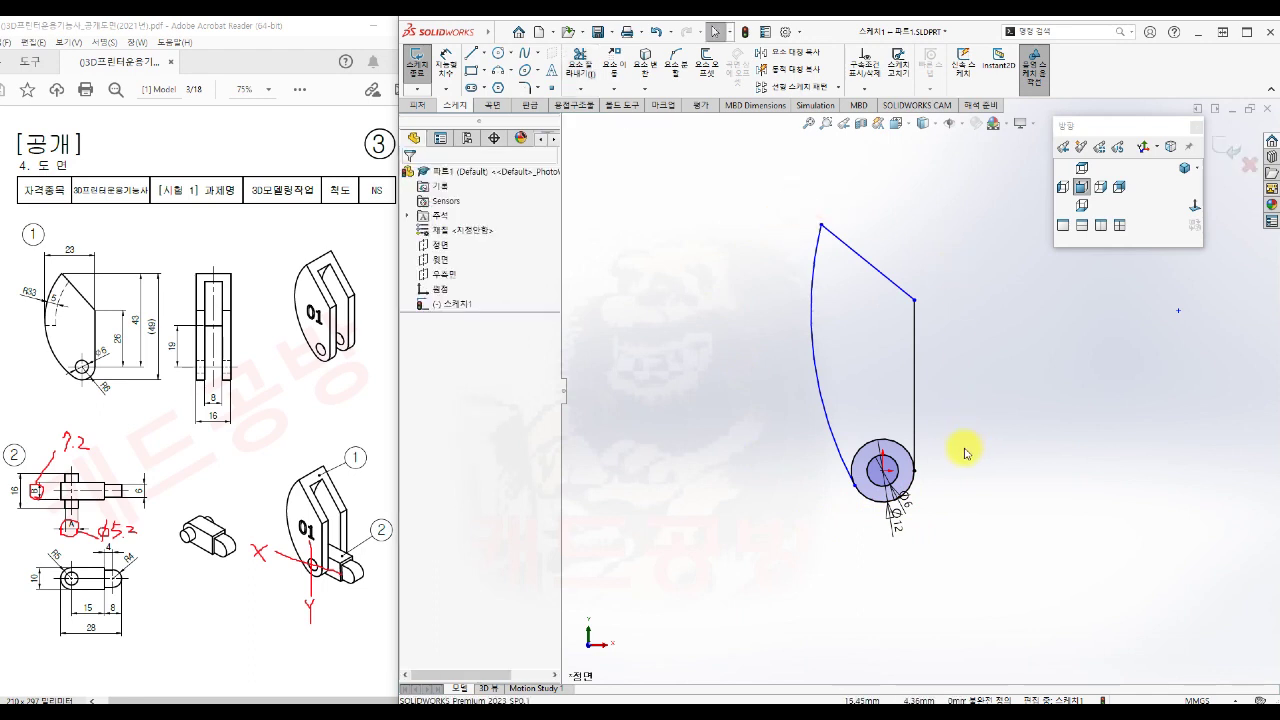
# Step: Trim away the upper part of the 12 mm circle inside the profile, leaving its lower arc as the rounded end
pyautogui.press('s')
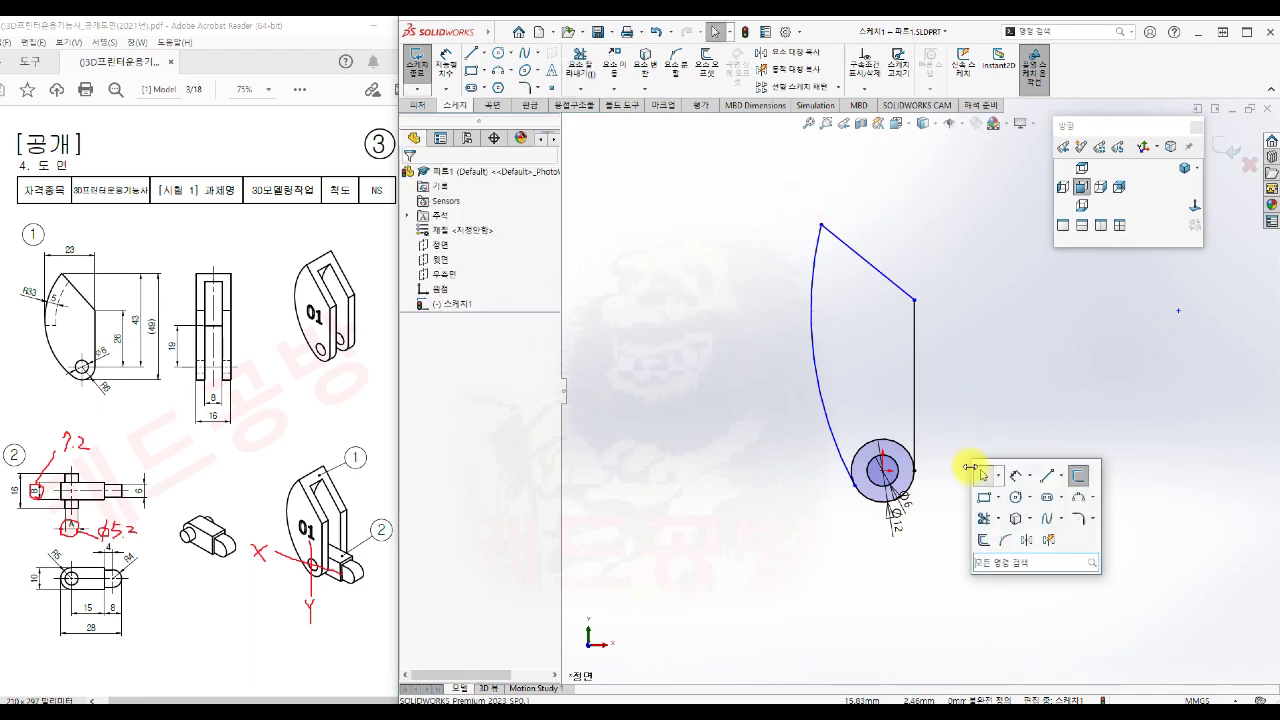
pyautogui.click(985, 545)
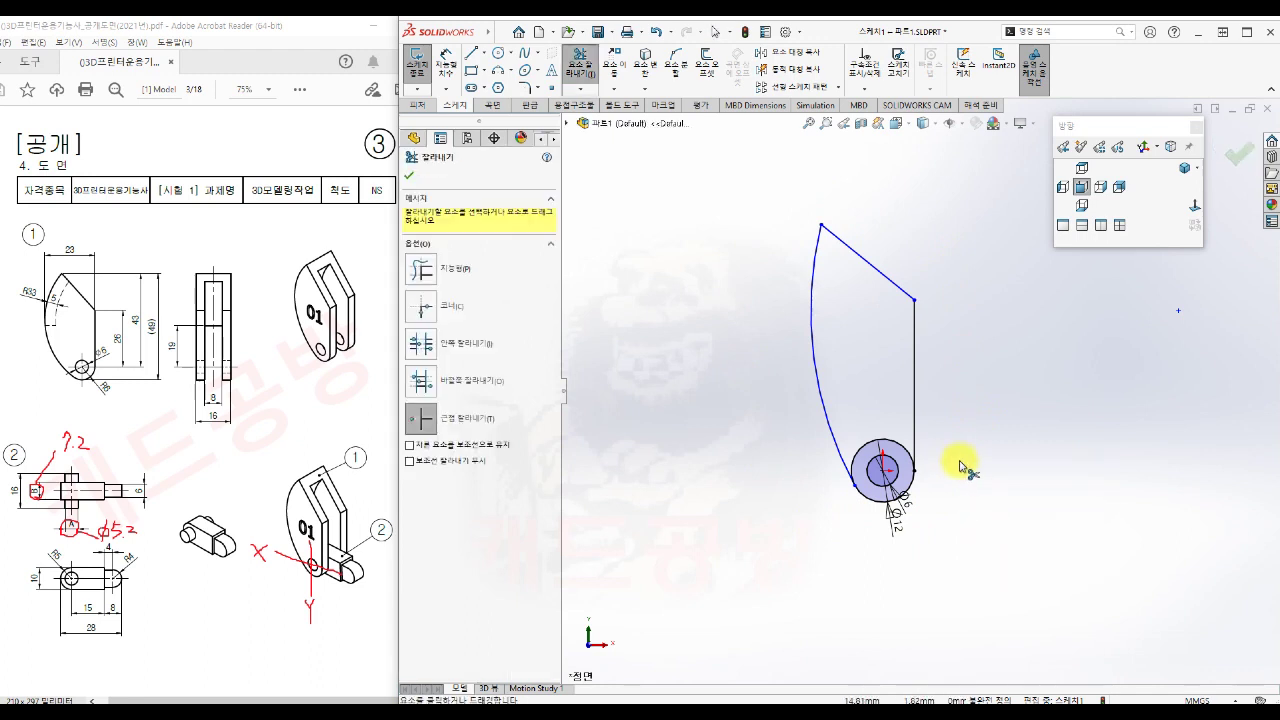
pyautogui.click(884, 436)
pyautogui.press('Escape')
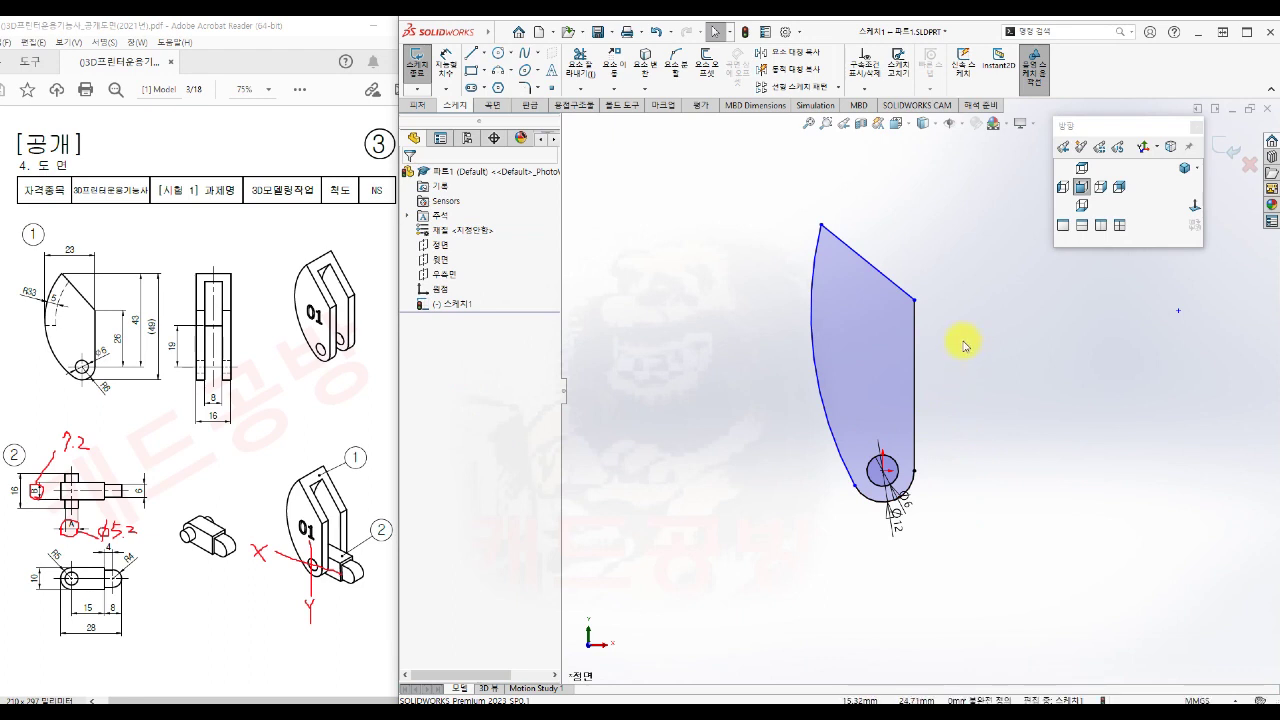
# Step: Dimension the vertical distance from the hole centre to the upper end of the vertical line as 26 mm
pyautogui.scroll(-2, 909, 249)
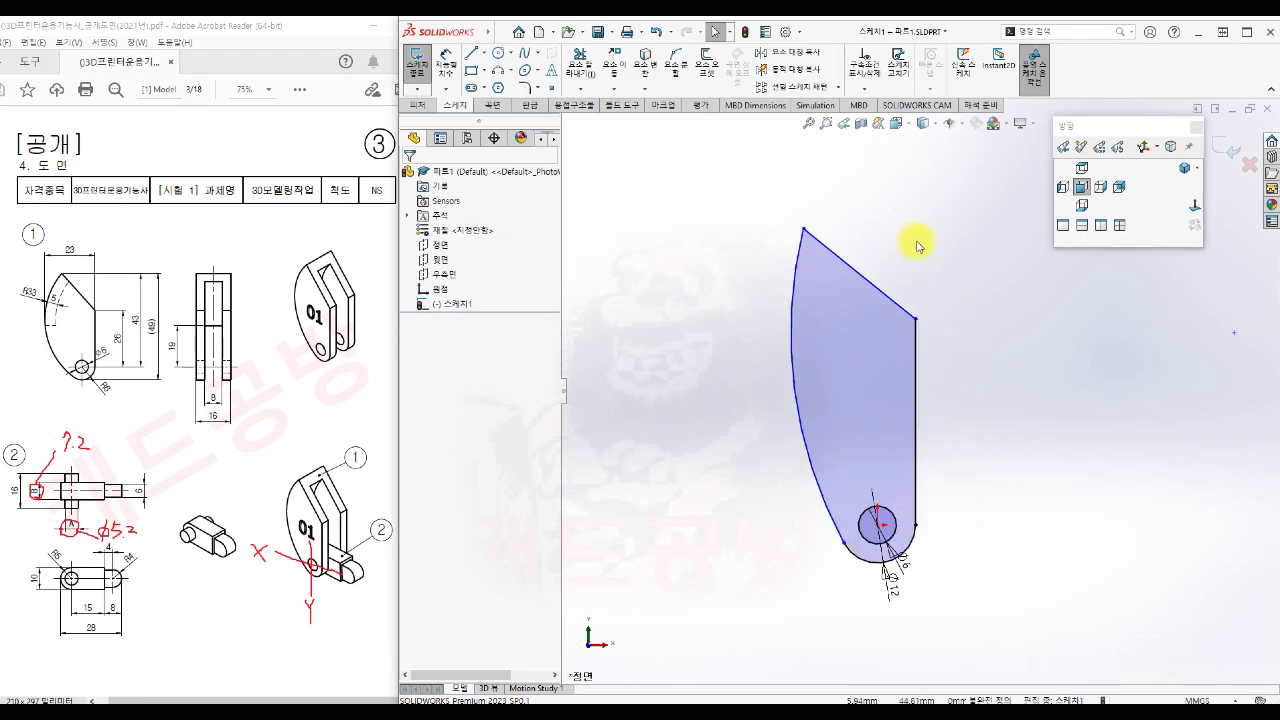
pyautogui.press('s')
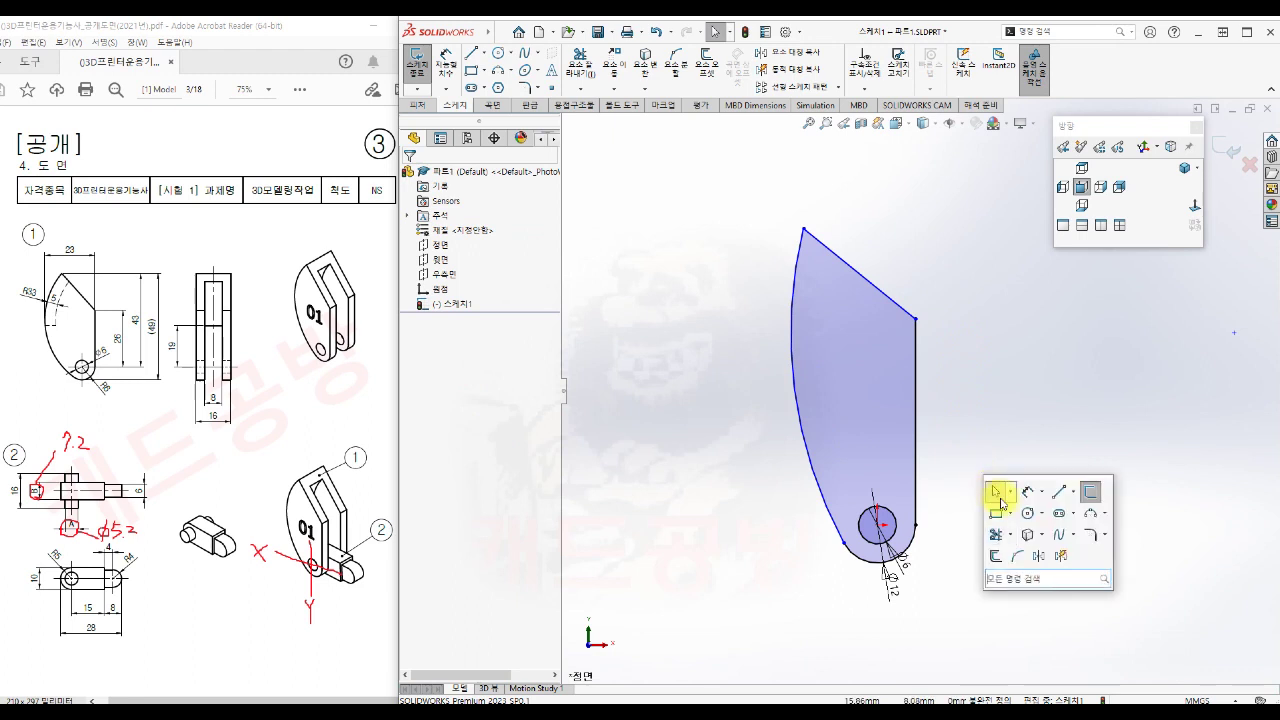
pyautogui.click(1033, 494)
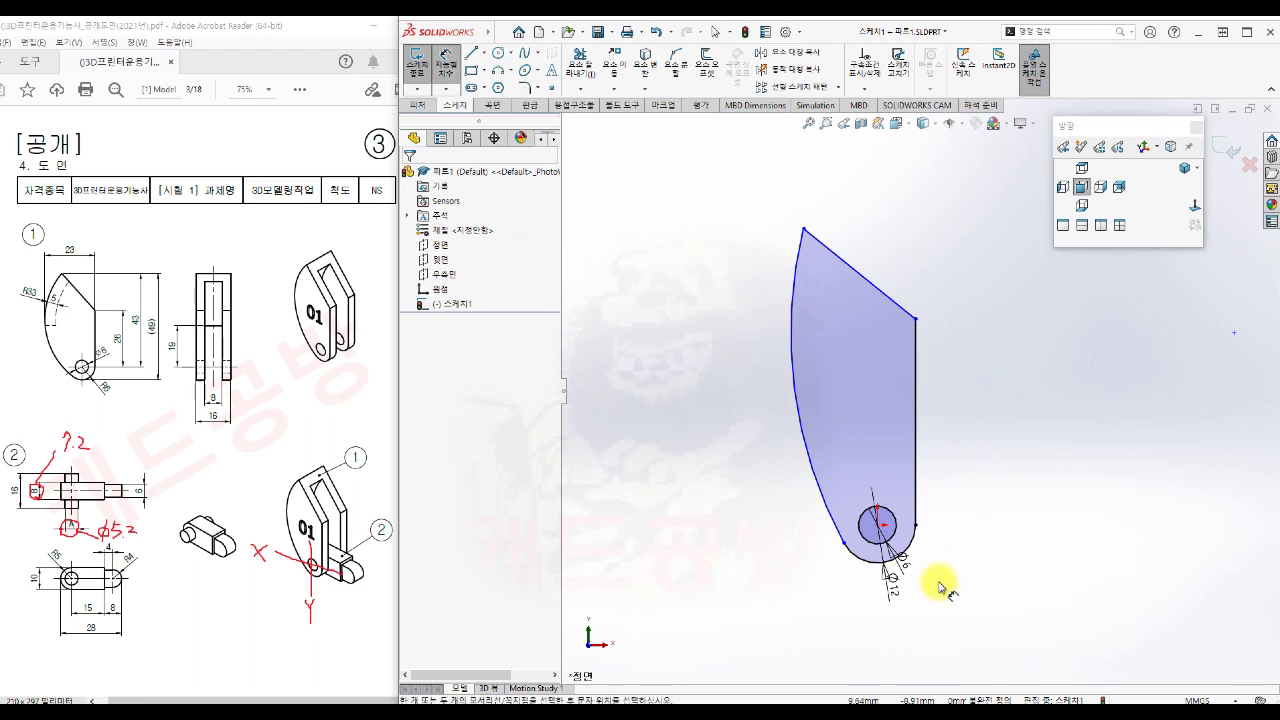
pyautogui.click(880, 527)
pyautogui.click(917, 322)
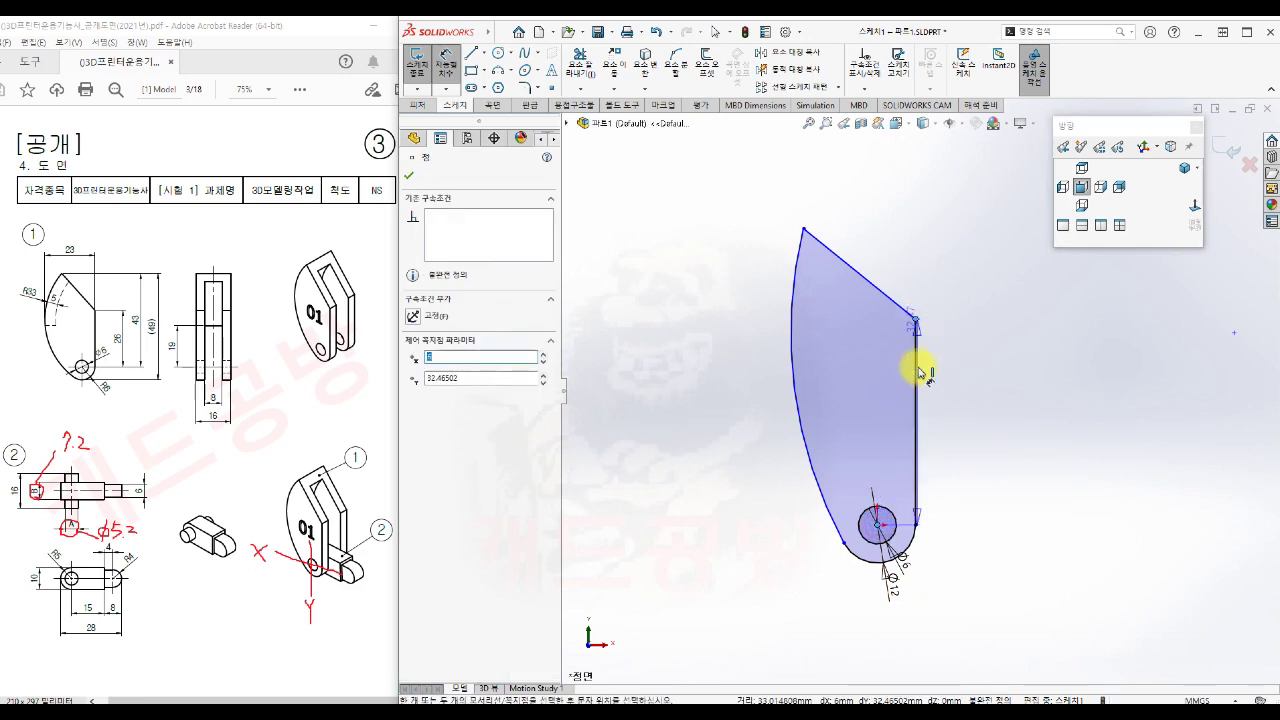
pyautogui.click(974, 433)
pyautogui.write('26')
pyautogui.press('Return')
pyautogui.click(1035, 437)
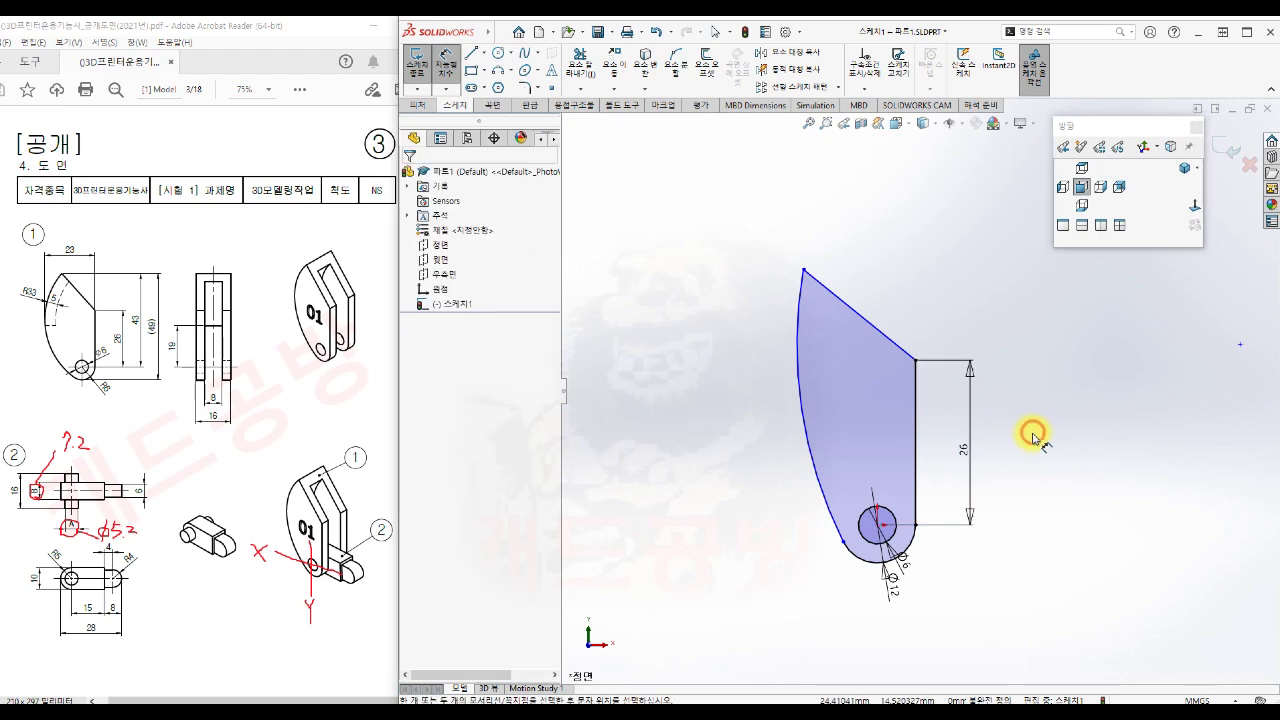
# Step: Dimension the vertical distance from the hole centre to the profile's top corner as 43 mm
pyautogui.click(877, 524)
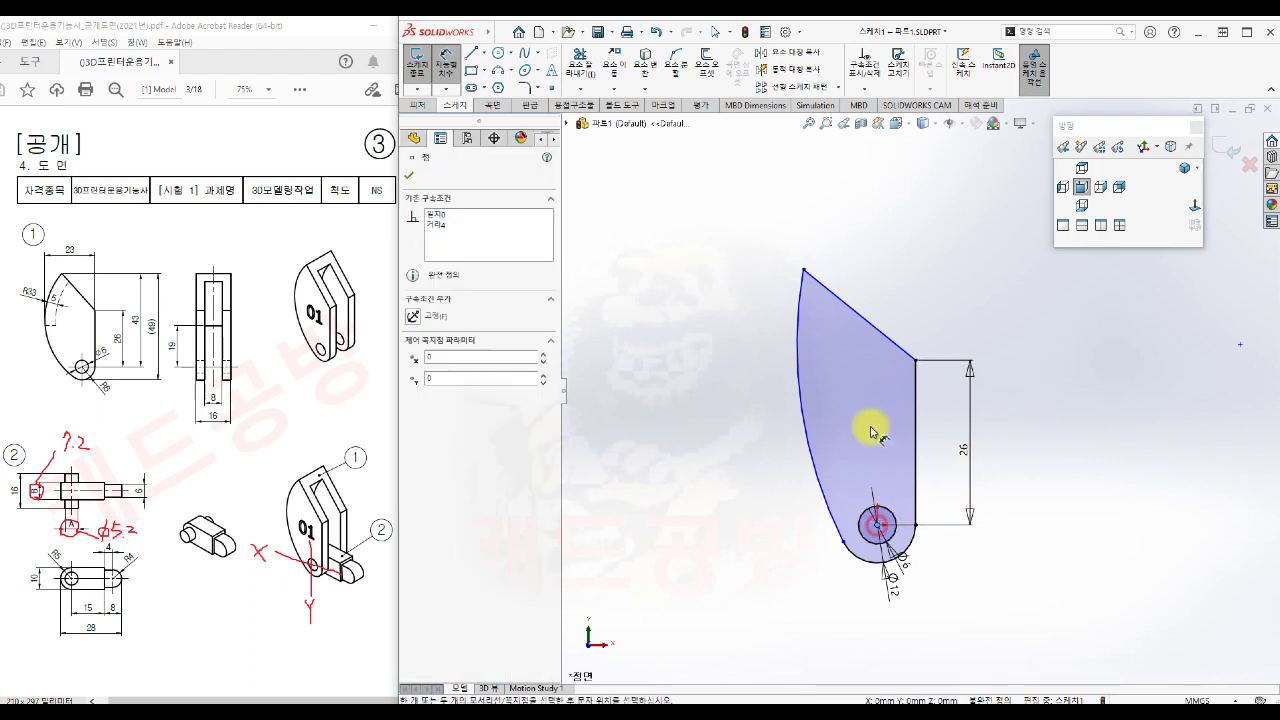
pyautogui.click(804, 270)
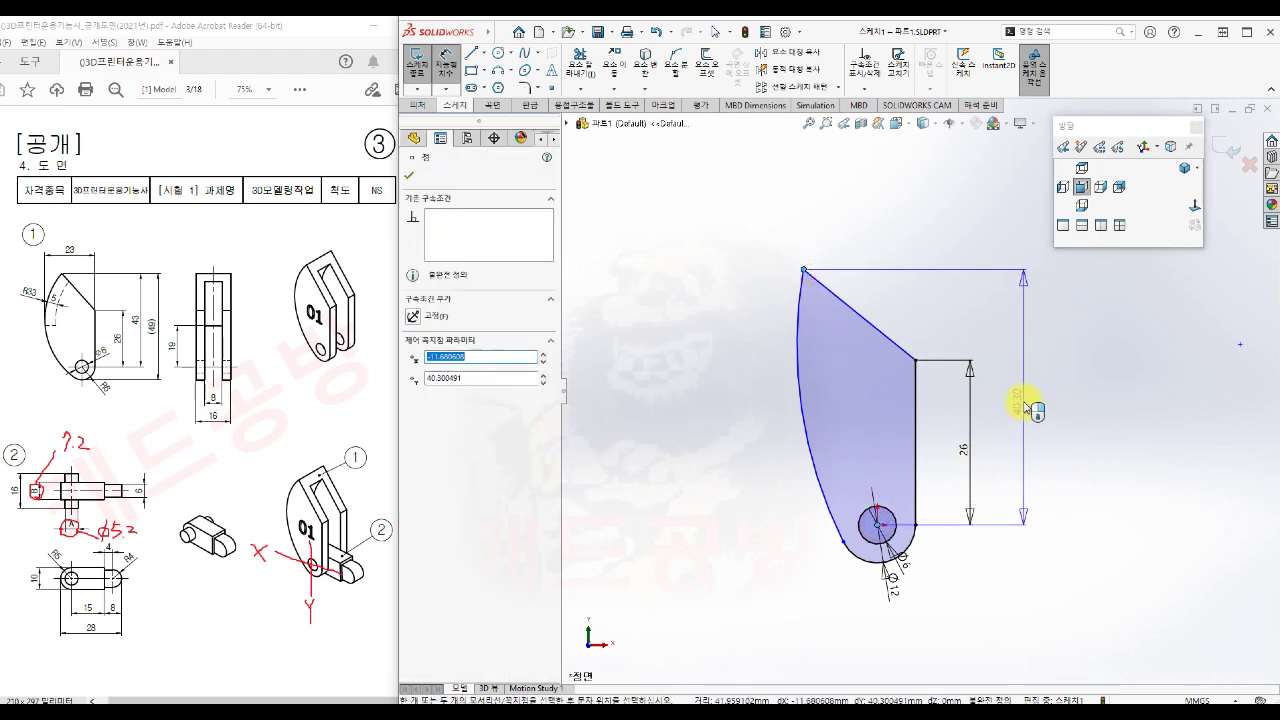
pyautogui.click(1030, 410)
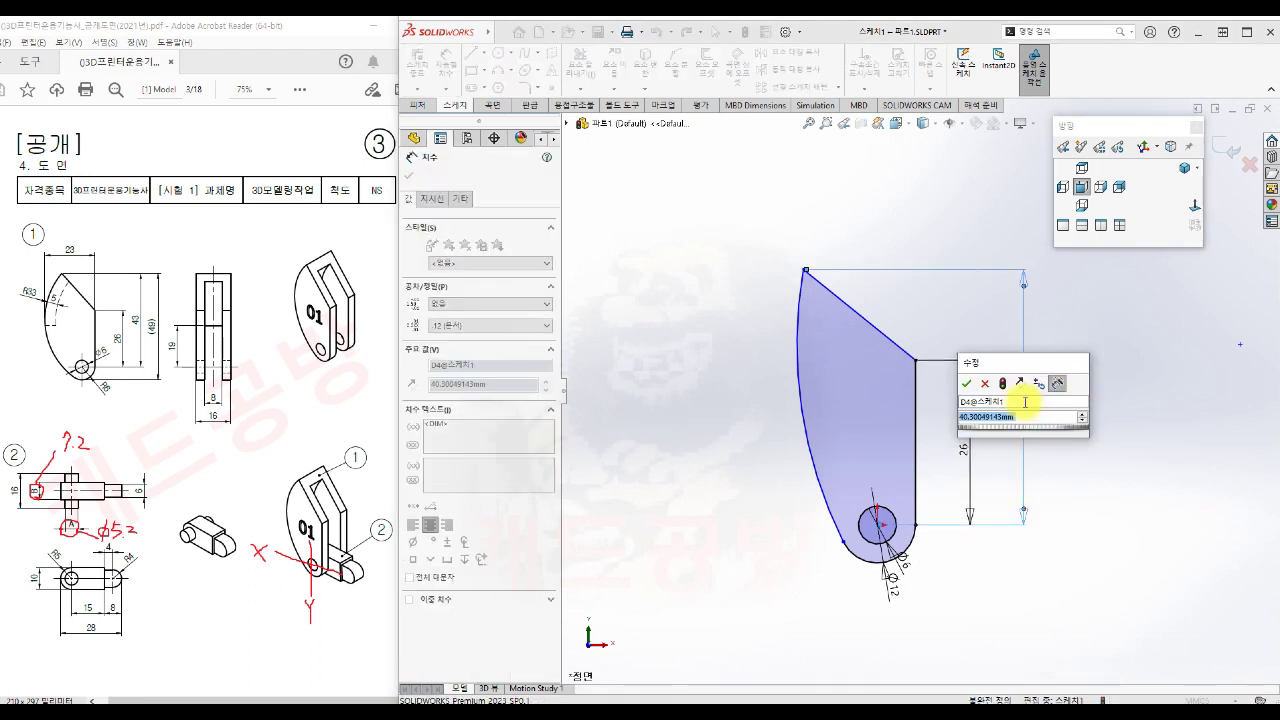
pyautogui.write('43')
pyautogui.press('Return')
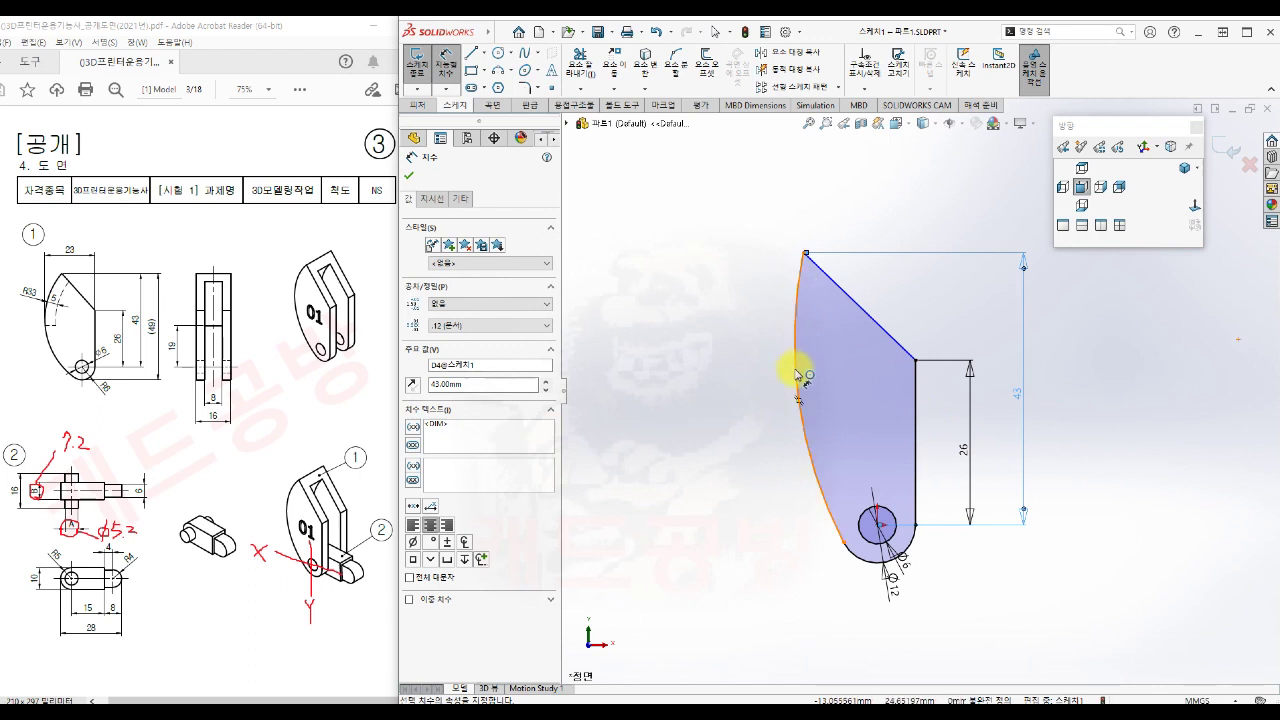
# Step: Dimension the profile's width from the vertical line to the outermost edge of the large arc as 23 mm
pyautogui.click(917, 401)
pyautogui.moveTo(917, 401)
pyautogui.mouseDown()
pyautogui.moveTo(849, 400)
pyautogui.moveTo(814, 343)
pyautogui.moveTo(820, 277)
pyautogui.moveTo(805, 304)
pyautogui.mouseUp()
pyautogui.moveTo(798, 352); pyautogui.dragTo(822, 348)
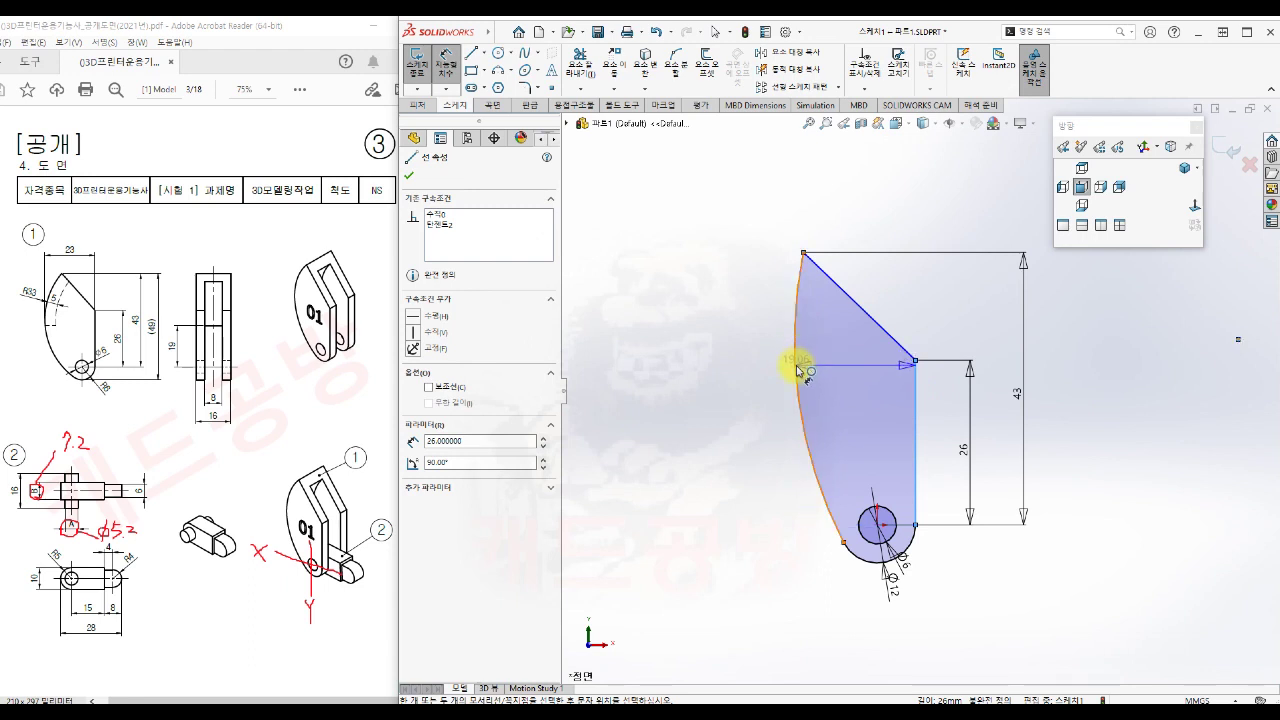
pyautogui.click(798, 370)
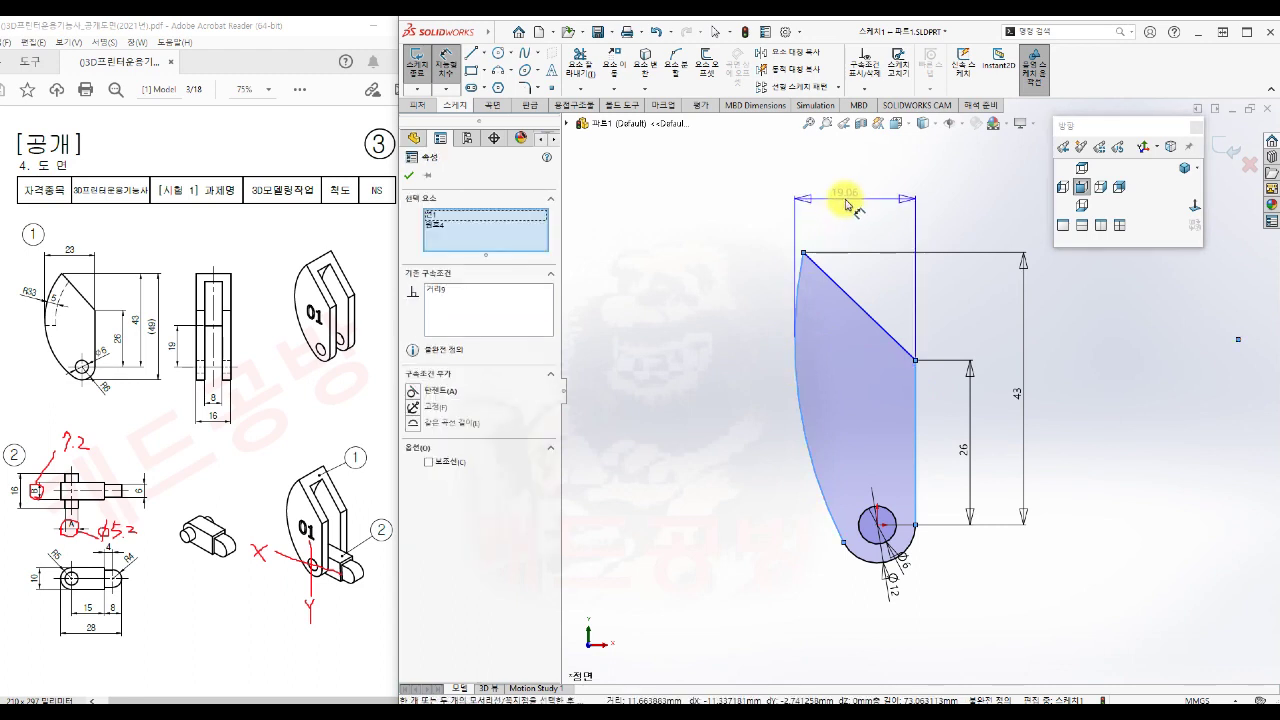
pyautogui.click(846, 199)
pyautogui.write('23')
pyautogui.press('Return')
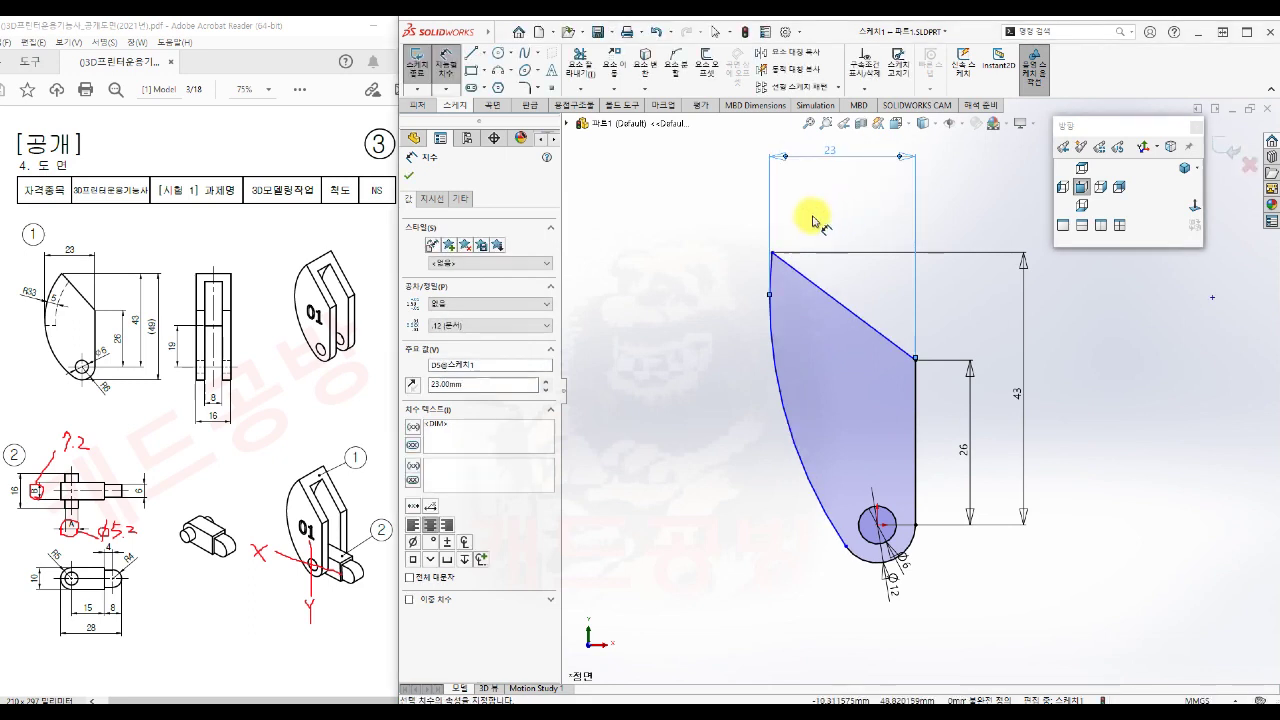
# Step: Dimension the large arc's radius as 33 mm
pyautogui.click(784, 400)
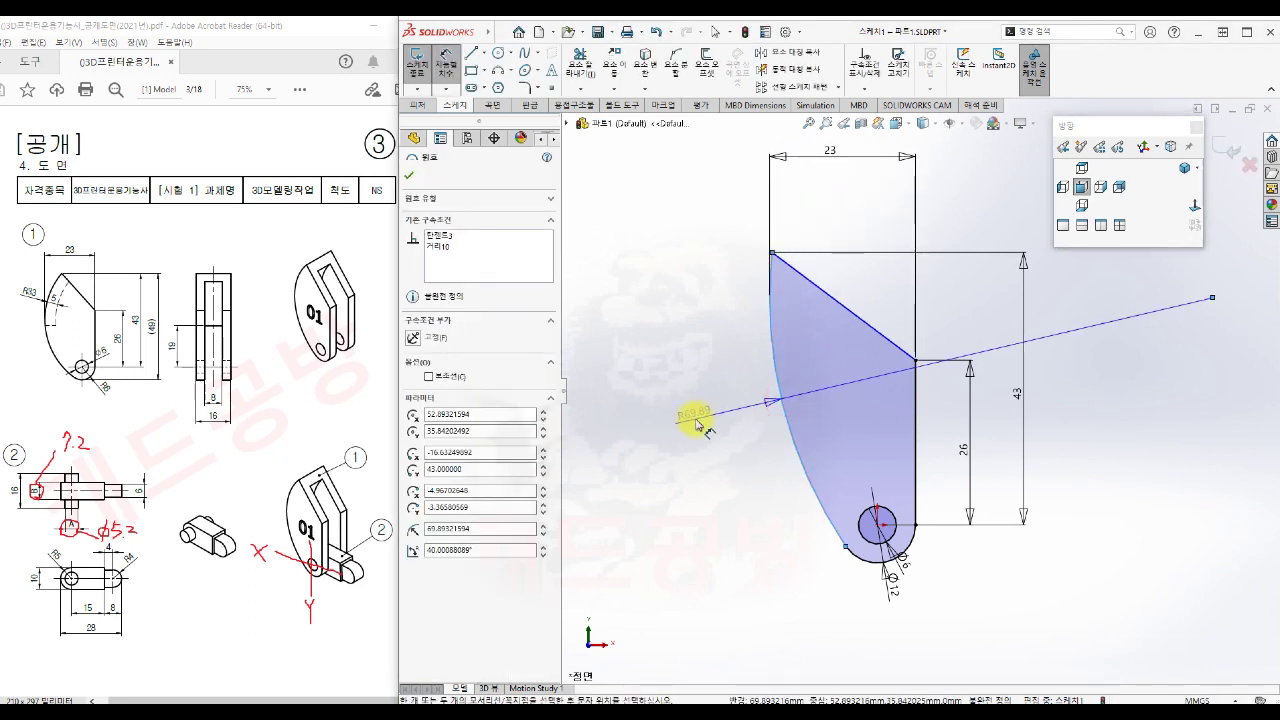
pyautogui.click(695, 421)
pyautogui.write('33')
pyautogui.press('Return')
pyautogui.click(724, 548)
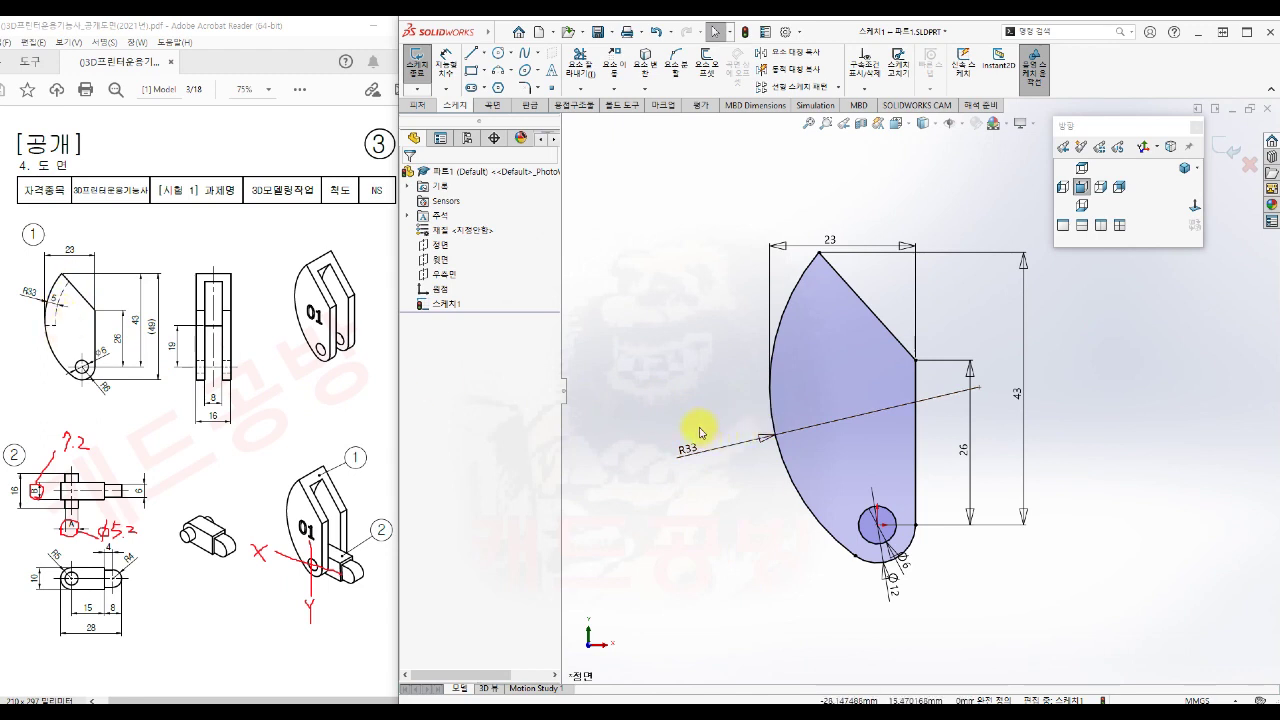
# Step: Draw a short horizontal line crossing the R33 arc near mid-height, from just outside the profile to its interior
pyautogui.press('s')
pyautogui.click(1226, 480)
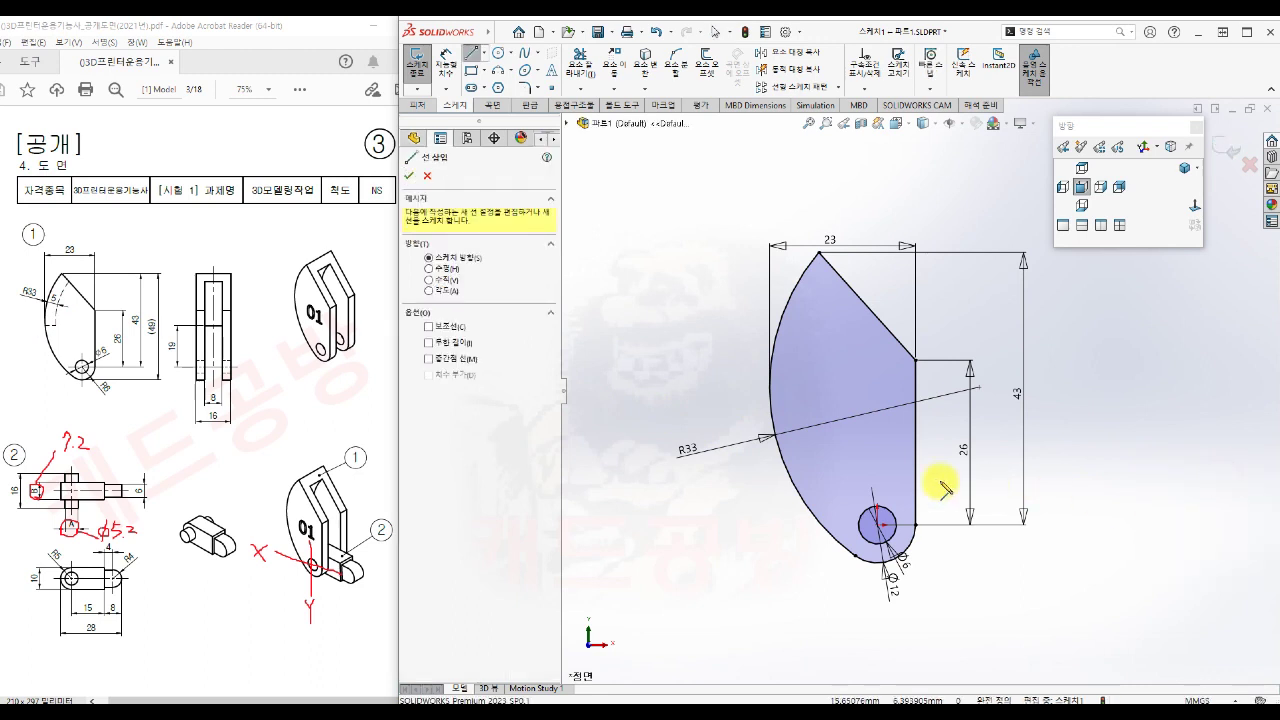
pyautogui.click(764, 436)
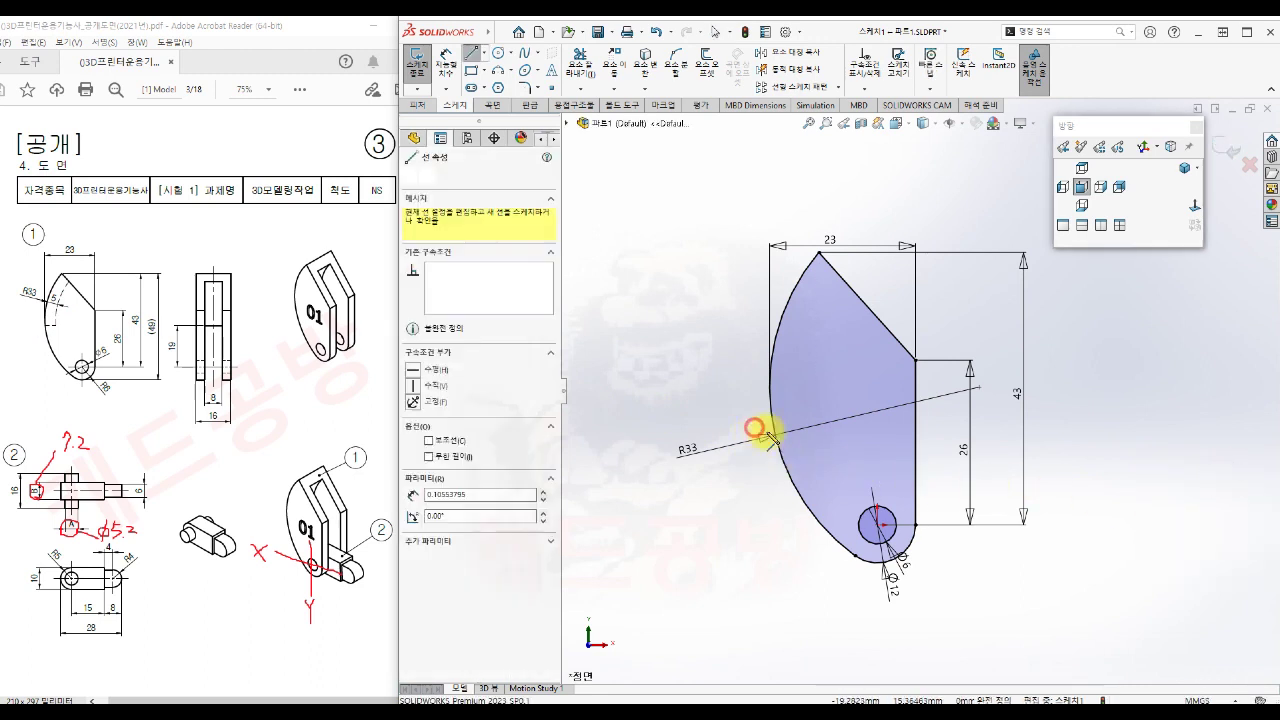
pyautogui.click(845, 430)
pyautogui.press('Escape')
pyautogui.click(1132, 475)
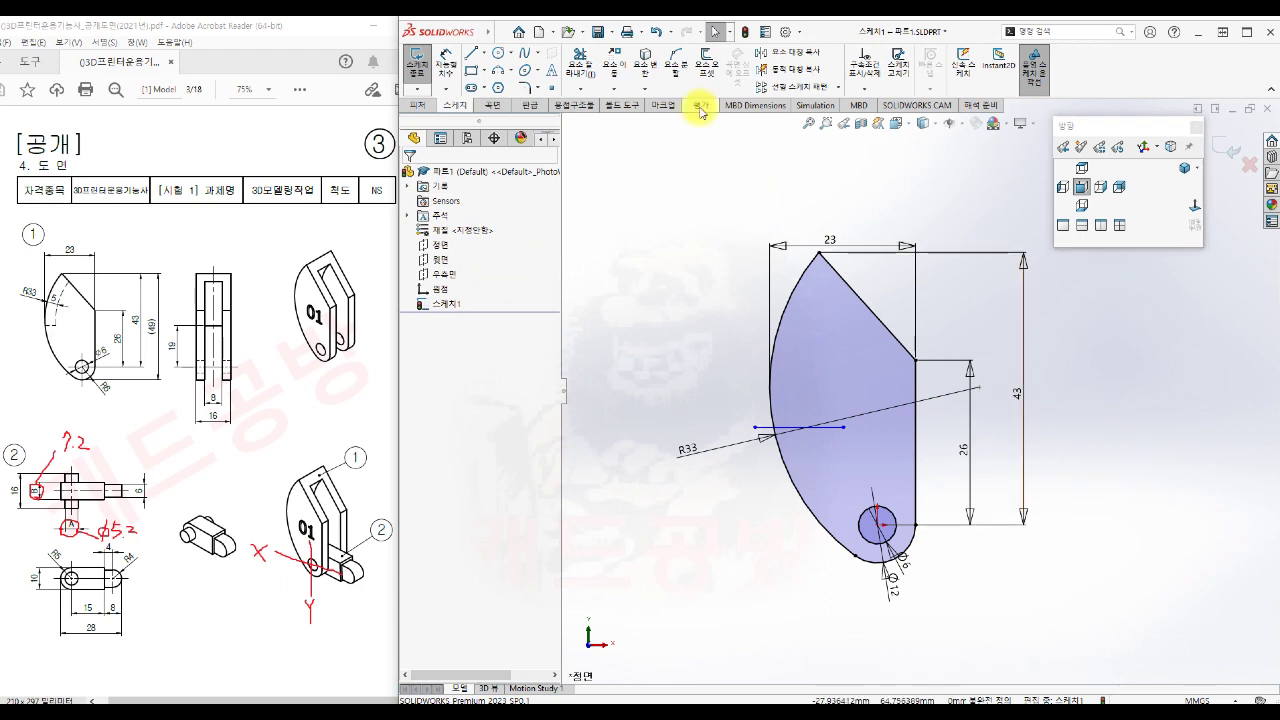
# Step: Offset only the R33 arc 5 mm inward, with chain selection off and the direction reversed
pyautogui.click(711, 63)
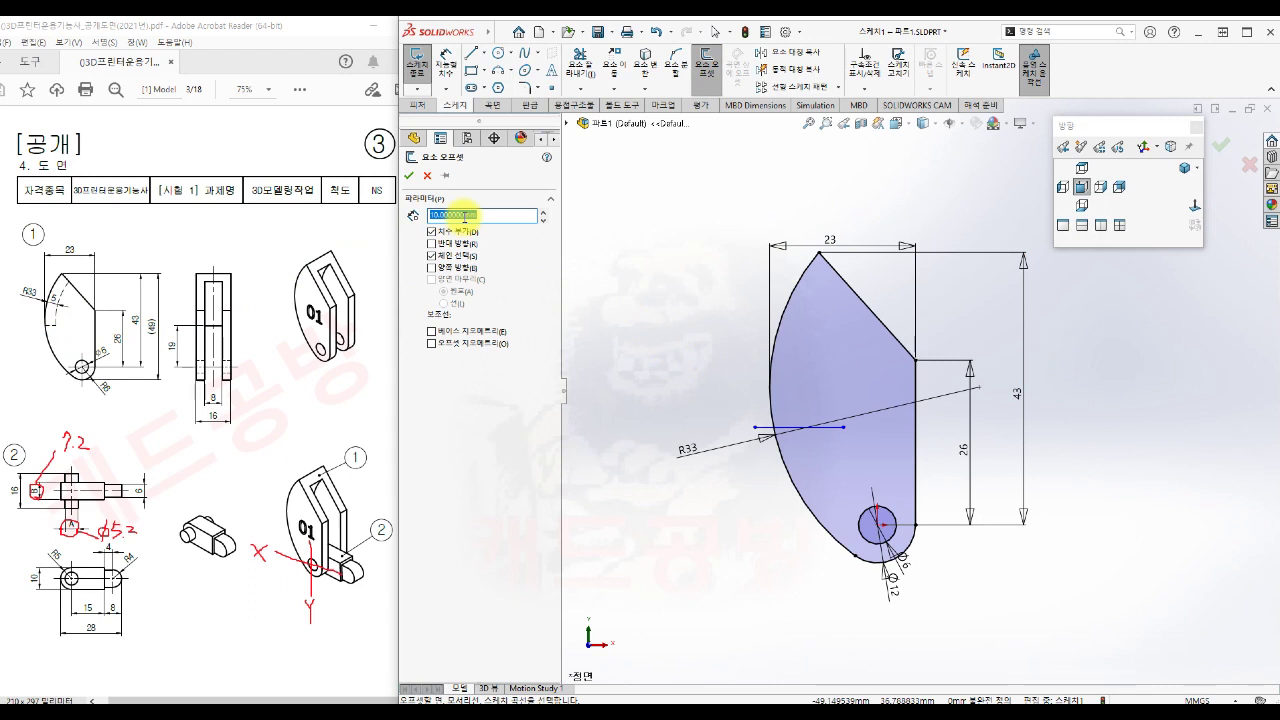
pyautogui.write('5')
pyautogui.click(656, 289)
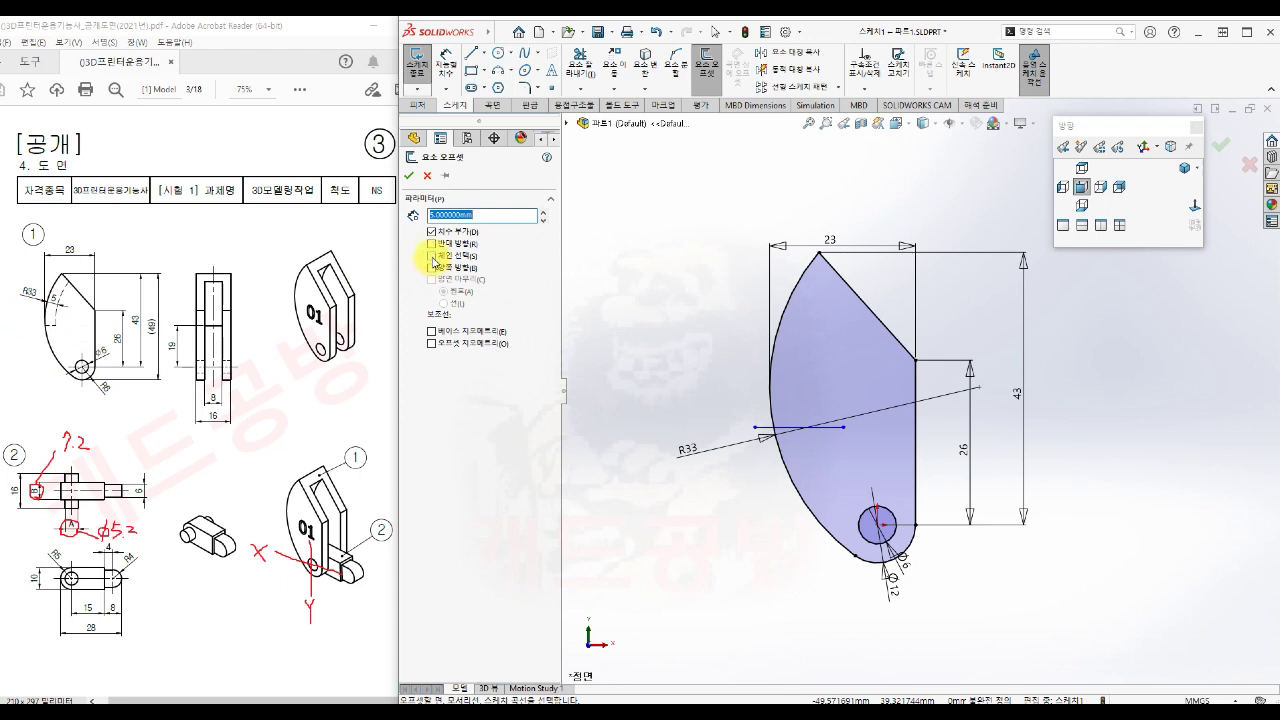
pyautogui.click(786, 314)
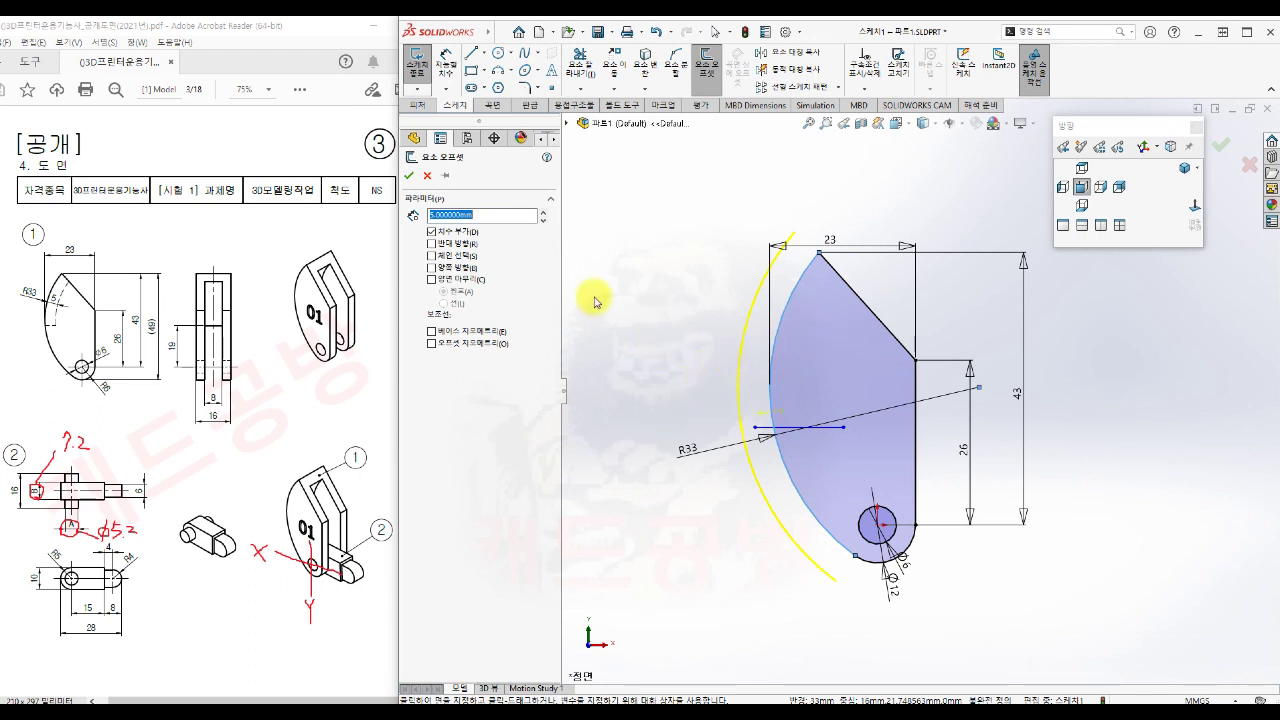
pyautogui.click(432, 243)
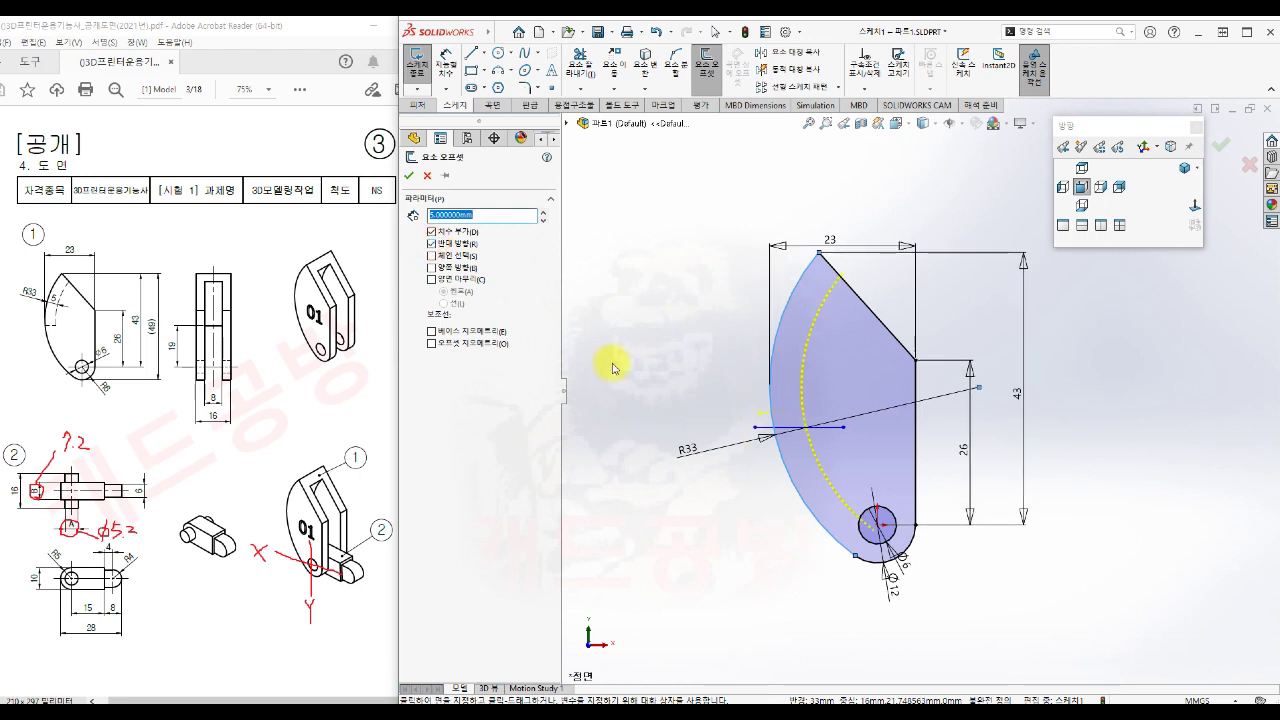
pyautogui.click(409, 175)
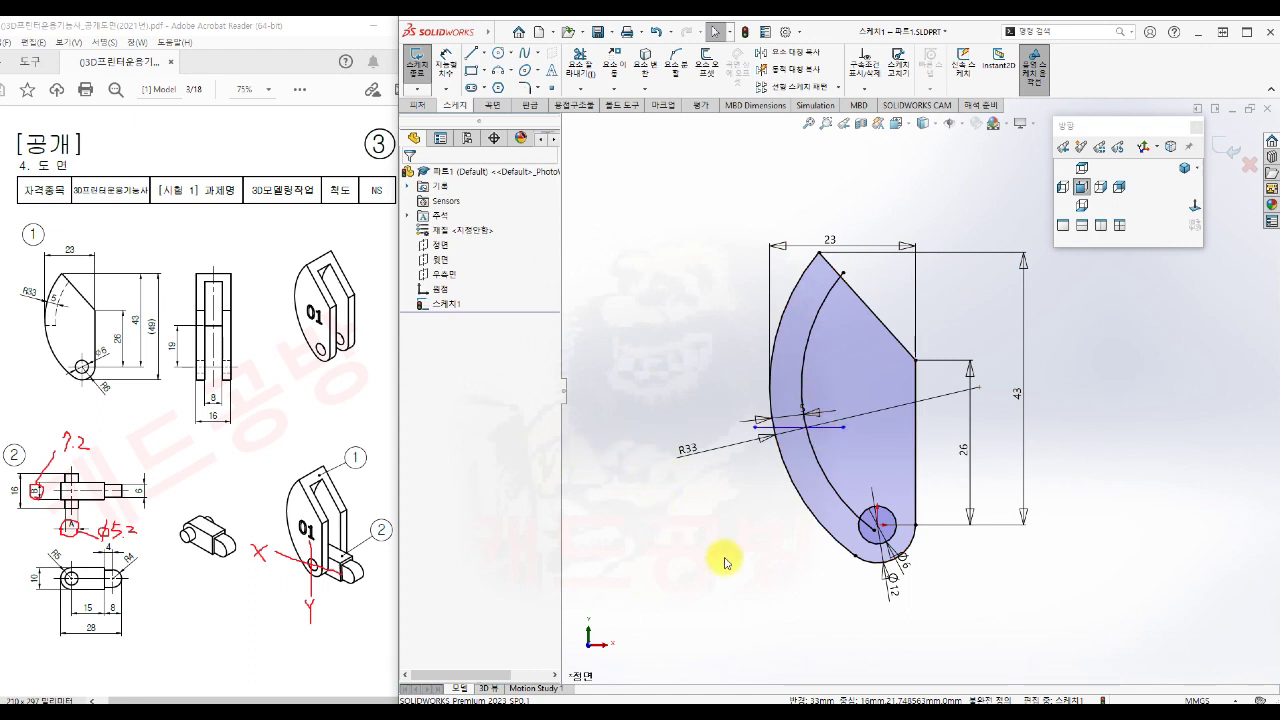
# Step: Trim the inner offset arc below the horizontal line and beyond the slanted edge, and the line's end outside the profile
pyautogui.press('s')
pyautogui.click(738, 612)
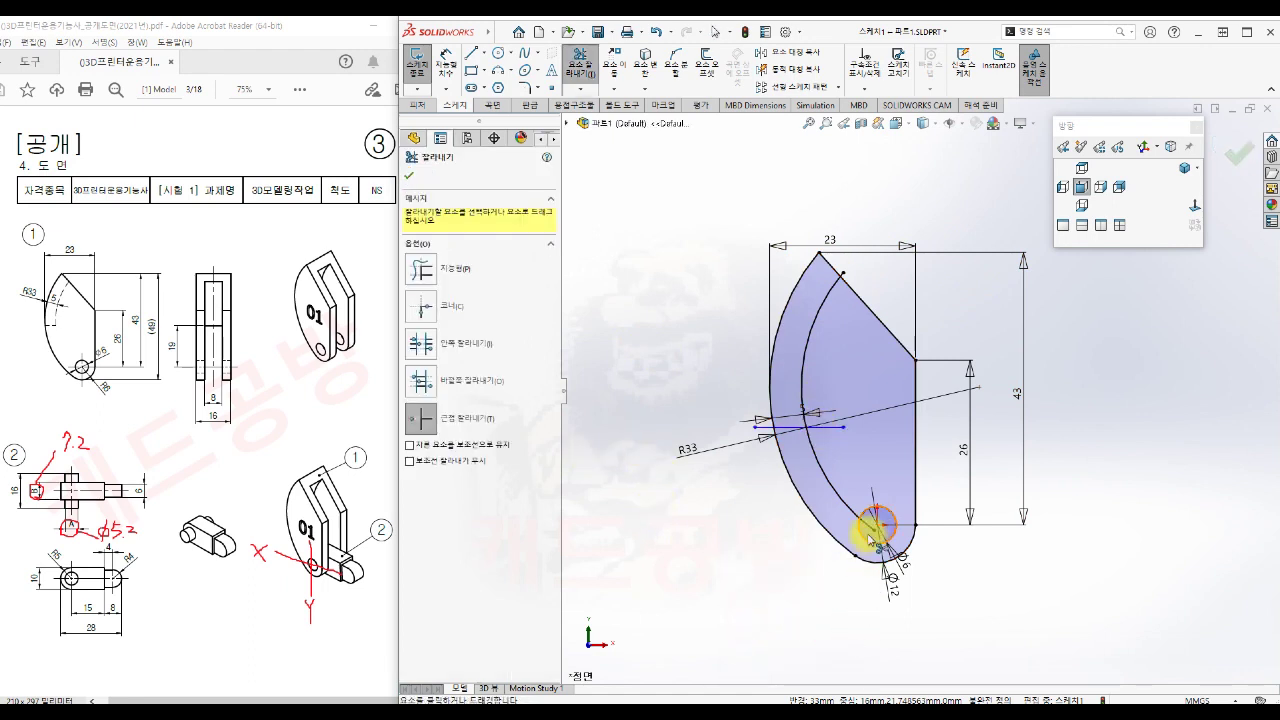
pyautogui.click(853, 512)
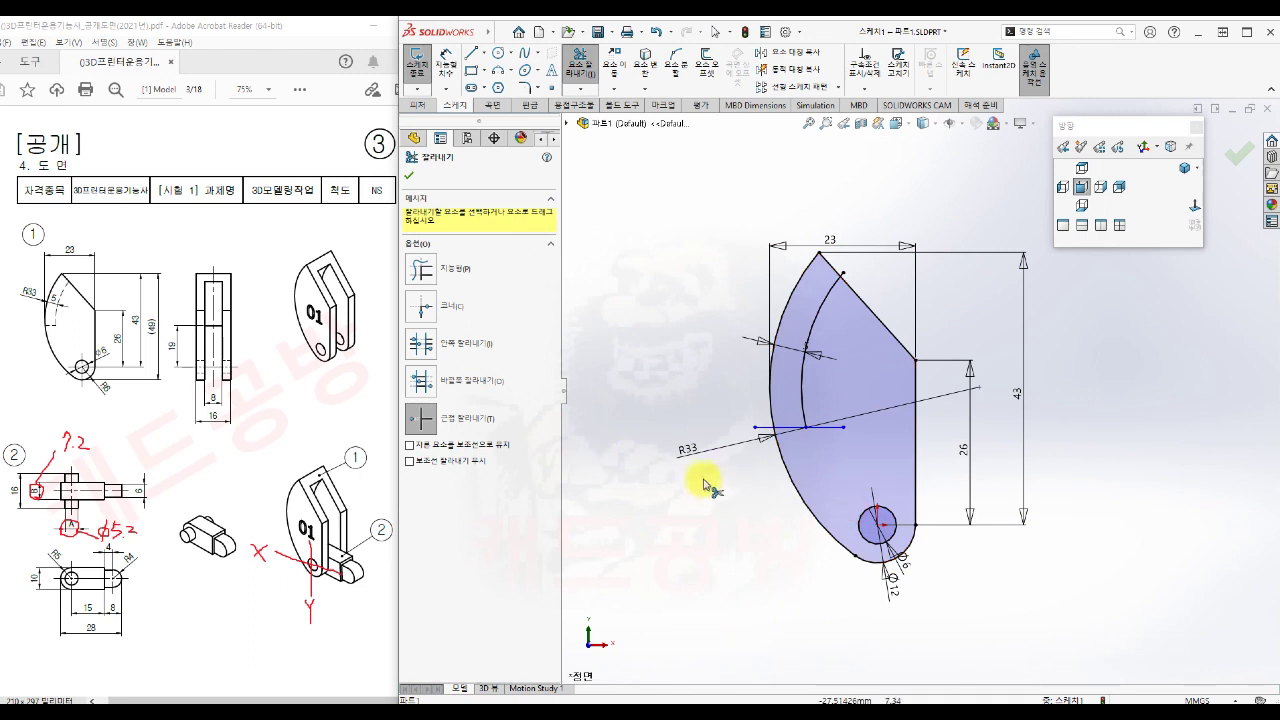
pyautogui.click(763, 427)
pyautogui.click(846, 275)
pyautogui.press('Escape')
# Step: Dimension the short horizontal line's height above the hole centre as 19 mm and exit the sketch
pyautogui.press('s')
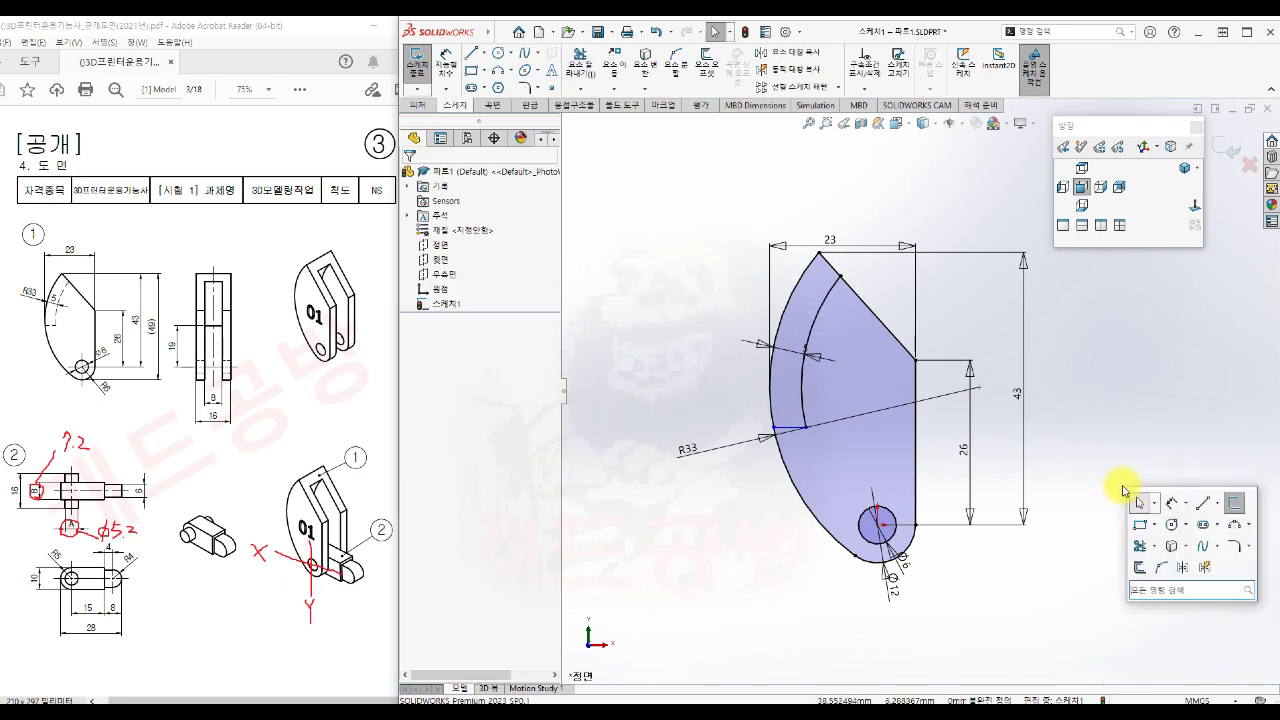
pyautogui.click(1172, 503)
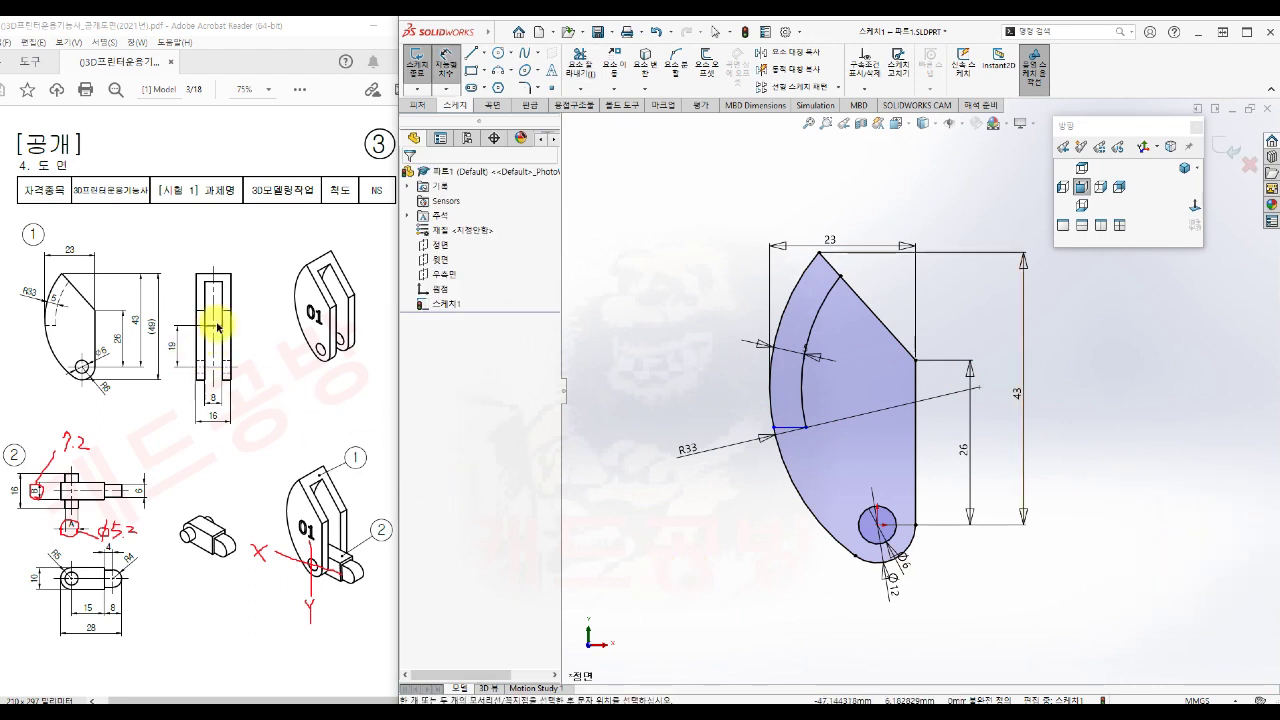
pyautogui.click(788, 427)
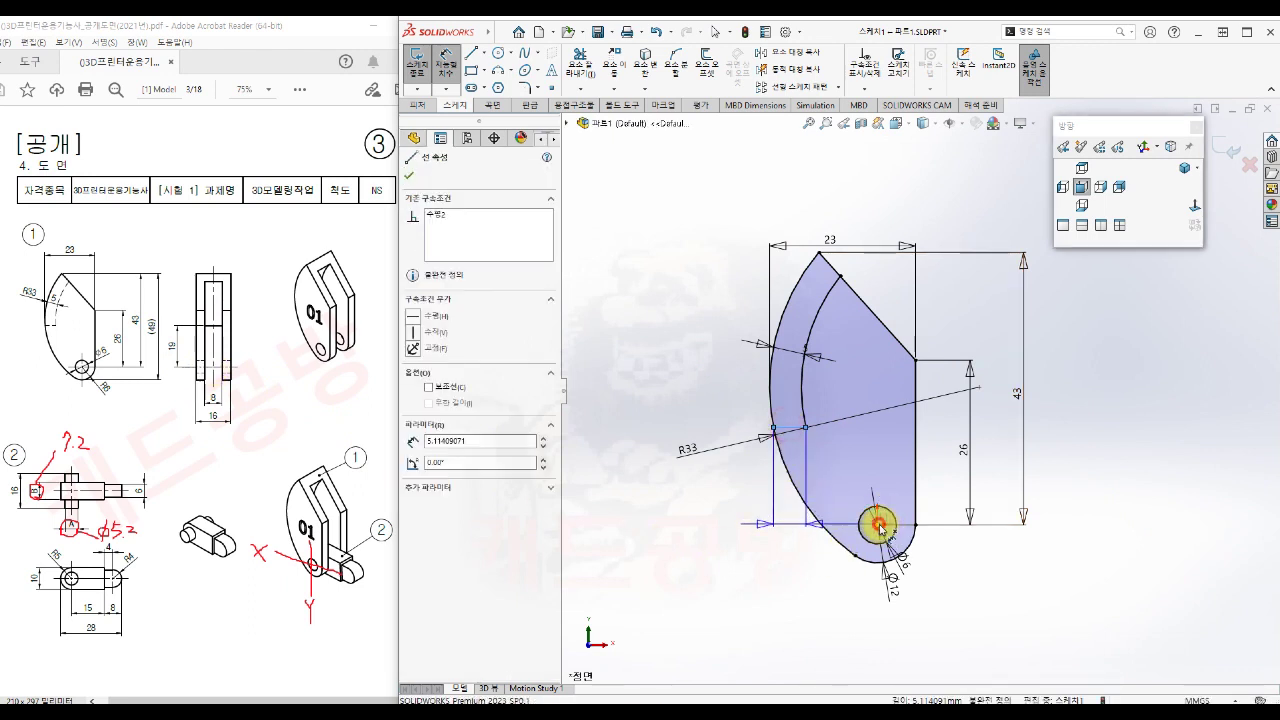
pyautogui.click(880, 524)
pyautogui.click(745, 493)
pyautogui.write('19')
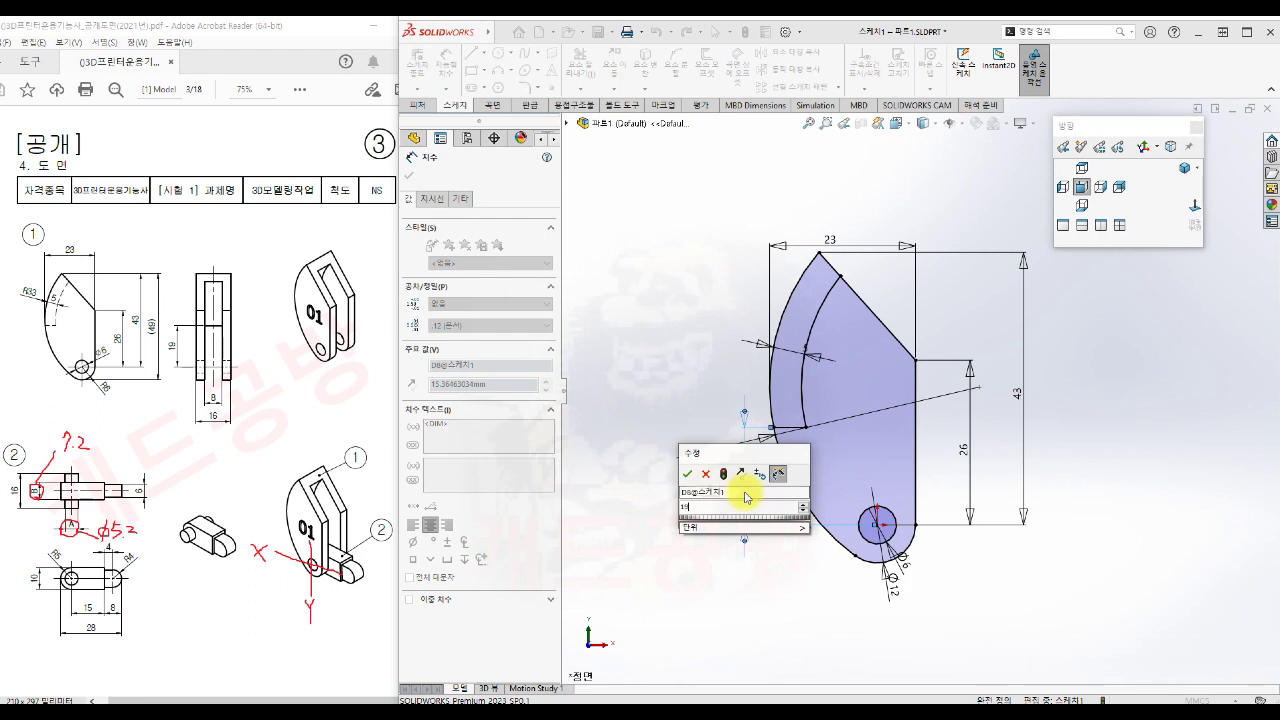
pyautogui.press('Return')
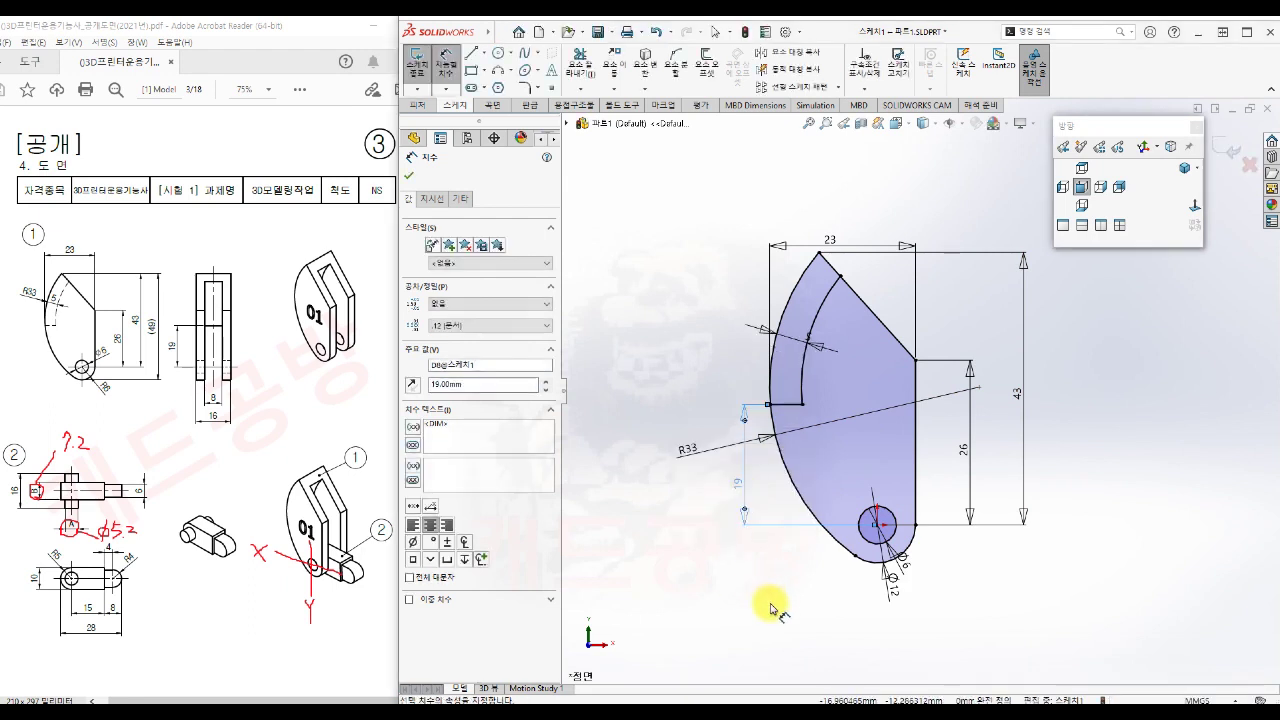
pyautogui.press('Escape')
pyautogui.press('s')
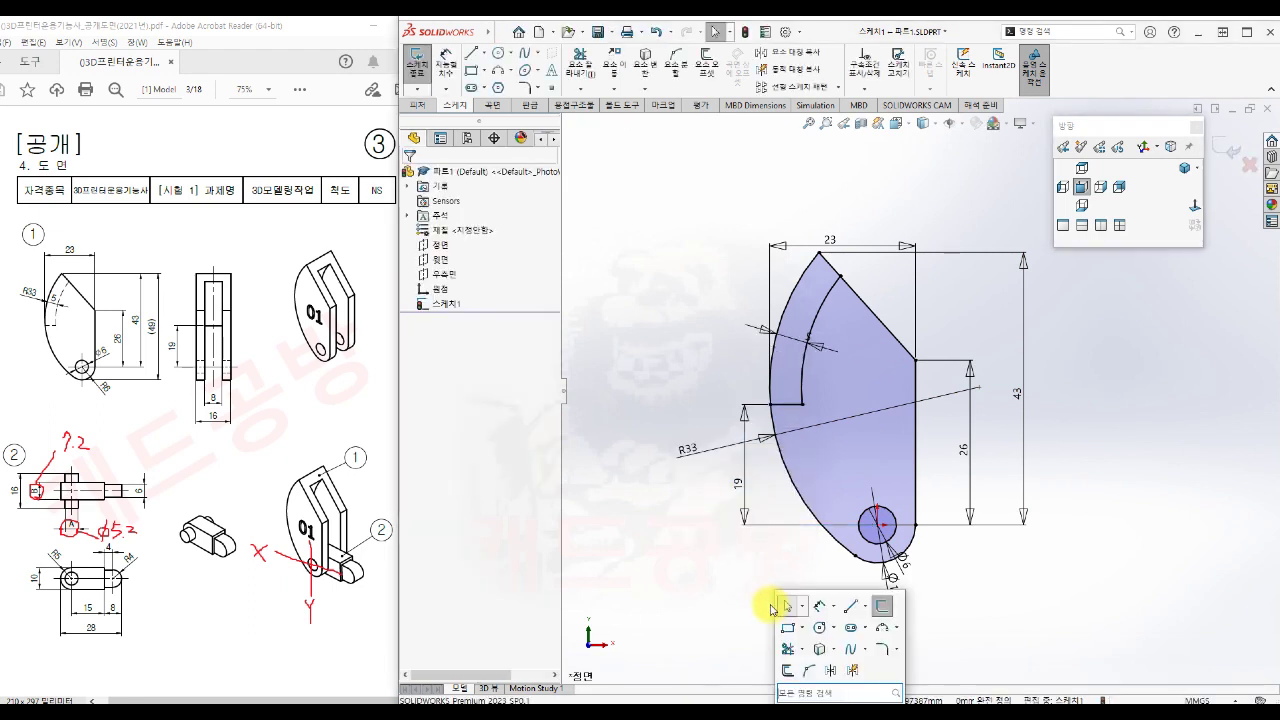
pyautogui.click(881, 607)
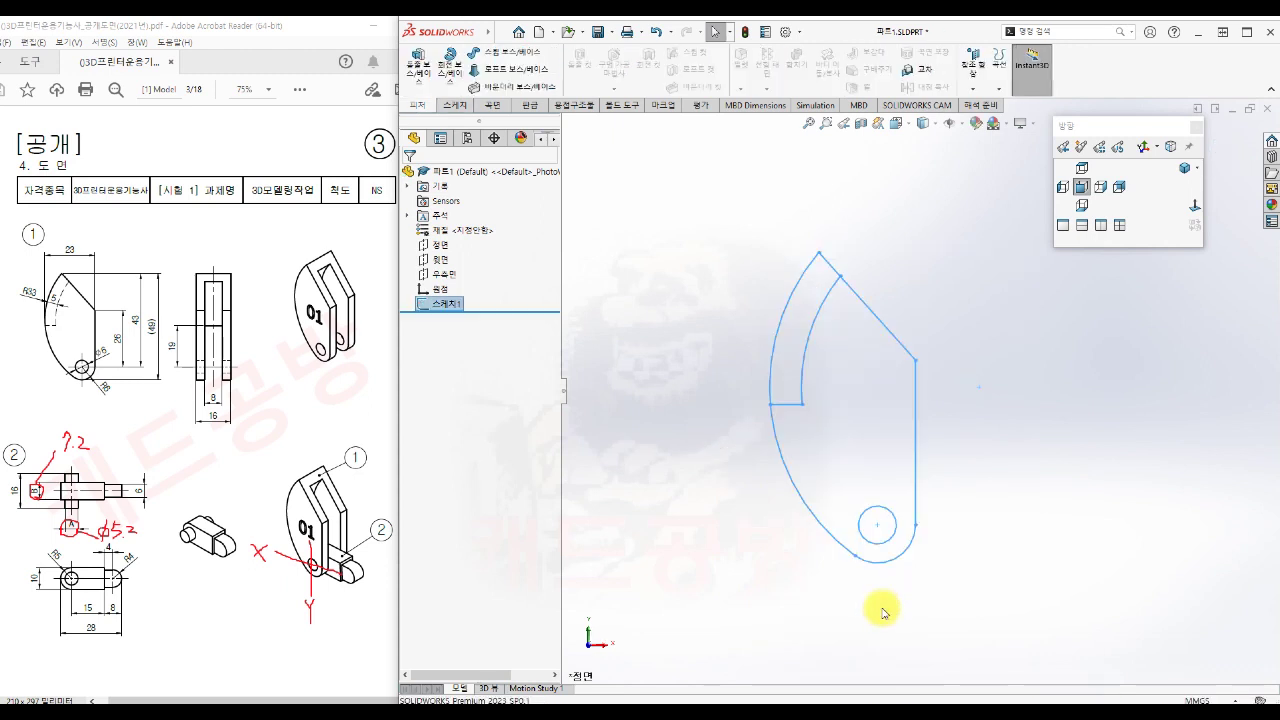
# Step: Extrude both profile regions, excluding the hole, 16 mm with the Mid Plane end condition
pyautogui.press('s')
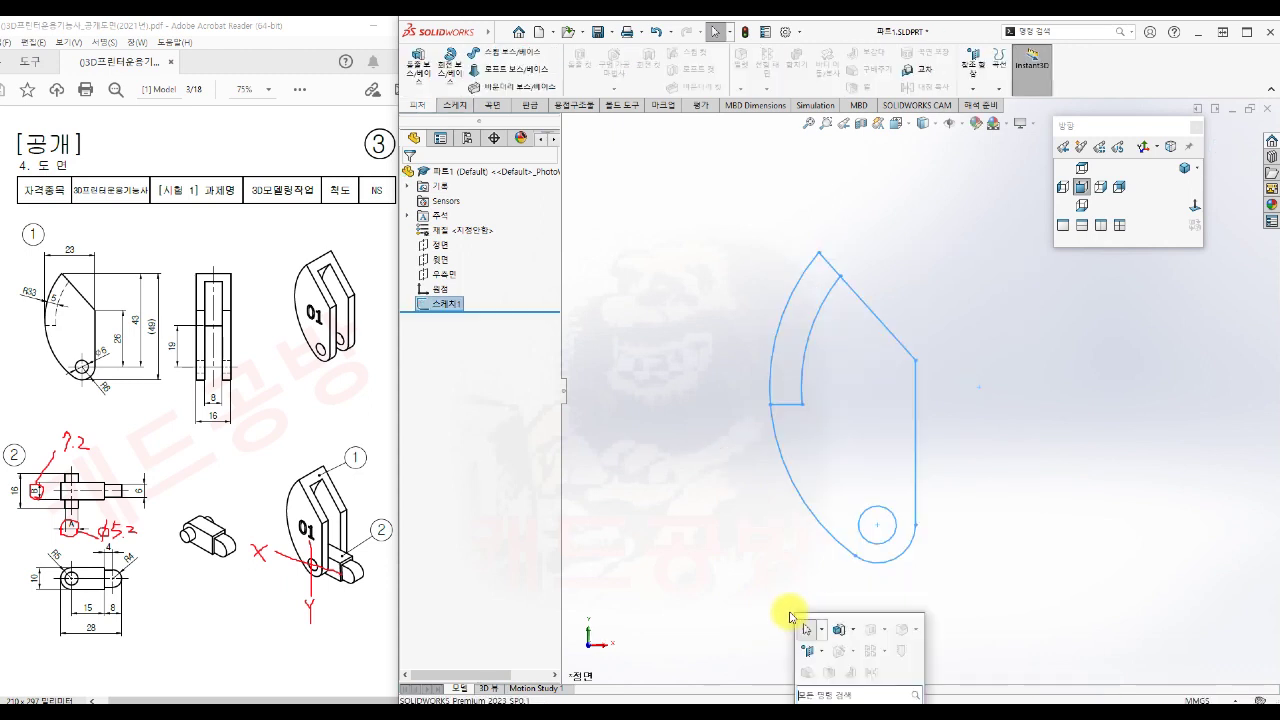
pyautogui.click(839, 630)
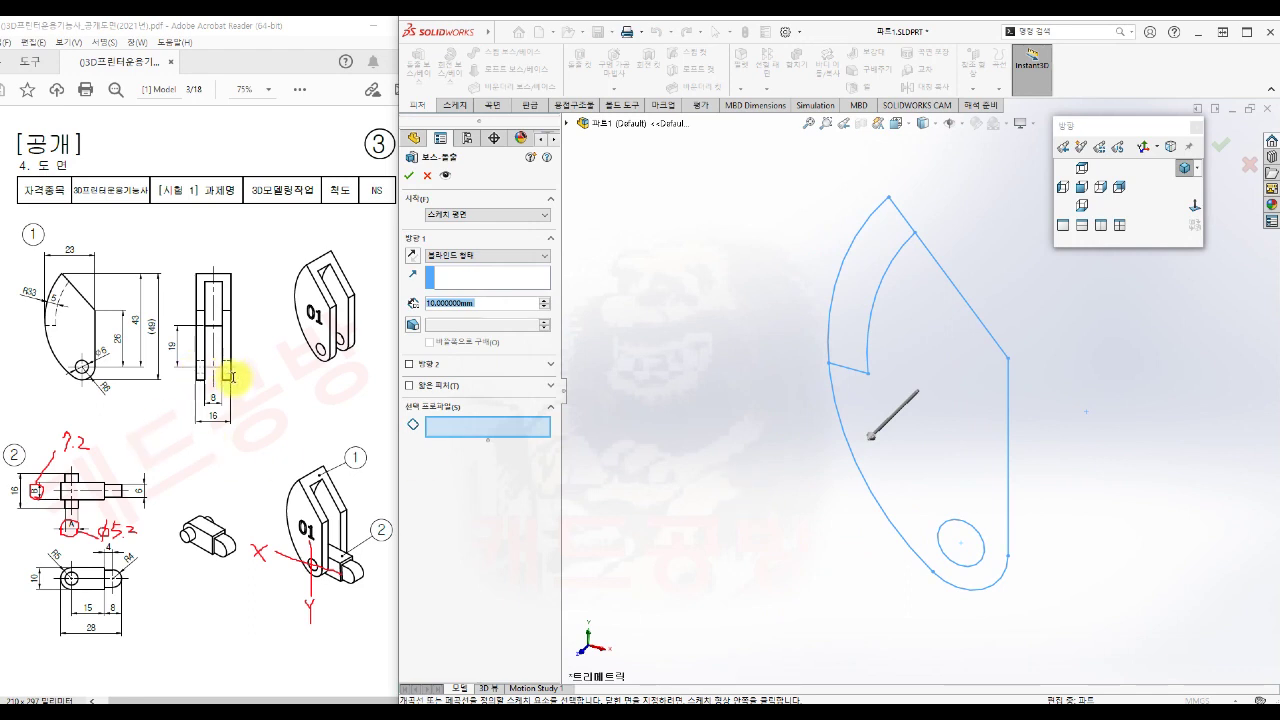
pyautogui.click(535, 256)
pyautogui.click(474, 312)
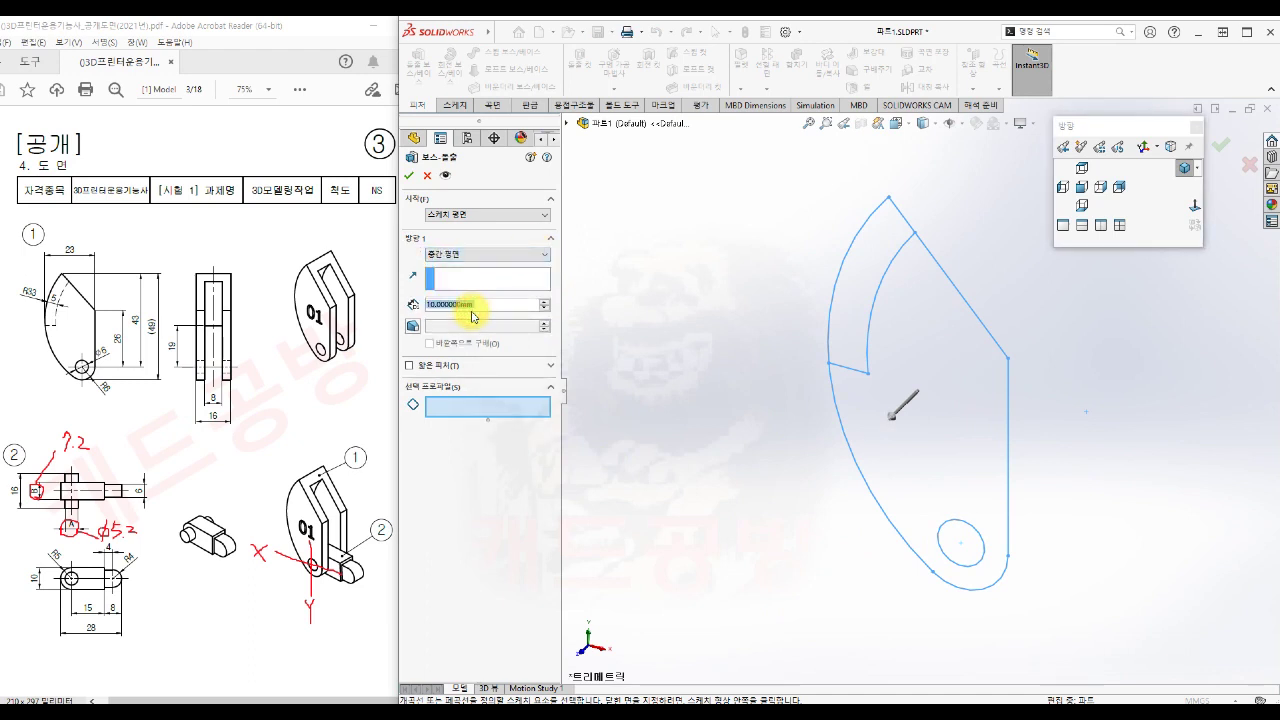
pyautogui.write('16')
pyautogui.press('Return')
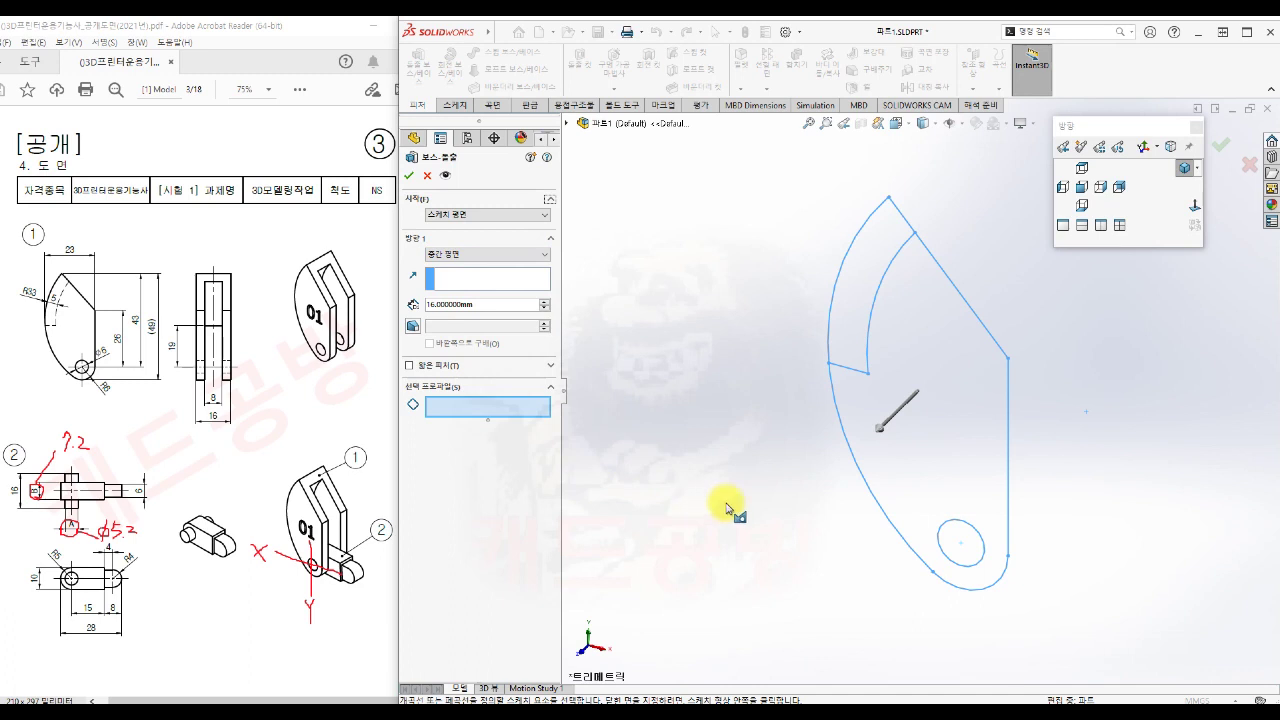
pyautogui.click(854, 278)
pyautogui.click(914, 337)
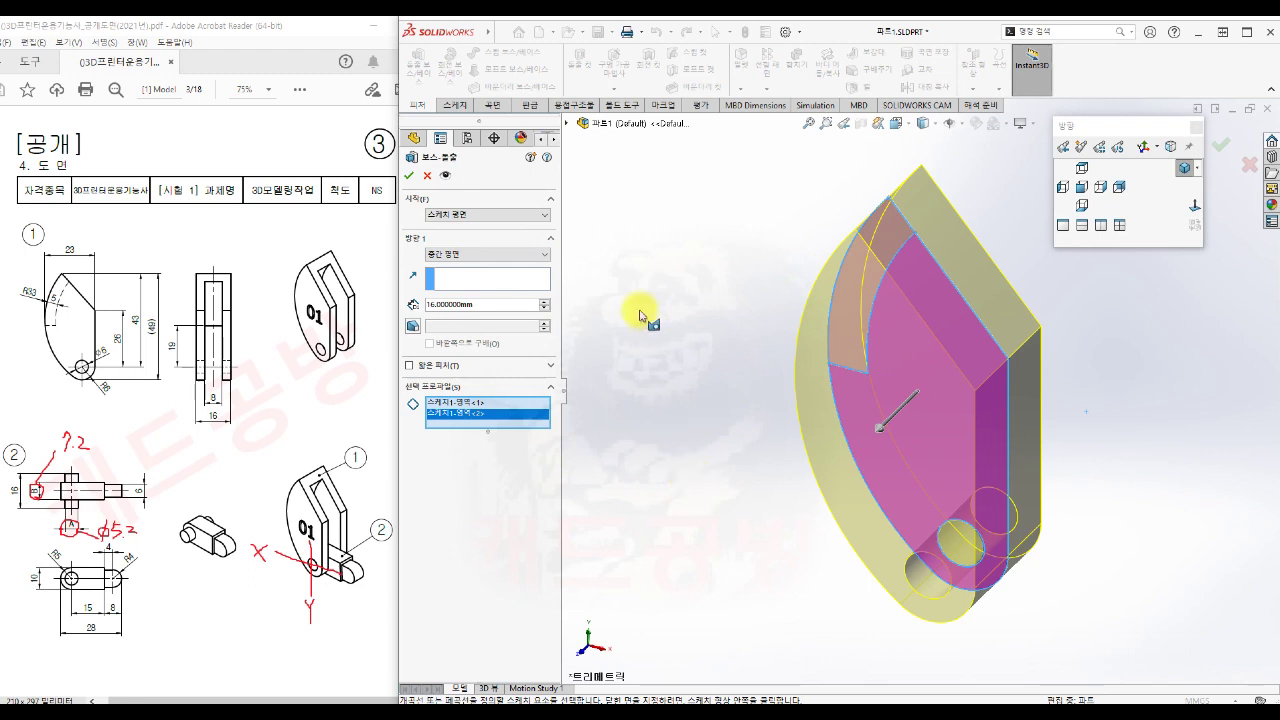
pyautogui.click(409, 175)
pyautogui.click(663, 456)
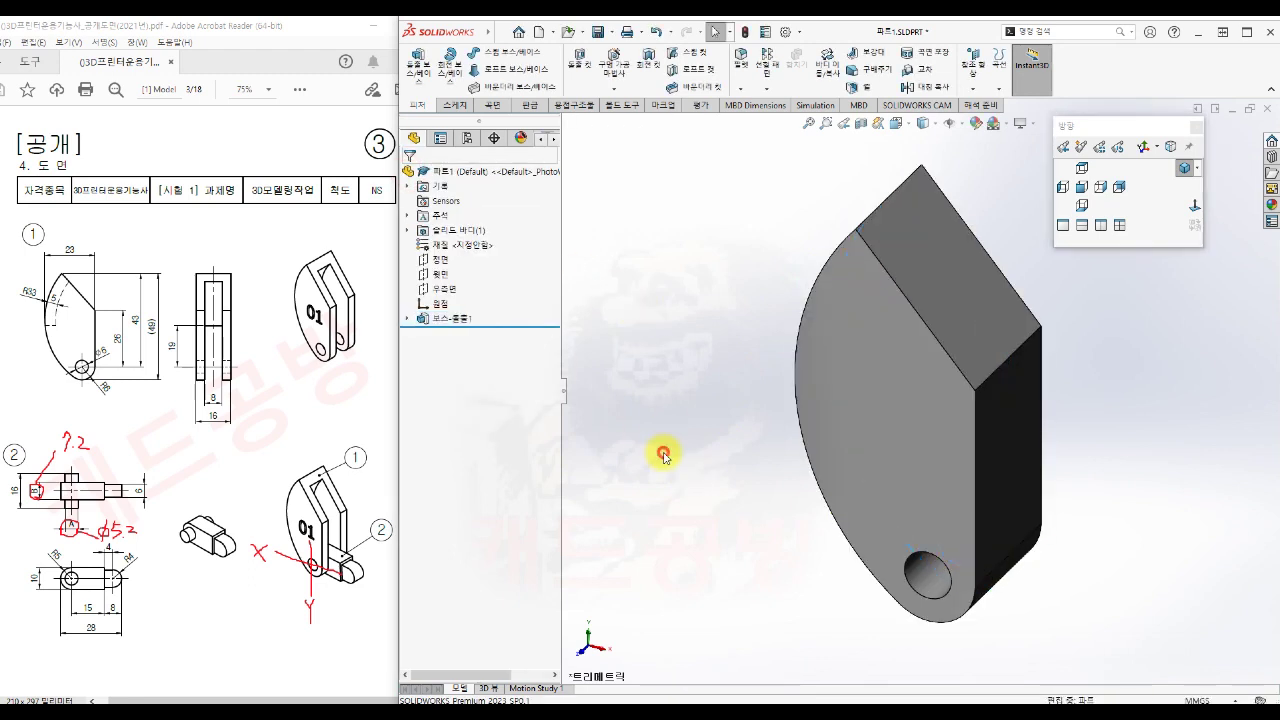
# Step: Cut the inner slot 8 mm Mid Plane, reusing the base extrusion's sketch with the large region inside the offset arc
pyautogui.press('s')
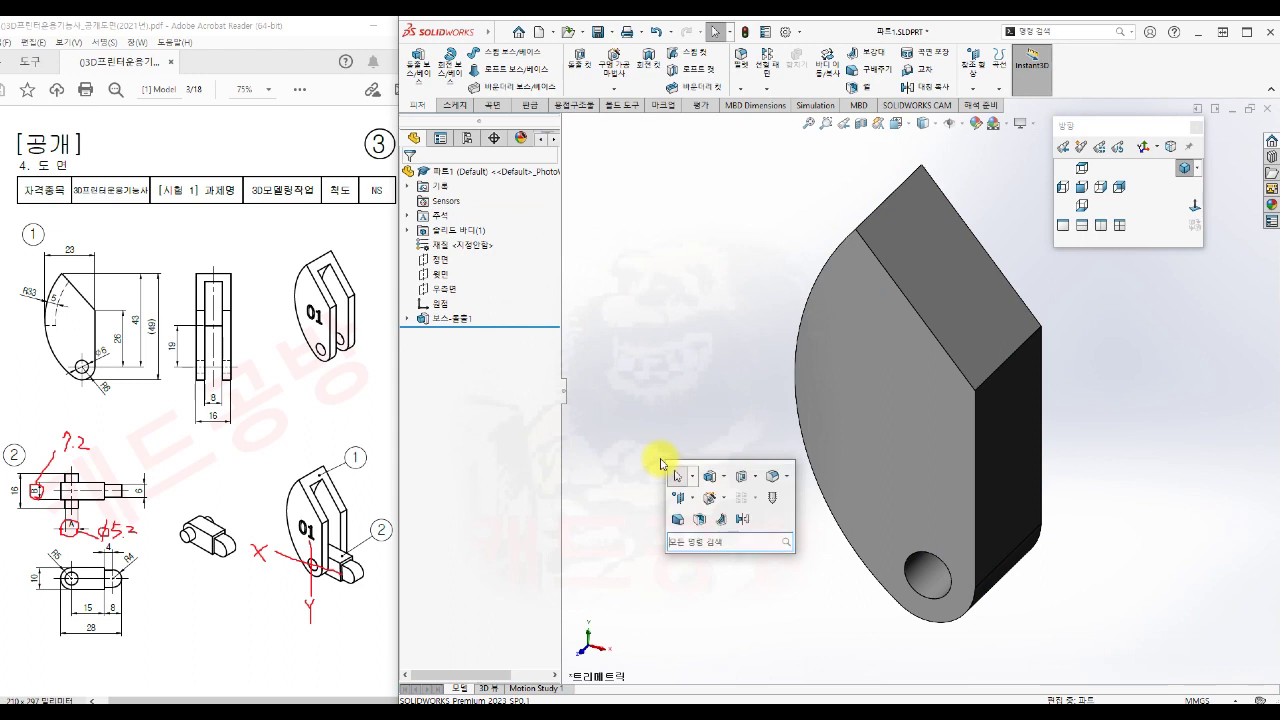
pyautogui.click(737, 478)
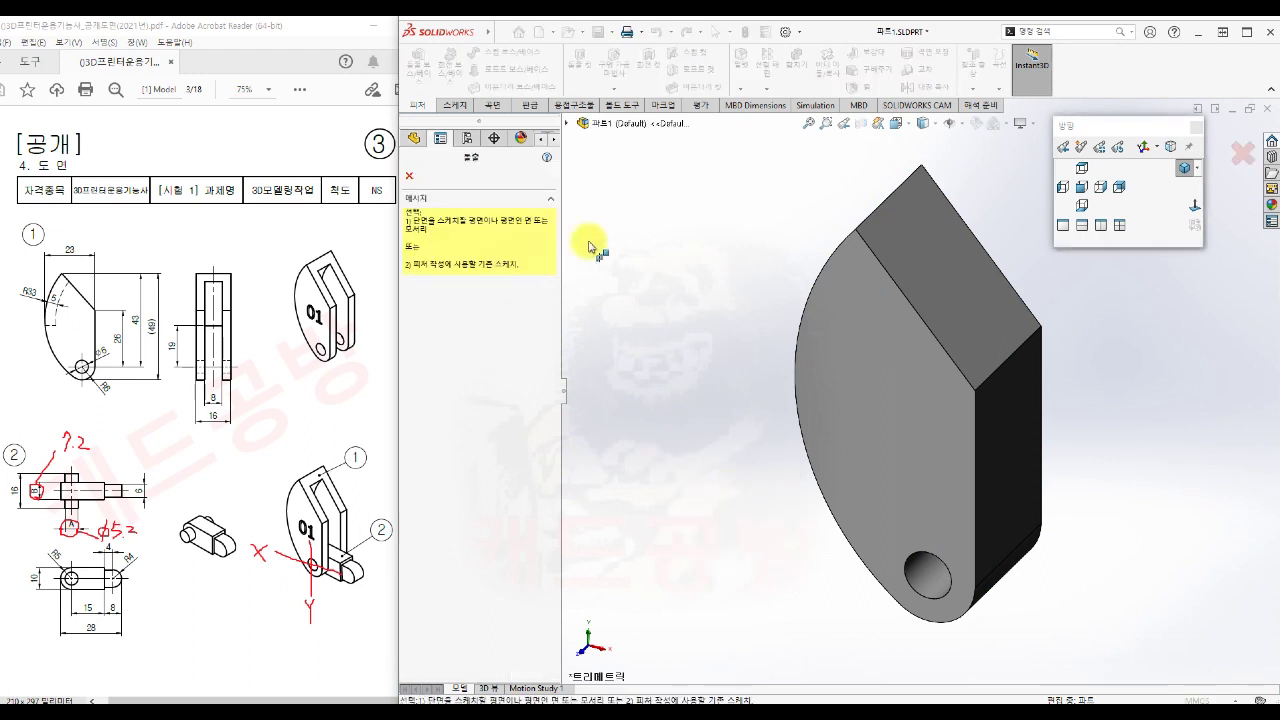
pyautogui.click(568, 123)
pyautogui.click(582, 270)
pyautogui.click(638, 284)
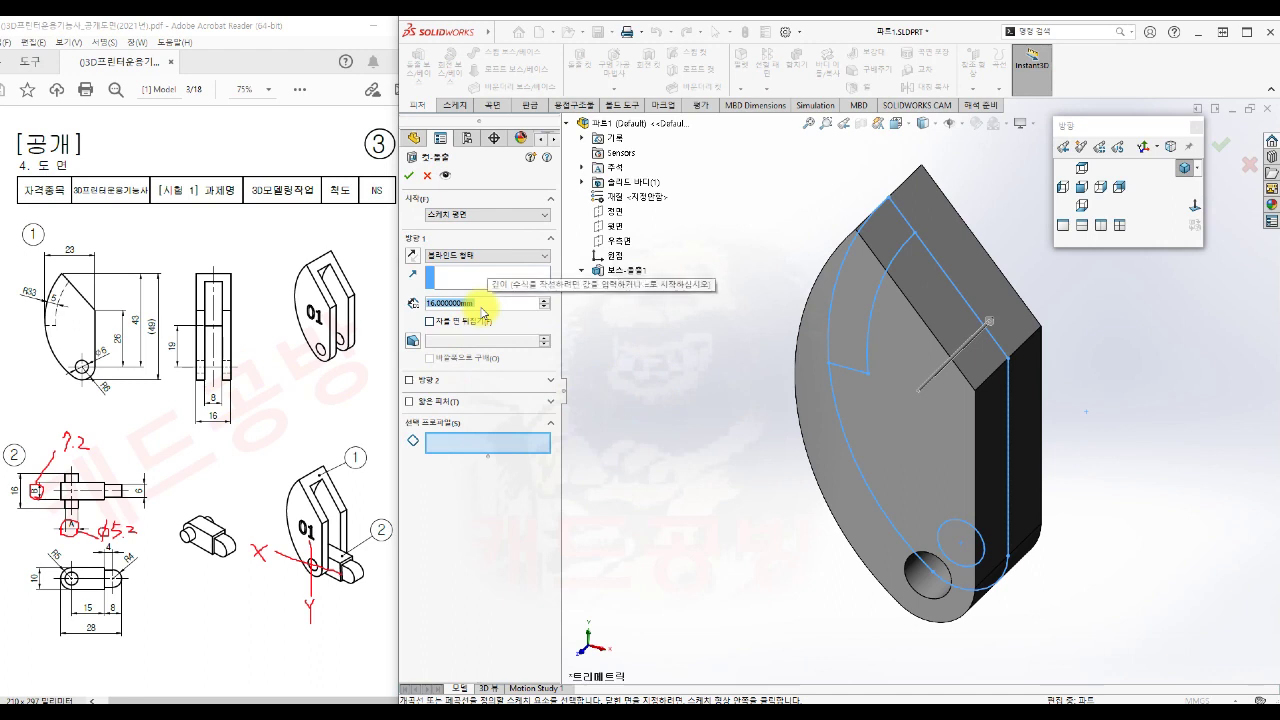
pyautogui.write('8')
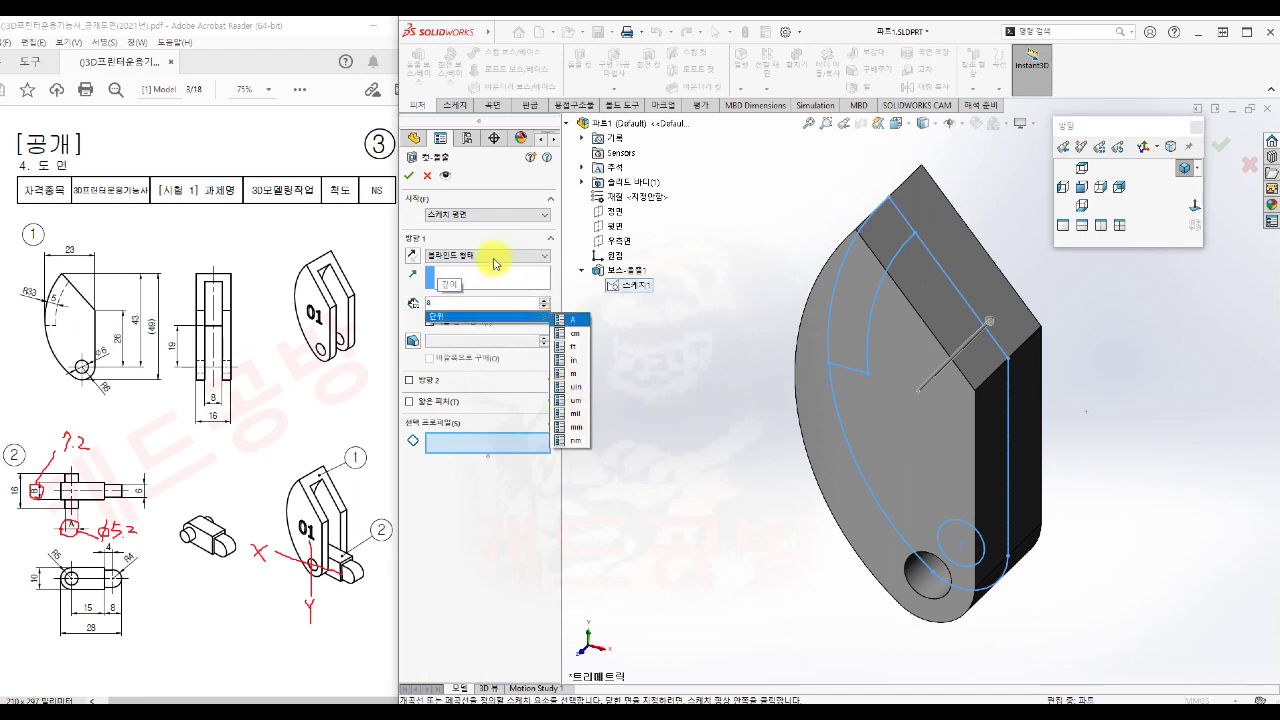
pyautogui.click(494, 263)
pyautogui.click(478, 336)
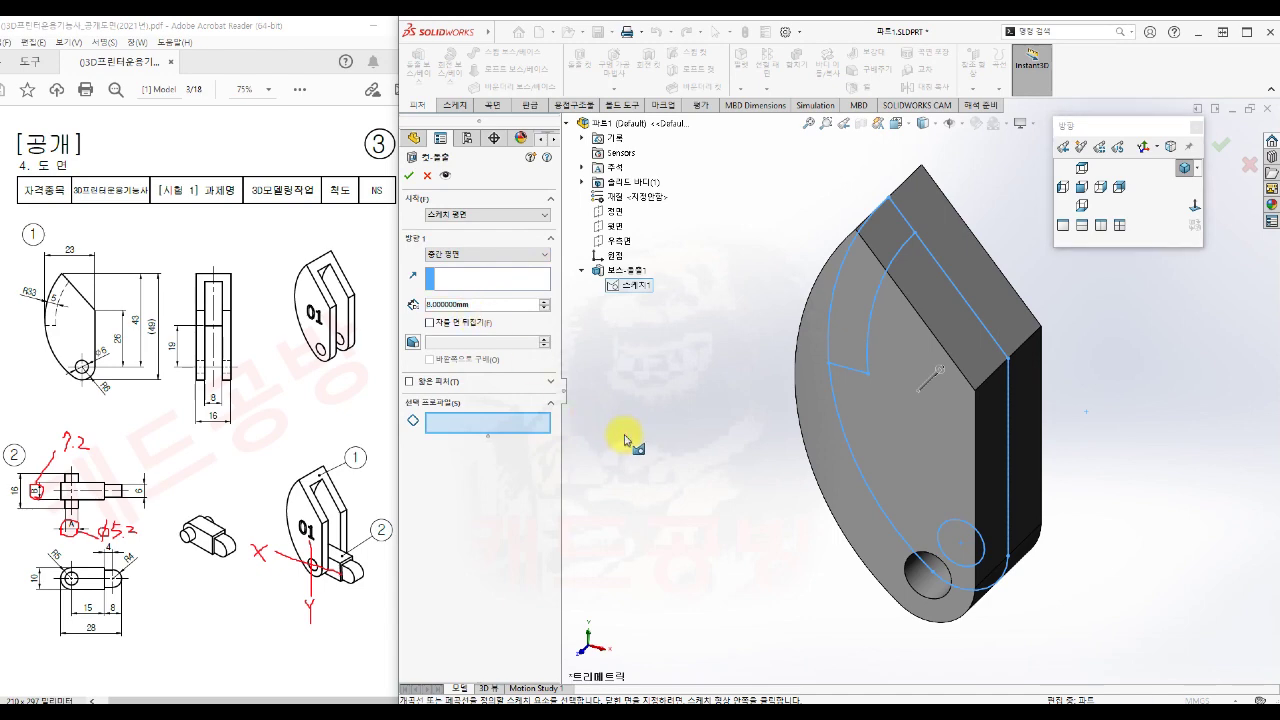
pyautogui.click(953, 427)
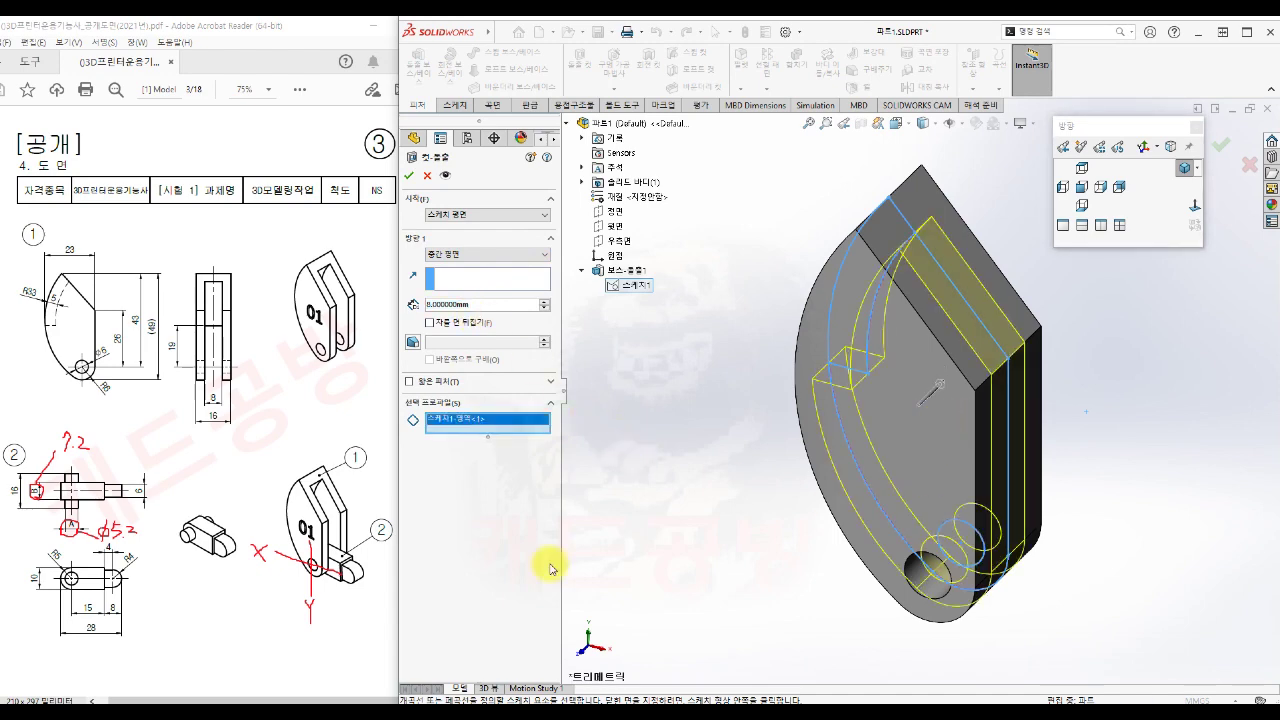
pyautogui.moveTo(694, 591)
pyautogui.mouseDown(button='middle')
pyautogui.moveTo(681, 523)
pyautogui.moveTo(640, 520)
pyautogui.mouseUp(button='middle')
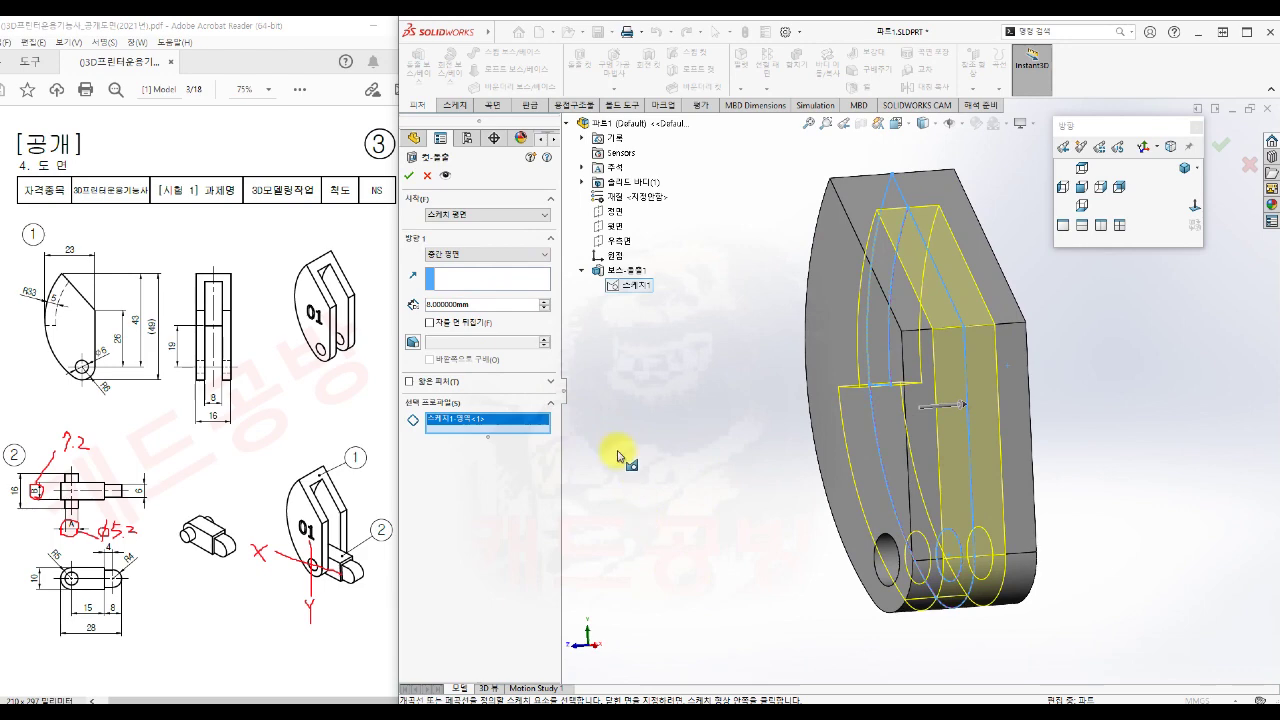
pyautogui.click(410, 175)
# Step: Start a sketch on the lever's flat outer side face and add the sketch text "01"
pyautogui.moveTo(757, 506); pyautogui.dragTo(790, 561, button='middle')
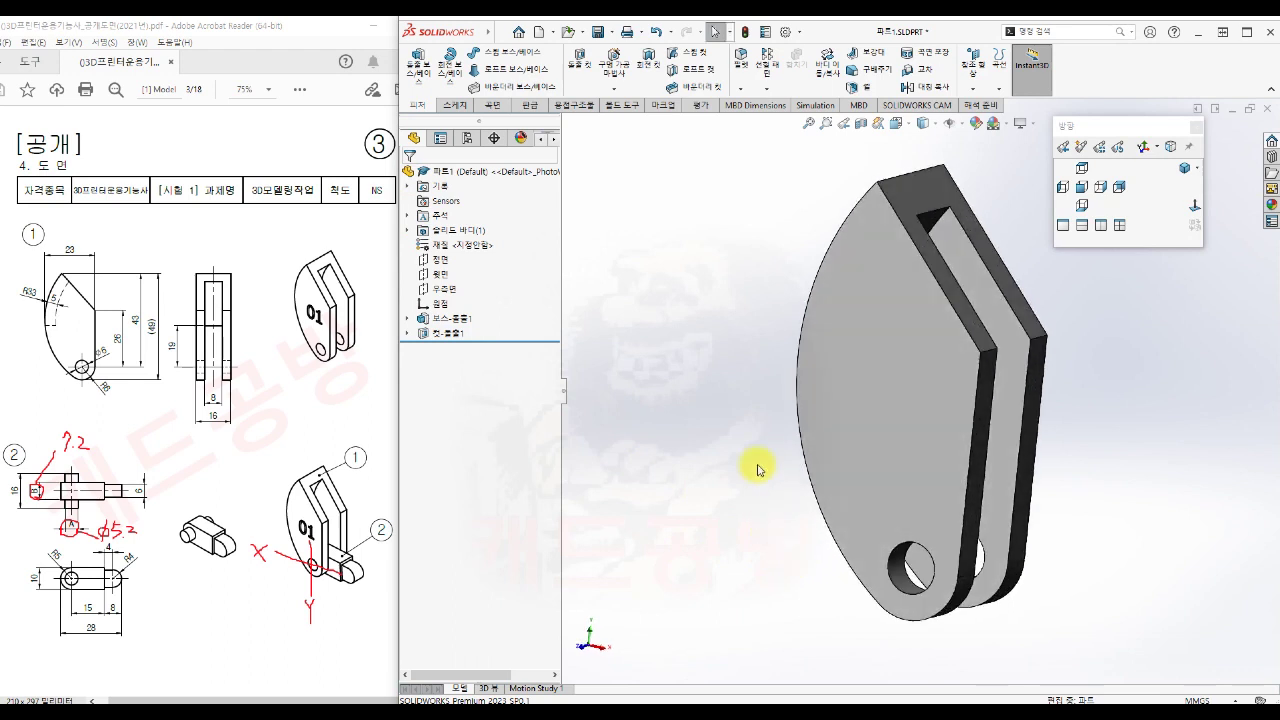
pyautogui.click(880, 410)
pyautogui.click(934, 373)
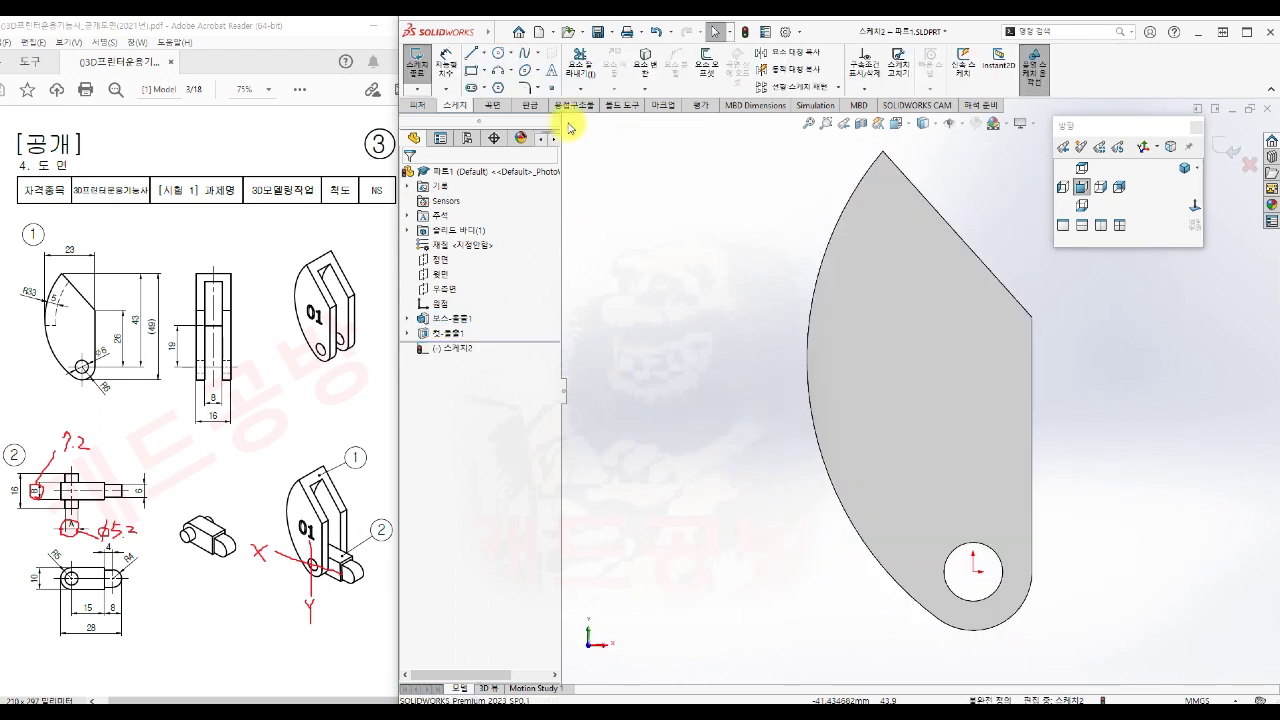
pyautogui.click(551, 71)
pyautogui.click(483, 297)
pyautogui.write('01')
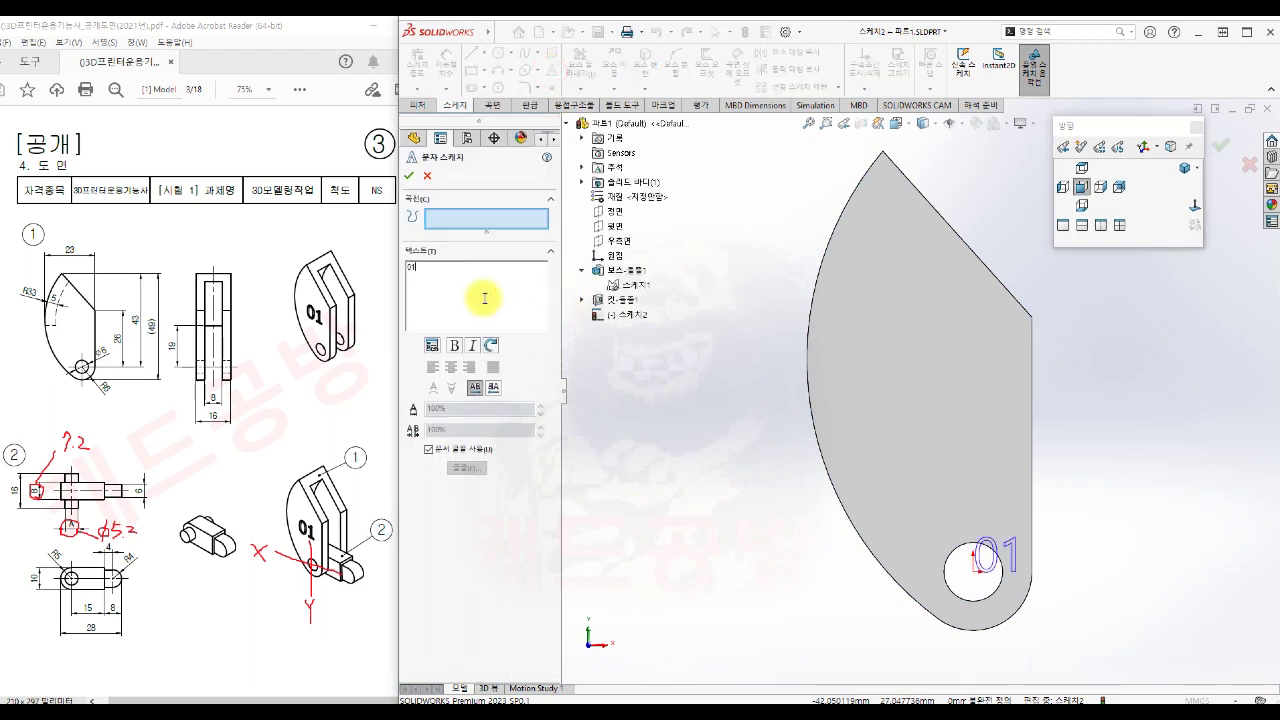
# Step: Turn off the document font for the "01" text and set its font size to 26 points
pyautogui.click(429, 450)
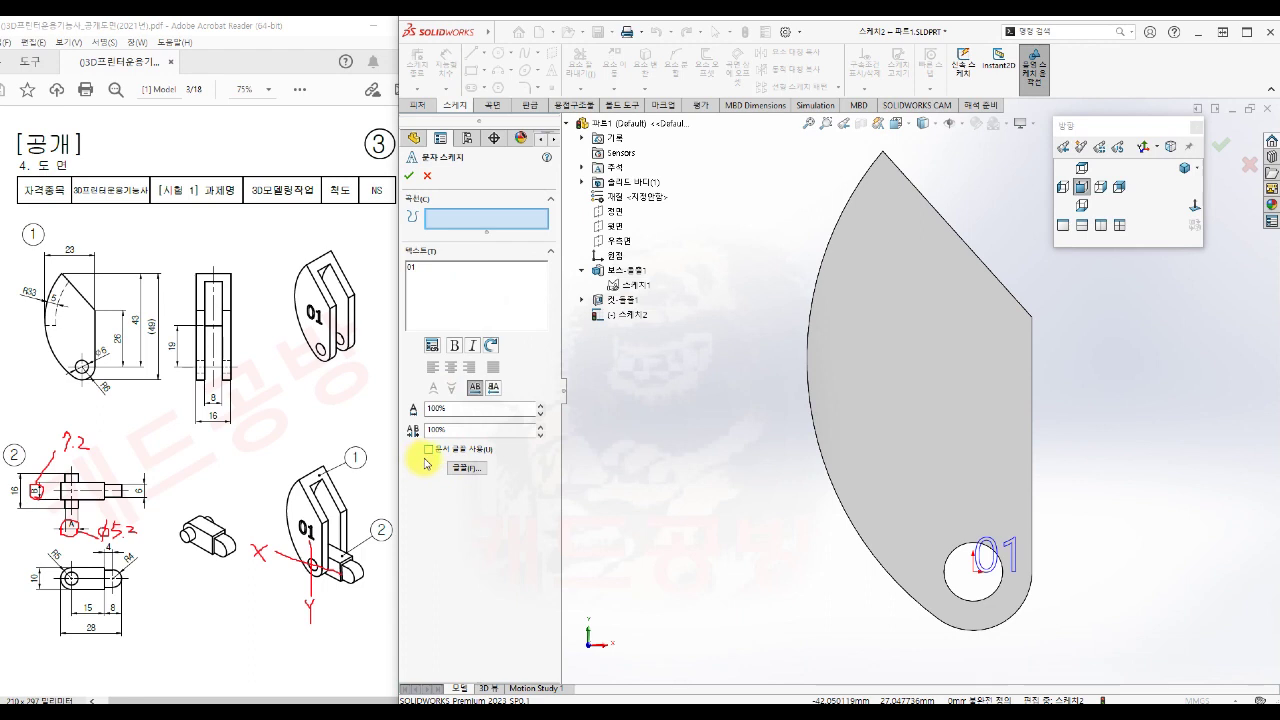
pyautogui.click(472, 466)
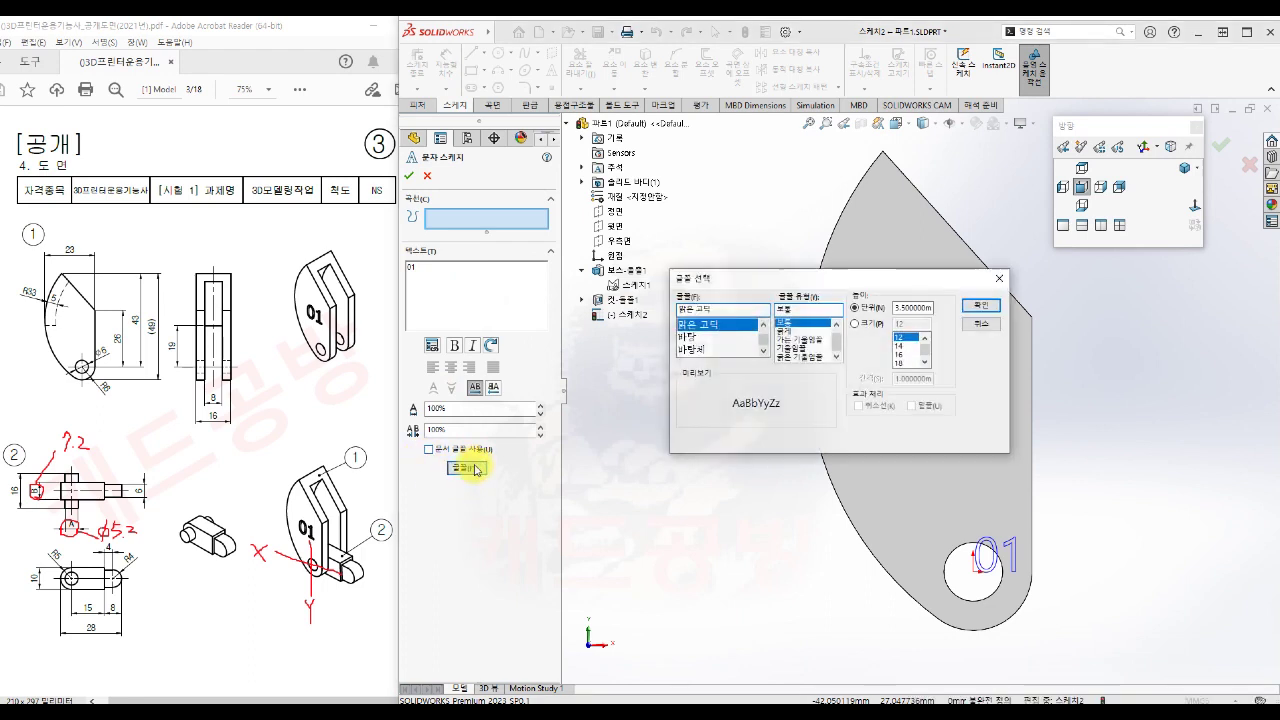
pyautogui.click(869, 326)
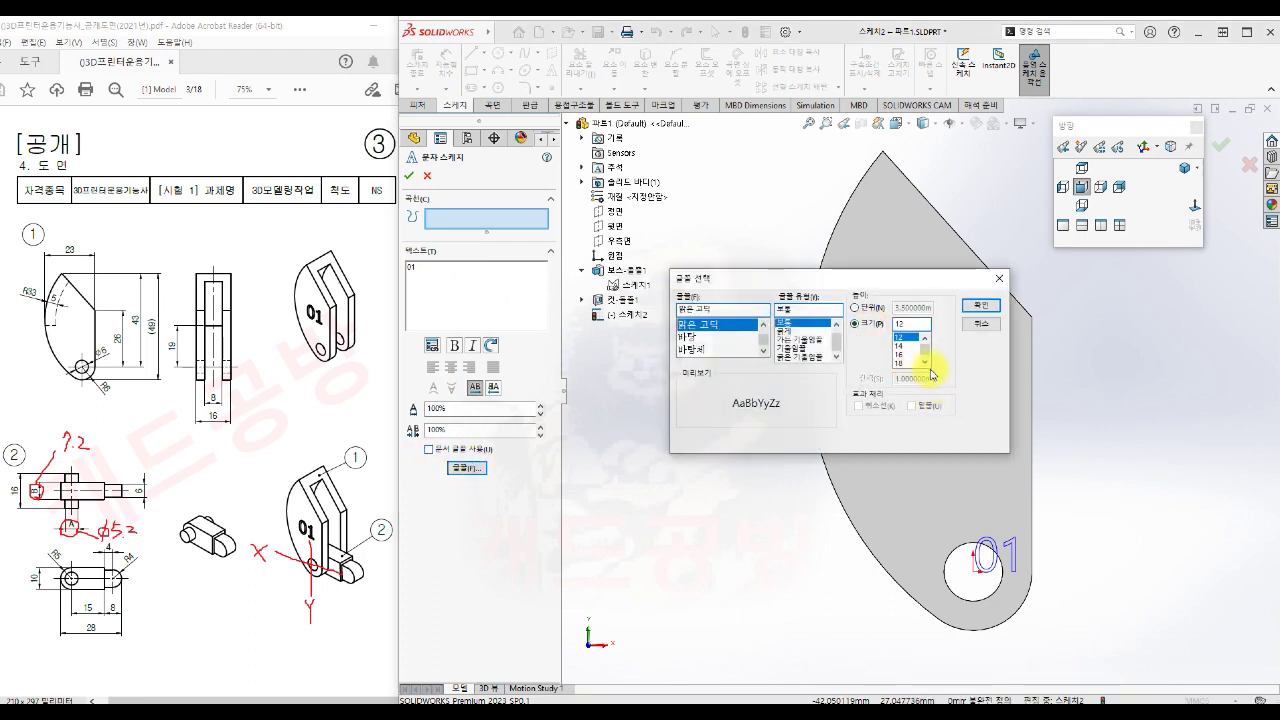
pyautogui.click(925, 364)
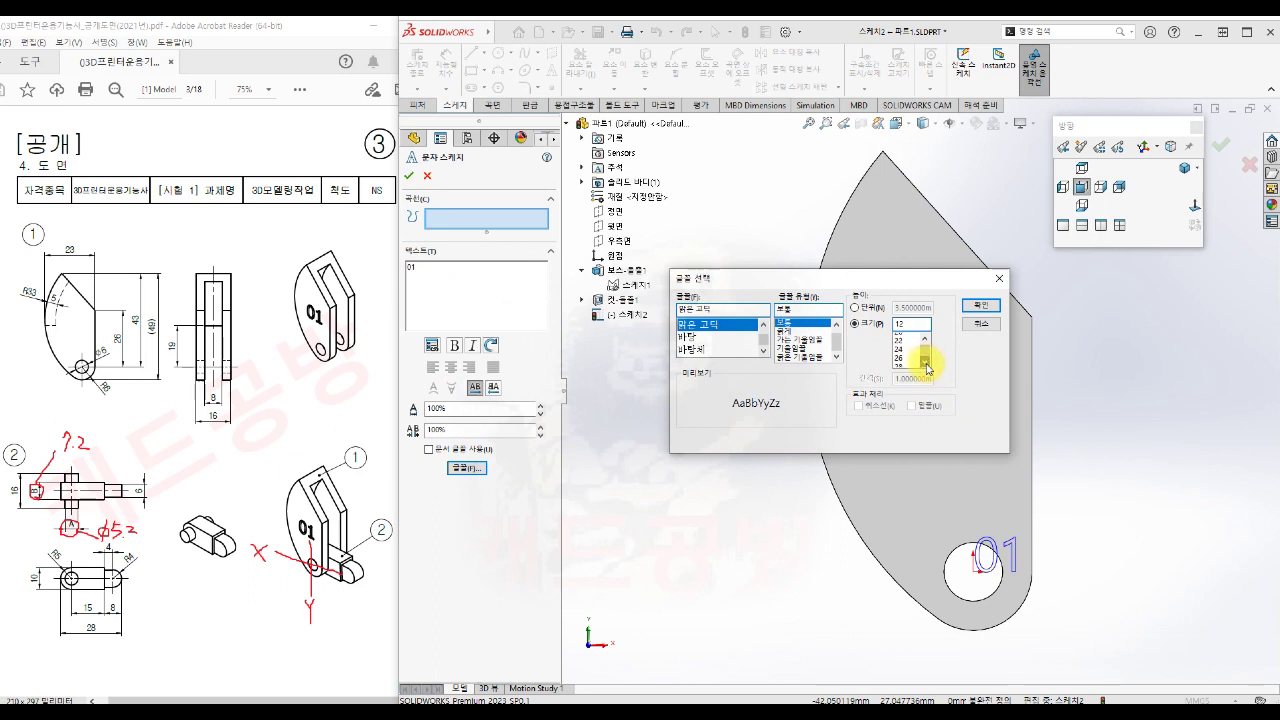
pyautogui.click(898, 346)
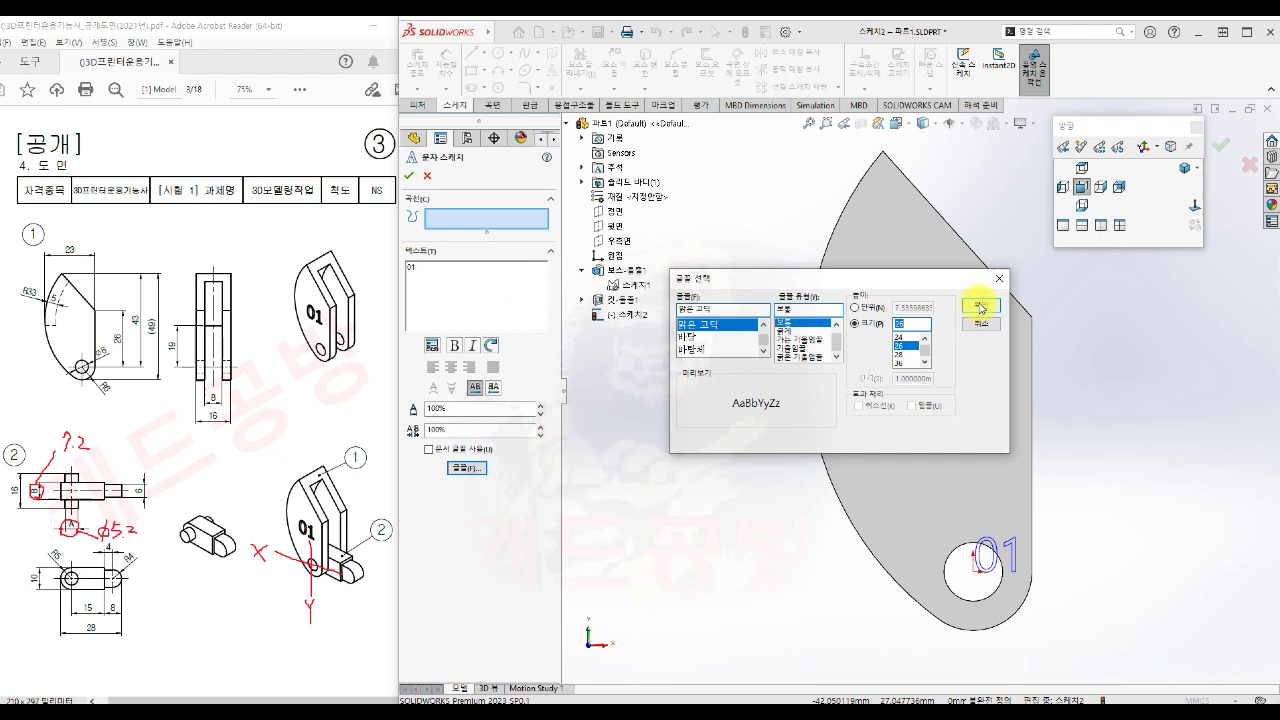
pyautogui.click(980, 305)
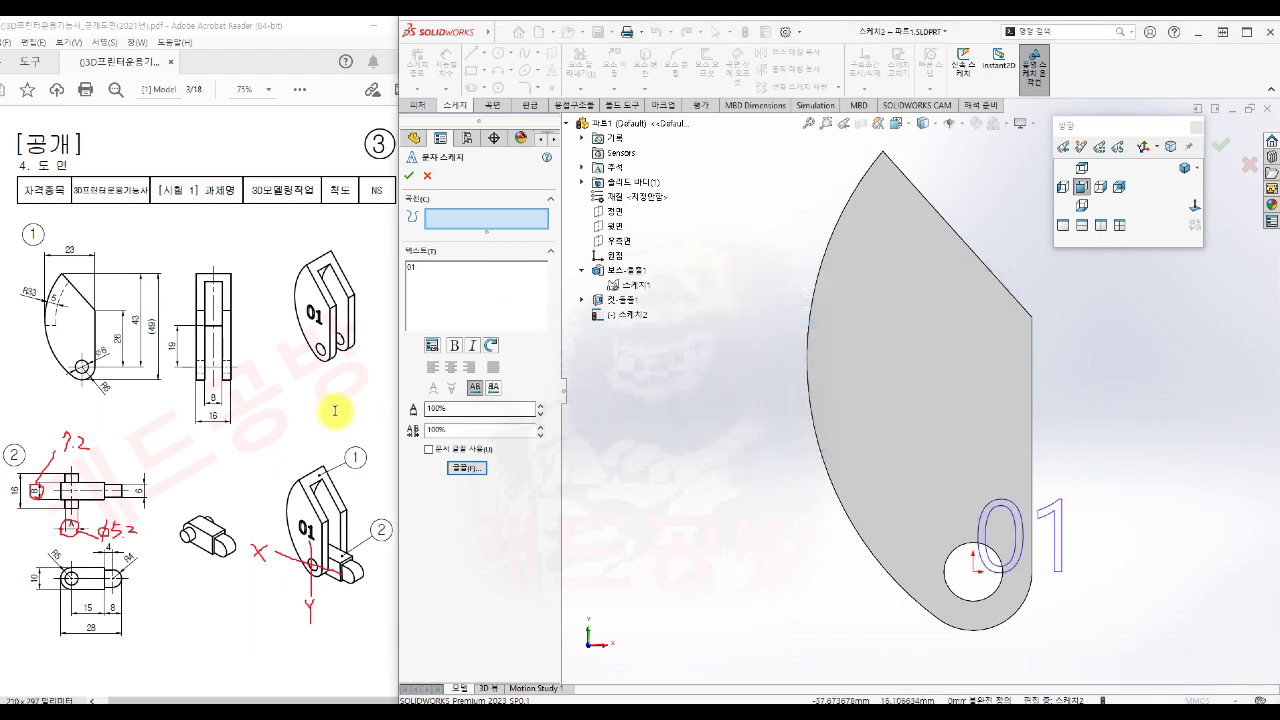
# Step: Place the "01" text on the side face near mid-height, accept it and exit the sketch
pyautogui.click(931, 398)
pyautogui.click(918, 413)
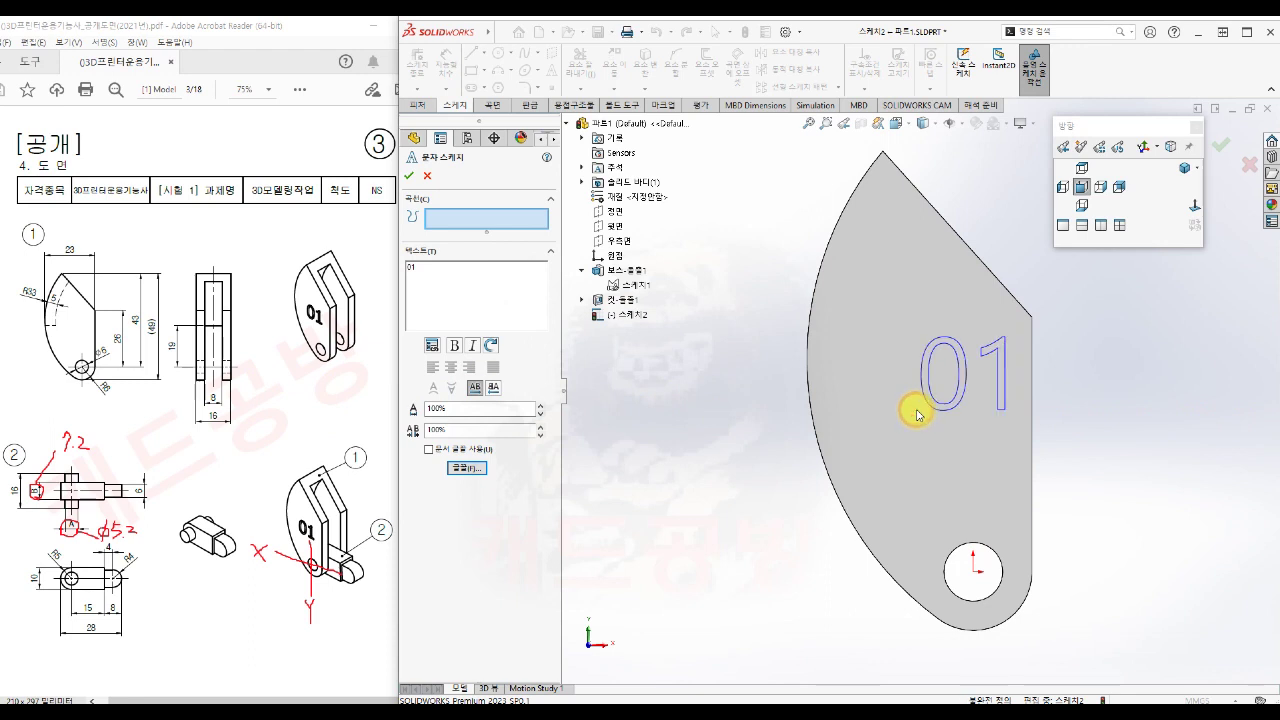
pyautogui.click(911, 413)
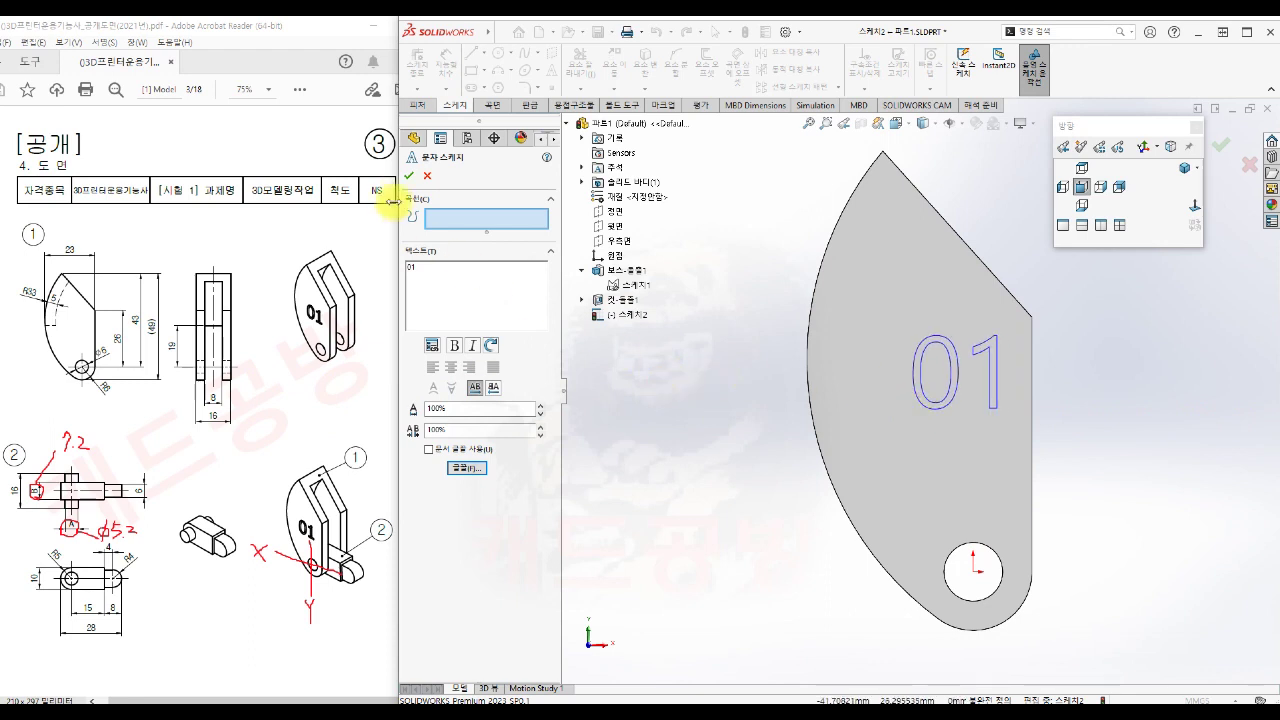
pyautogui.click(409, 175)
pyautogui.rightClick(621, 452)
pyautogui.click(735, 478)
# Step: Cut the "01" text into the lever's side face as a blind extruded cut 1 mm deep
pyautogui.rightClick(703, 447)
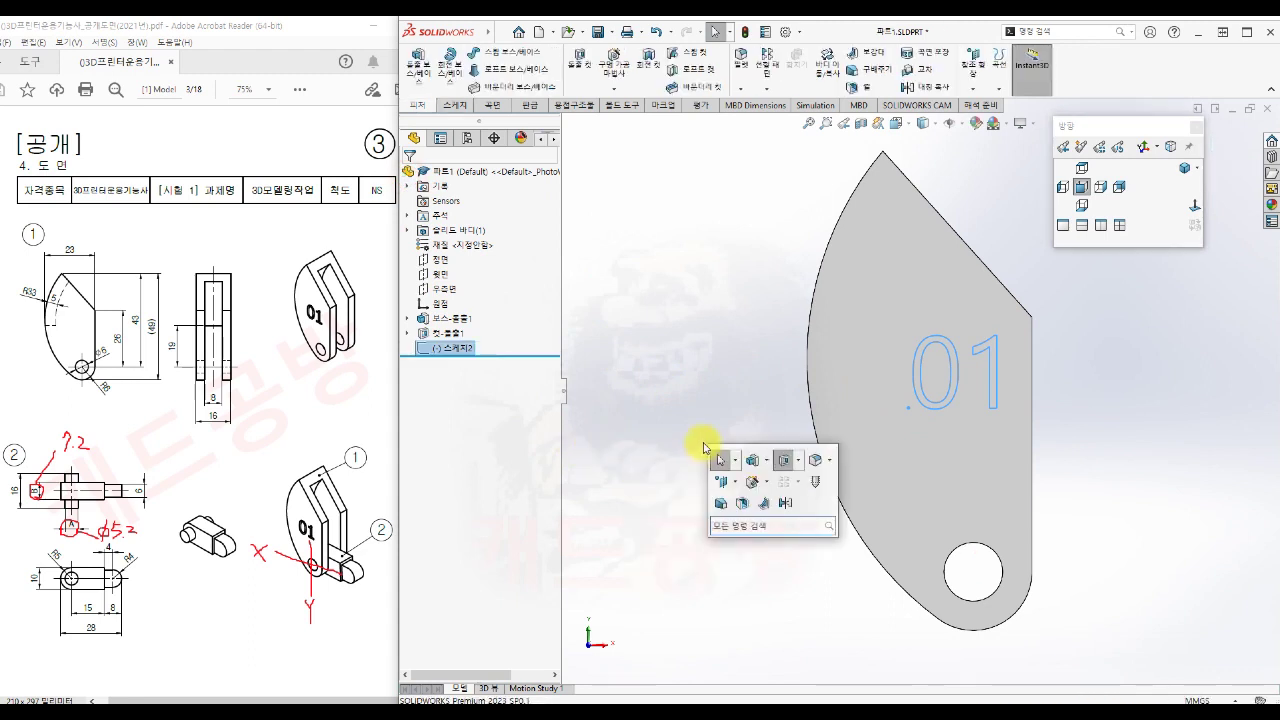
pyautogui.click(781, 460)
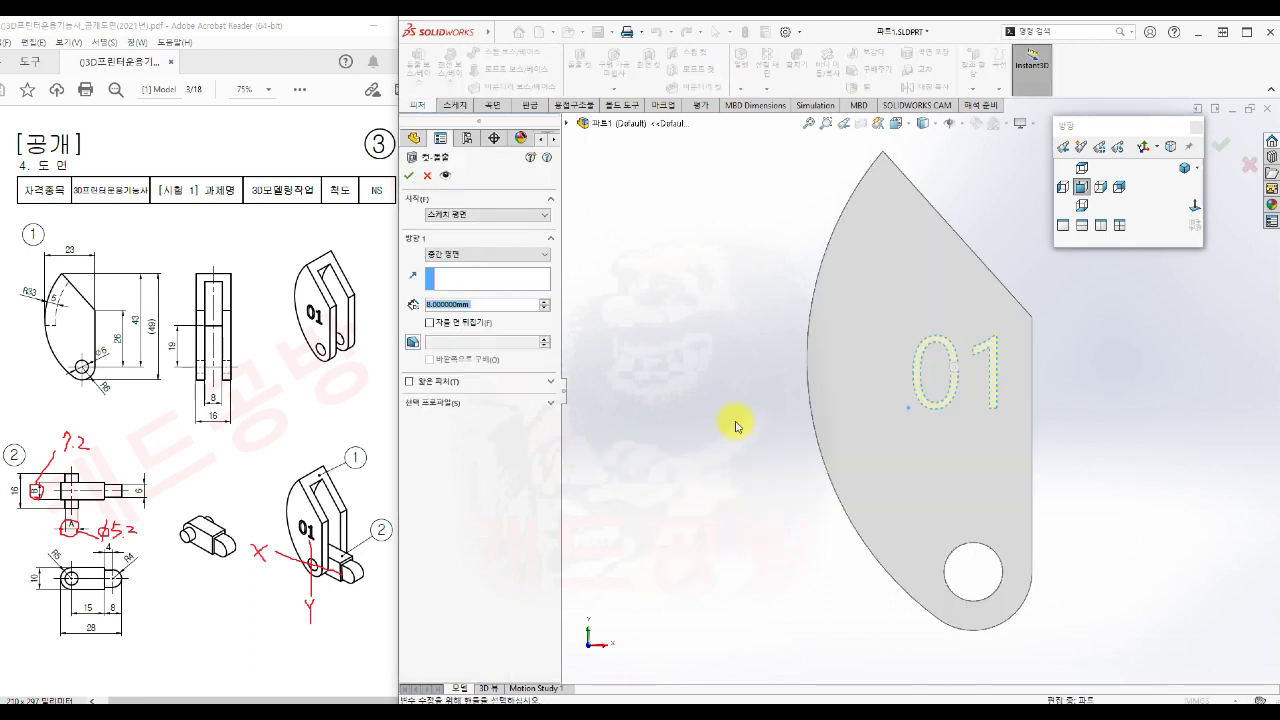
pyautogui.click(1184, 168)
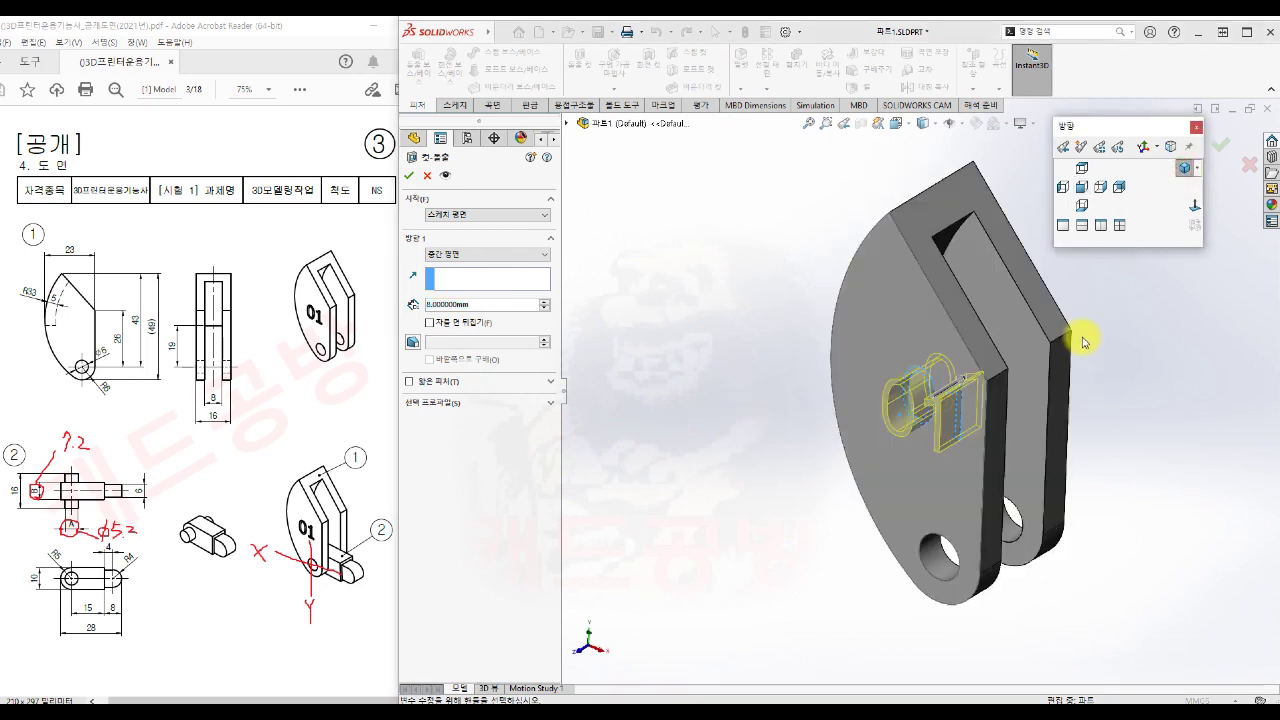
pyautogui.click(457, 256)
pyautogui.click(465, 268)
pyautogui.write('1')
pyautogui.press('Return')
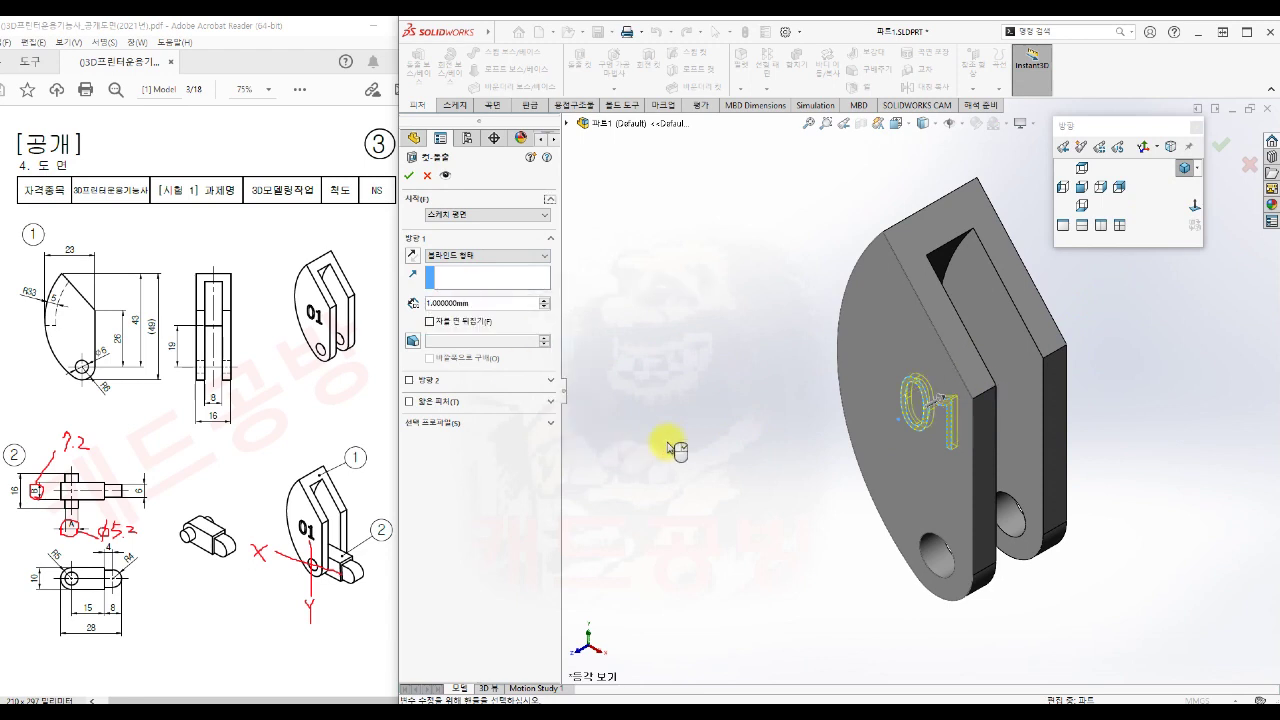
pyautogui.click(408, 175)
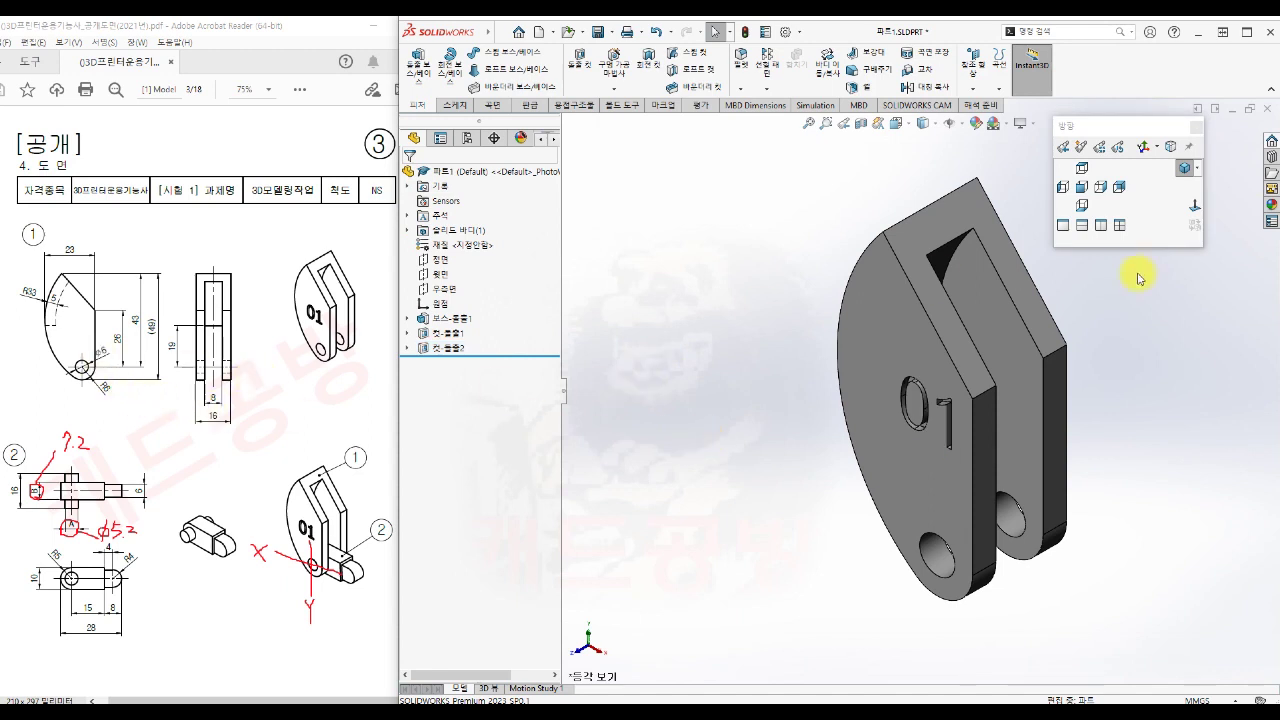
# Step: Save the finished lever part and close it
pyautogui.click(1082, 187)
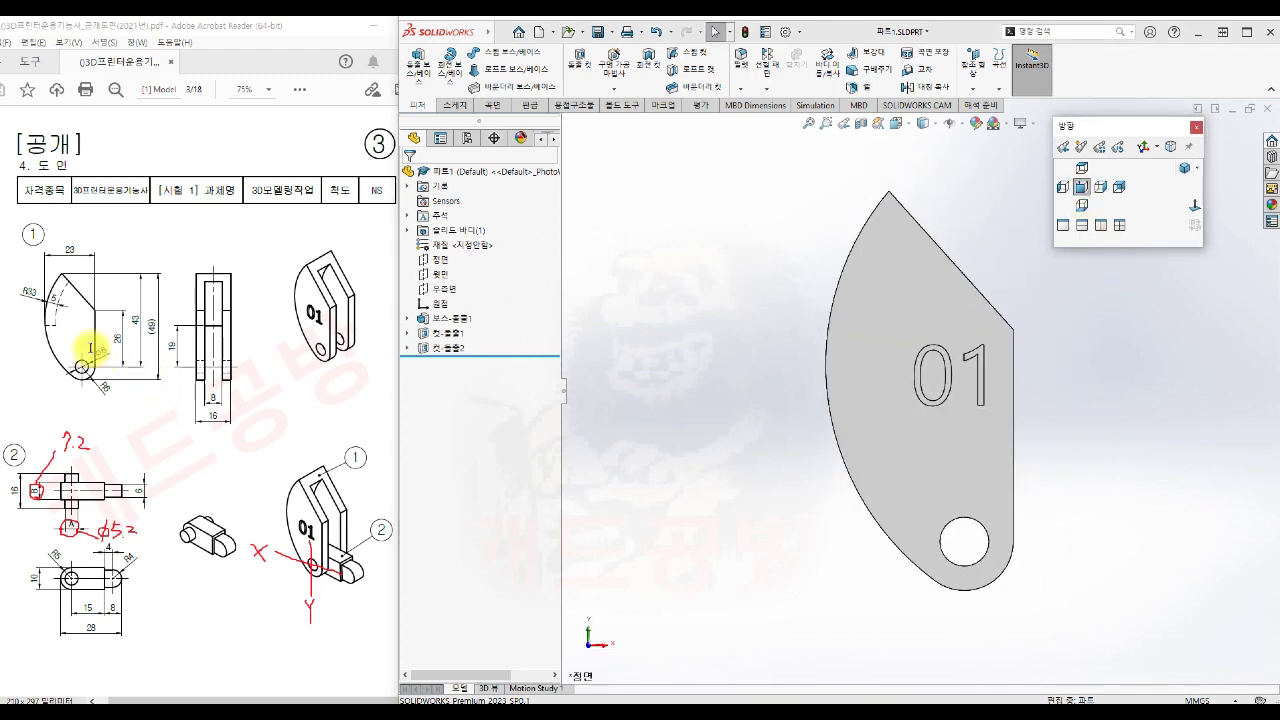
pyautogui.click(1100, 187)
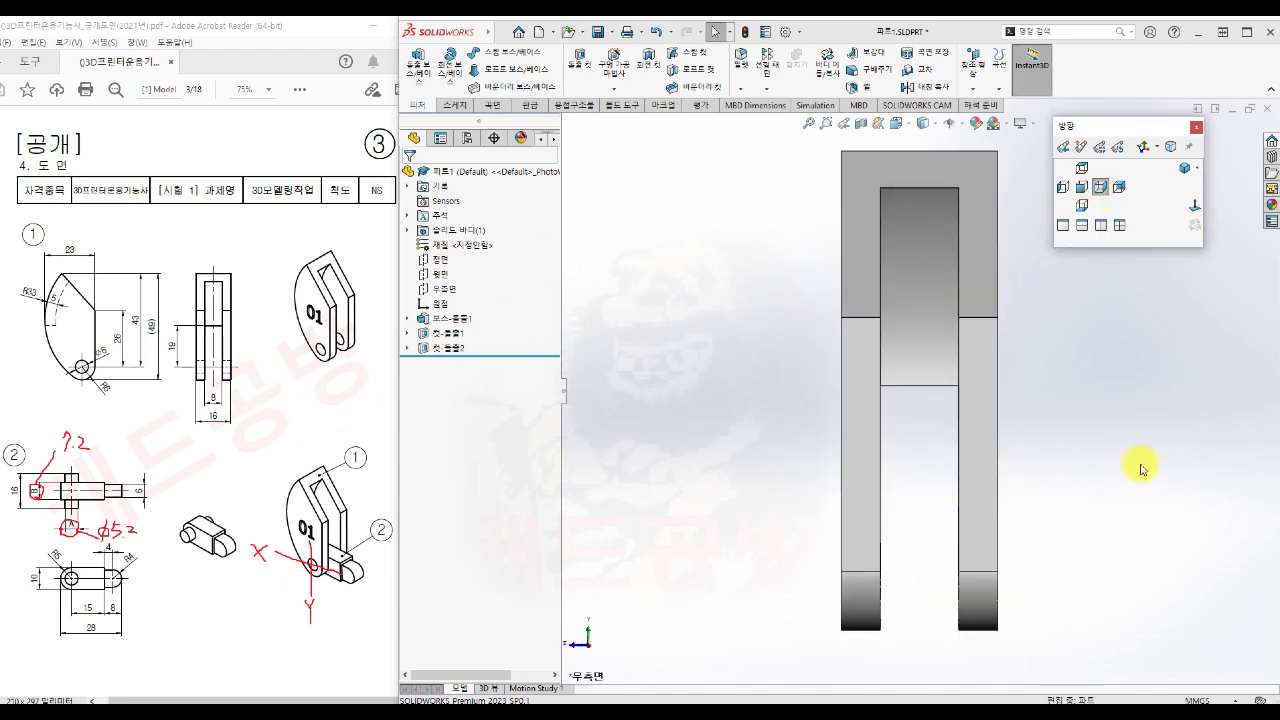
pyautogui.click(1185, 171)
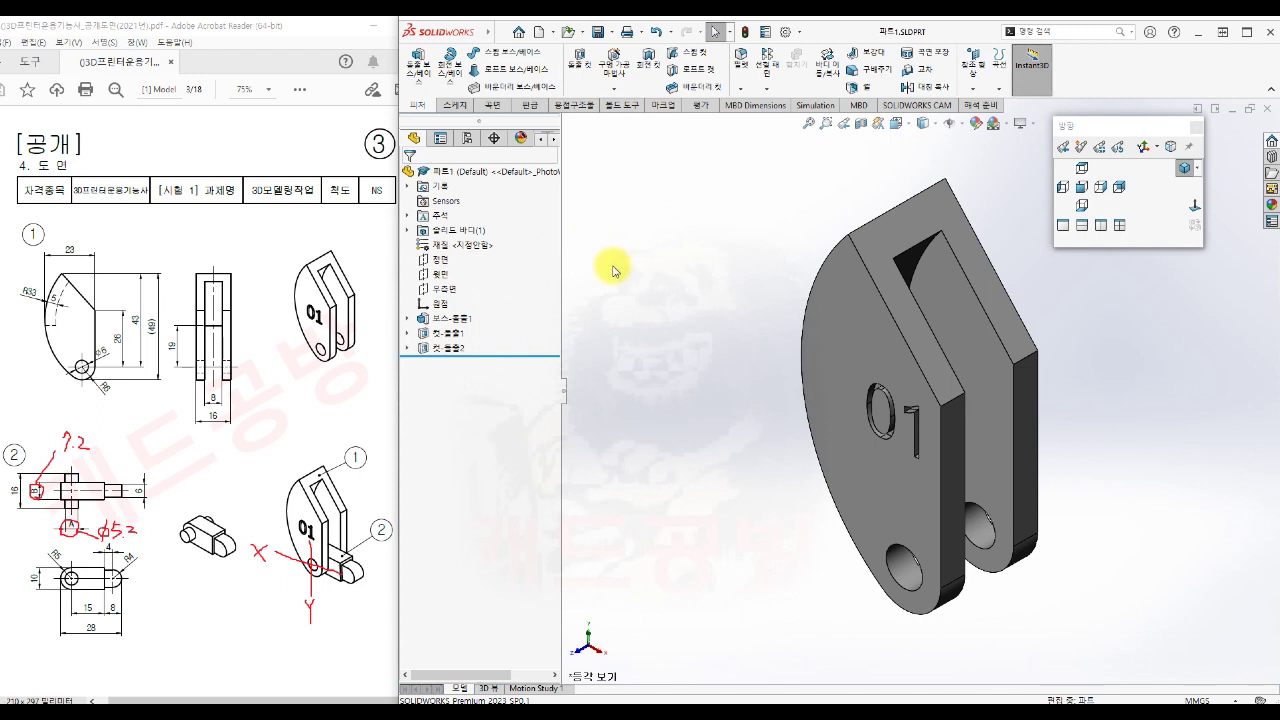
pyautogui.click(1266, 108)
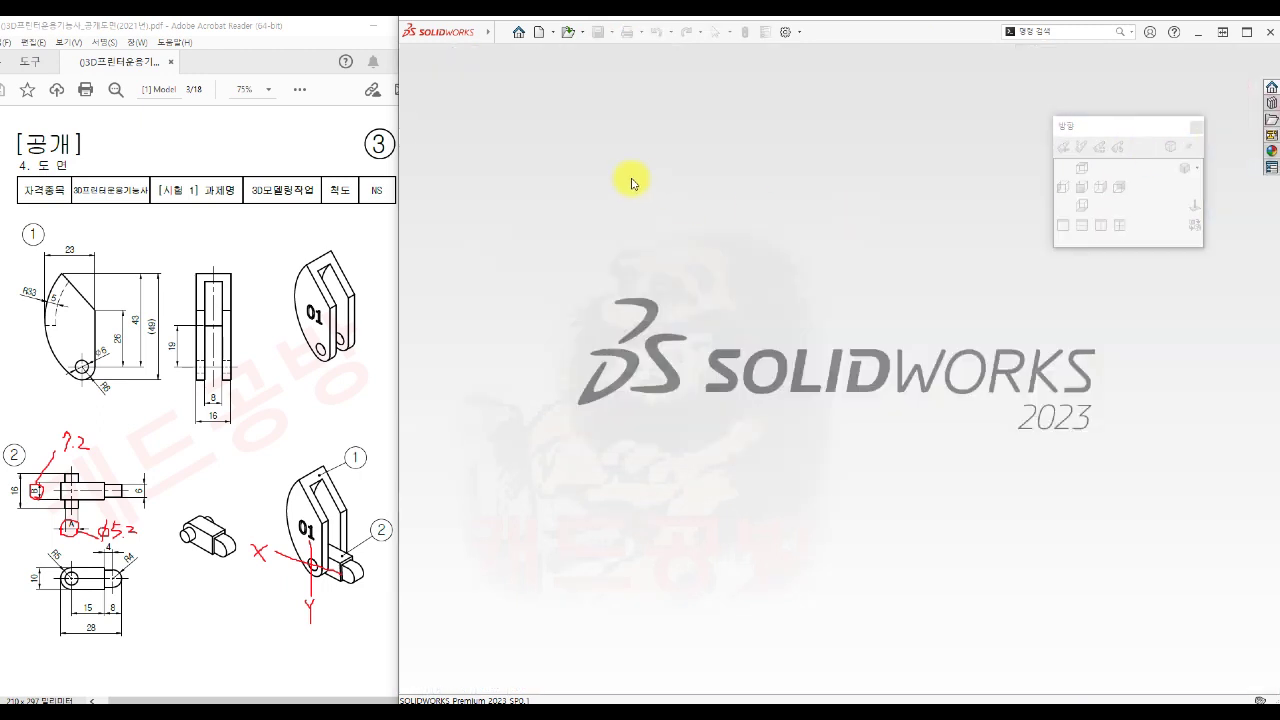
# Step: Create a new part from the part template in 0Templates_2023 and save it as 파트2.SLDPRT in folder 03
pyautogui.click(538, 31)
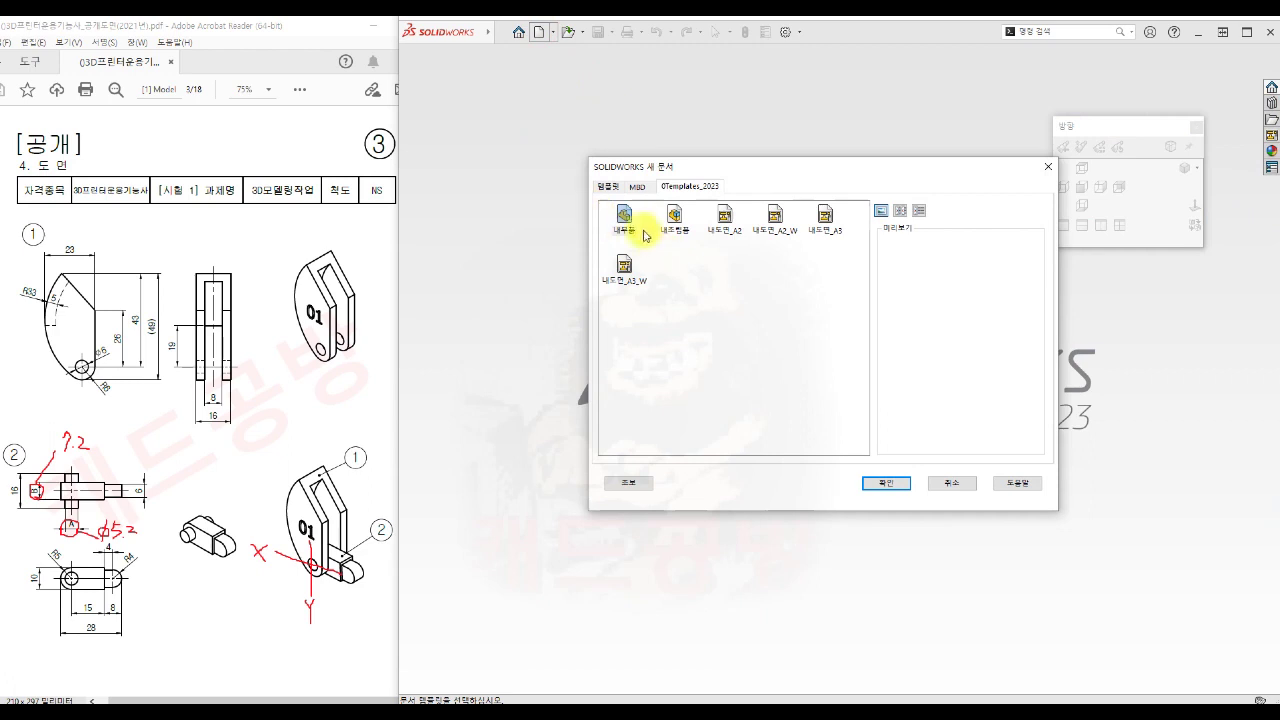
pyautogui.click(896, 485)
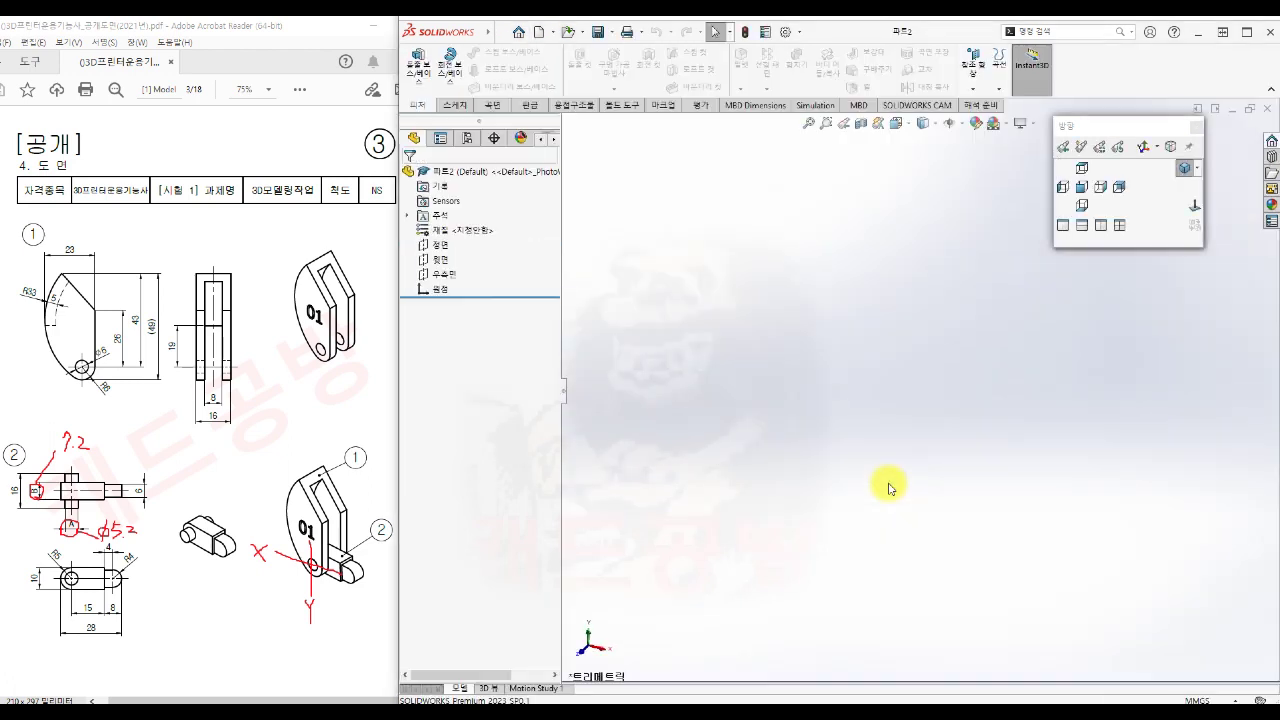
pyautogui.click(607, 31)
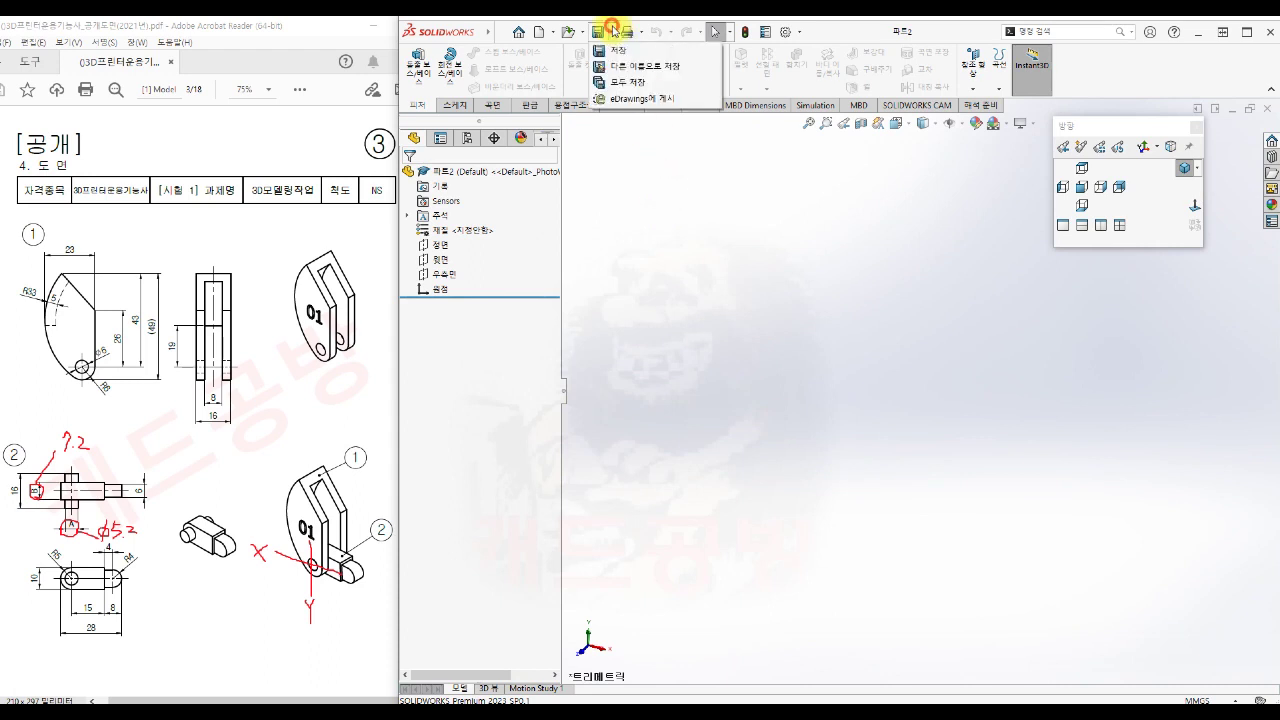
pyautogui.click(616, 64)
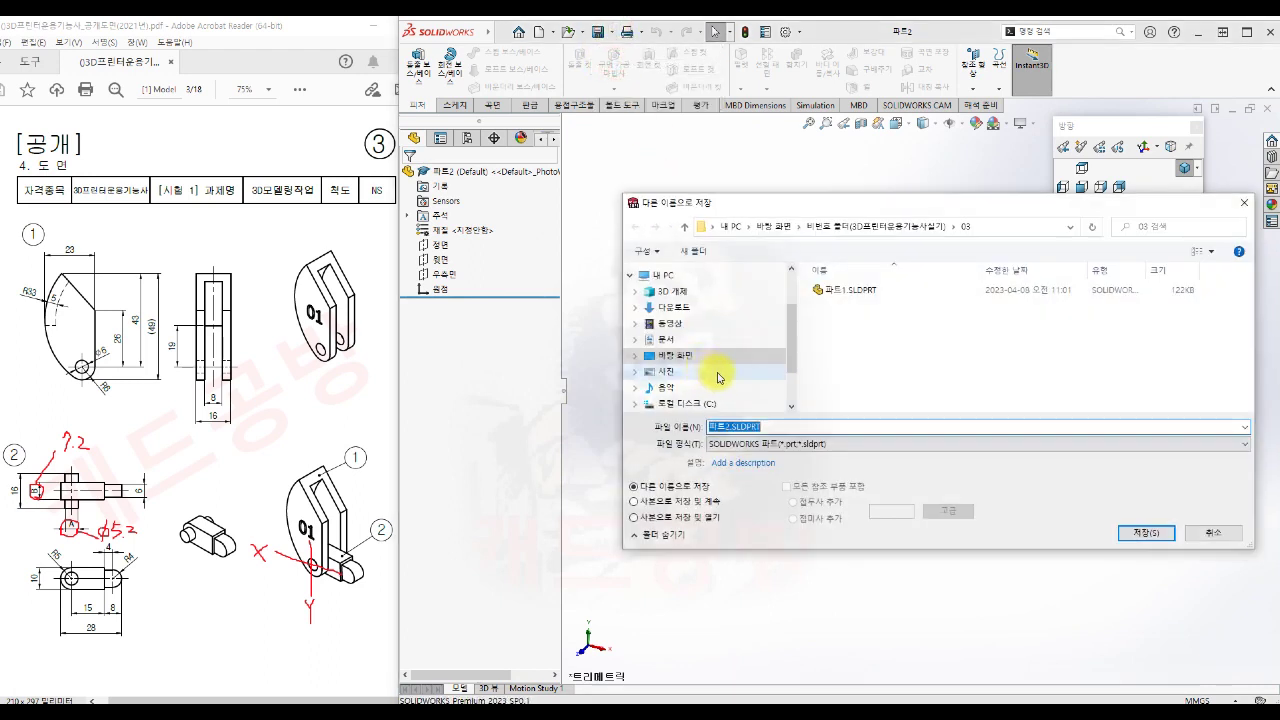
pyautogui.click(1147, 532)
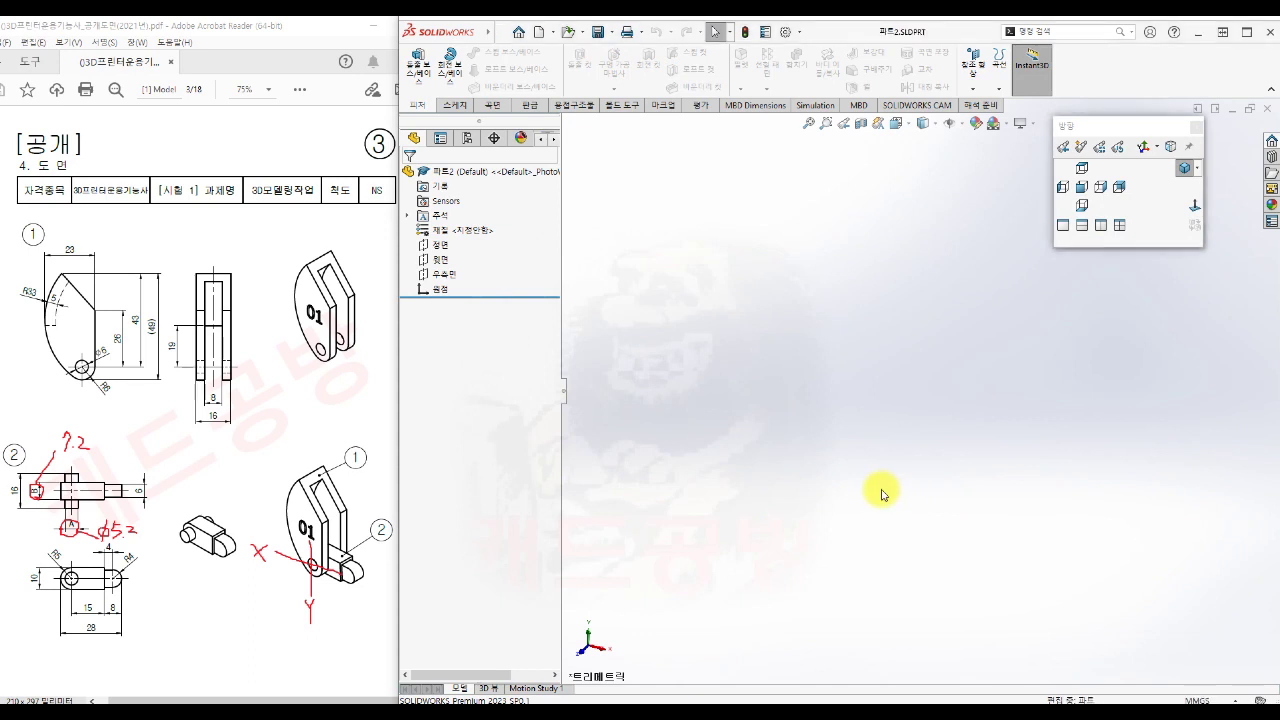
# Step: Start a sketch on the Front plane and draw a 5.2 mm diameter circle centred on the origin
pyautogui.click(437, 245)
pyautogui.click(450, 230)
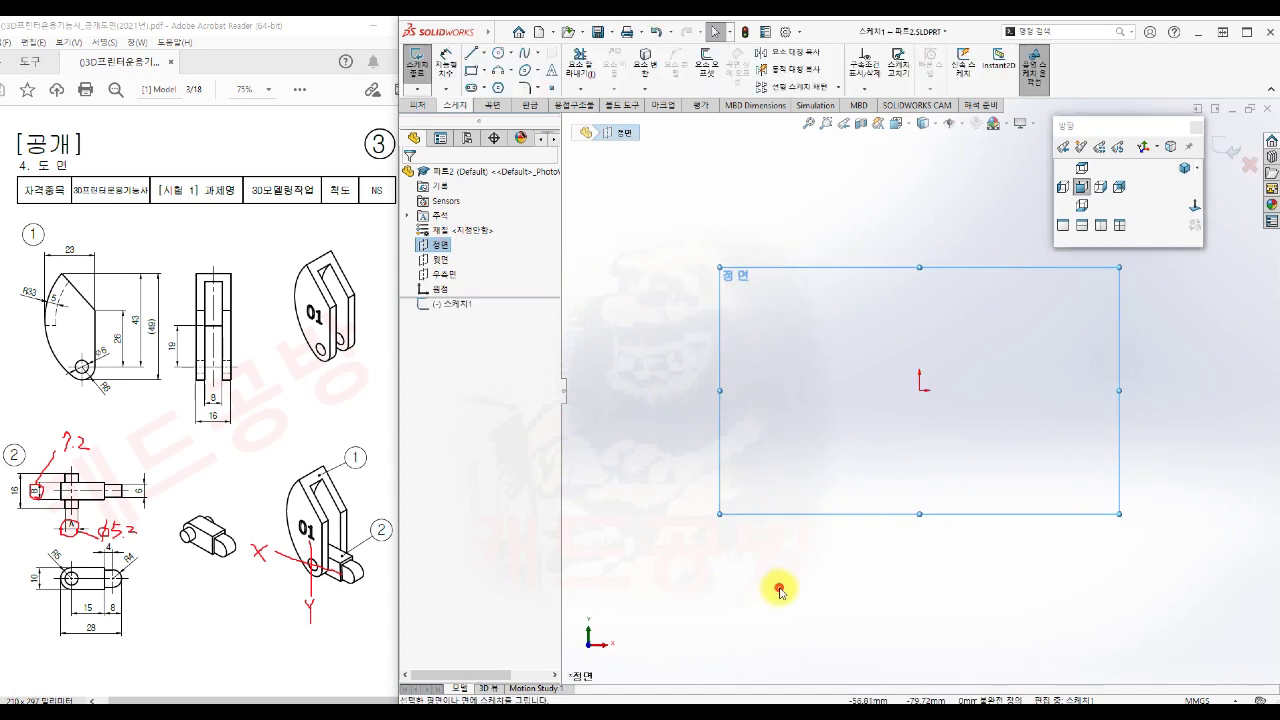
pyautogui.click(923, 388)
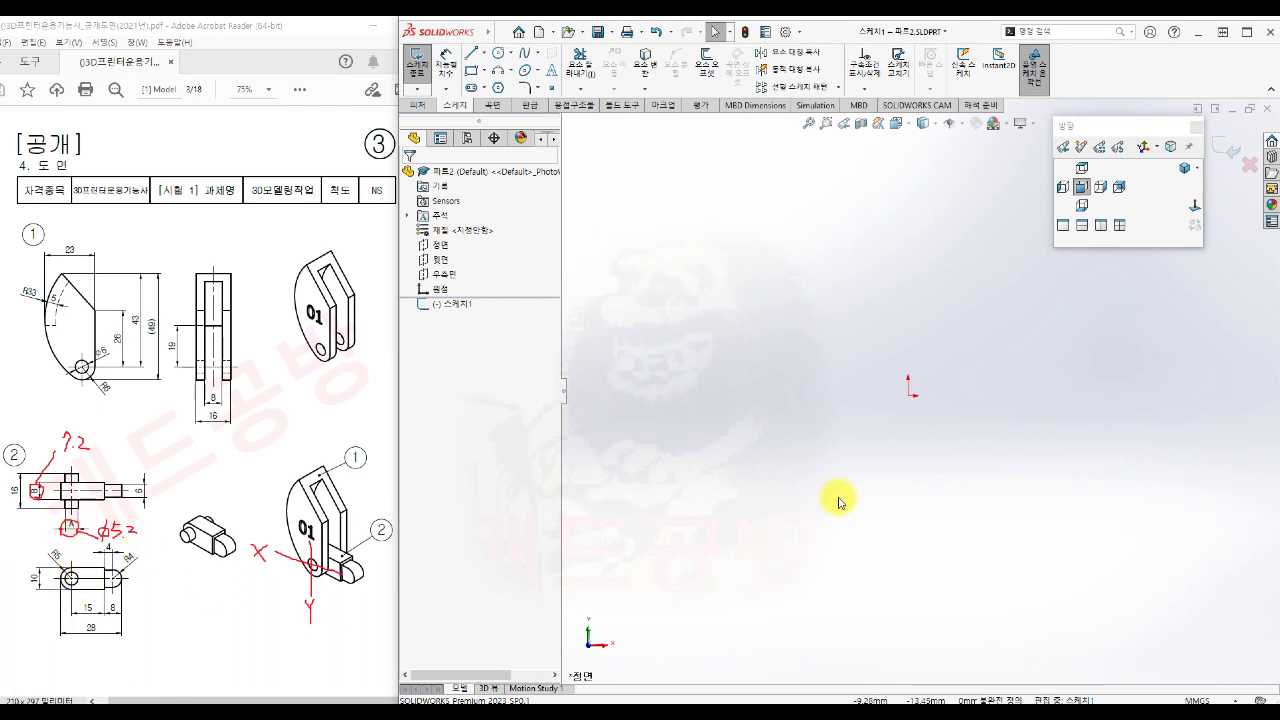
pyautogui.press('s')
pyautogui.click(889, 535)
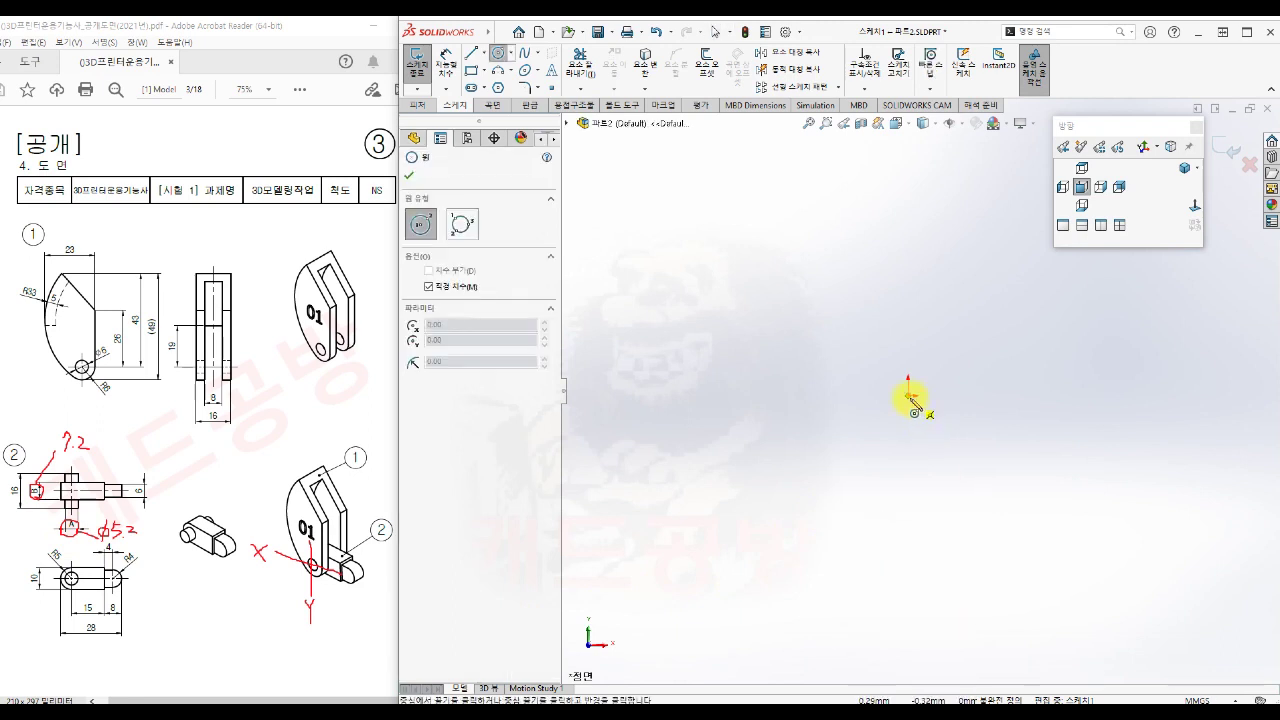
pyautogui.click(909, 397)
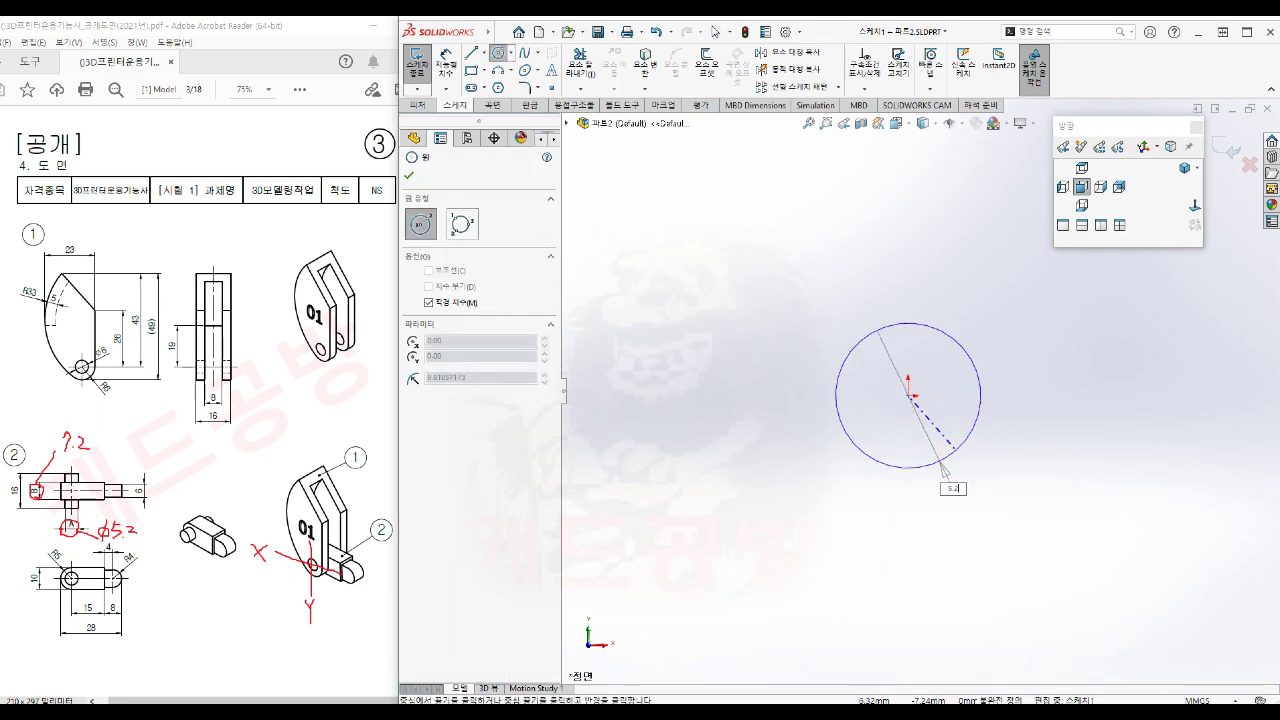
pyautogui.write('5.2')
pyautogui.click(955, 451)
pyautogui.press('Escape')
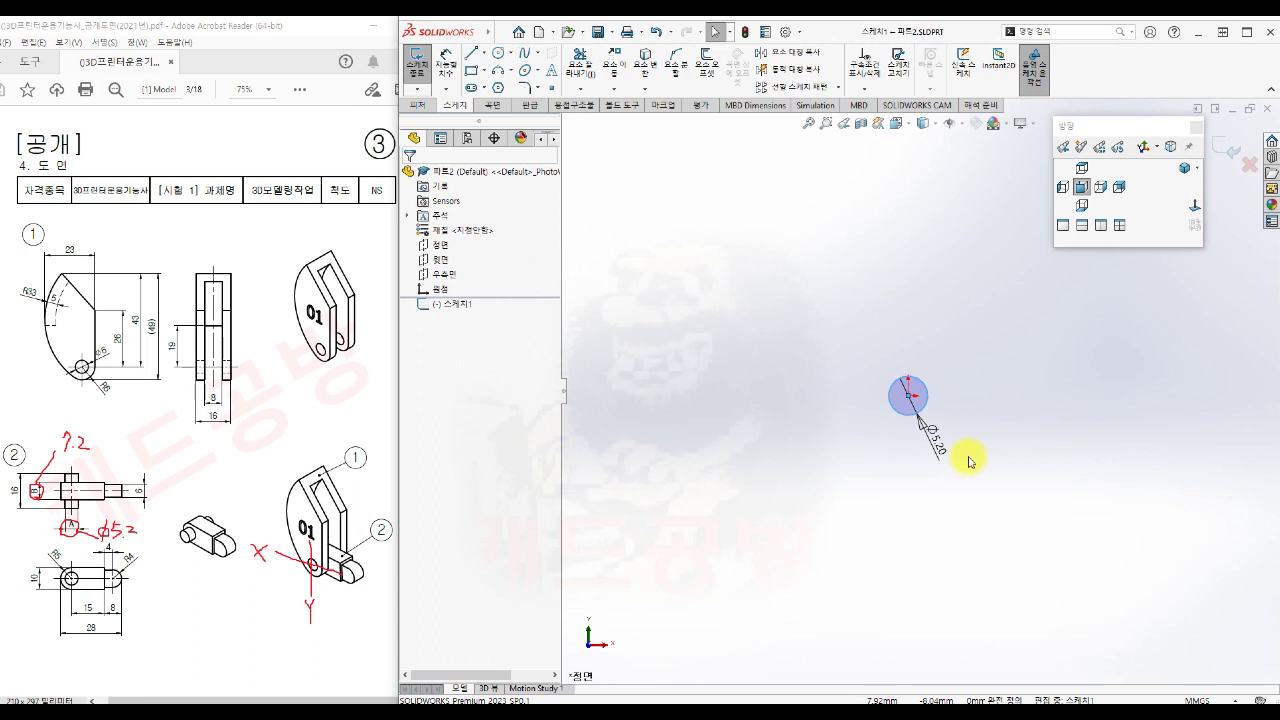
# Step: Draw a corner rectangle around the circle, 10 mm high and 20 mm wide
pyautogui.moveTo(985, 446)
pyautogui.keyDown('ctrl'); pyautogui.mouseDown(button='middle')
pyautogui.moveTo(989, 432)
pyautogui.moveTo(949, 444)
pyautogui.mouseUp(button='middle'); pyautogui.keyUp('ctrl')
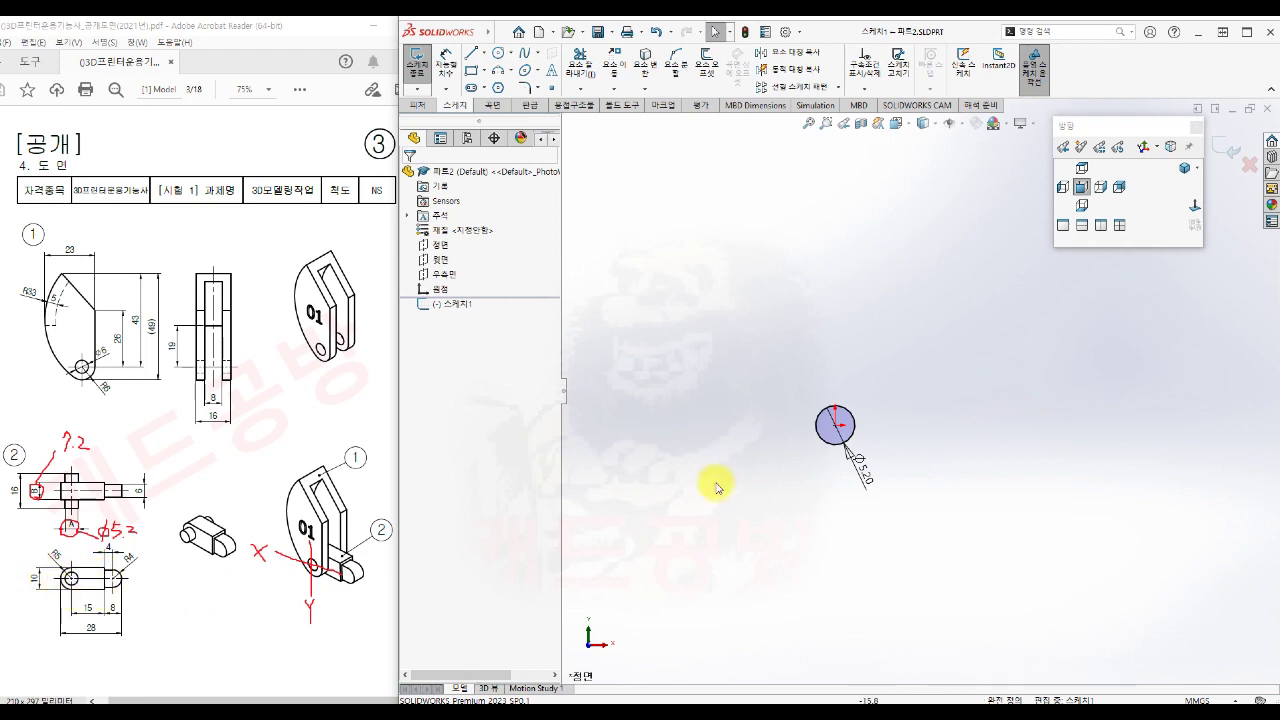
pyautogui.press('s')
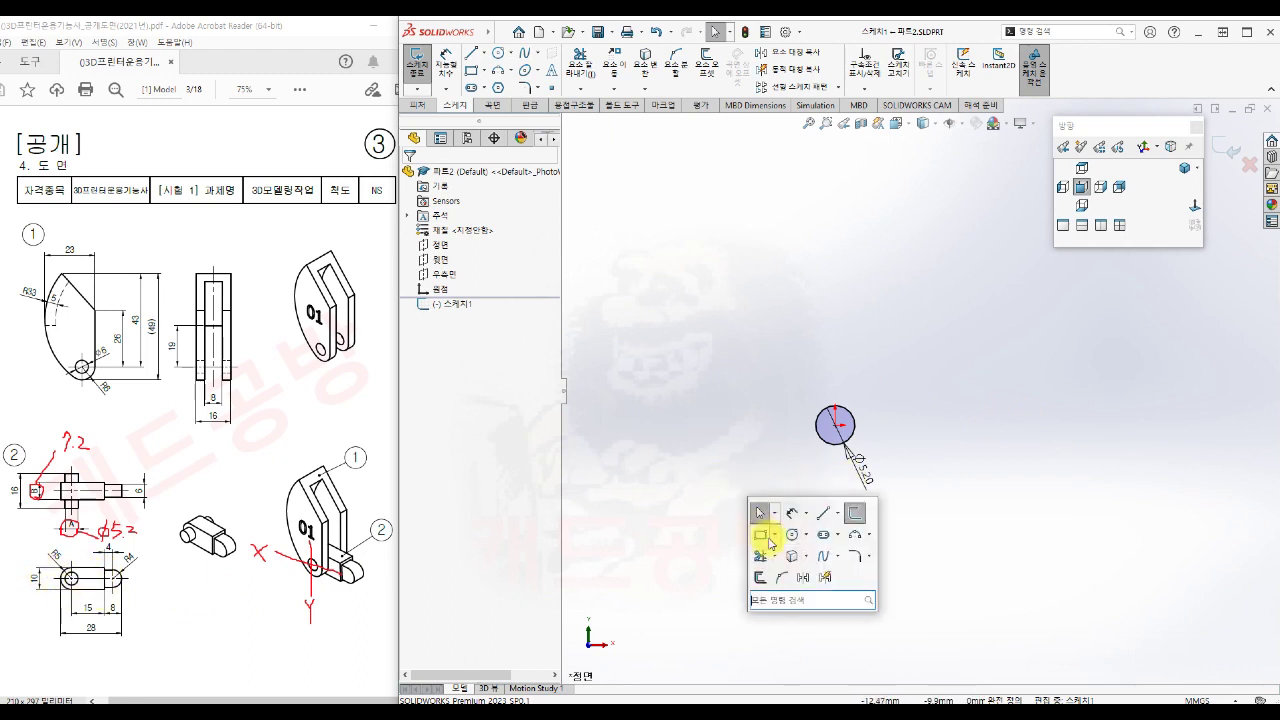
pyautogui.click(764, 534)
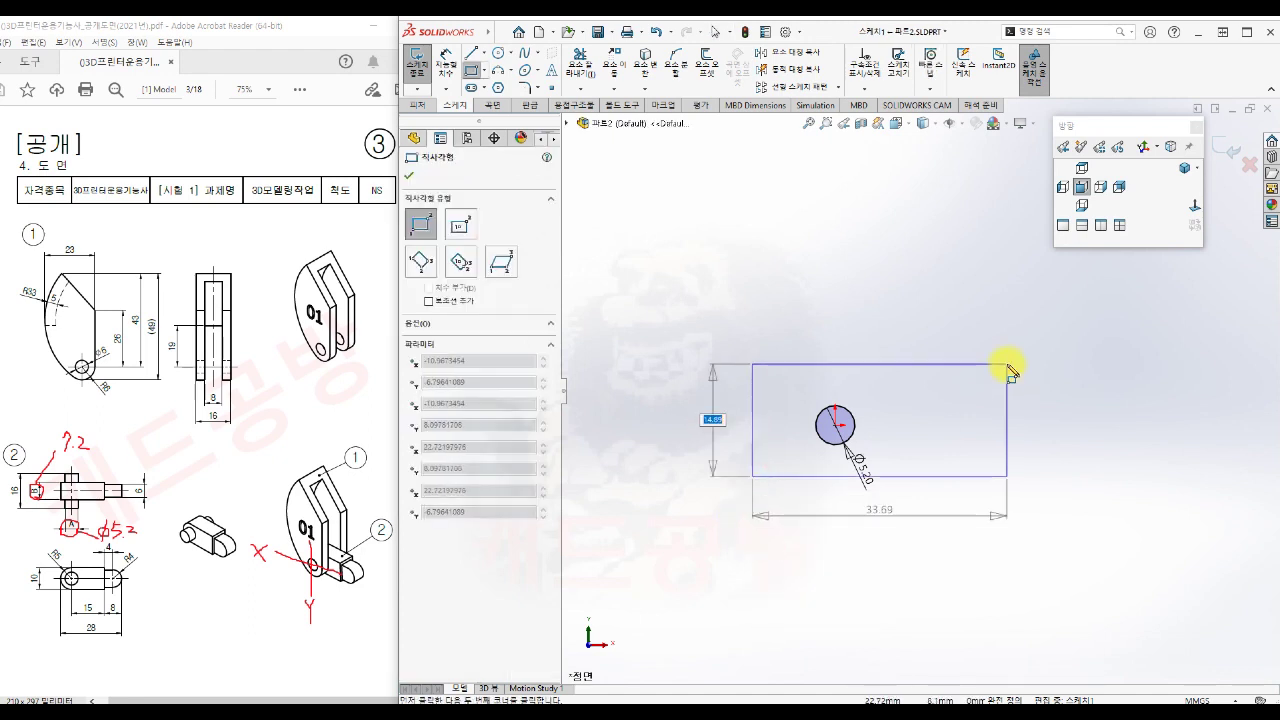
pyautogui.write('10')
pyautogui.press('Tab')
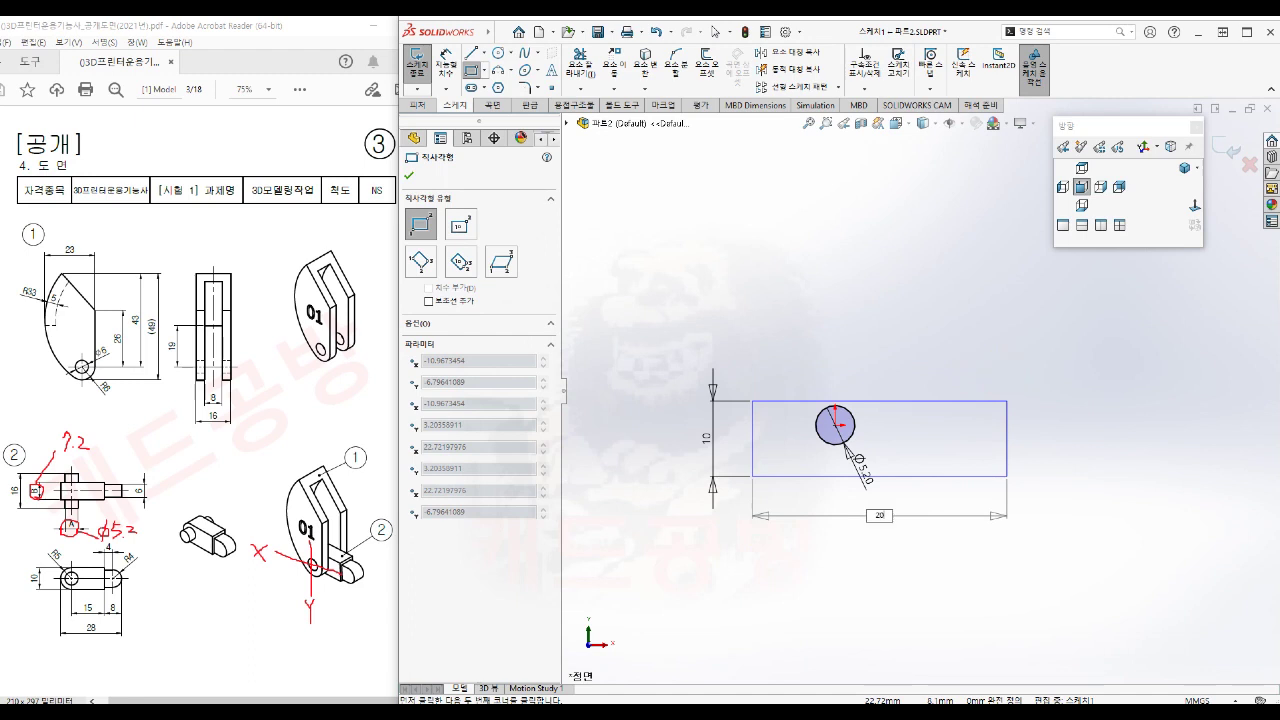
pyautogui.press('Return')
pyautogui.press('Escape')
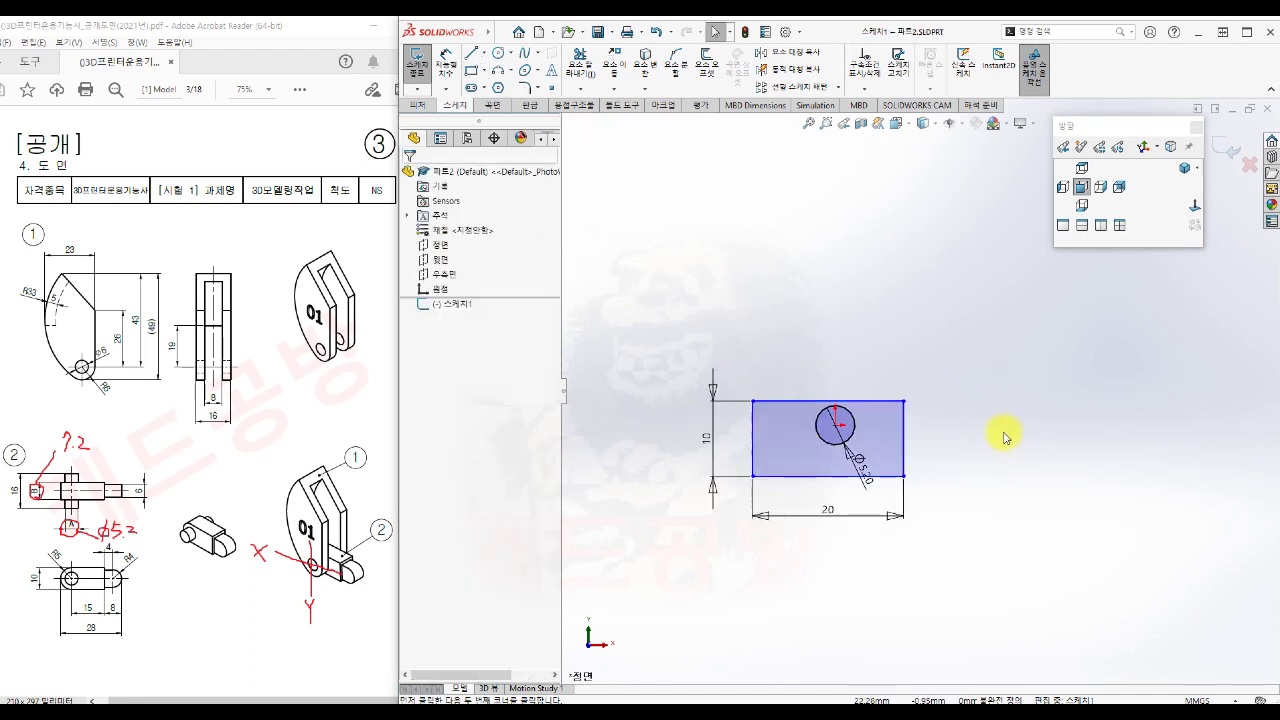
# Step: Add a horizontal relation between the midpoint of the rectangle's left edge and the circle's centre
pyautogui.scroll(-2, 780, 490)
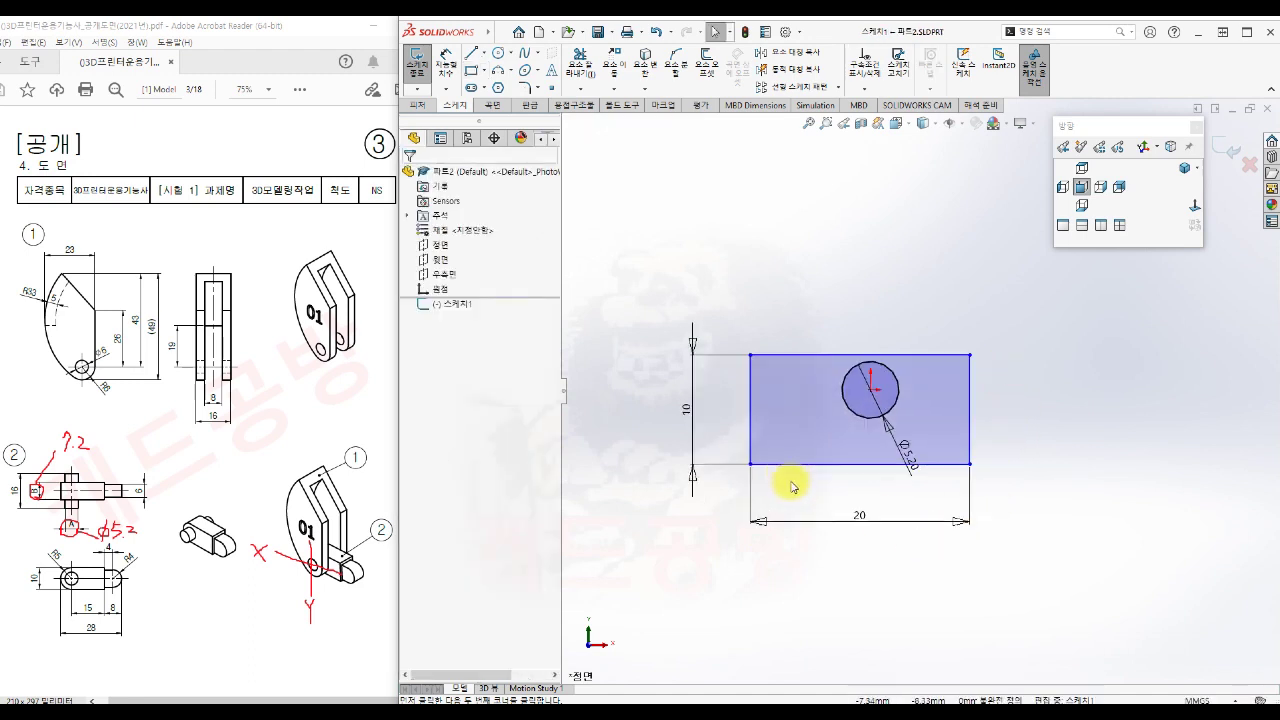
pyautogui.scroll(-2, 750, 418)
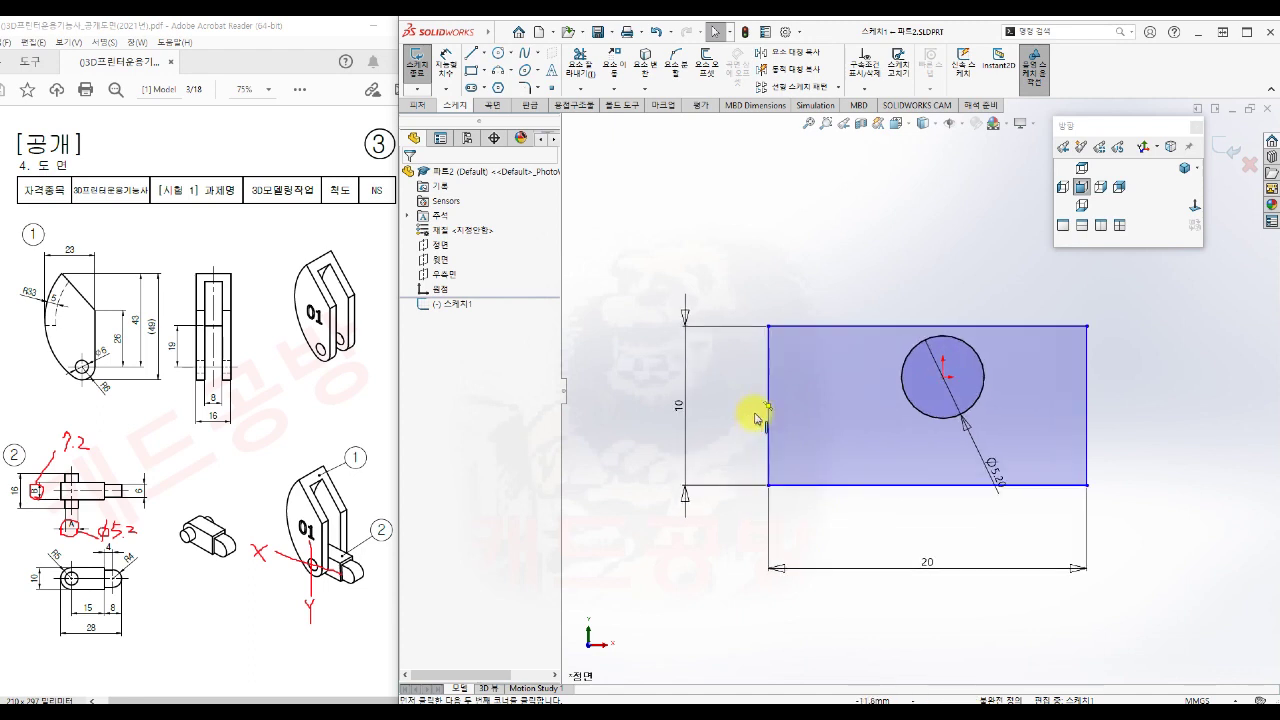
pyautogui.click(768, 408)
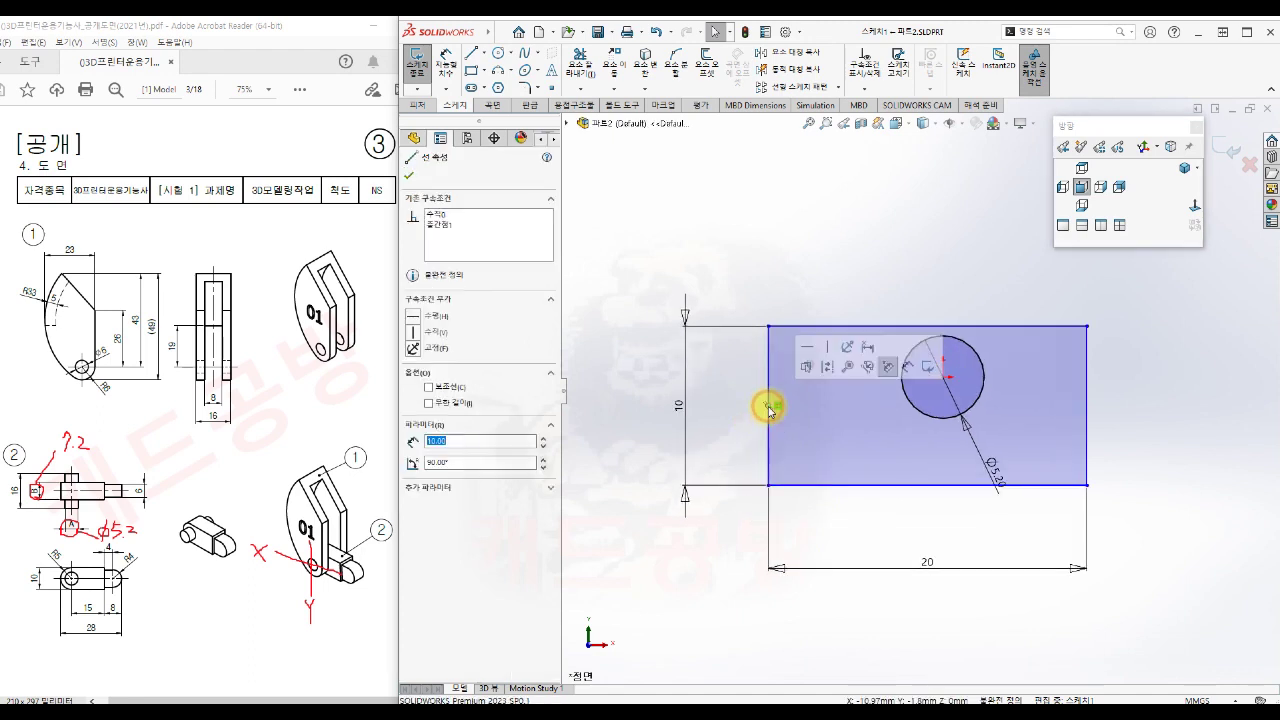
pyautogui.keyDown('ctrl'); pyautogui.click(945, 381); pyautogui.keyUp('ctrl')
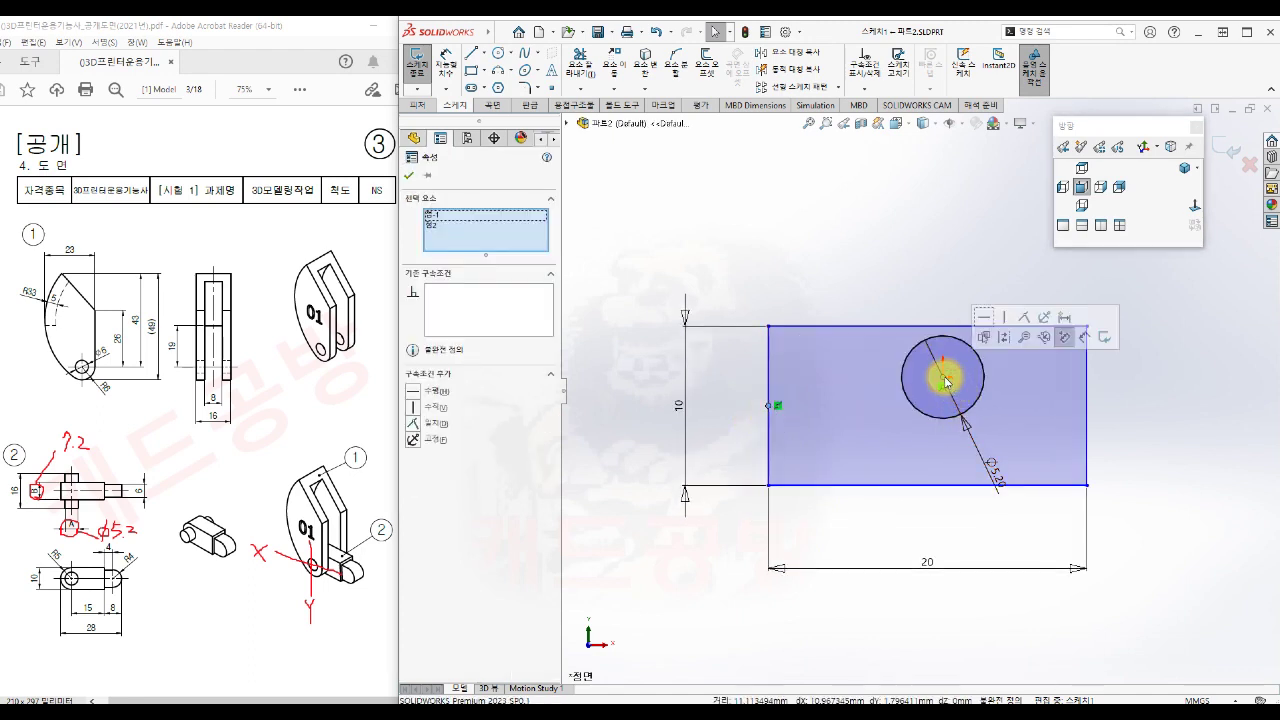
pyautogui.click(985, 317)
pyautogui.click(902, 591)
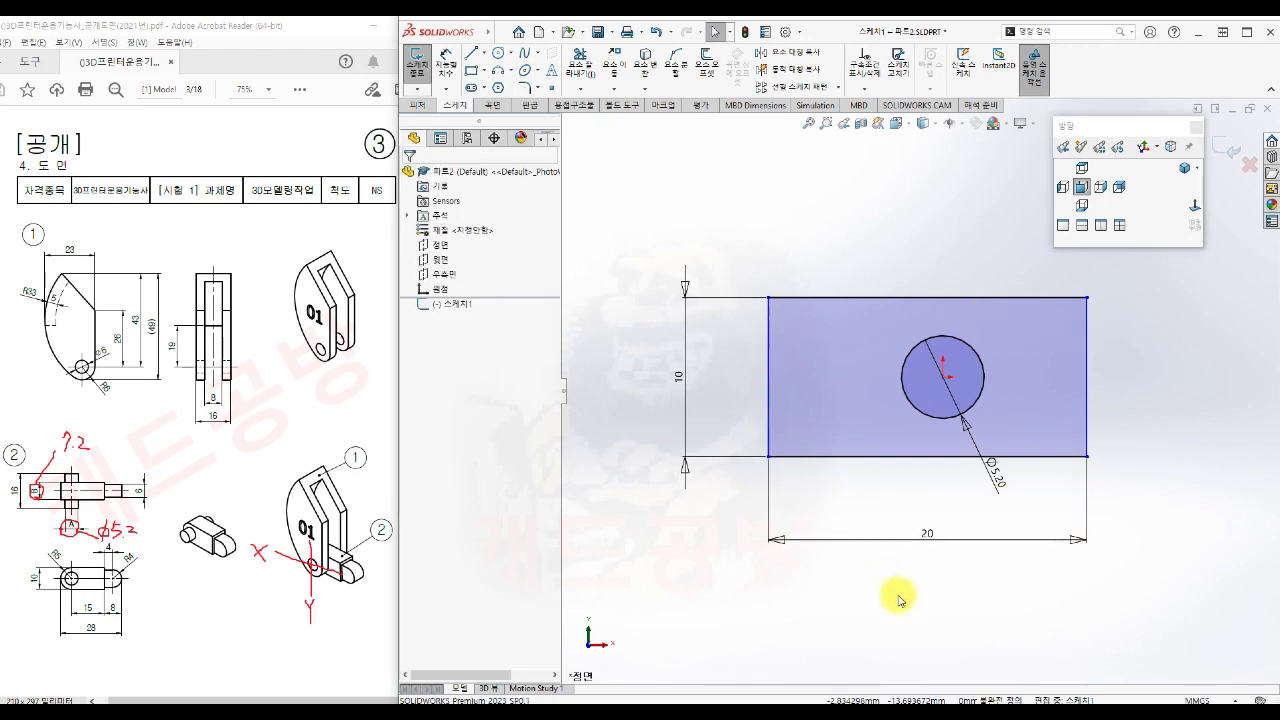
# Step: Dimension the distance from the circle's centre to the rectangle's left edge as 5 mm
pyautogui.press('s')
pyautogui.click(946, 603)
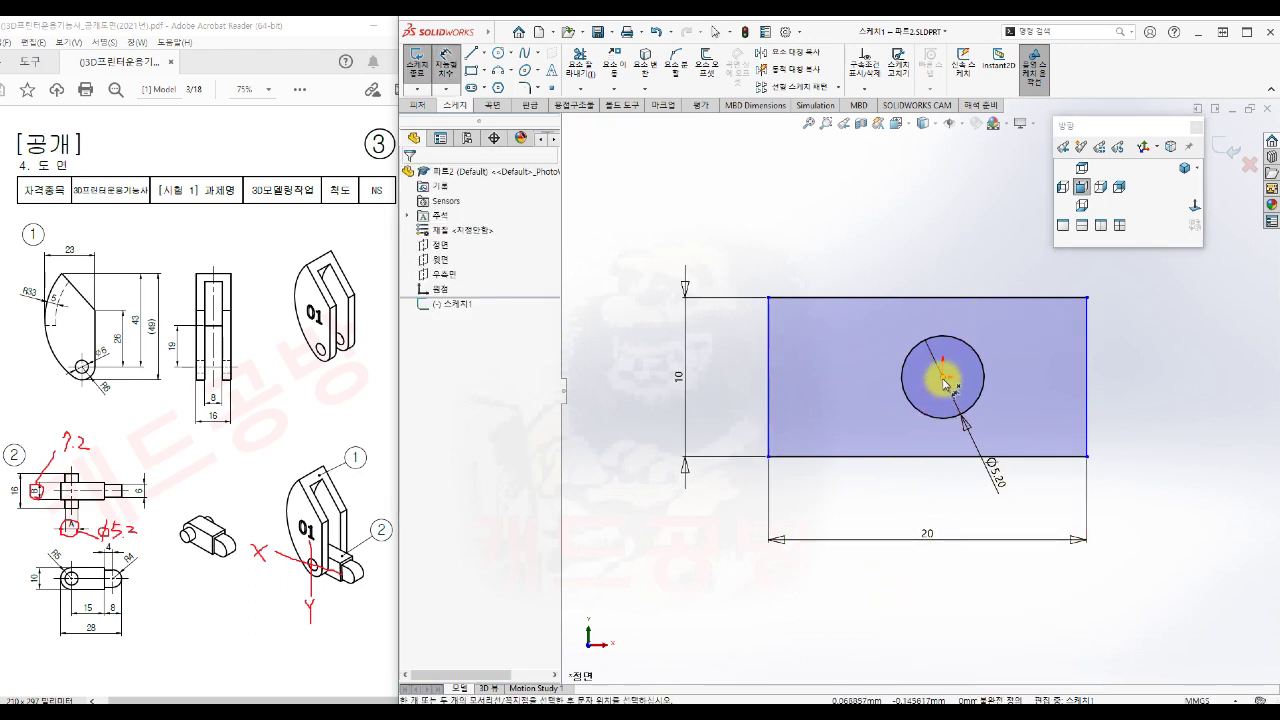
pyautogui.click(945, 390)
pyautogui.click(767, 414)
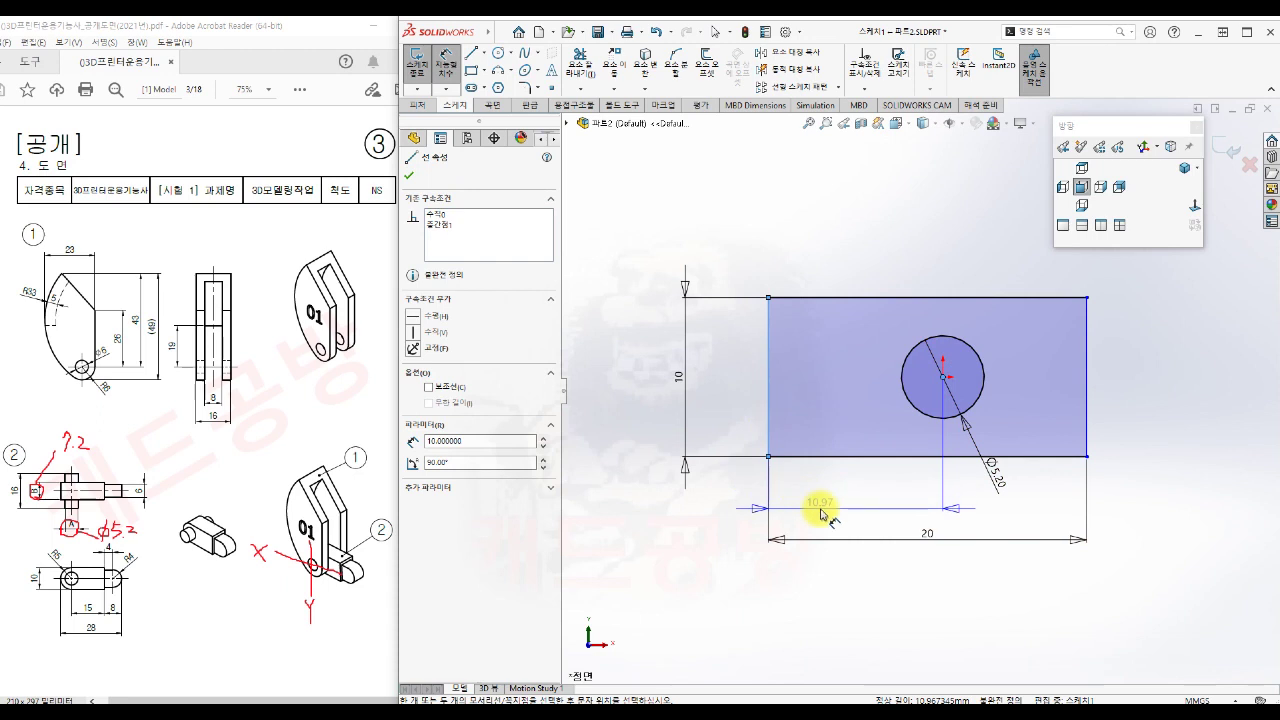
pyautogui.click(820, 513)
pyautogui.write('5')
pyautogui.press('Return')
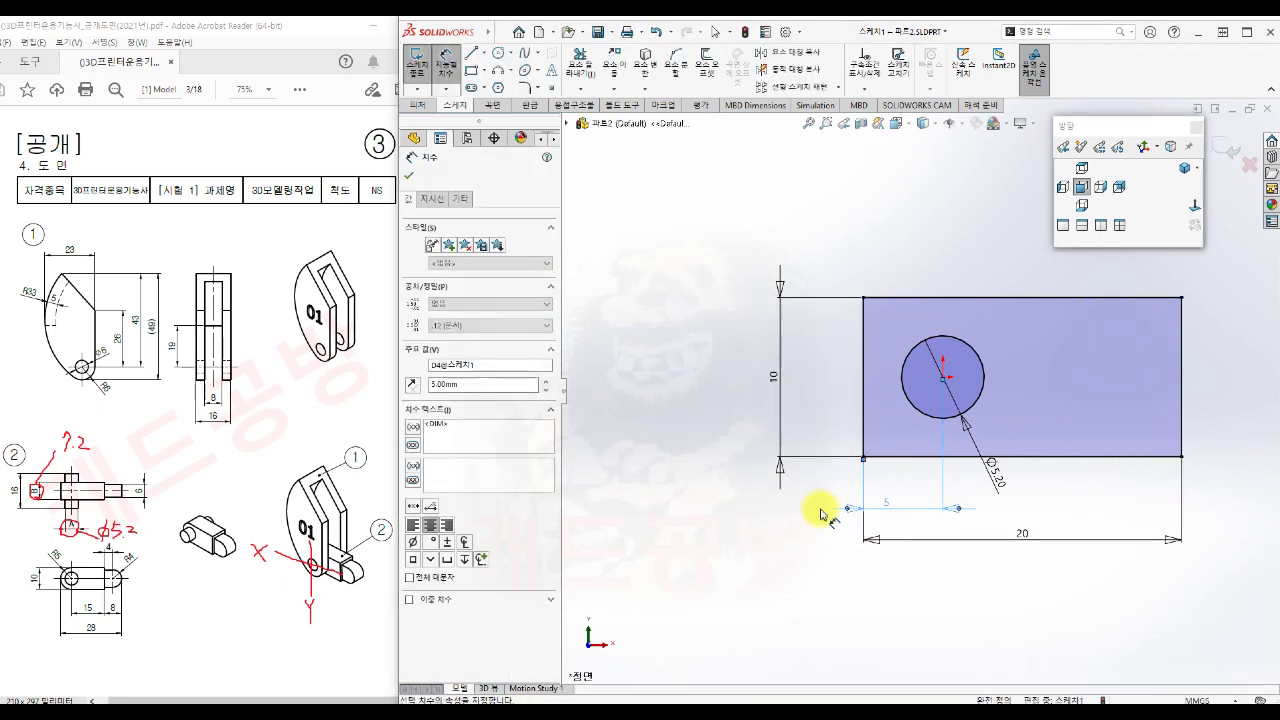
pyautogui.press('Escape')
pyautogui.moveTo(1077, 482)
pyautogui.keyDown('ctrl'); pyautogui.mouseDown(button='middle')
pyautogui.moveTo(924, 512)
pyautogui.moveTo(887, 503)
pyautogui.mouseUp(button='middle'); pyautogui.keyUp('ctrl')
pyautogui.press('Escape')
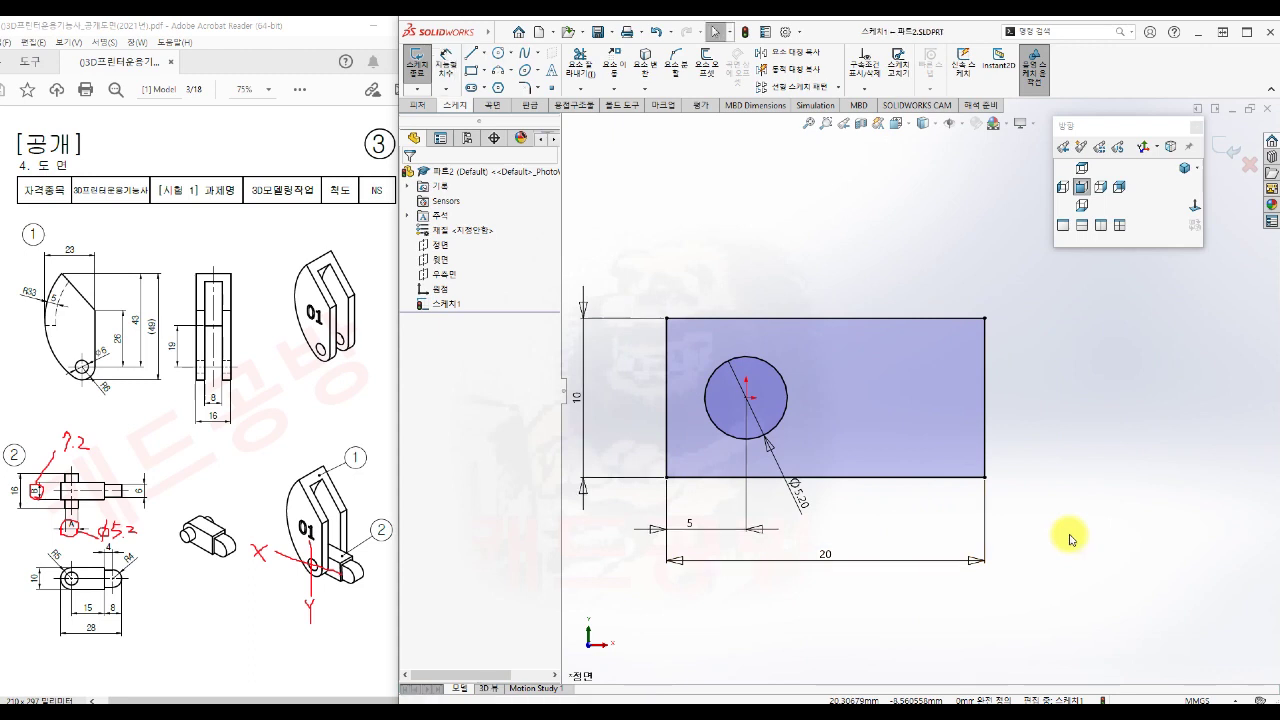
# Step: Draw a corner rectangle about 6.9 mm wide and 4.9 mm high, just beyond the large rectangle's right edge
pyautogui.press('s')
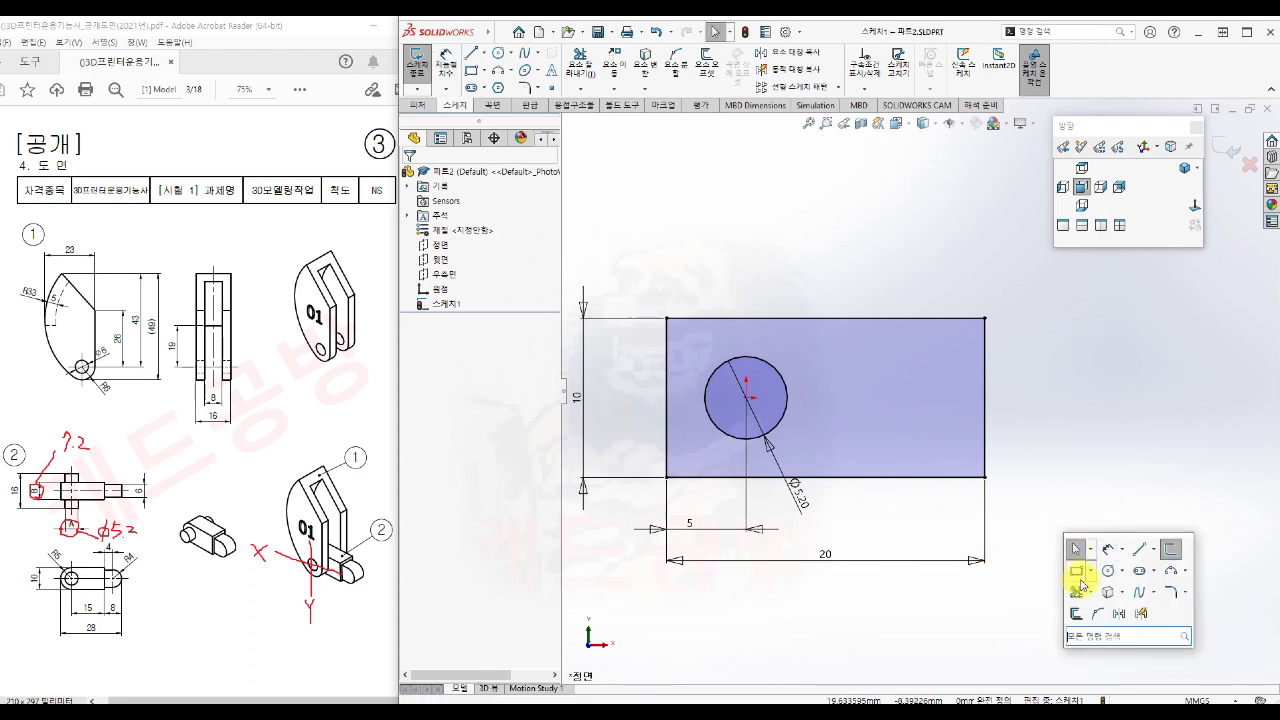
pyautogui.click(1071, 571)
pyautogui.click(1006, 361)
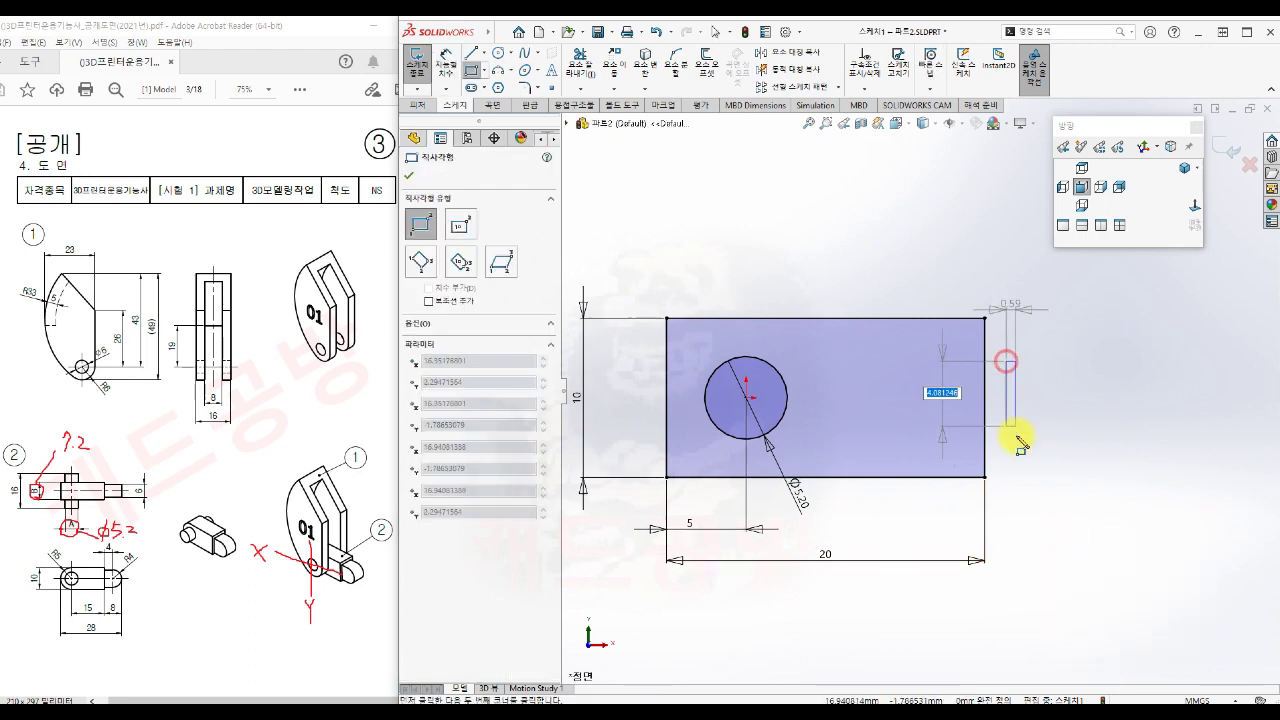
pyautogui.click(1116, 438)
pyautogui.press('Escape')
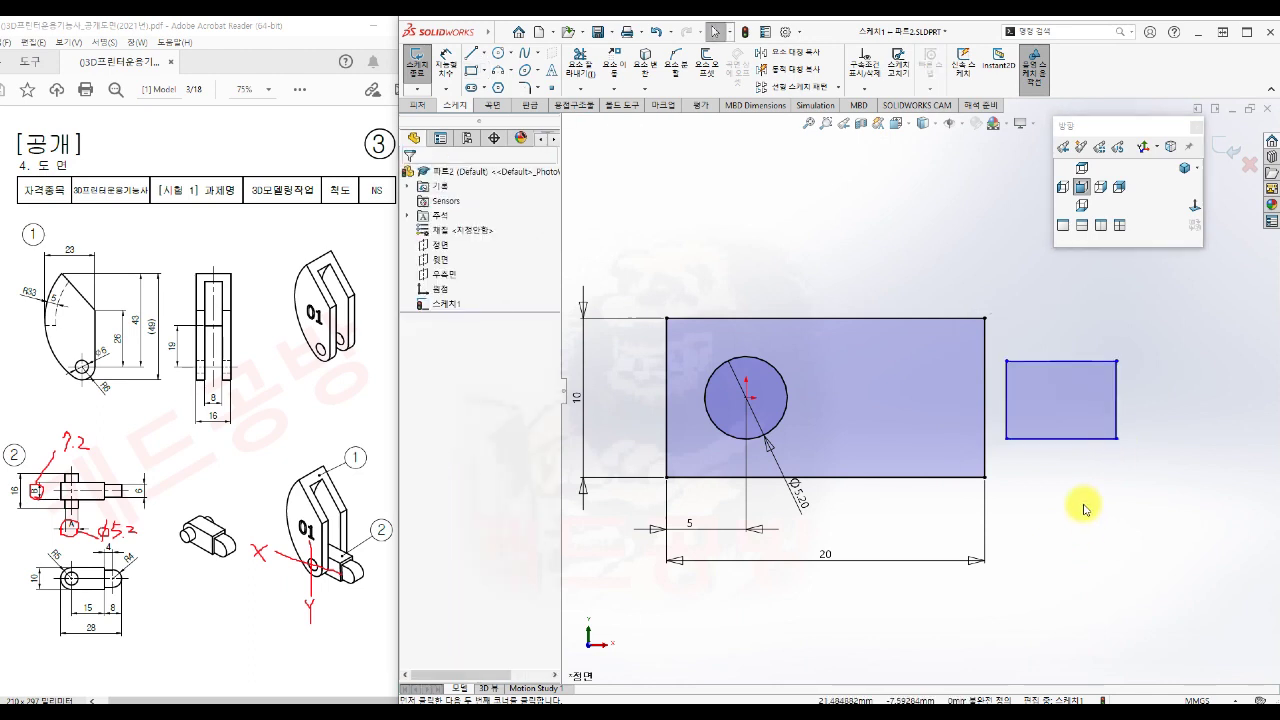
# Step: Add a horizontal relation between the midpoint of the small rectangle's left edge and the circle's centre
pyautogui.click(1007, 403)
pyautogui.keyDown('ctrl'); pyautogui.click(746, 398); pyautogui.keyUp('ctrl')
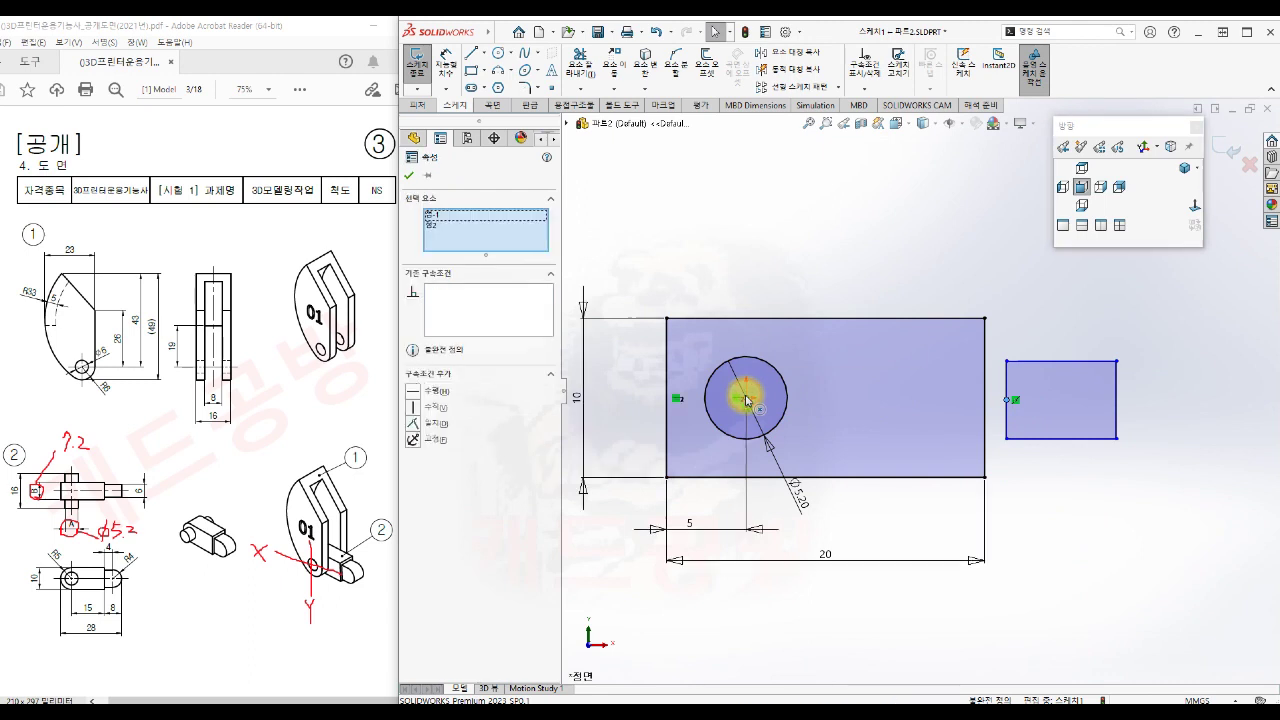
pyautogui.click(1075, 508)
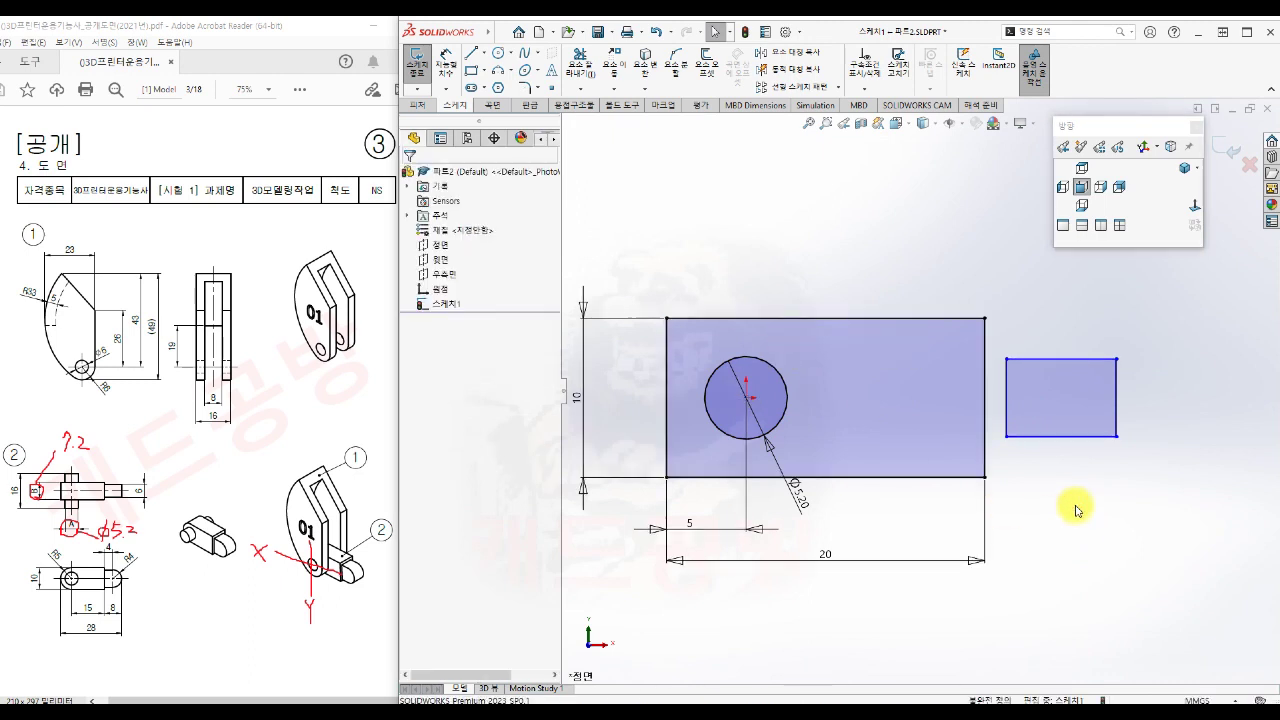
# Step: Make the small rectangle's left edge collinear with the large rectangle's right edge
pyautogui.click(1007, 428)
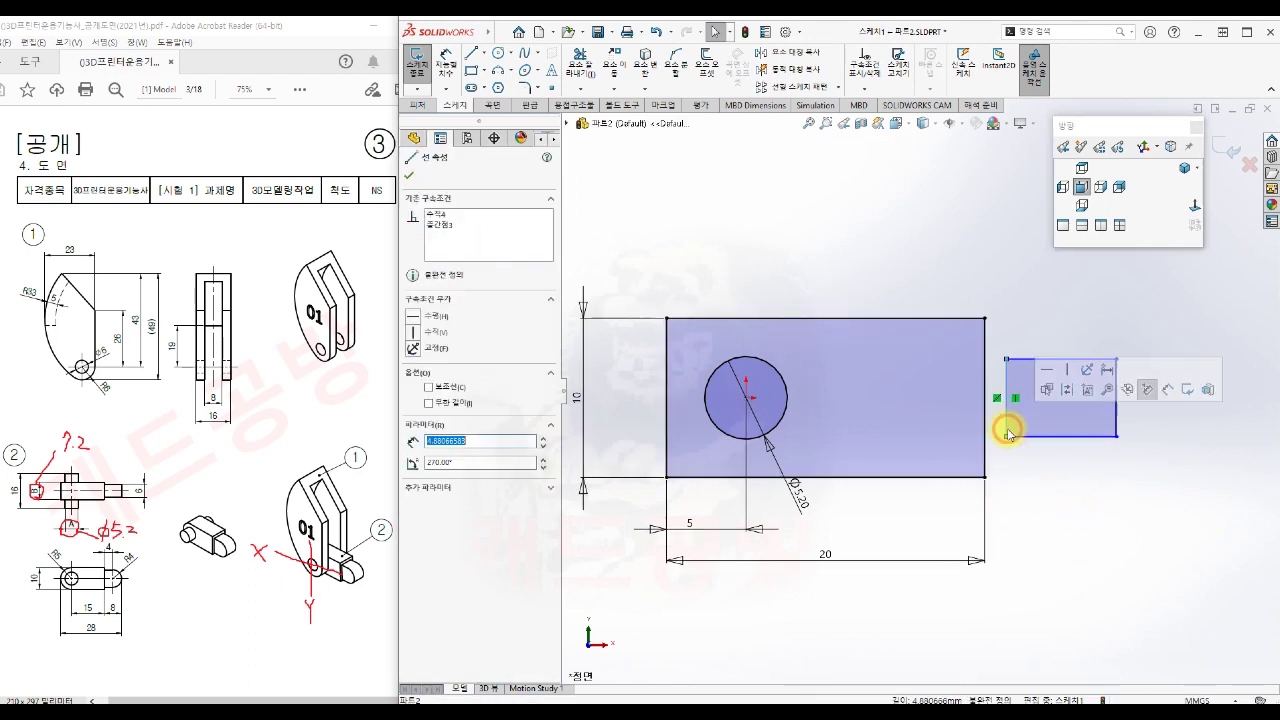
pyautogui.keyDown('ctrl'); pyautogui.click(985, 432); pyautogui.keyUp('ctrl')
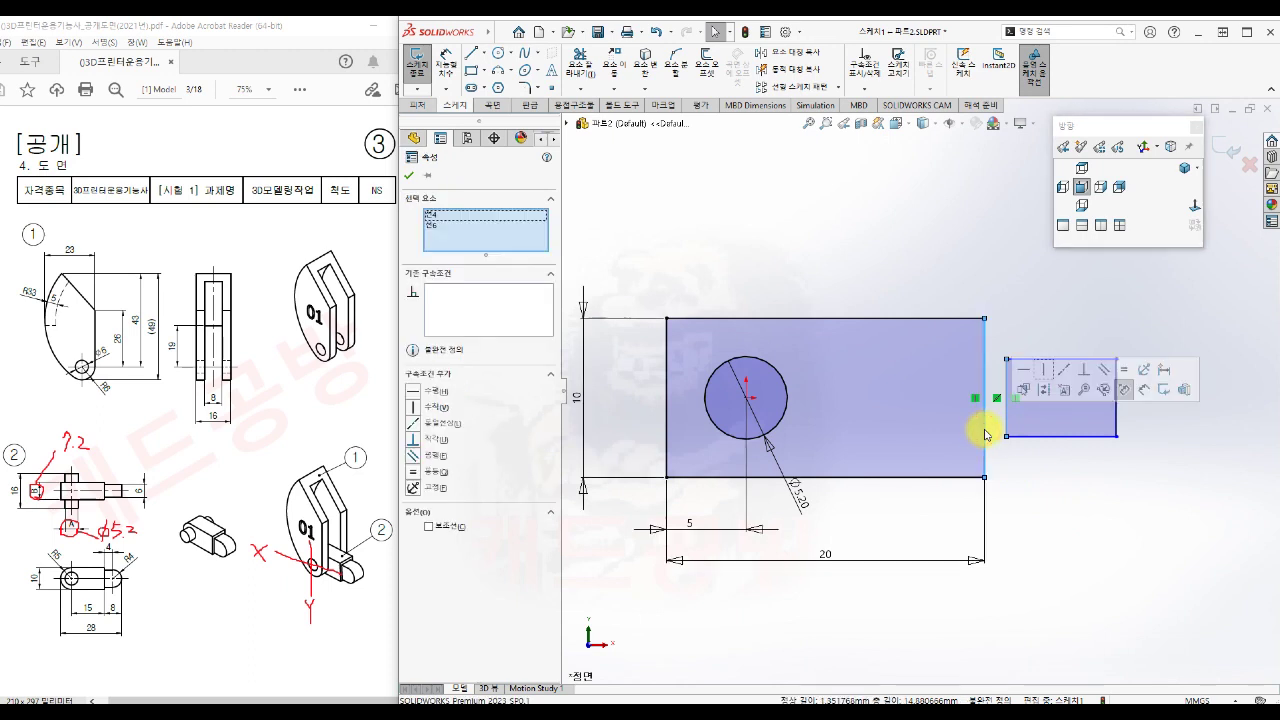
pyautogui.click(1066, 370)
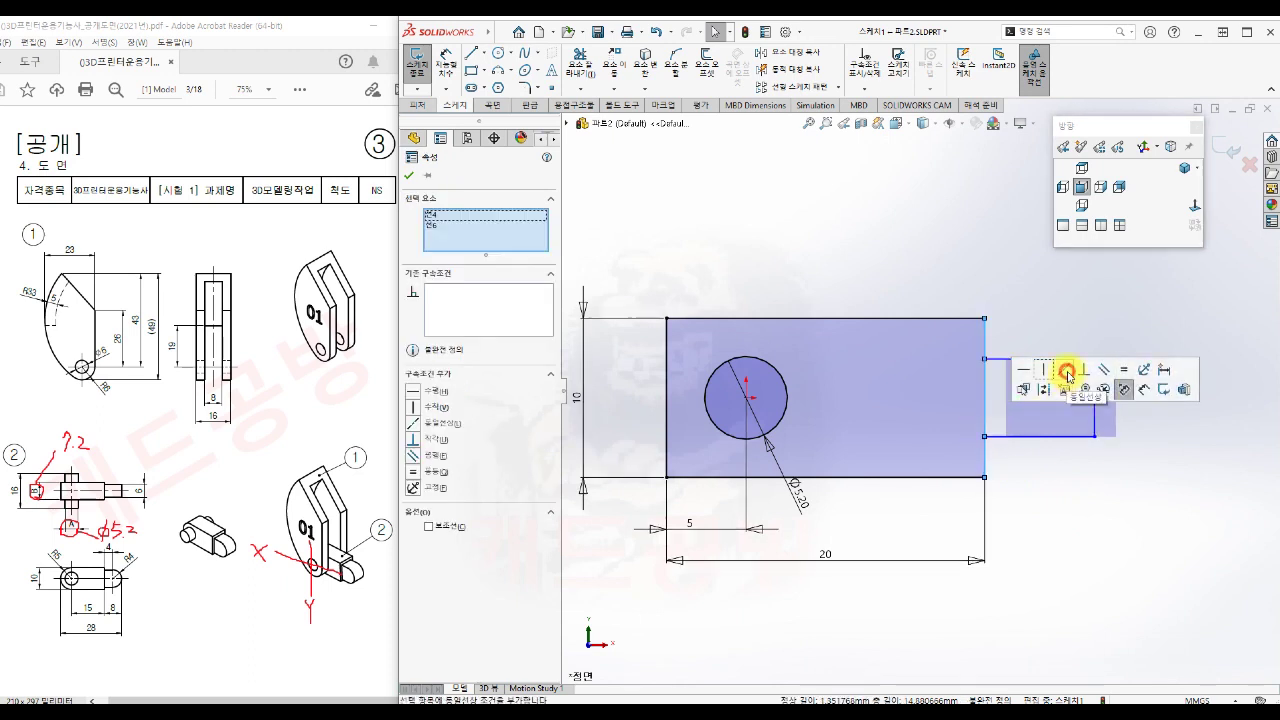
pyautogui.click(1064, 484)
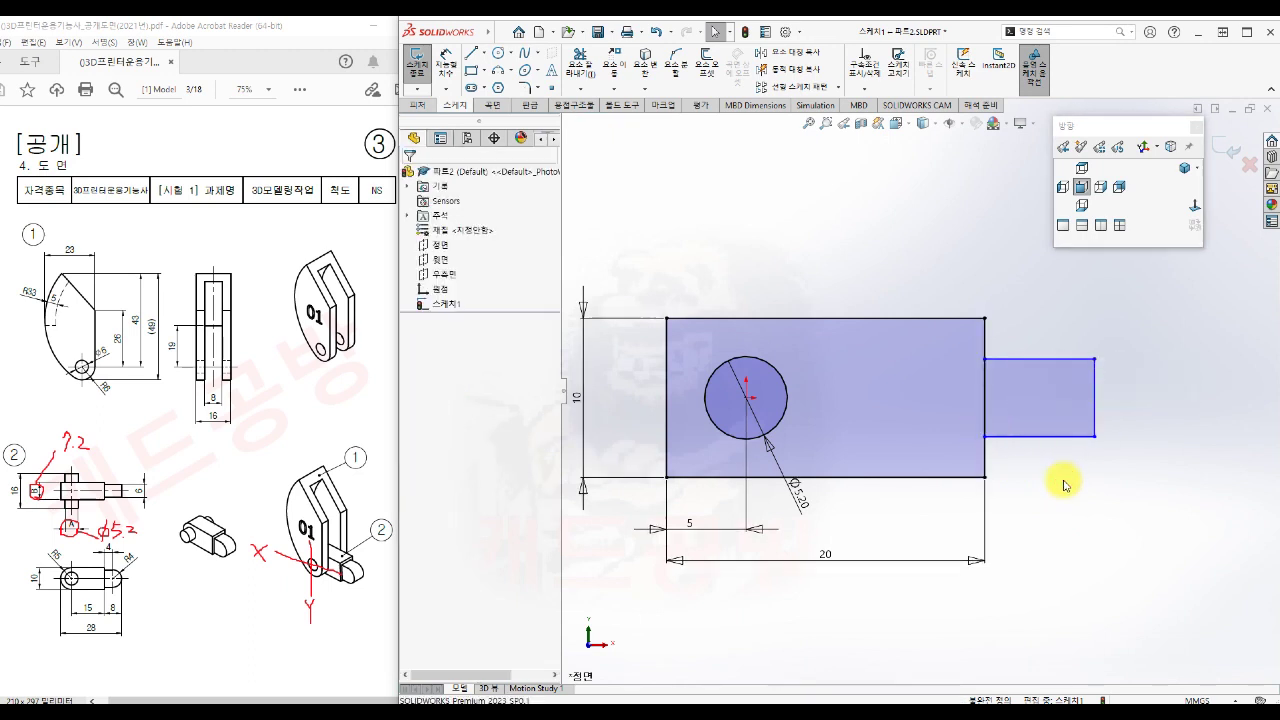
# Step: Dimension the small rectangle's width between its two vertical edges as 8 mm
pyautogui.press('s')
pyautogui.click(1113, 497)
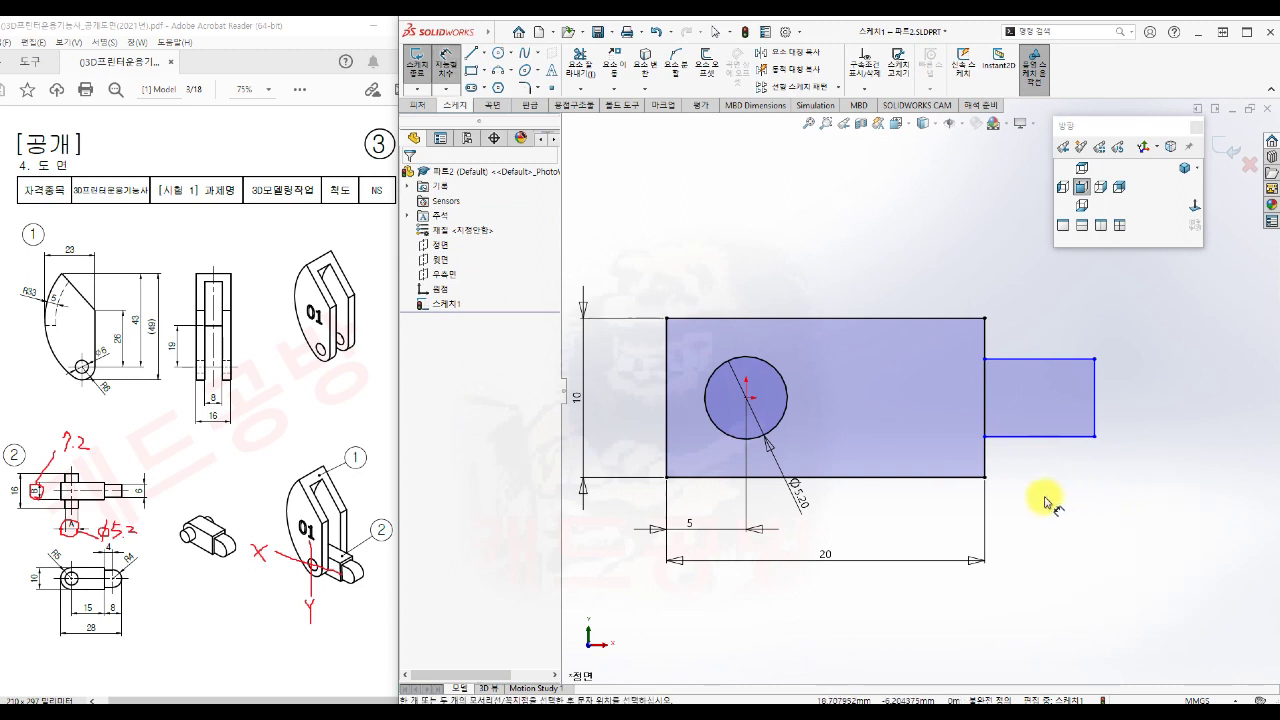
pyautogui.click(1094, 423)
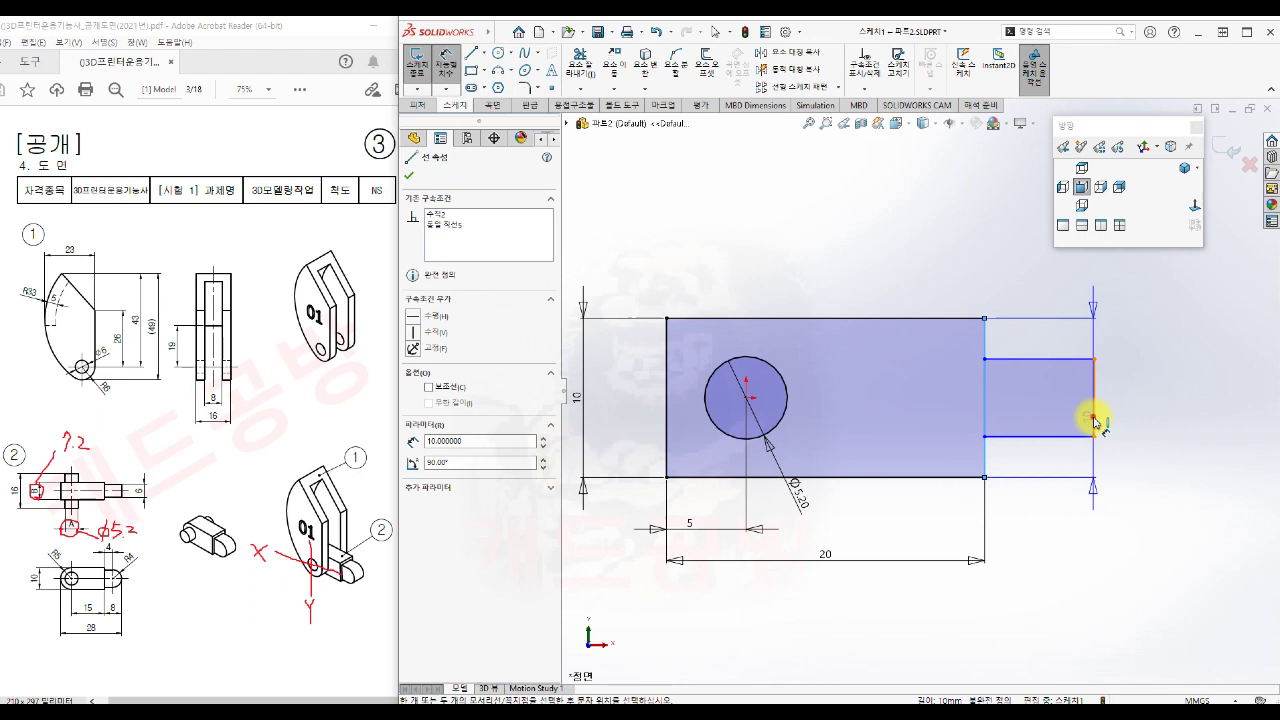
pyautogui.click(1094, 418)
pyautogui.click(1038, 560)
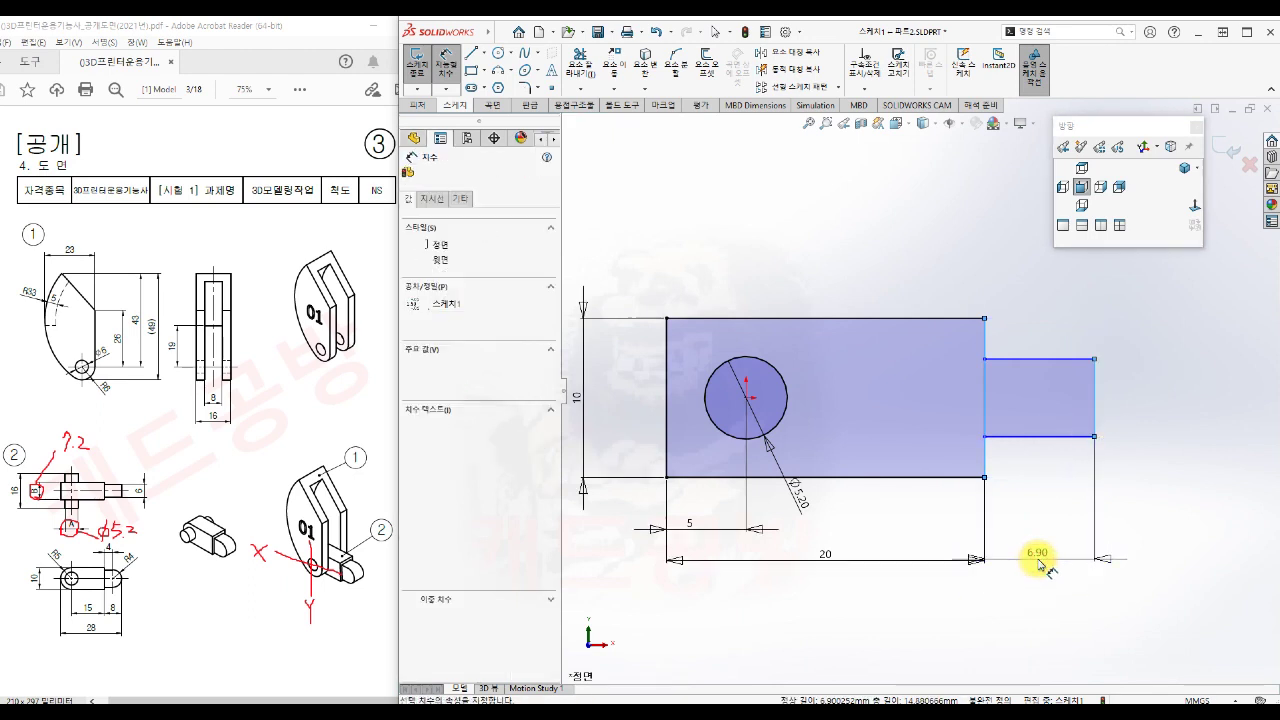
pyautogui.write('8')
pyautogui.press('Return')
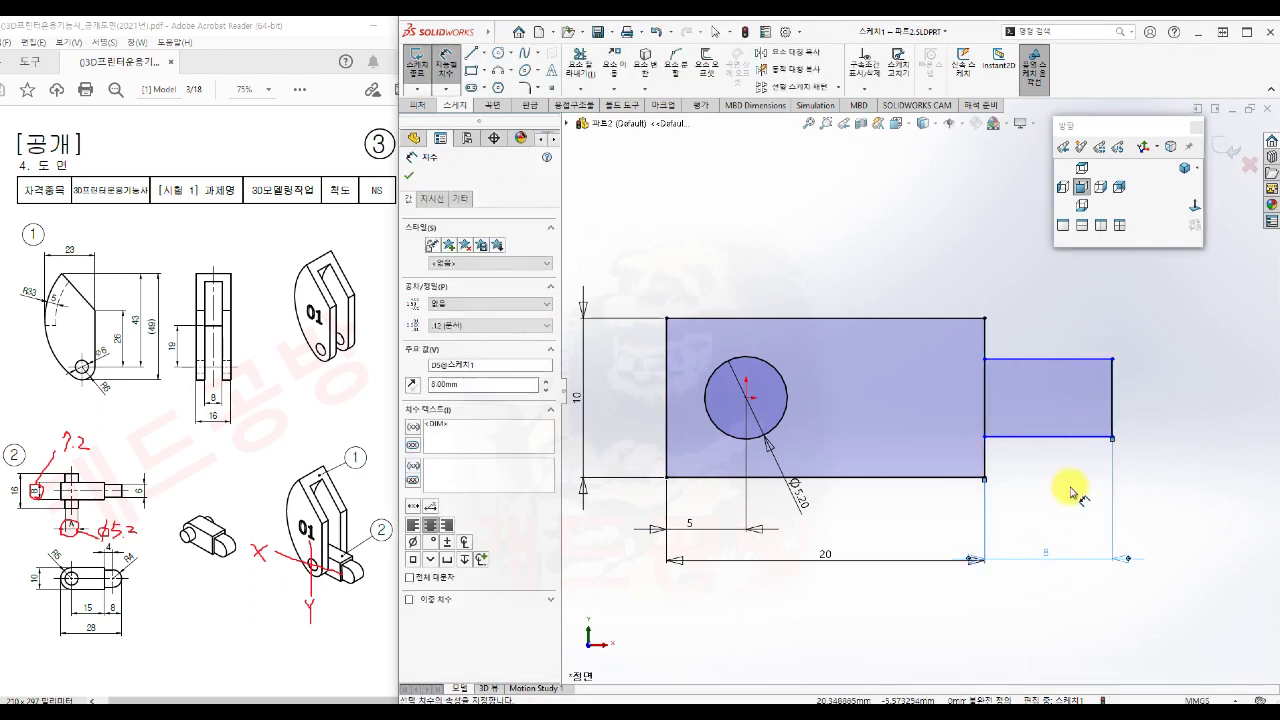
# Step: Dimension the small rectangle's height between its two horizontal edges as 8 mm
pyautogui.click(1063, 360)
pyautogui.click(1064, 436)
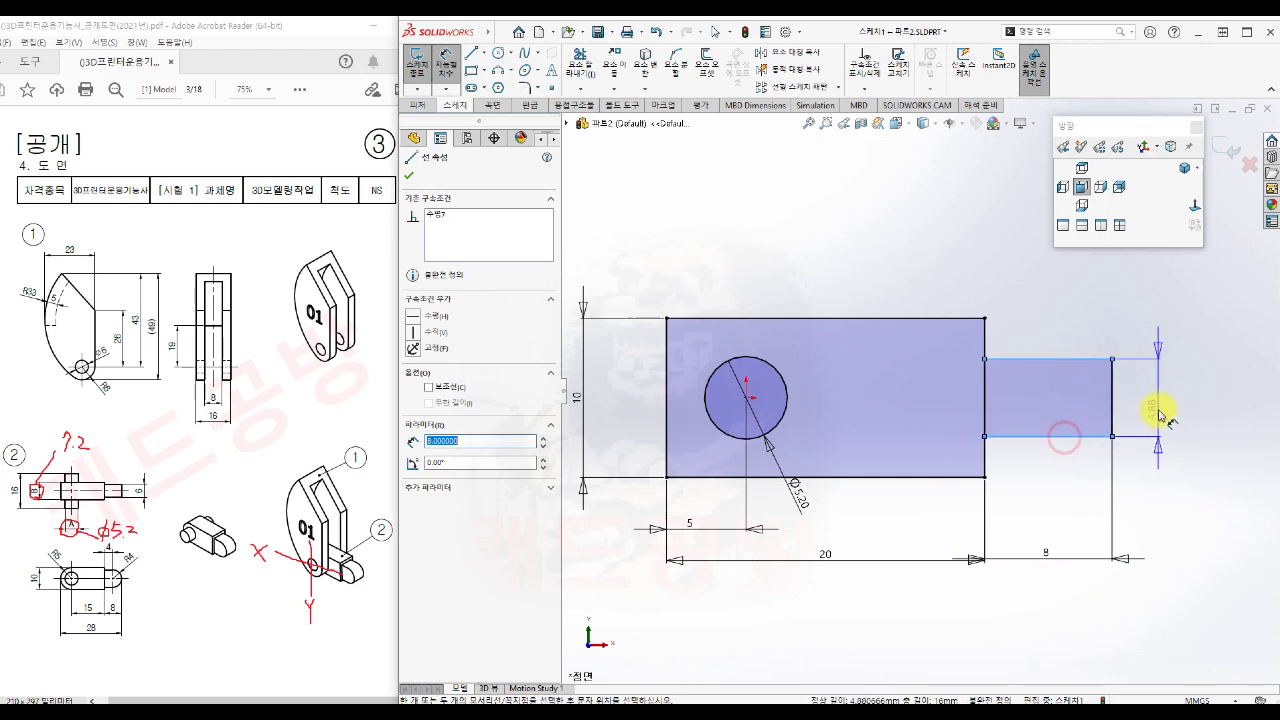
pyautogui.click(1158, 413)
pyautogui.write('6')
pyautogui.press('Return')
pyautogui.press('Escape')
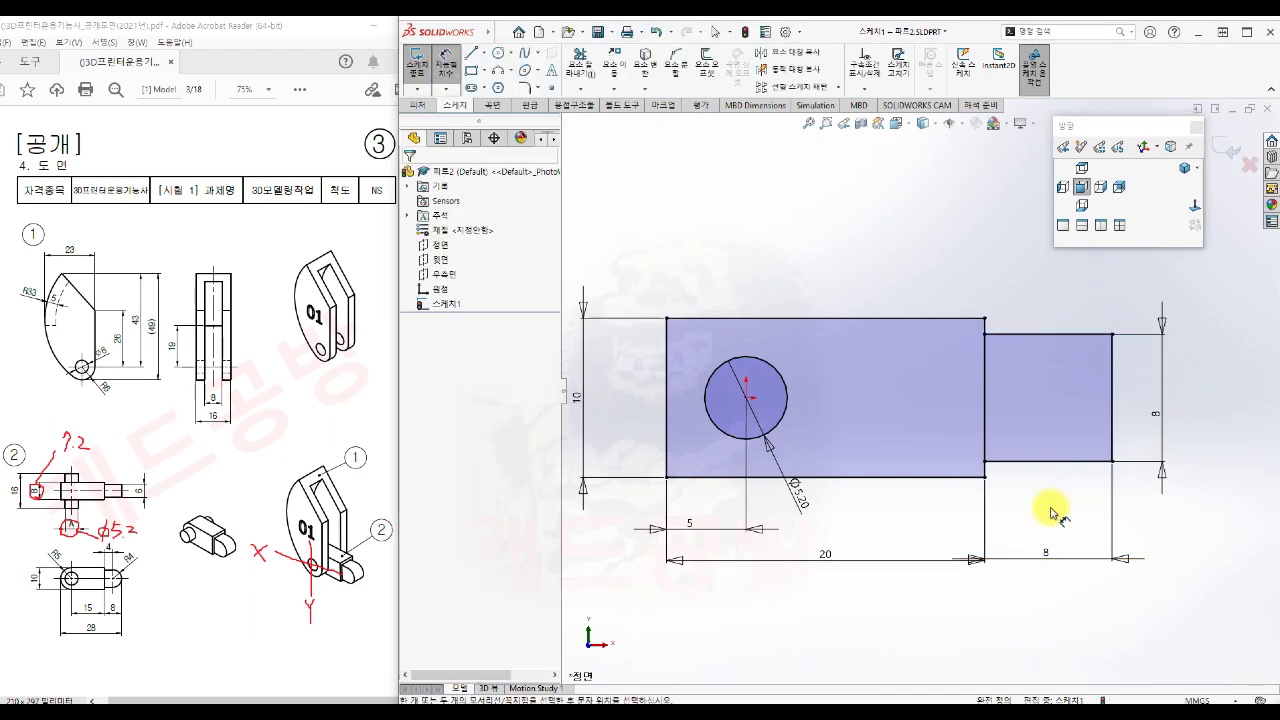
pyautogui.press('Escape')
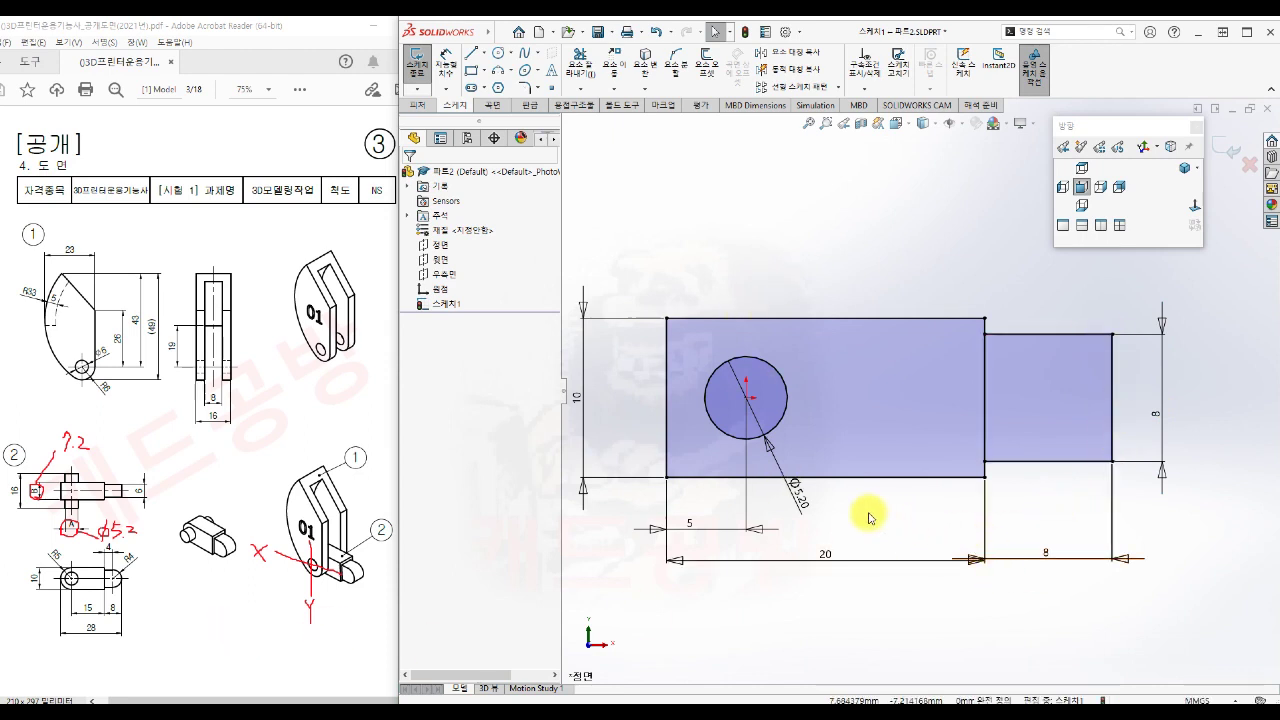
# Step: Finish the sketch and extrude only its circular region 16 mm with the Mid Plane end condition to form the pin
pyautogui.press('s')
pyautogui.click(976, 538)
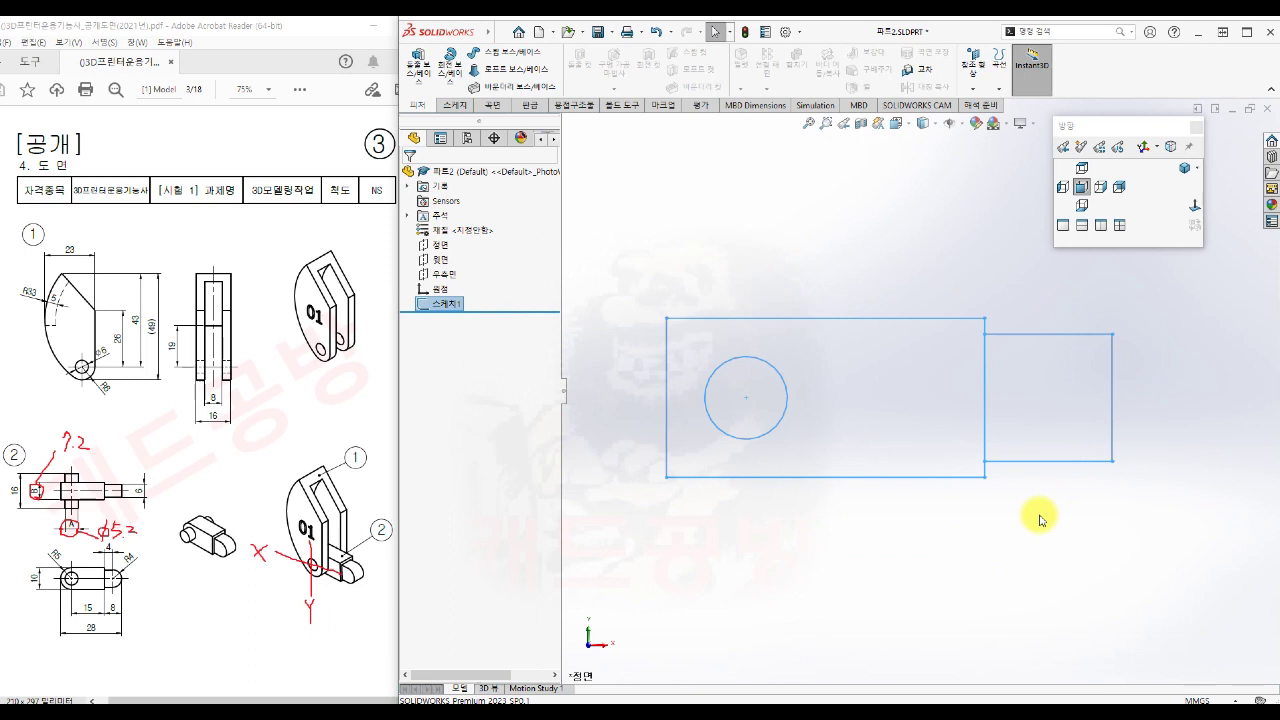
pyautogui.press('s')
pyautogui.click(1087, 534)
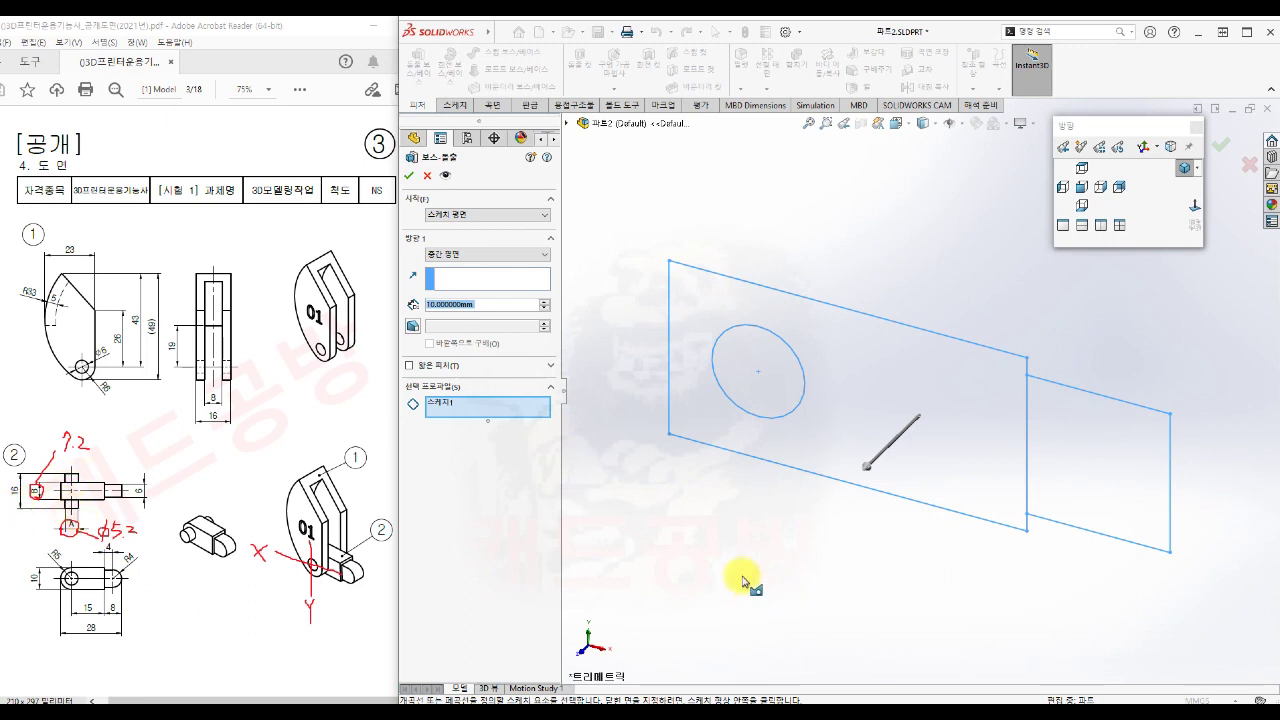
pyautogui.write('16')
pyautogui.click(618, 443)
pyautogui.click(755, 381)
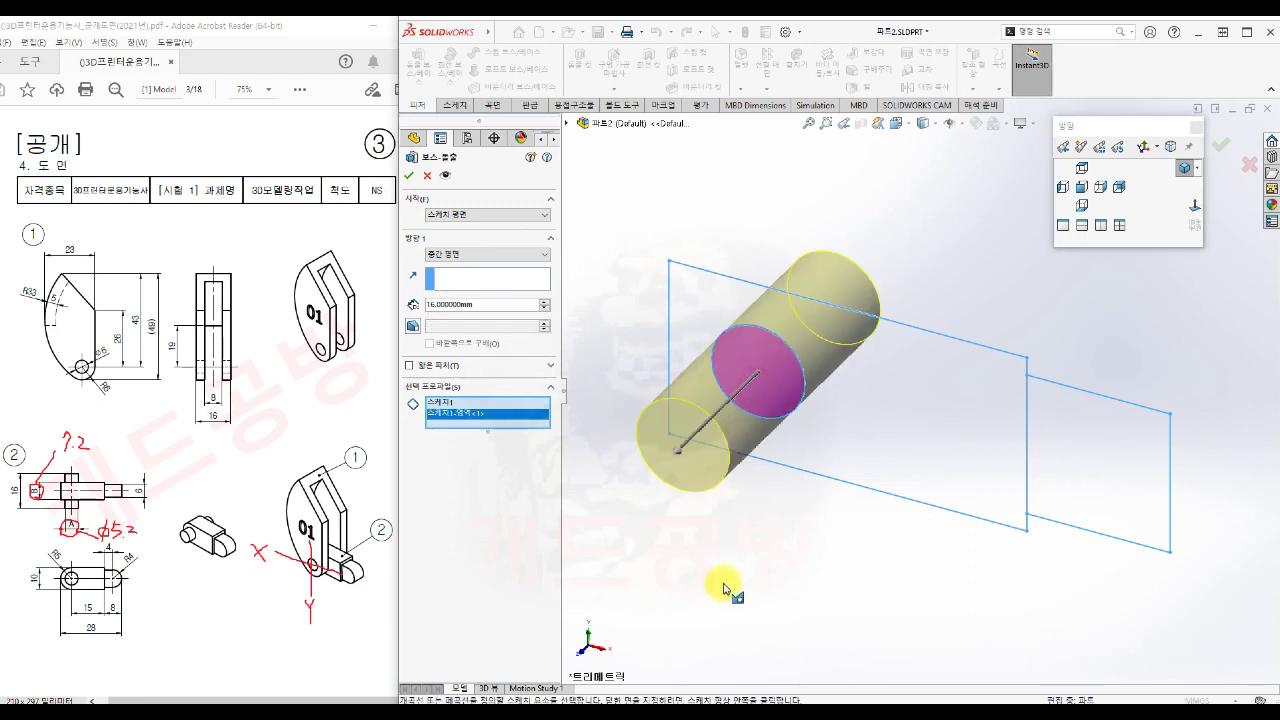
pyautogui.scroll(2, 815, 567)
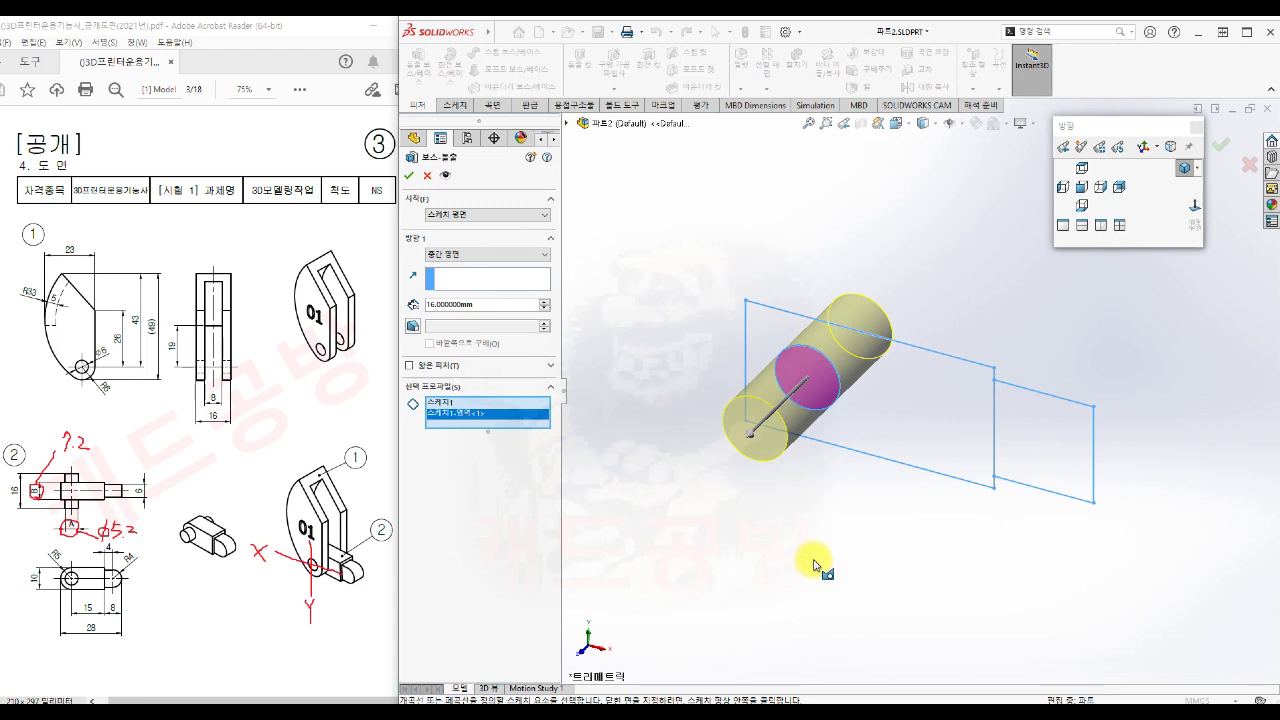
pyautogui.click(409, 175)
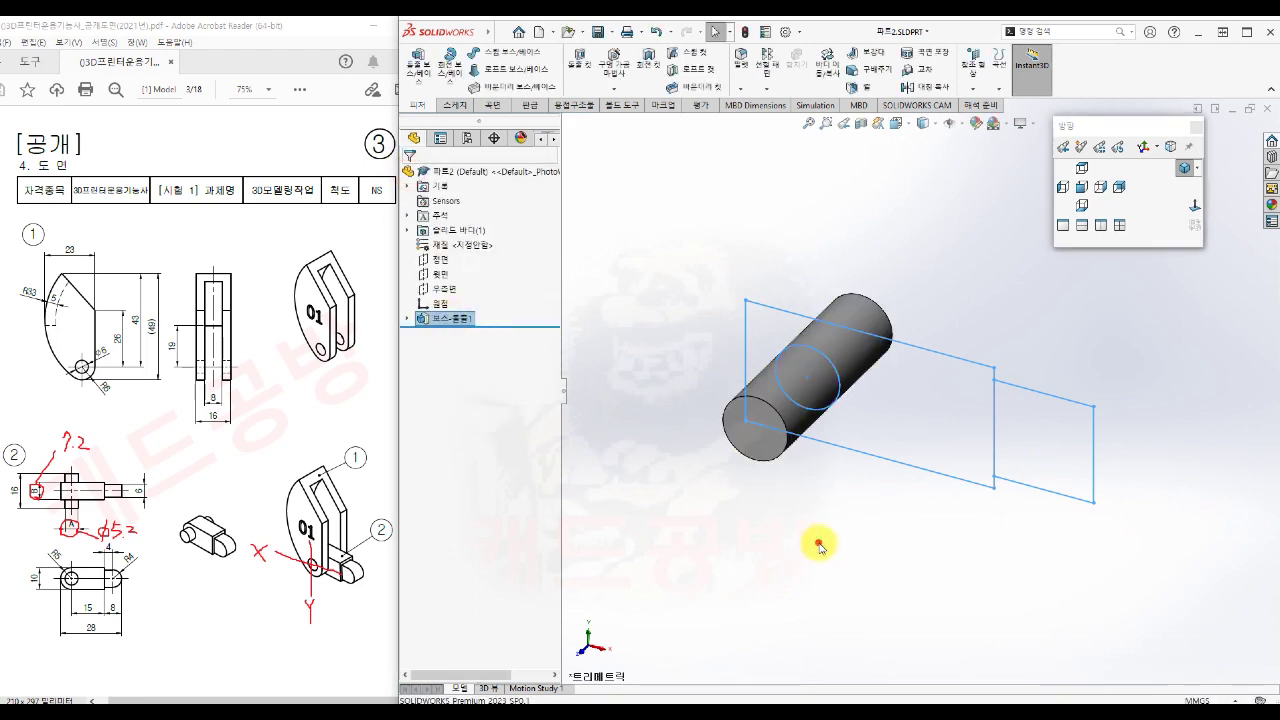
# Step: Reuse the pin's sketch to extrude the large rectangular region 7.2 mm with Mid Plane, merged with the pin
pyautogui.press('s')
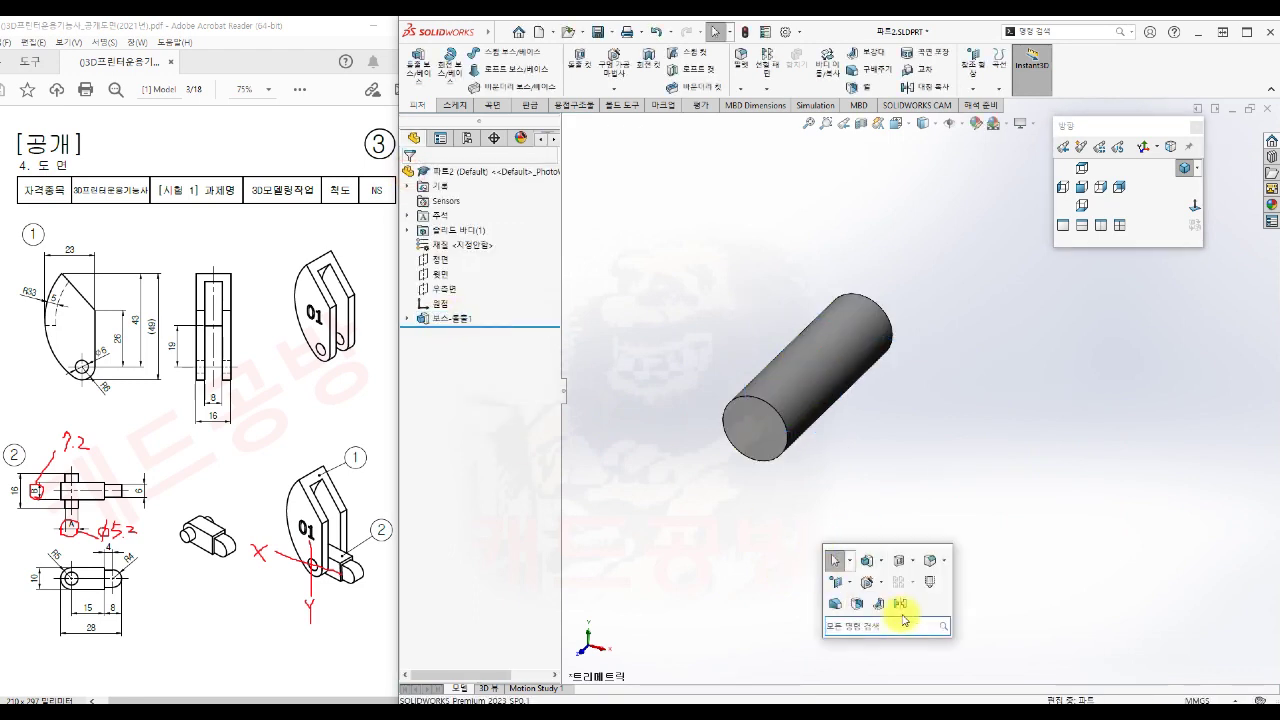
pyautogui.click(858, 563)
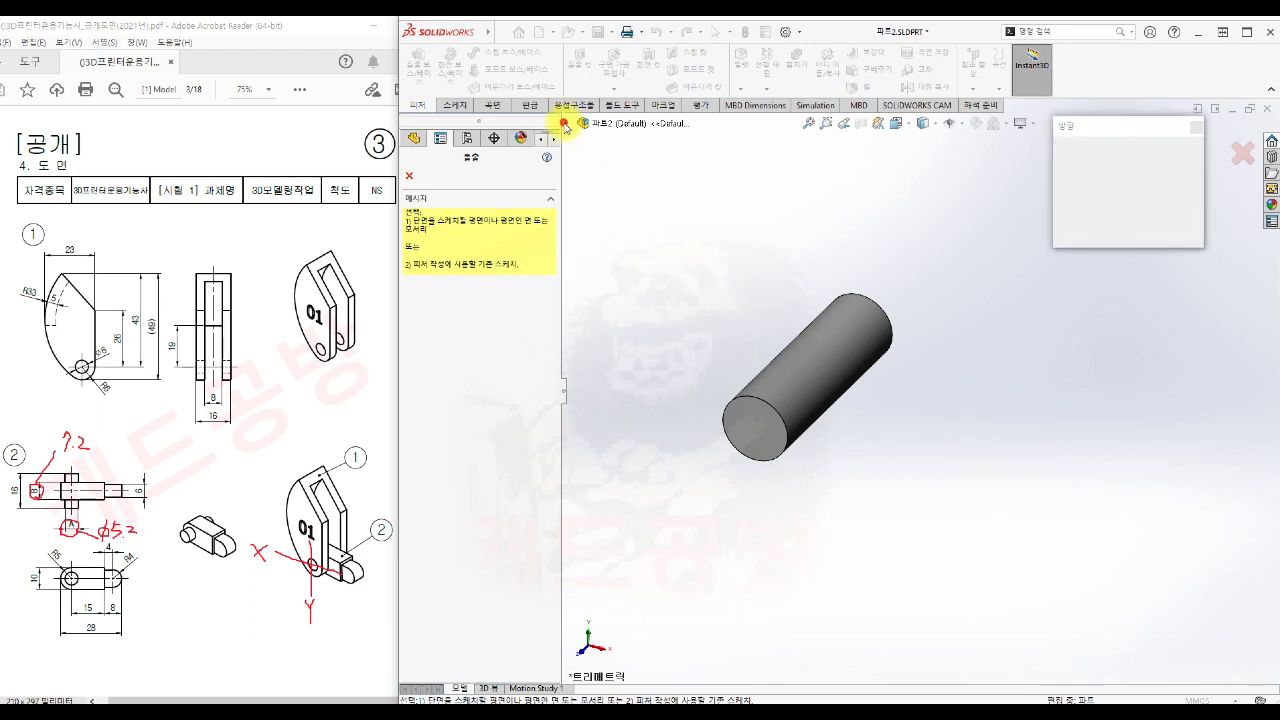
pyautogui.click(567, 123)
pyautogui.click(584, 271)
pyautogui.click(636, 285)
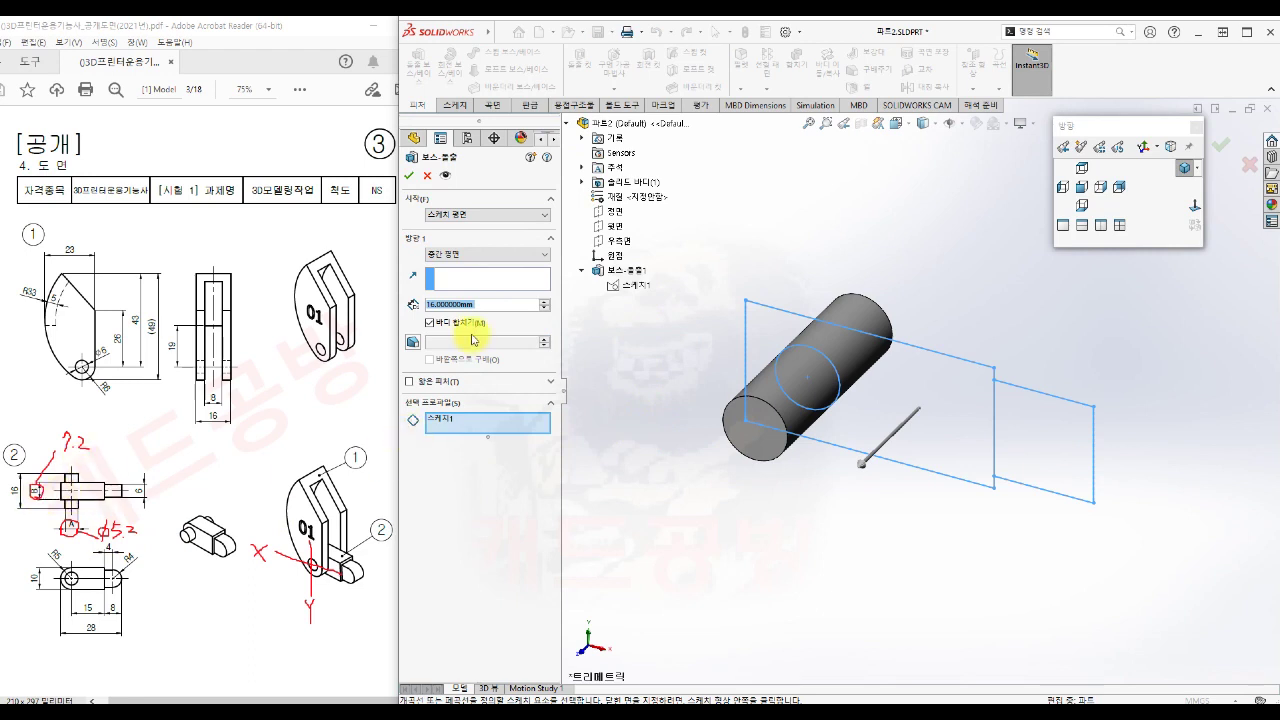
pyautogui.write('7.2')
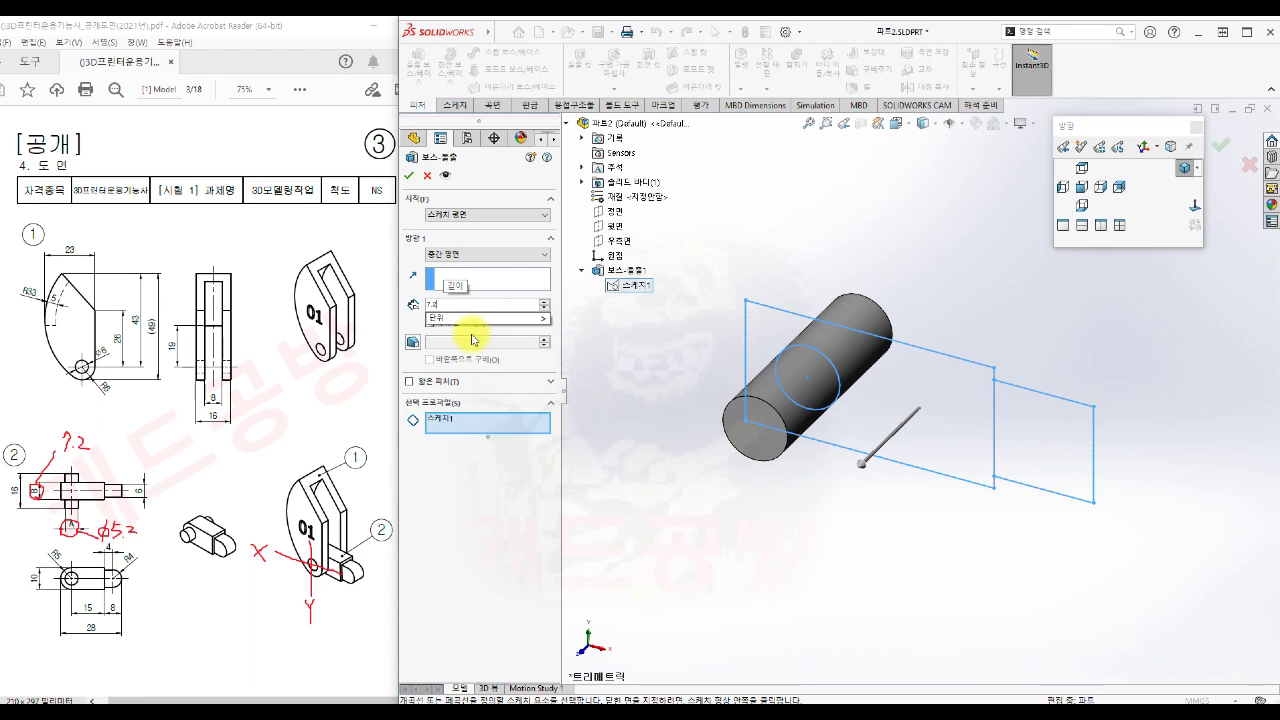
pyautogui.press('Return')
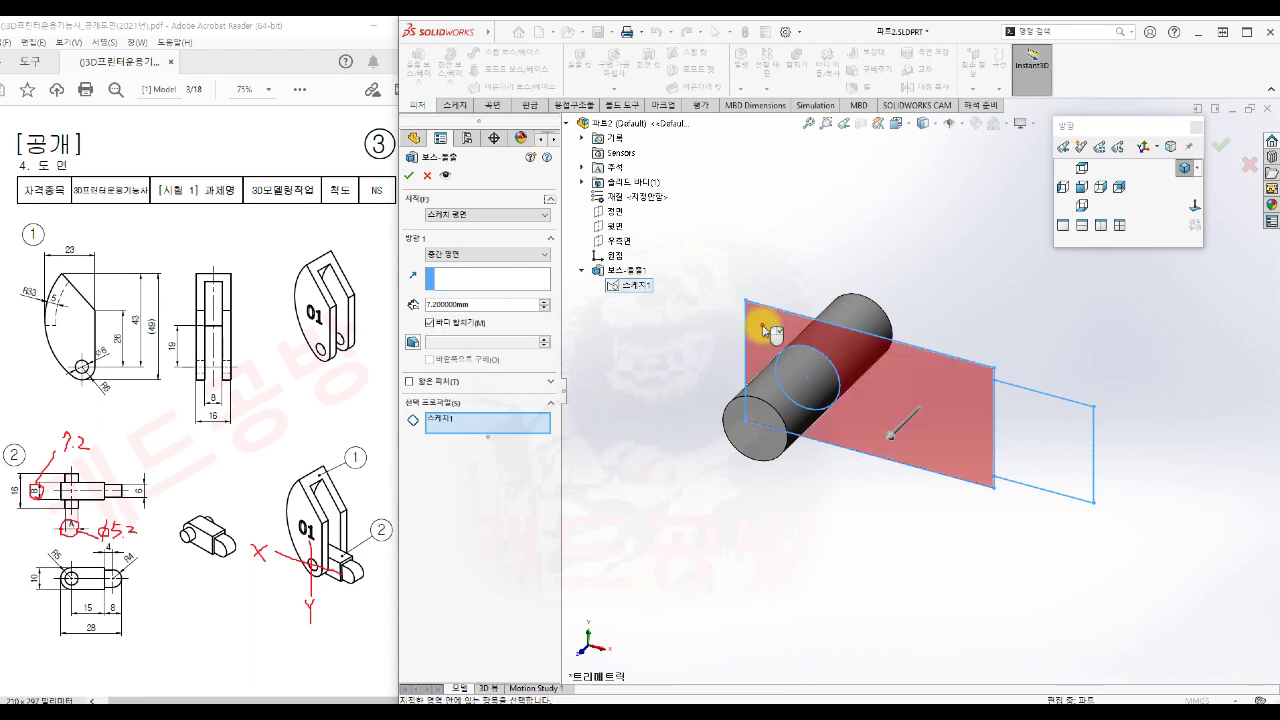
pyautogui.click(757, 318)
pyautogui.click(408, 175)
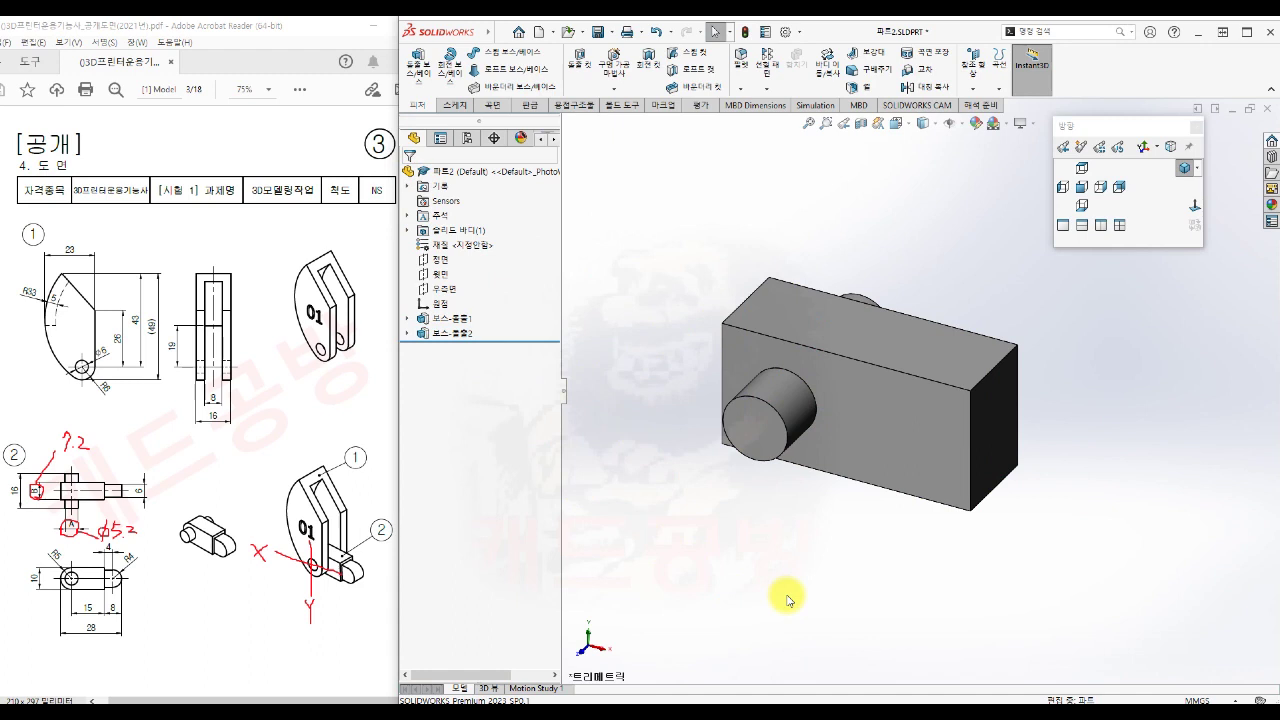
# Step: Extrude the small rectangular region of the same sketch 6 mm with Mid Plane, merged with the body
pyautogui.press('s')
pyautogui.click(838, 614)
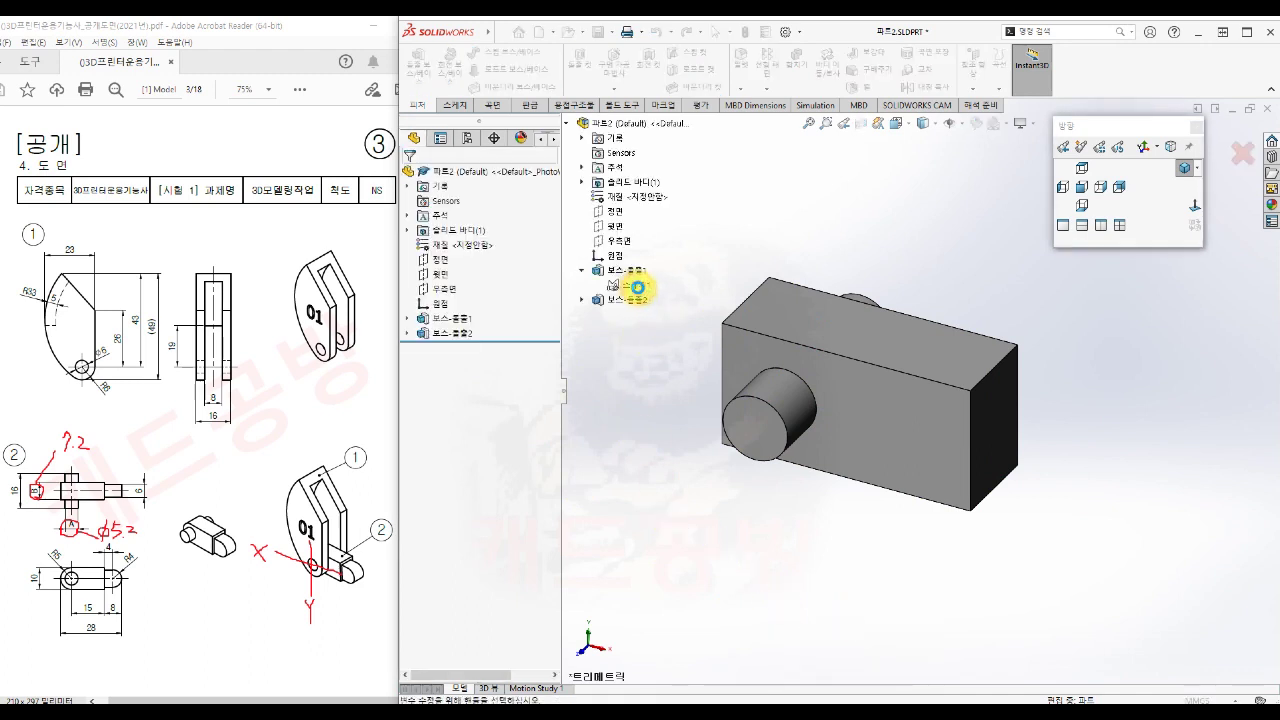
pyautogui.click(638, 289)
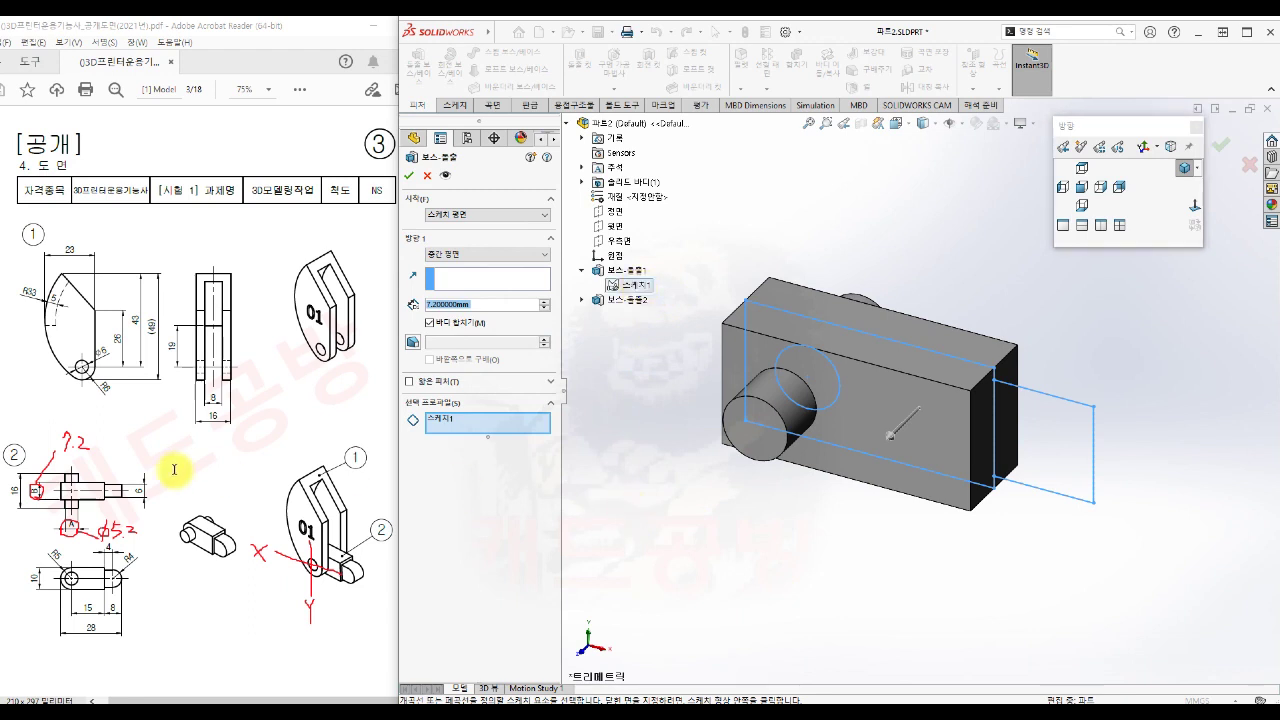
pyautogui.write('6')
pyautogui.click(631, 519)
pyautogui.click(1055, 460)
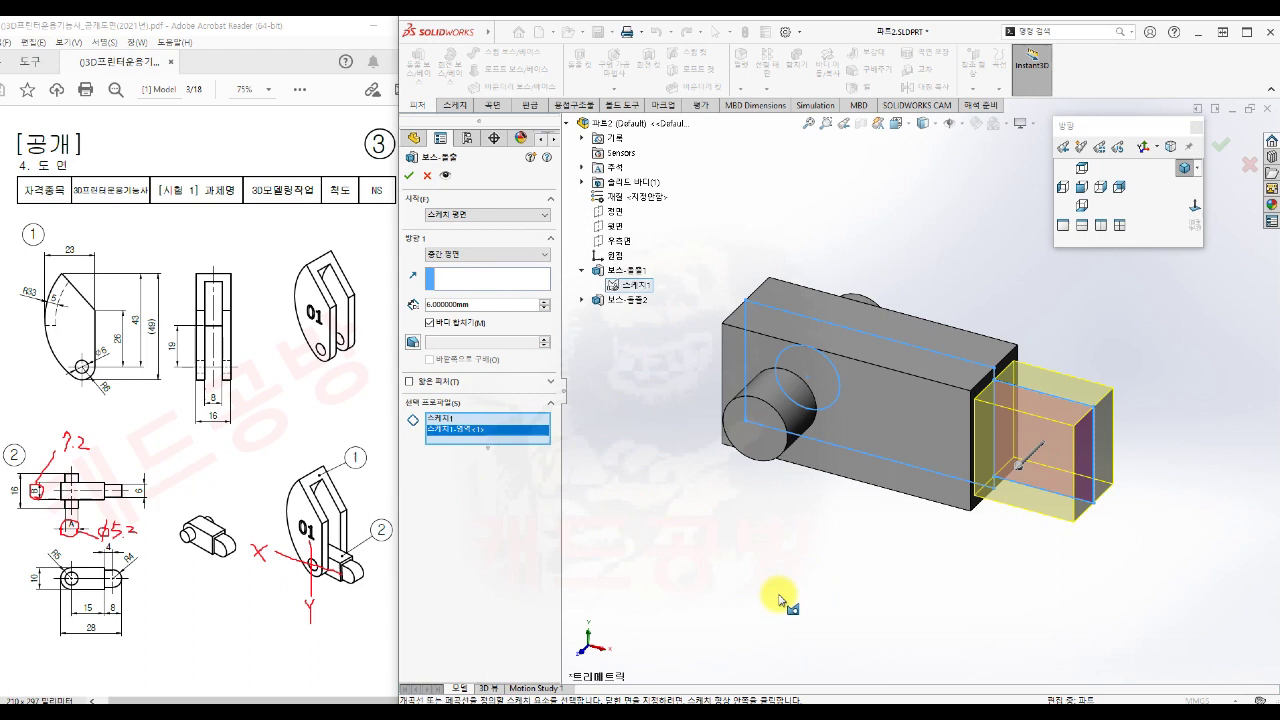
pyautogui.click(409, 177)
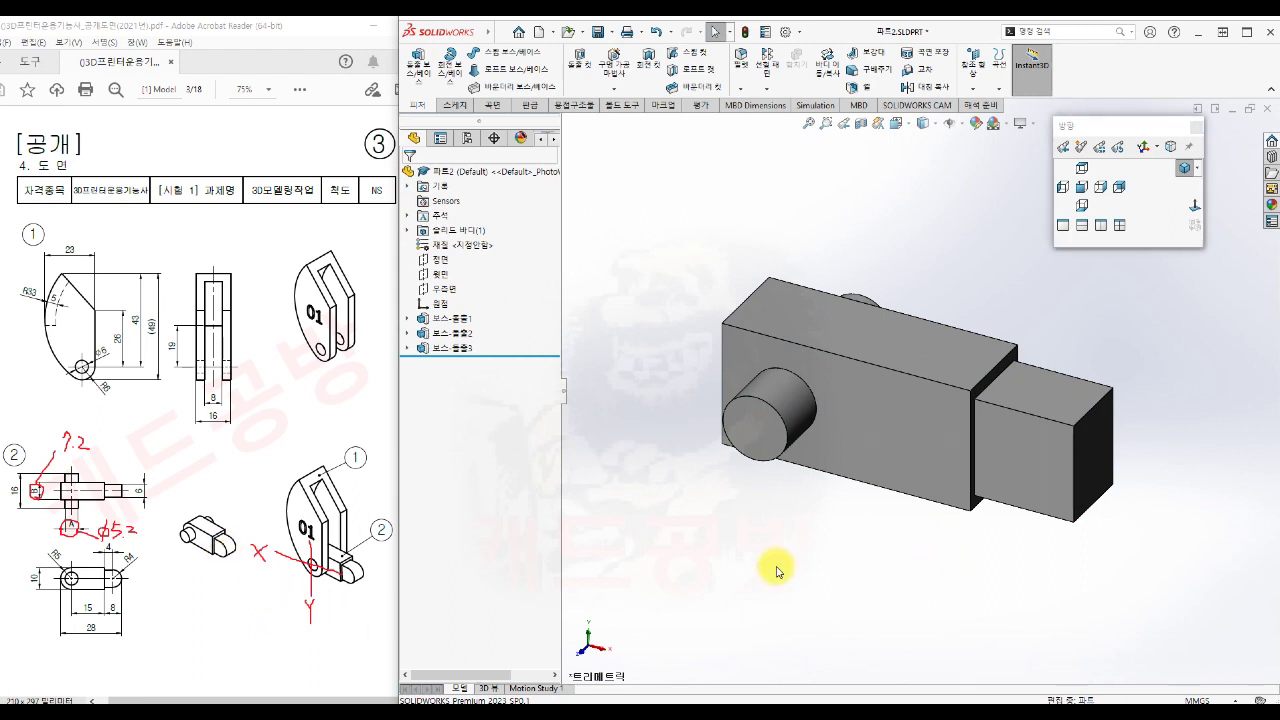
# Step: Round the pin end of the large block with a full round fillet across its upper, end and lower faces
pyautogui.press('s')
pyautogui.click(889, 585)
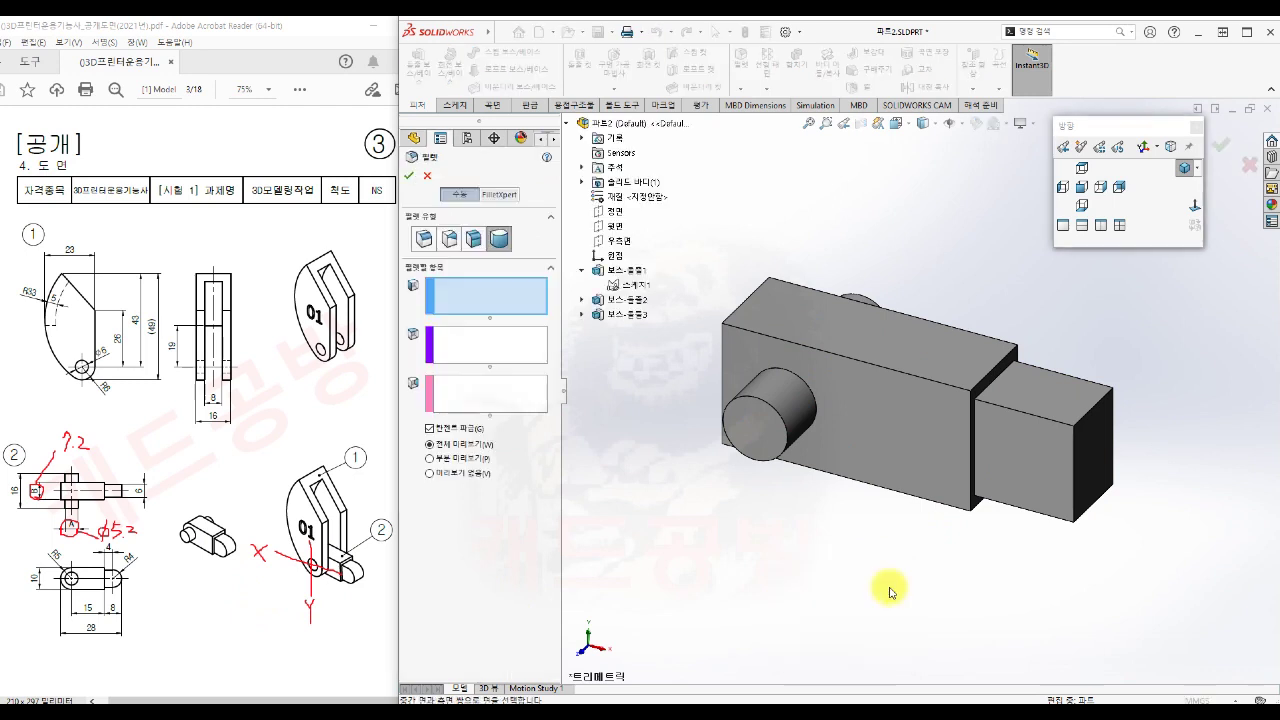
pyautogui.click(501, 237)
pyautogui.click(848, 325)
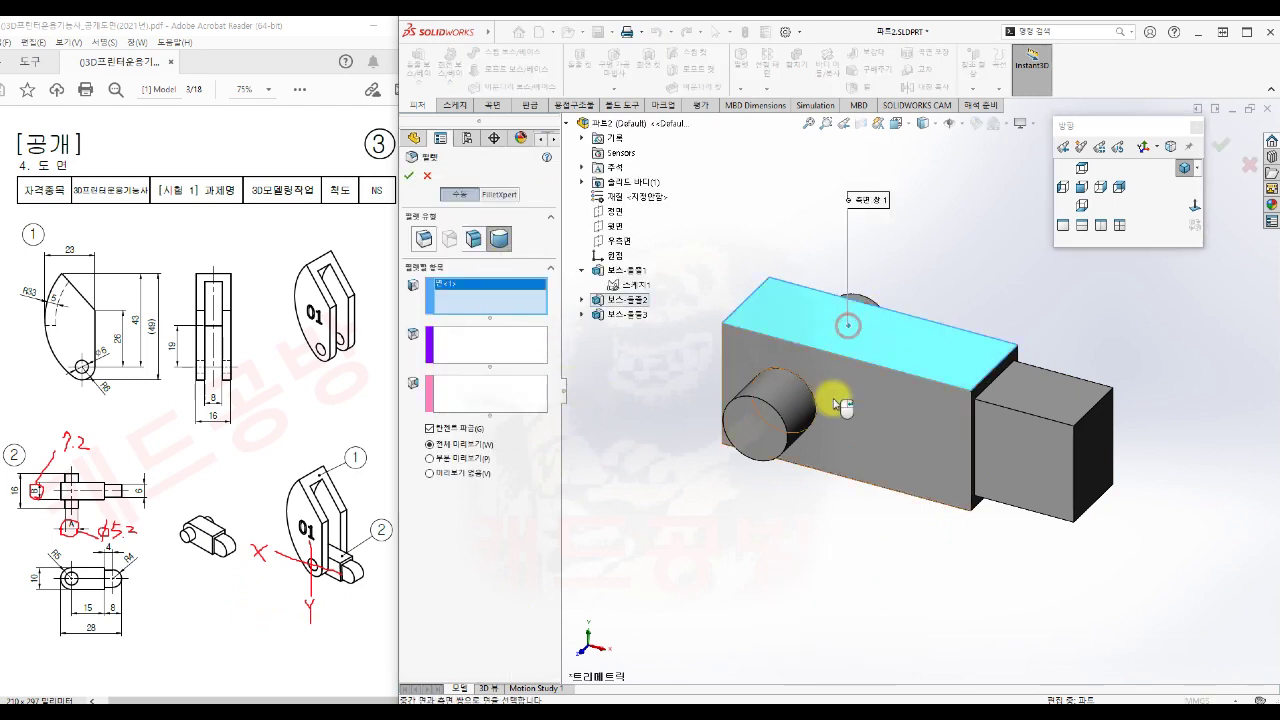
pyautogui.moveTo(727, 578); pyautogui.dragTo(871, 537, button='middle')
pyautogui.click(490, 344)
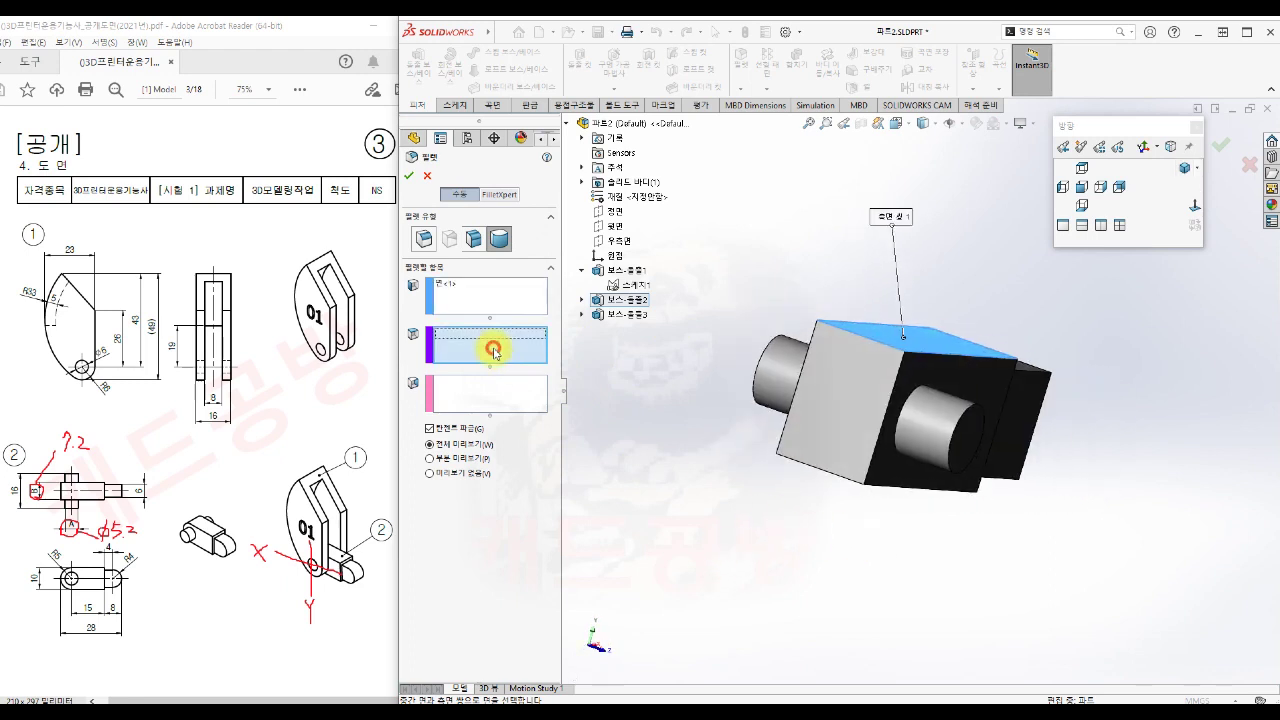
pyautogui.click(817, 435)
pyautogui.click(488, 392)
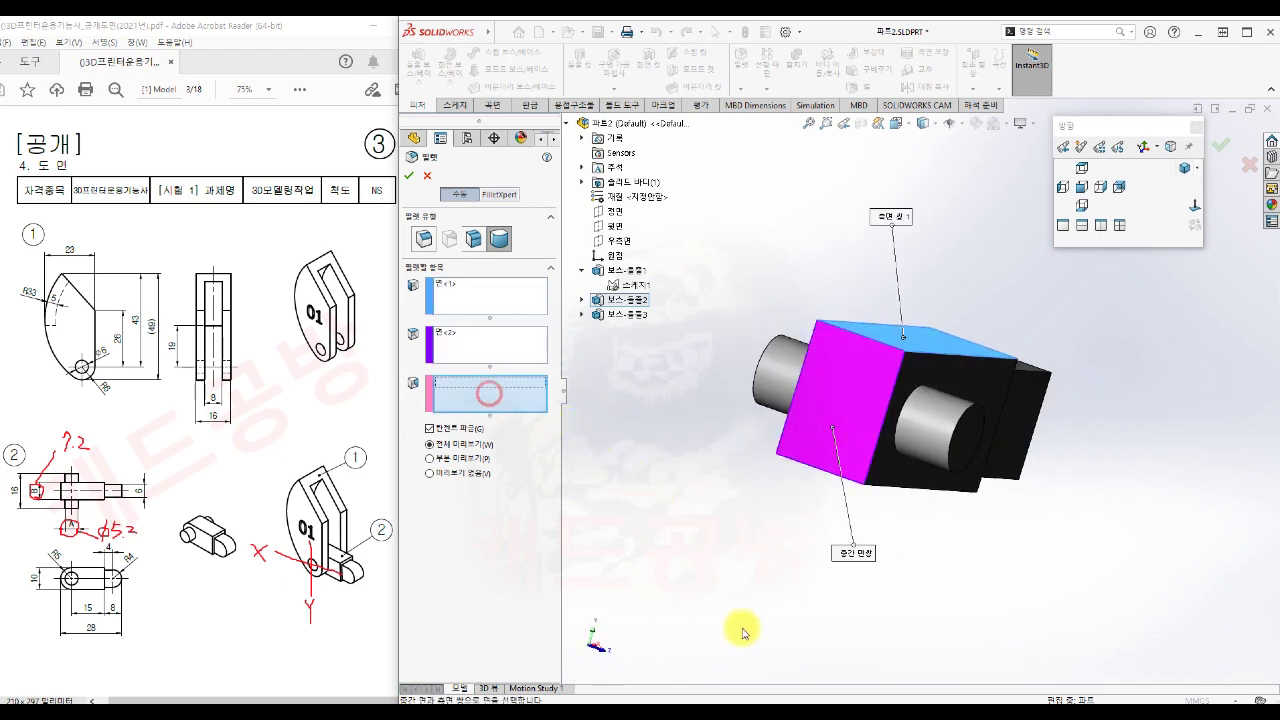
pyautogui.moveTo(762, 612); pyautogui.dragTo(754, 508, button='middle')
pyautogui.click(914, 466)
pyautogui.moveTo(749, 566); pyautogui.dragTo(655, 653, button='middle')
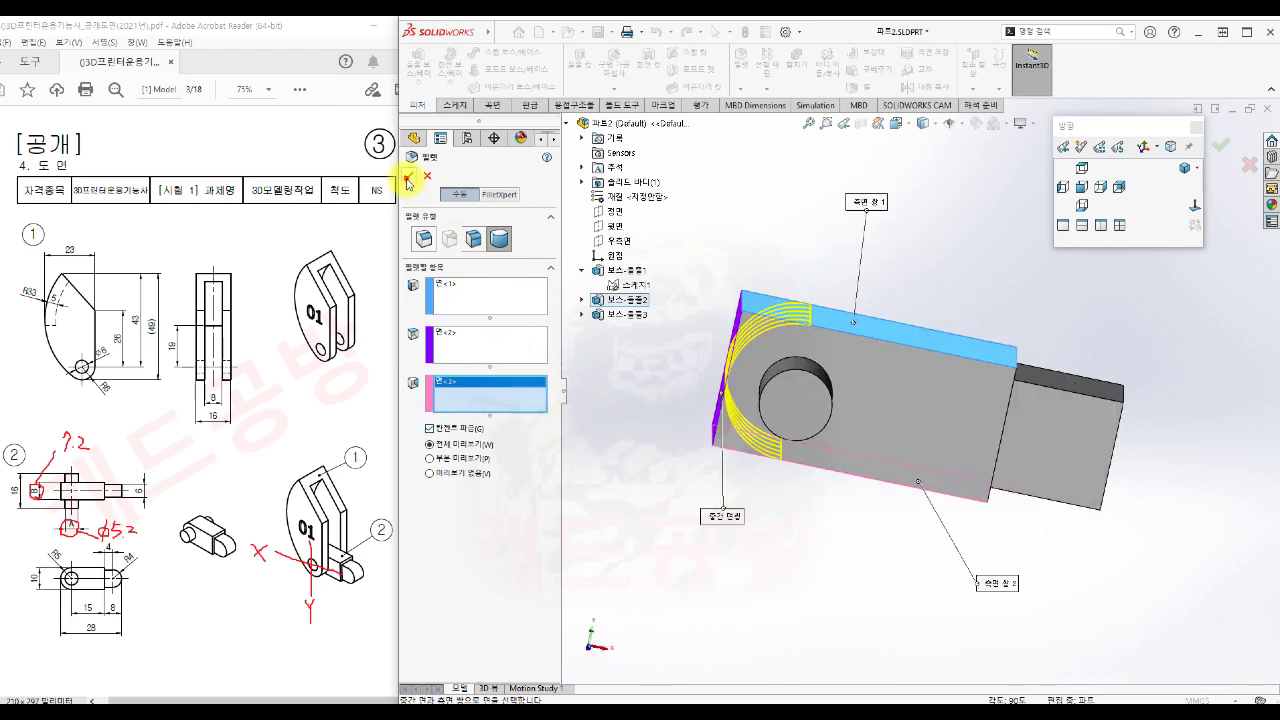
pyautogui.click(408, 175)
# Step: Round the free end of the small block with a full round fillet across its upper, end and lower faces
pyautogui.moveTo(862, 568); pyautogui.dragTo(904, 584, button='middle')
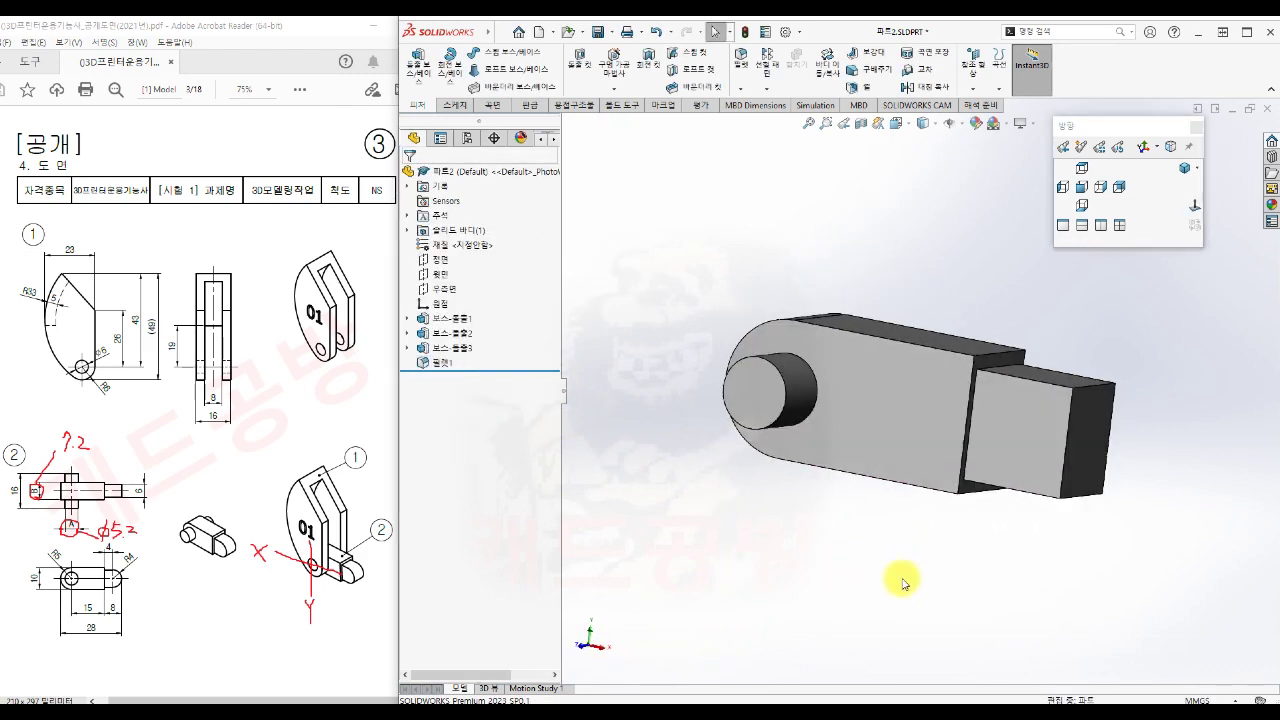
pyautogui.press('s')
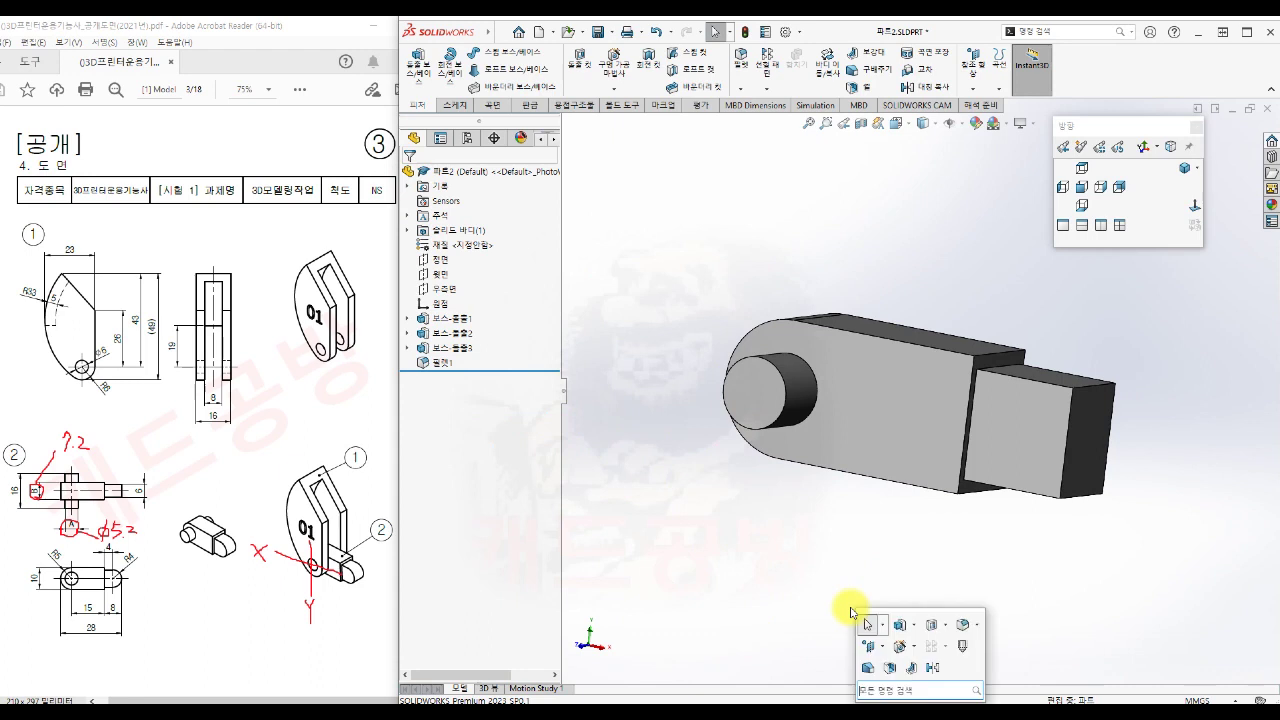
pyautogui.click(965, 625)
pyautogui.moveTo(1176, 477); pyautogui.dragTo(1169, 525, button='middle')
pyautogui.click(1044, 410)
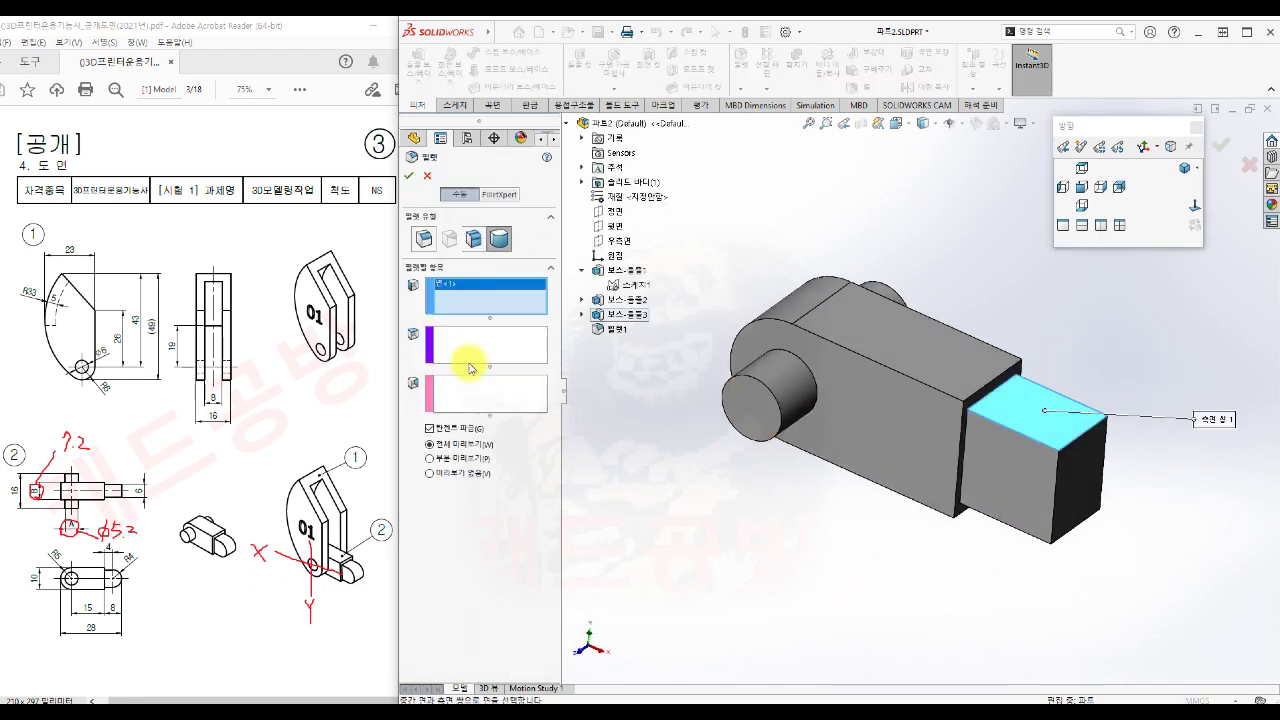
pyautogui.click(1085, 500)
pyautogui.moveTo(909, 594); pyautogui.dragTo(940, 477, button='middle')
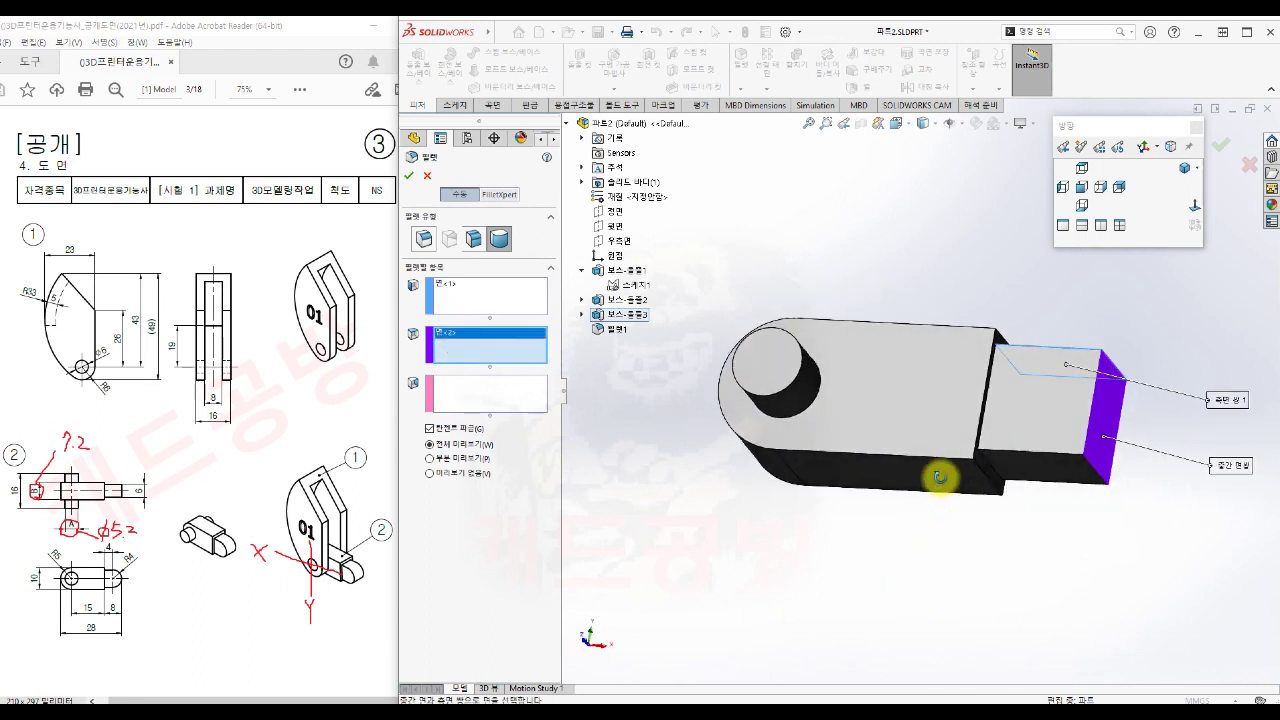
pyautogui.click(476, 390)
pyautogui.click(1056, 472)
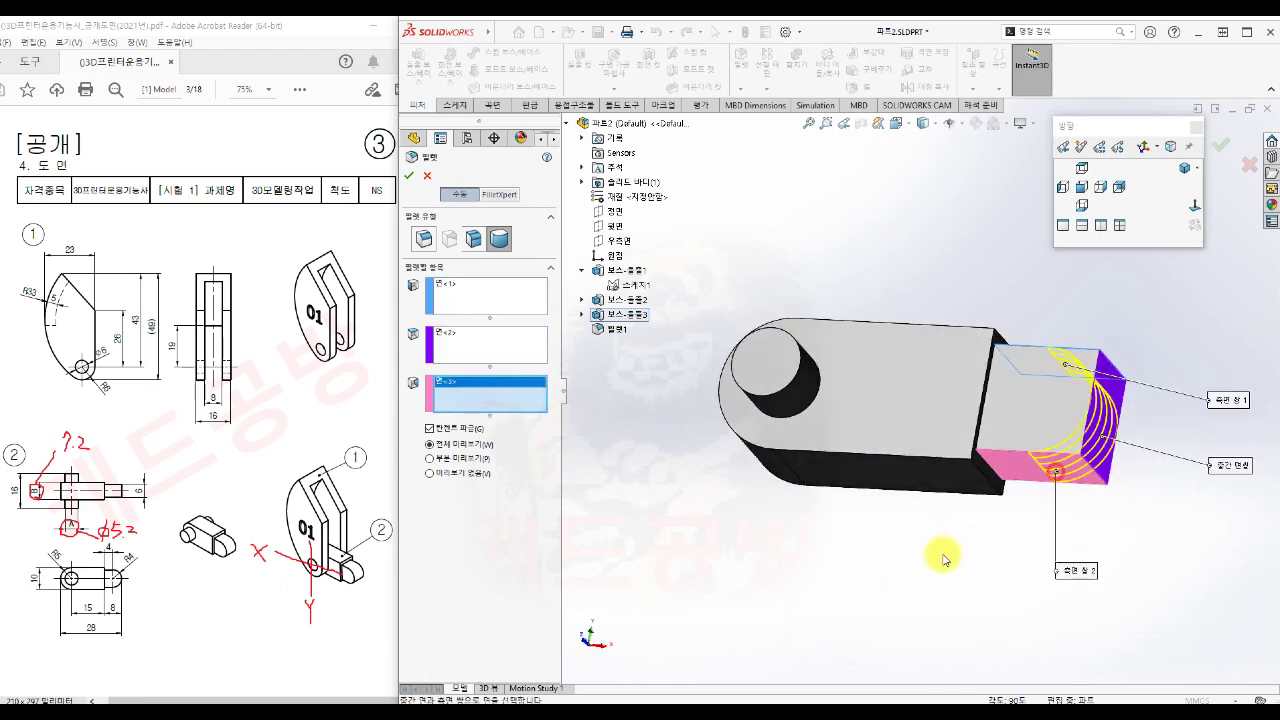
pyautogui.click(408, 175)
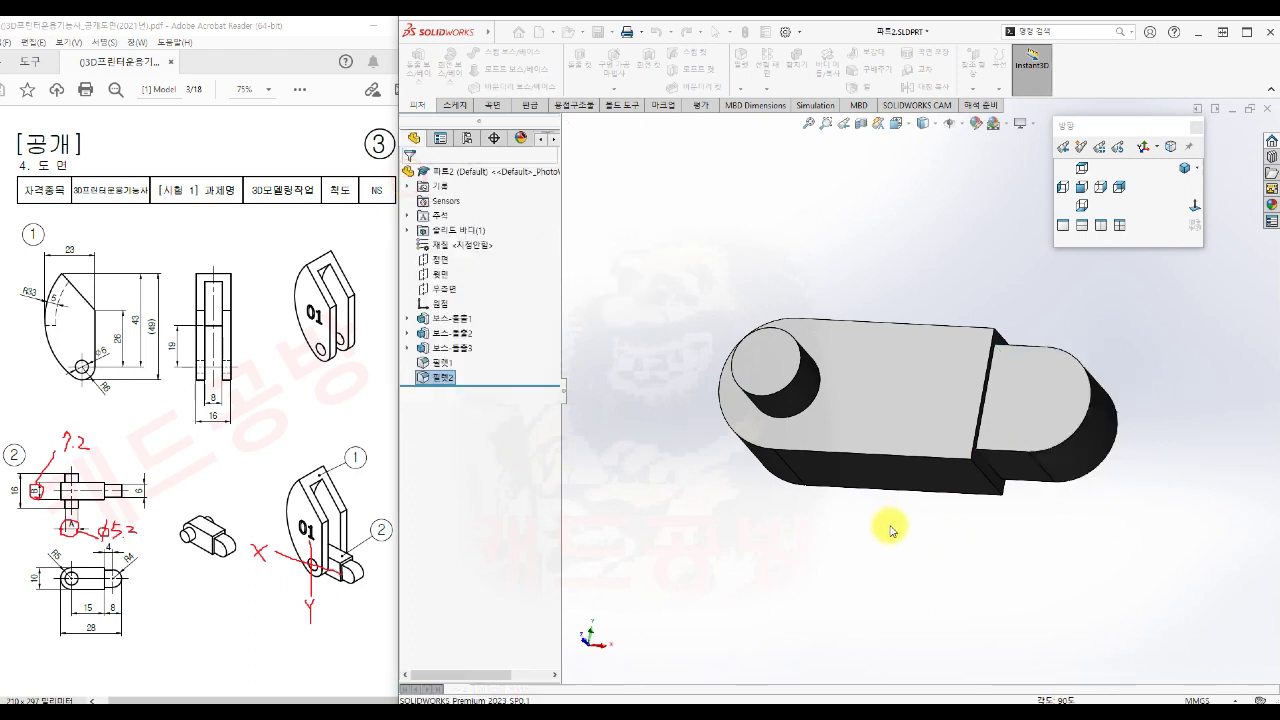
# Step: Return the finished link to the isometric view, save the part and close it
pyautogui.click(1184, 168)
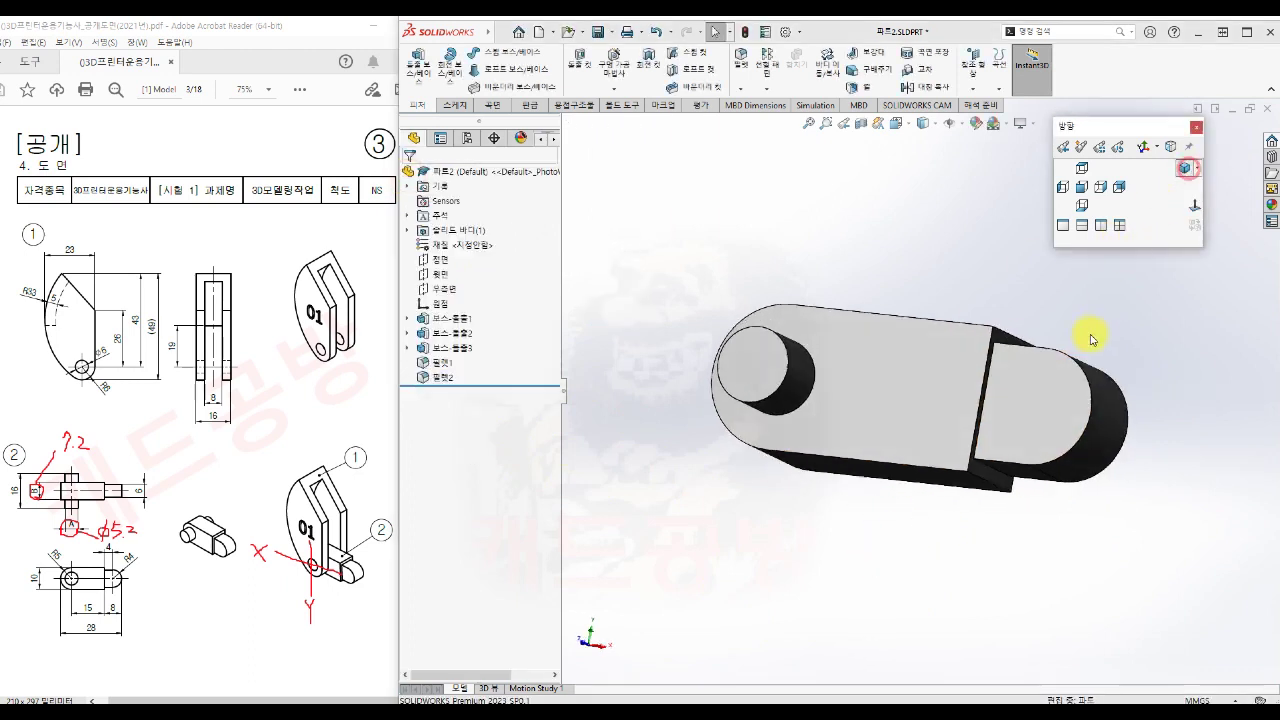
pyautogui.scroll(2, 953, 561)
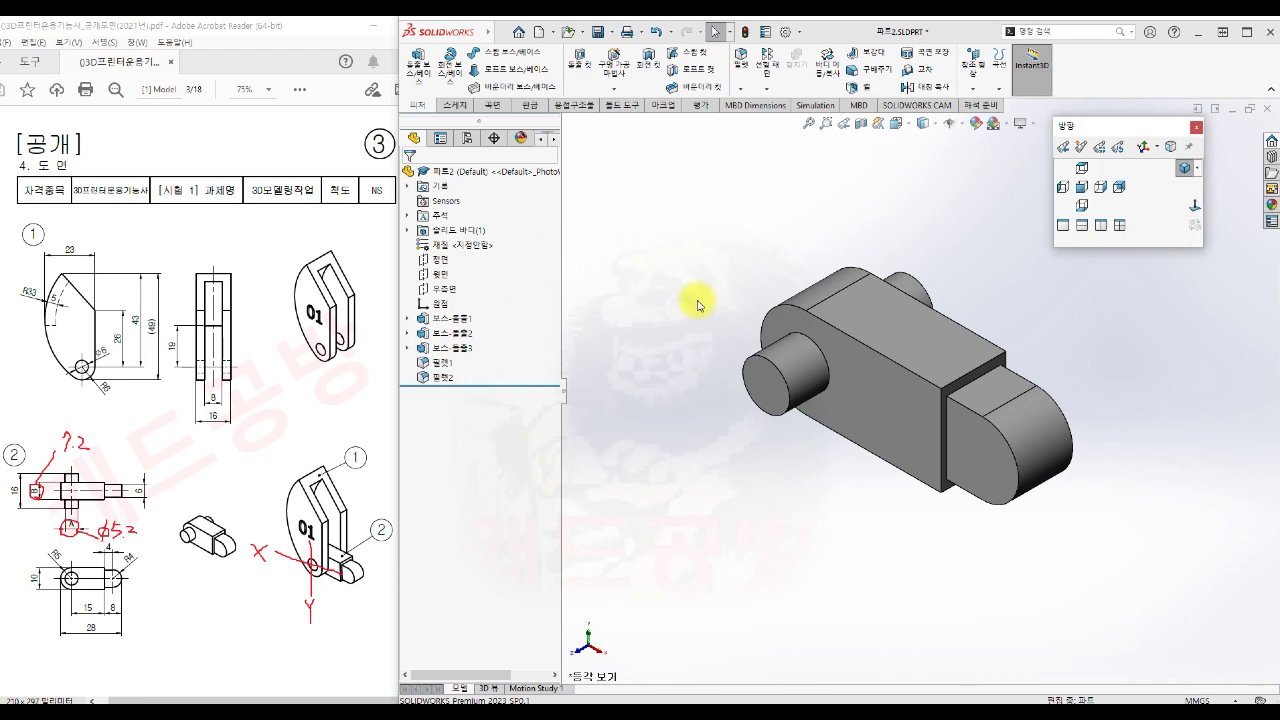
pyautogui.click(597, 33)
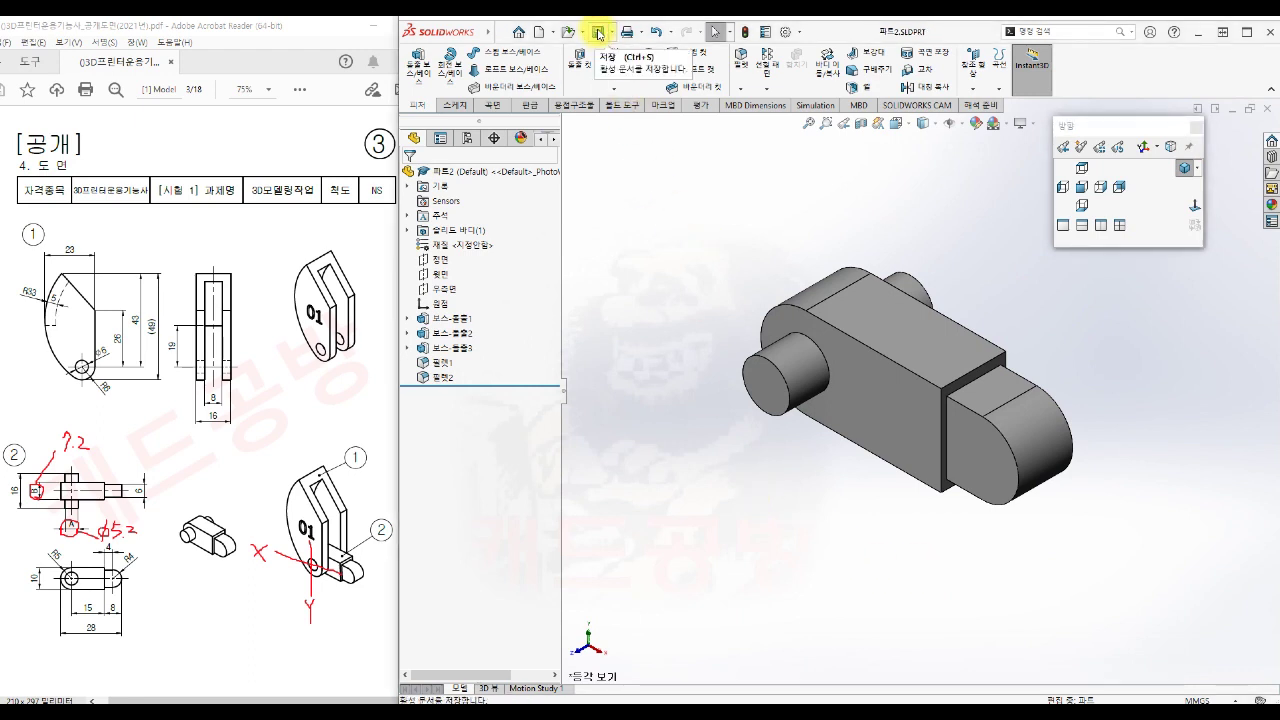
pyautogui.click(1268, 110)
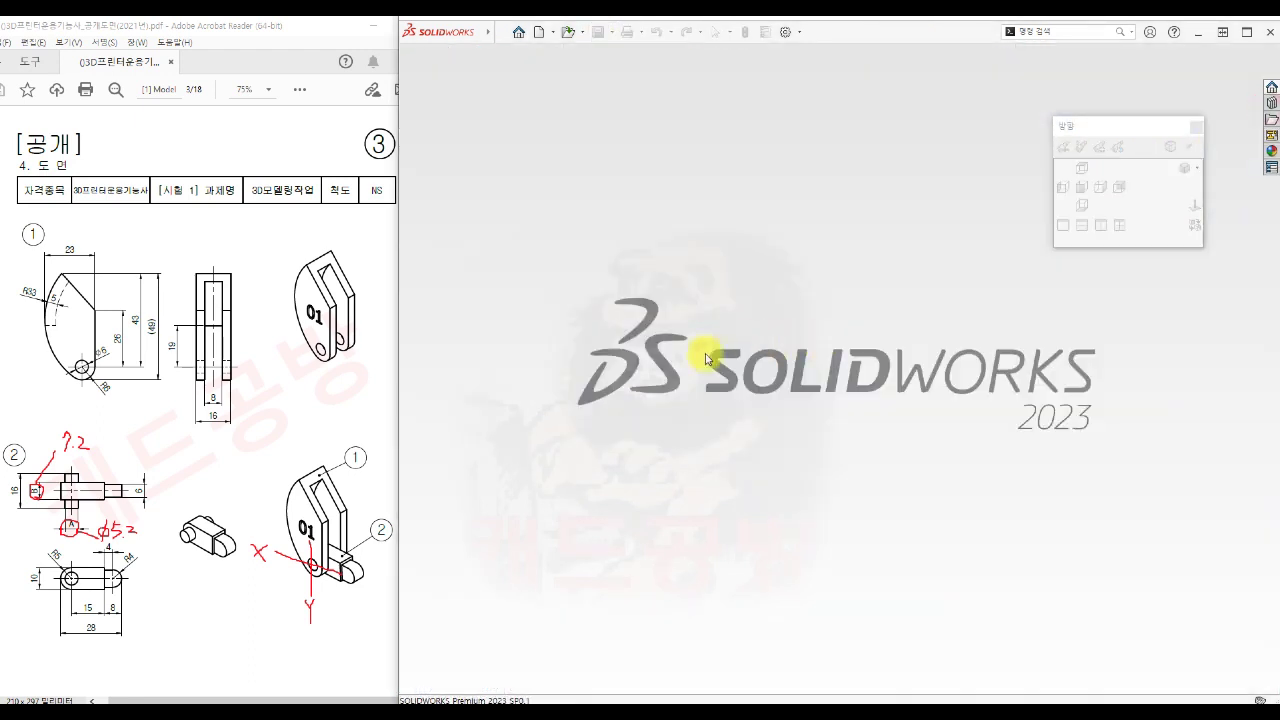
# Step: Create a new assembly document
pyautogui.click(538, 32)
pyautogui.click(684, 222)
pyautogui.click(884, 482)
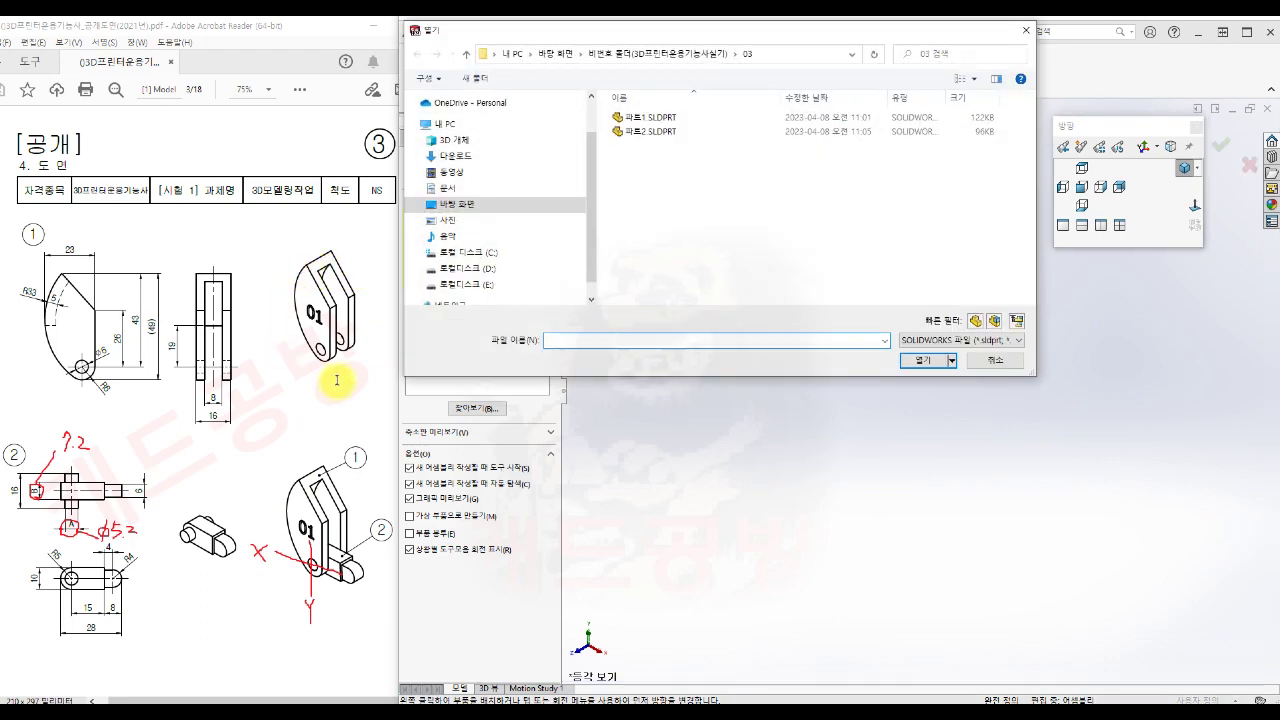
# Step: Insert 파트1.SLDPRT as the first component, fixed at the assembly origin
pyautogui.click(662, 117)
pyautogui.click(922, 360)
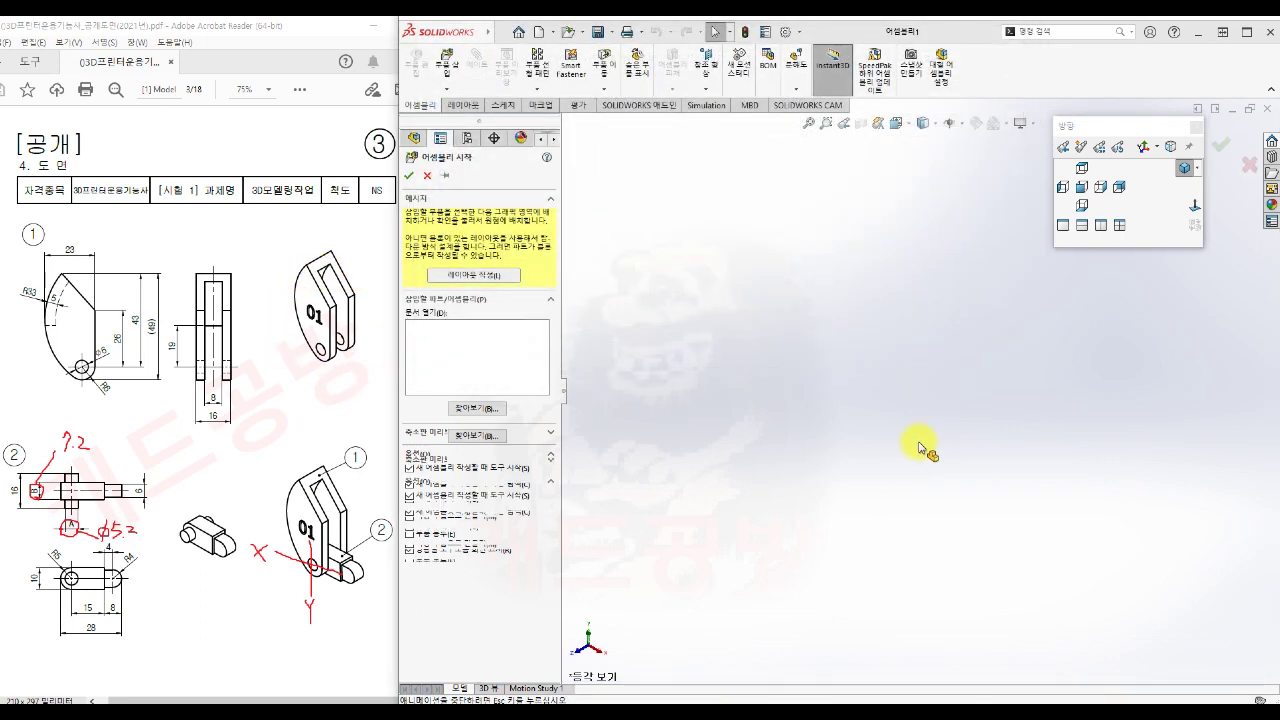
pyautogui.scroll(-3, 920, 430)
pyautogui.scroll(4, 922, 420)
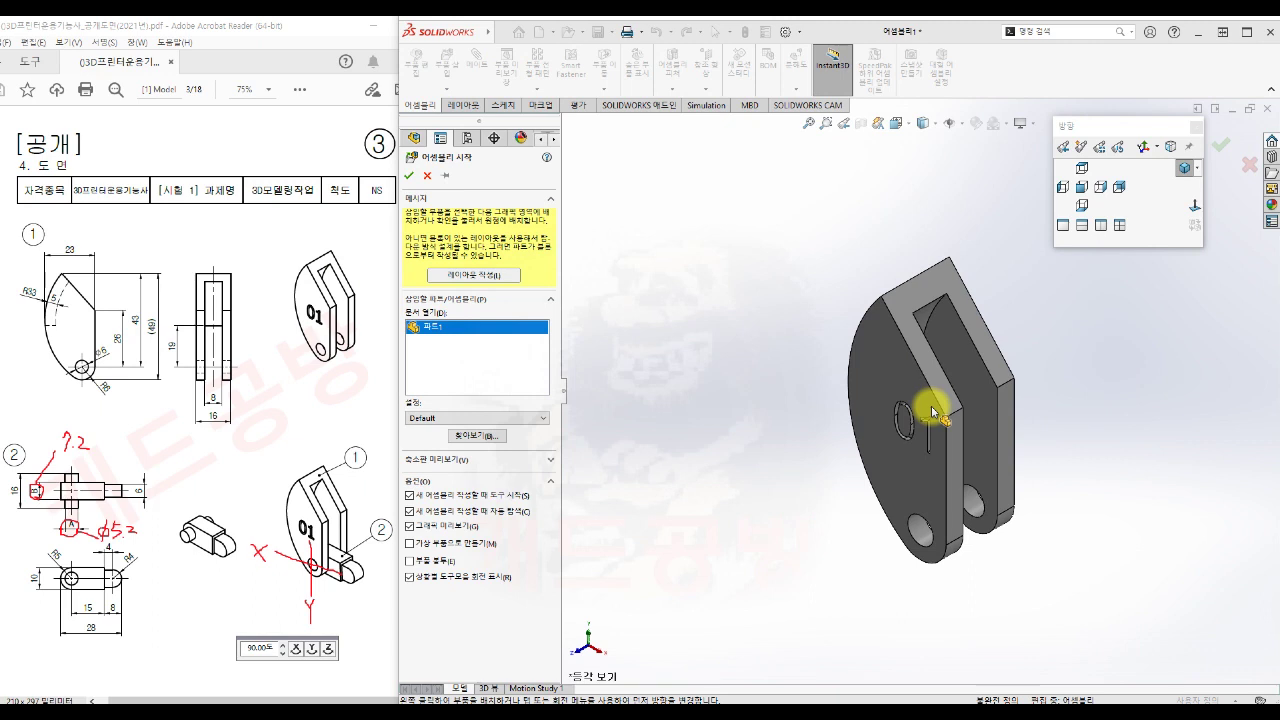
pyautogui.scroll(2, 931, 411)
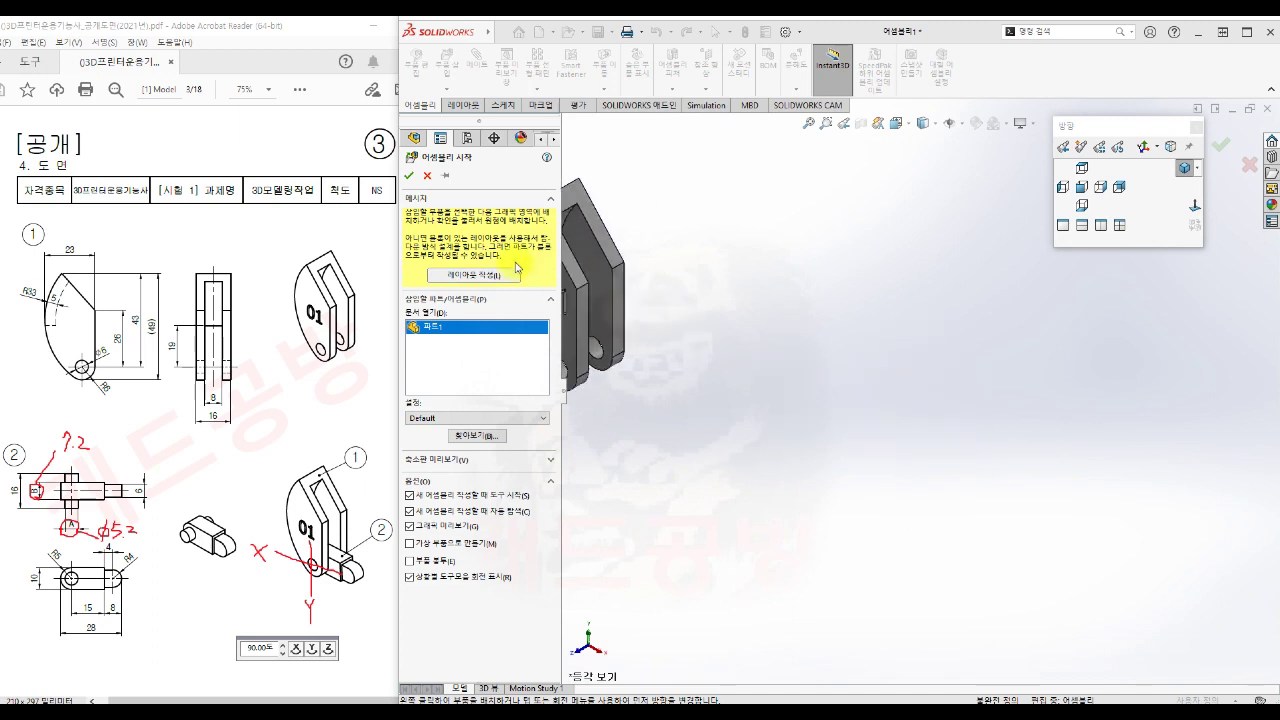
pyautogui.click(409, 176)
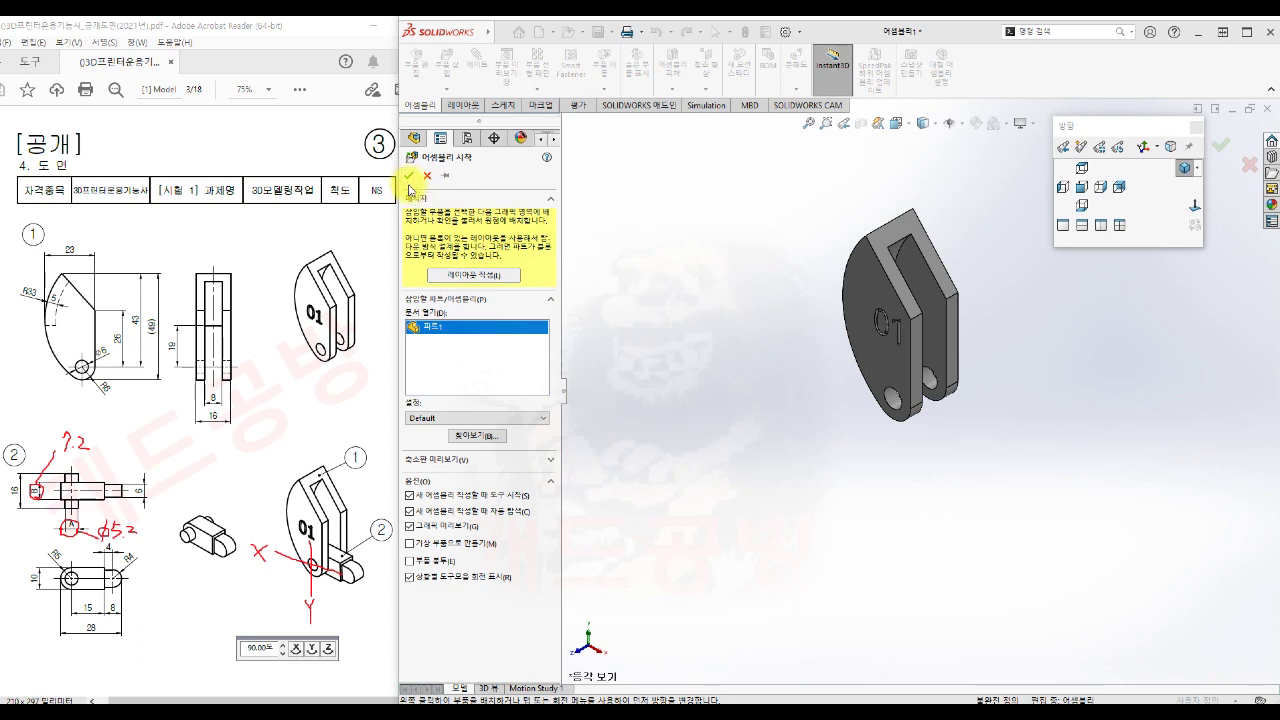
pyautogui.click(409, 176)
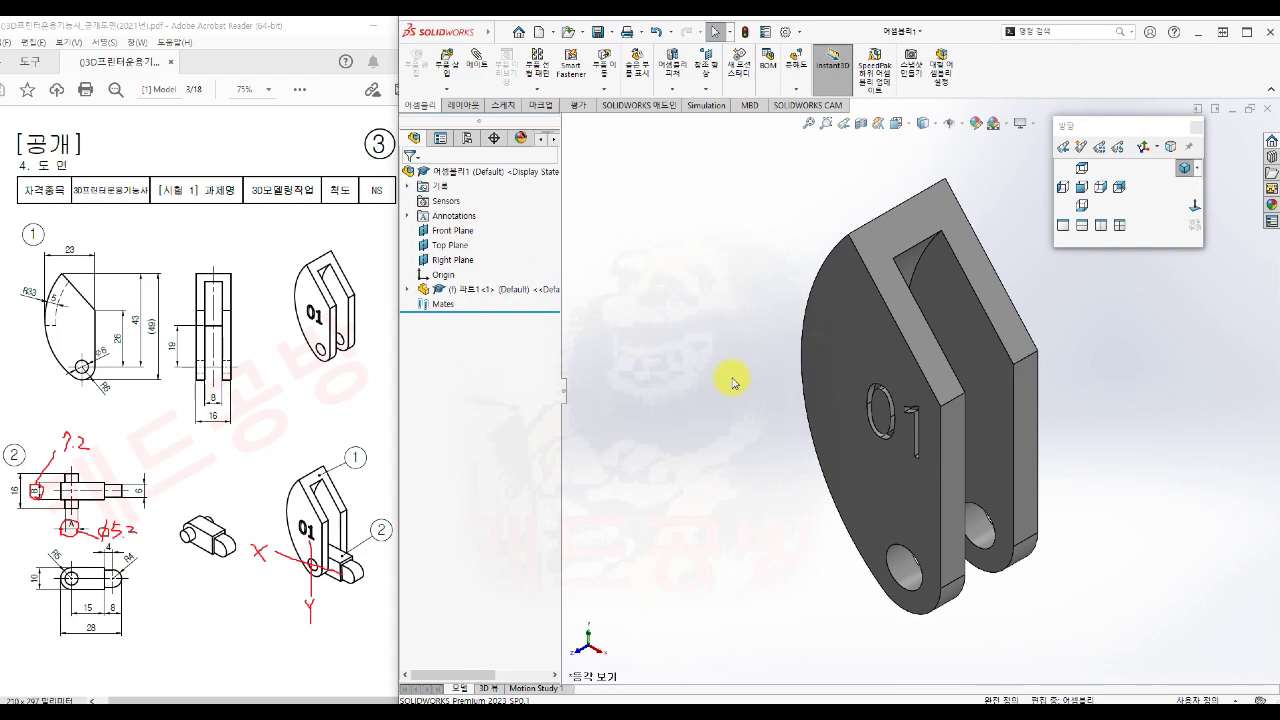
# Step: Insert 파트2.SLDPRT and place the link freely just below the lever's holes
pyautogui.press('s')
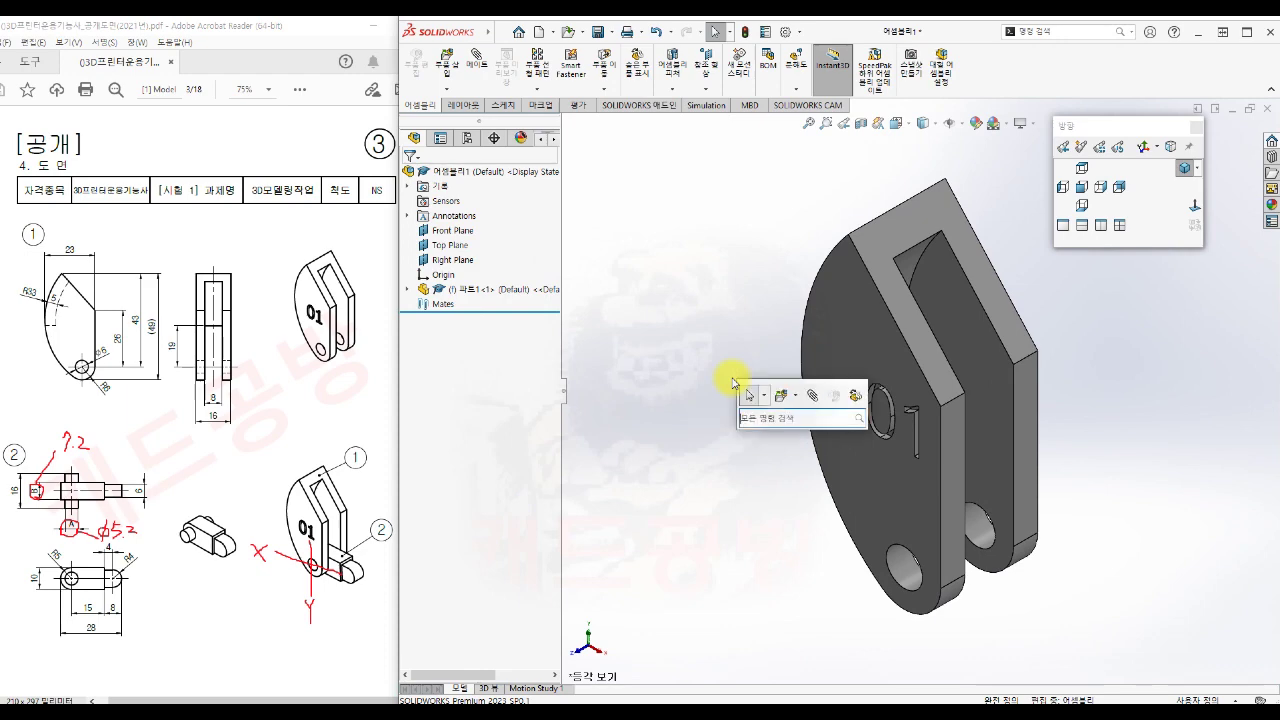
pyautogui.click(783, 399)
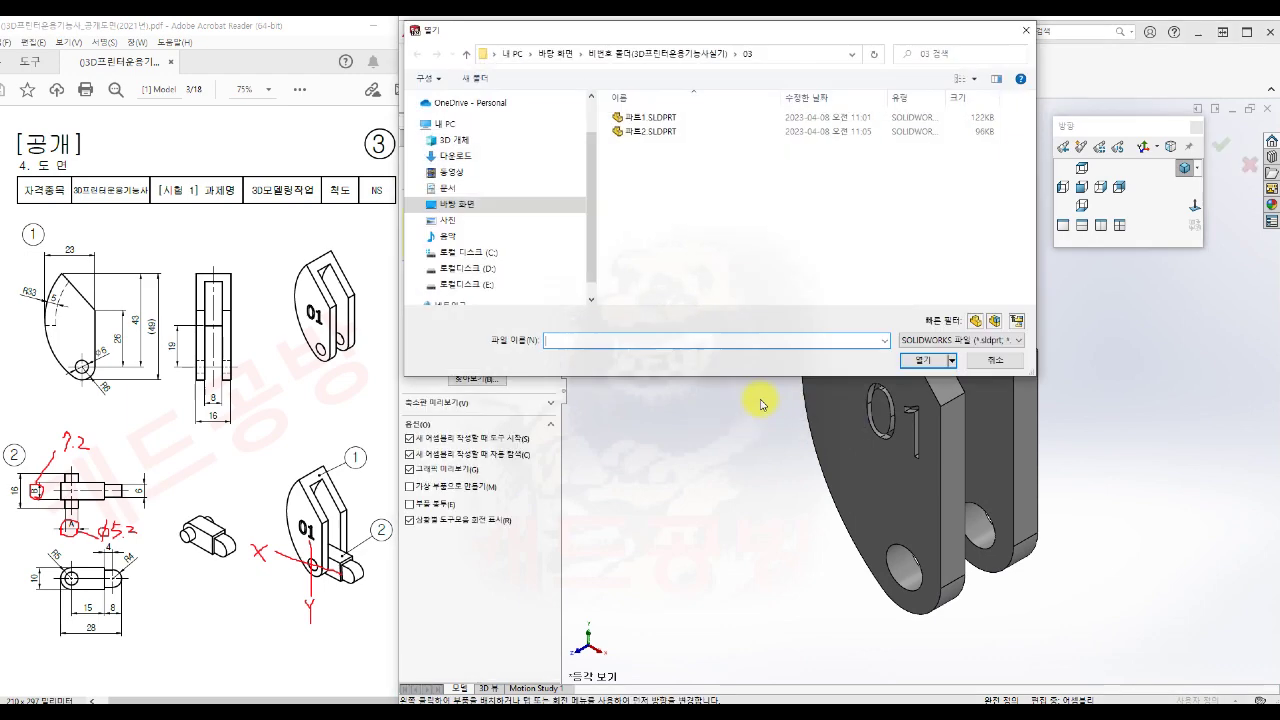
pyautogui.click(645, 131)
pyautogui.click(923, 378)
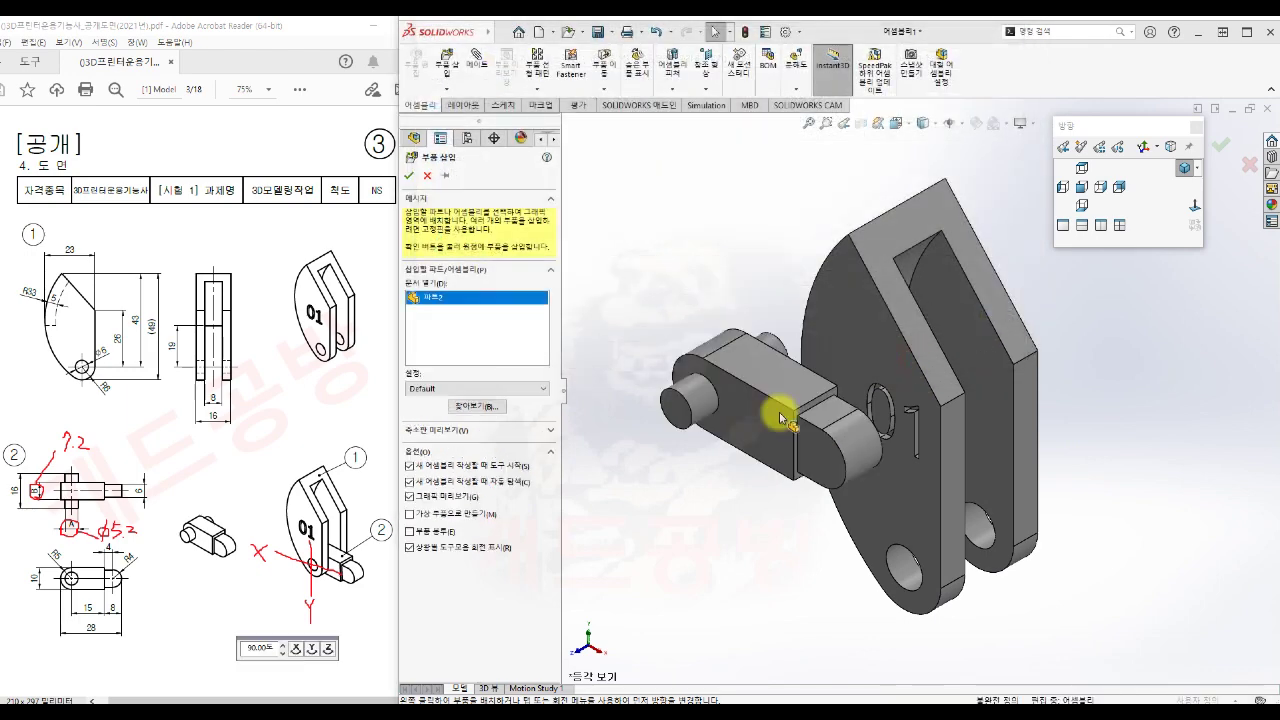
pyautogui.scroll(-3, 770, 432)
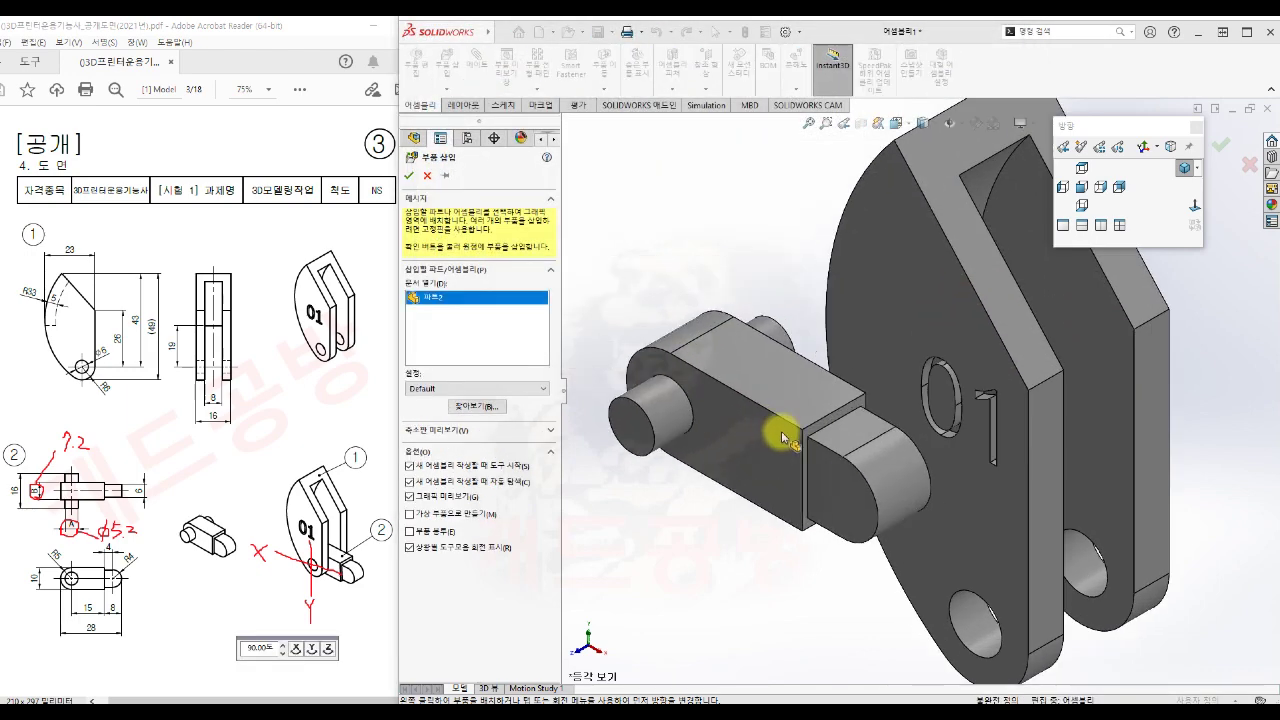
pyautogui.scroll(5, 770, 432)
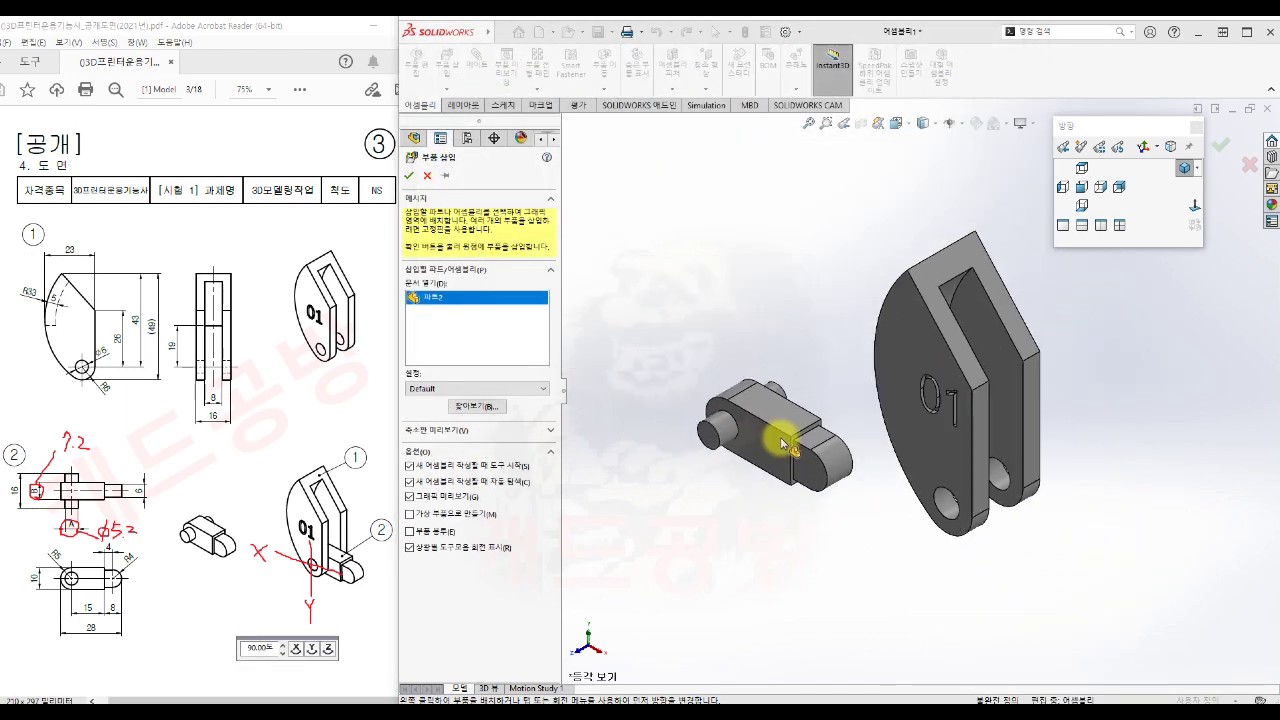
pyautogui.keyDown('ctrl'); pyautogui.moveTo(1030, 605); pyautogui.dragTo(943, 520, button='middle'); pyautogui.keyUp('ctrl')
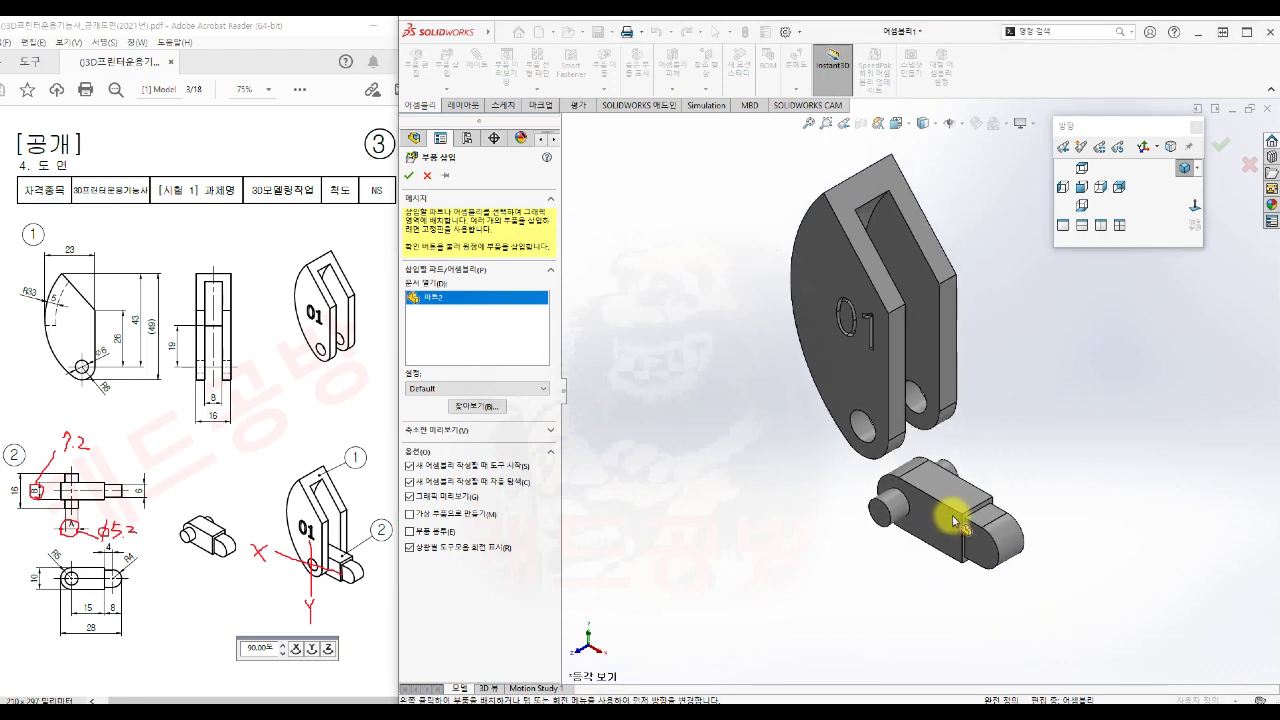
pyautogui.keyDown('ctrl'); pyautogui.moveTo(955, 520); pyautogui.dragTo(1003, 533, button='middle'); pyautogui.keyUp('ctrl')
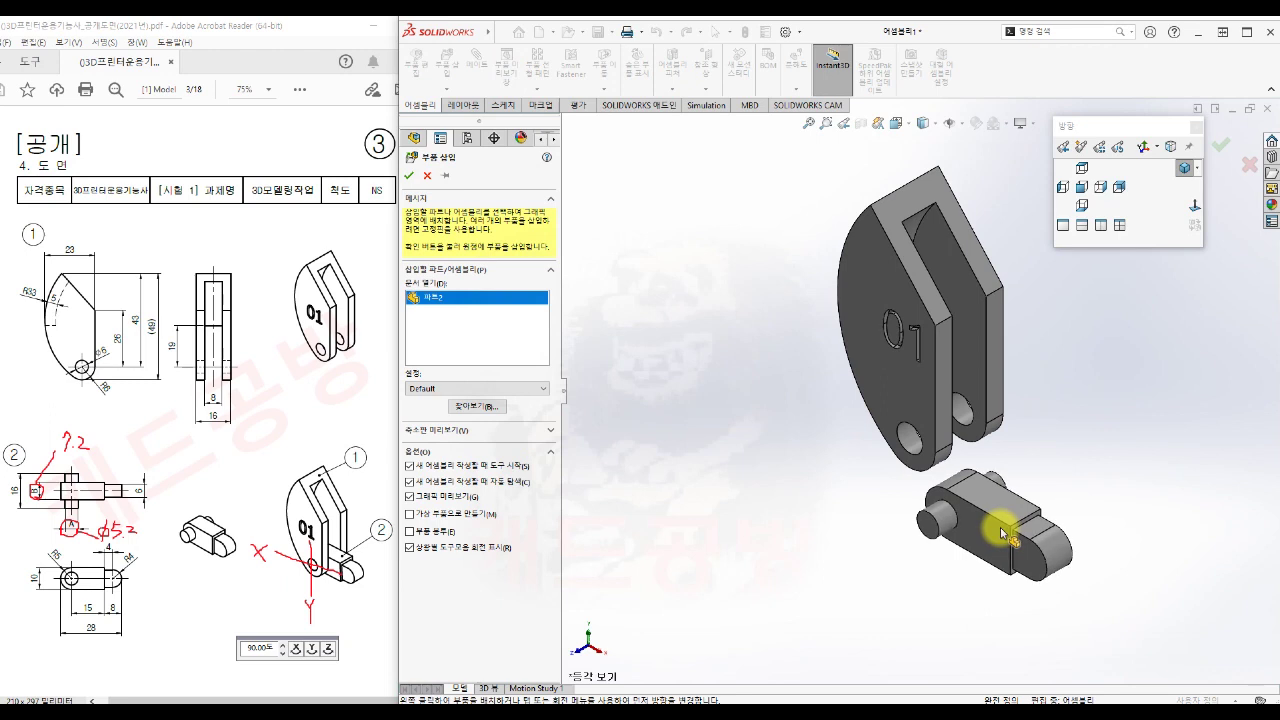
pyautogui.click(1003, 533)
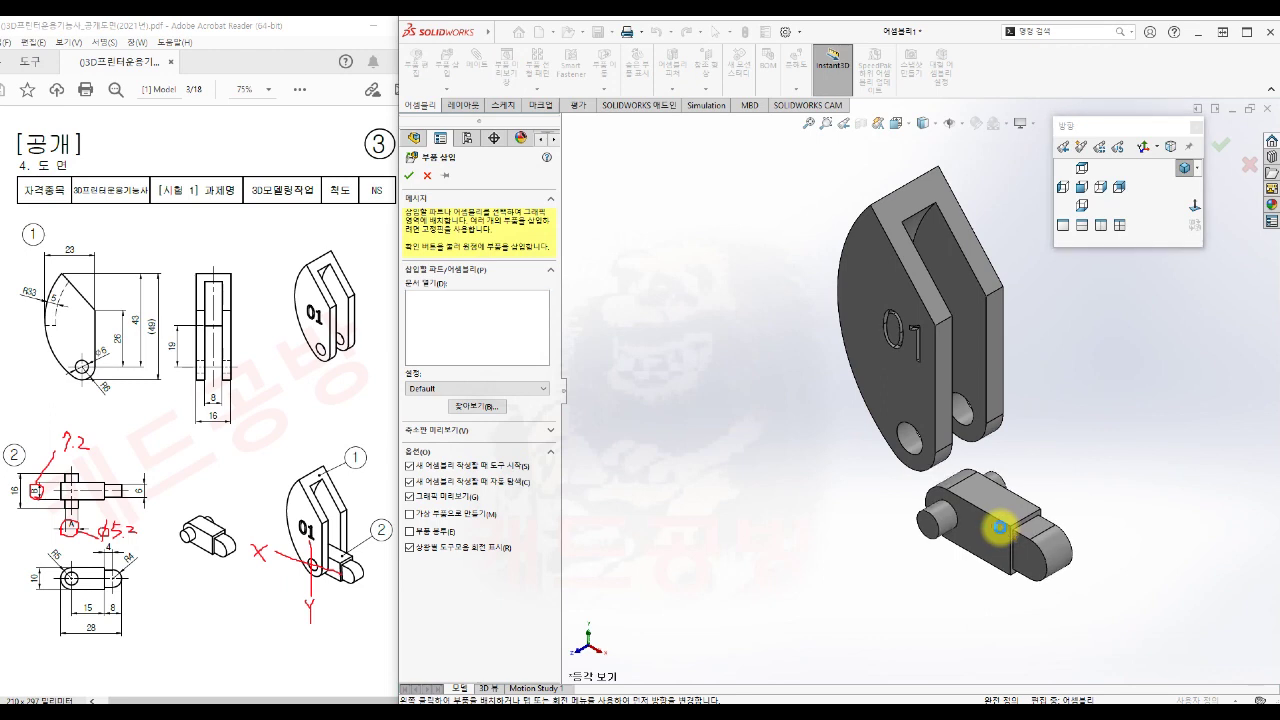
# Step: Expand both parts in the feature tree and mate the lever's pin hole concentric with the link's pin
pyautogui.click(718, 407)
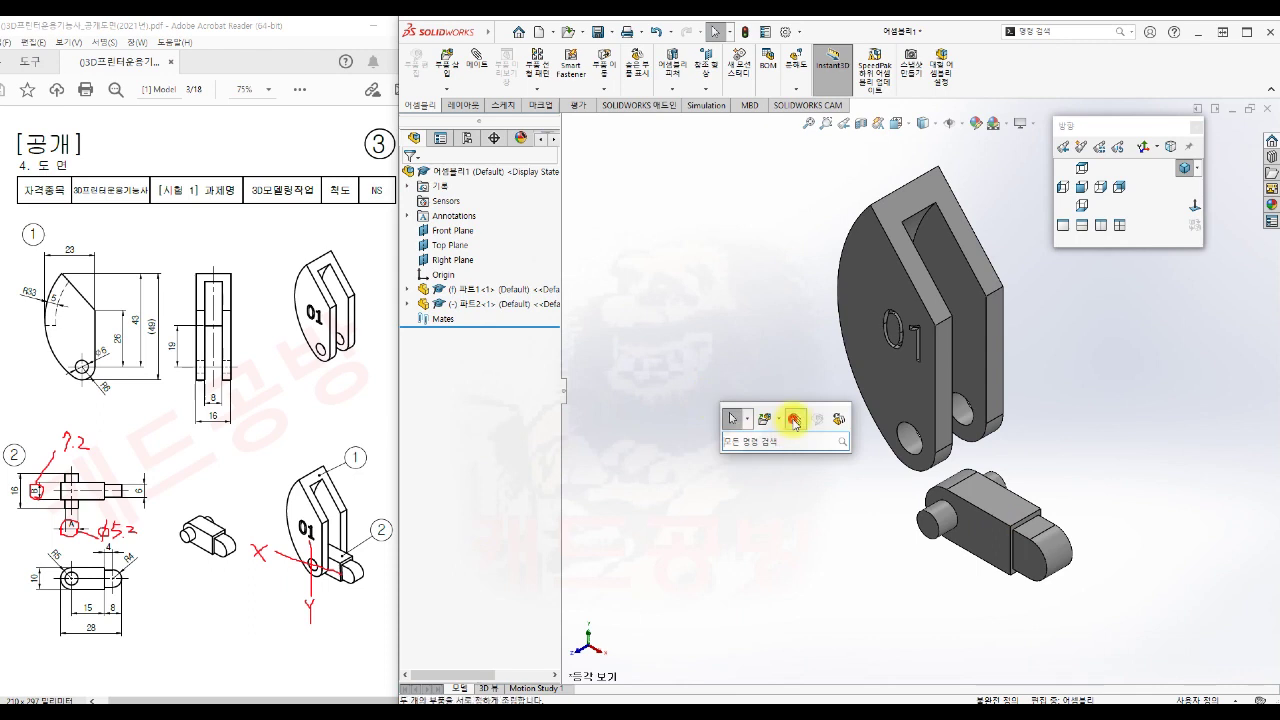
pyautogui.press('m')
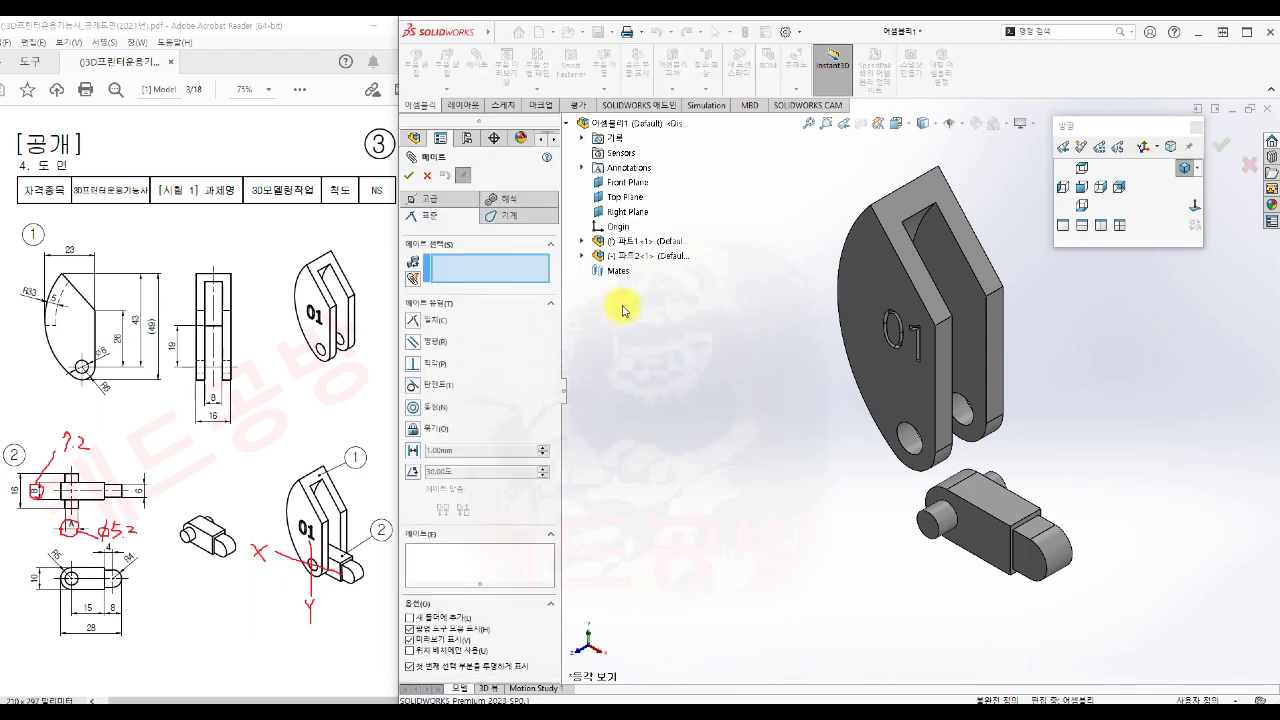
pyautogui.click(582, 256)
pyautogui.click(583, 241)
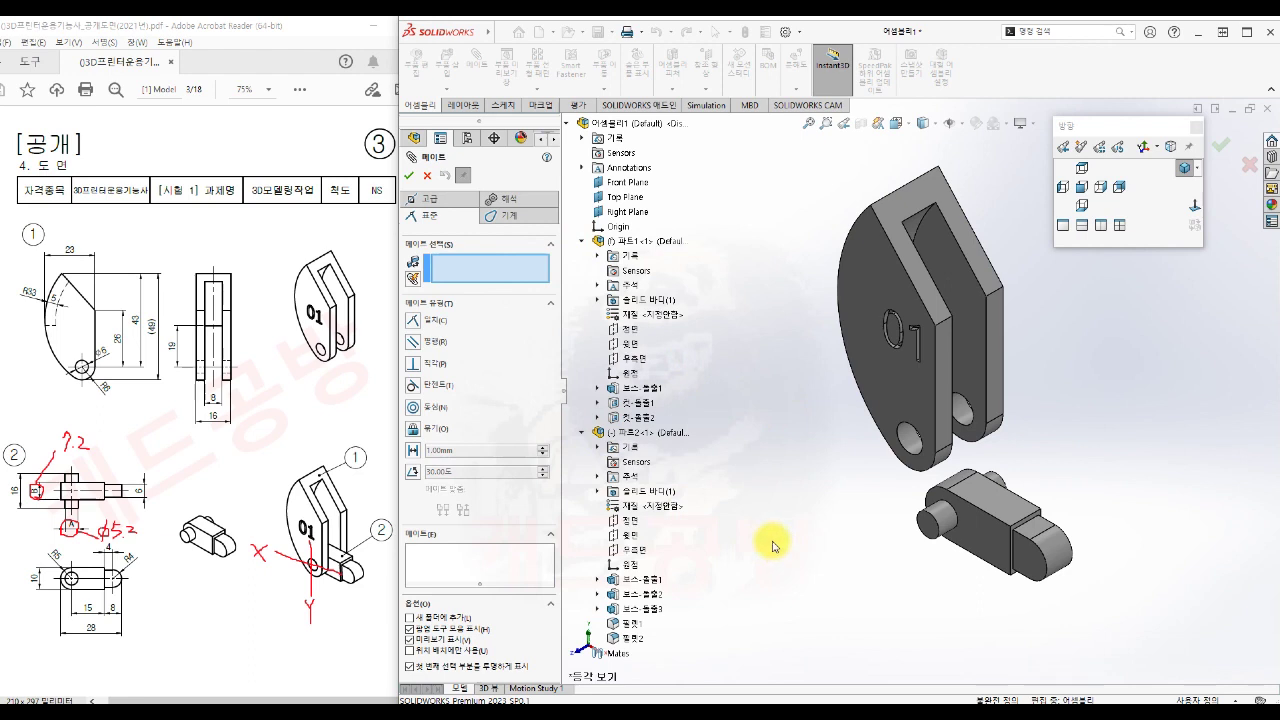
pyautogui.click(909, 447)
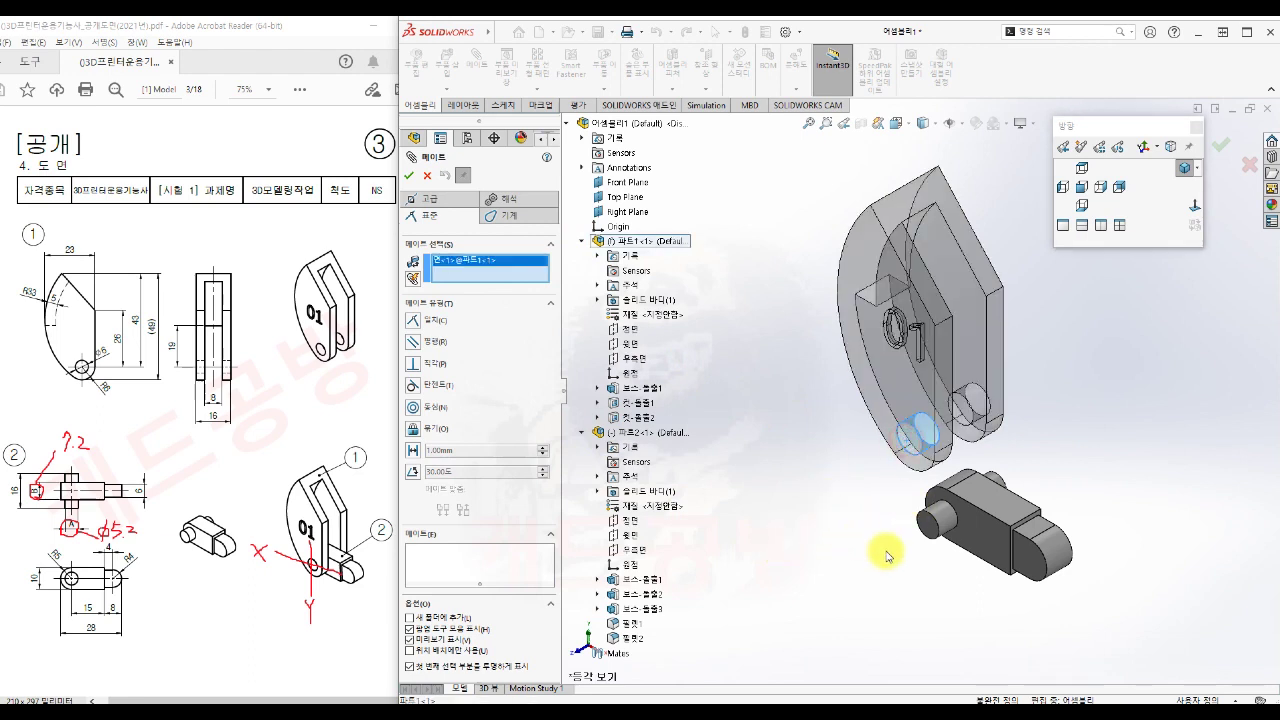
pyautogui.click(930, 520)
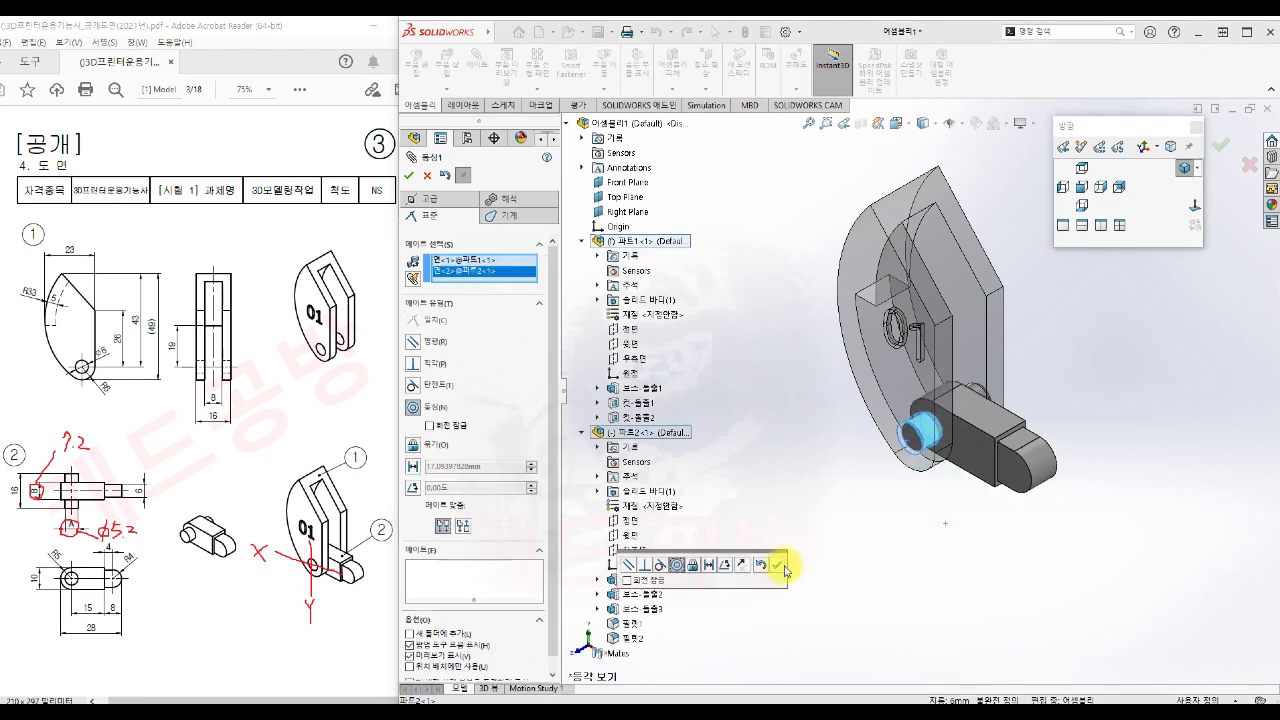
pyautogui.click(781, 567)
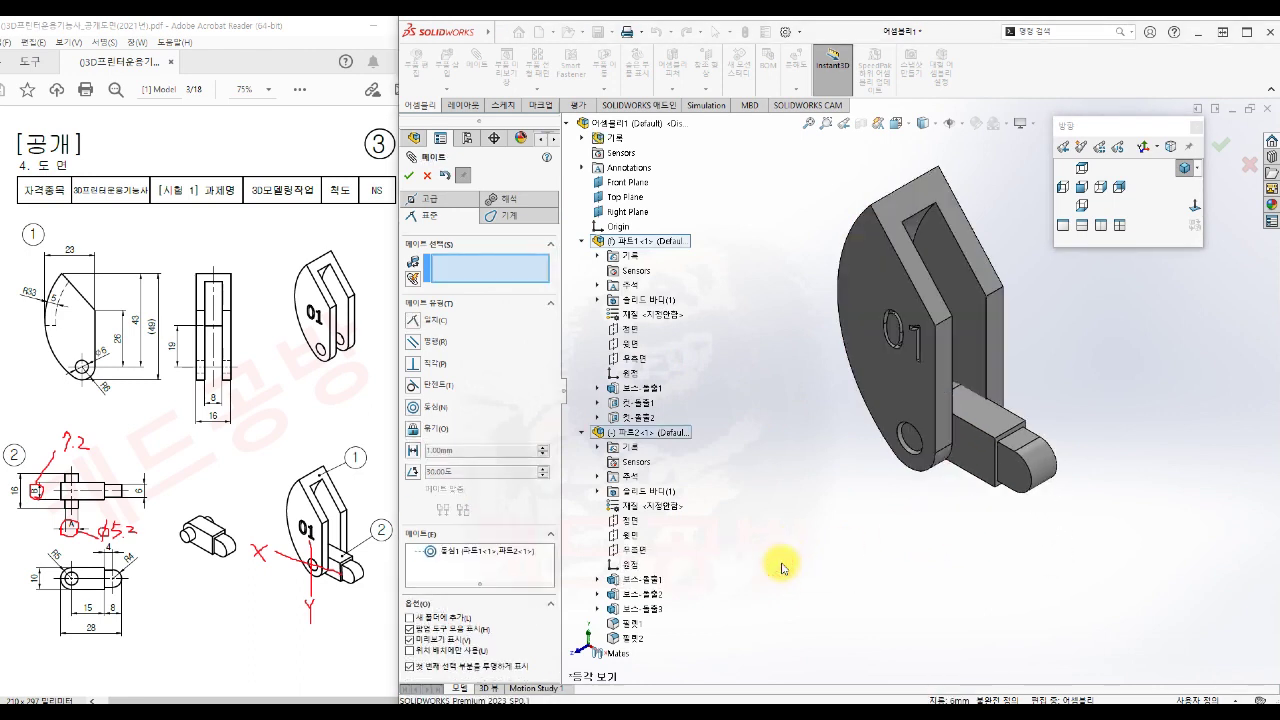
# Step: Add a 90-degree angle mate between the right plane (우측면) of 파트1 and the top plane (윗면) of 파트2
pyautogui.click(1081, 187)
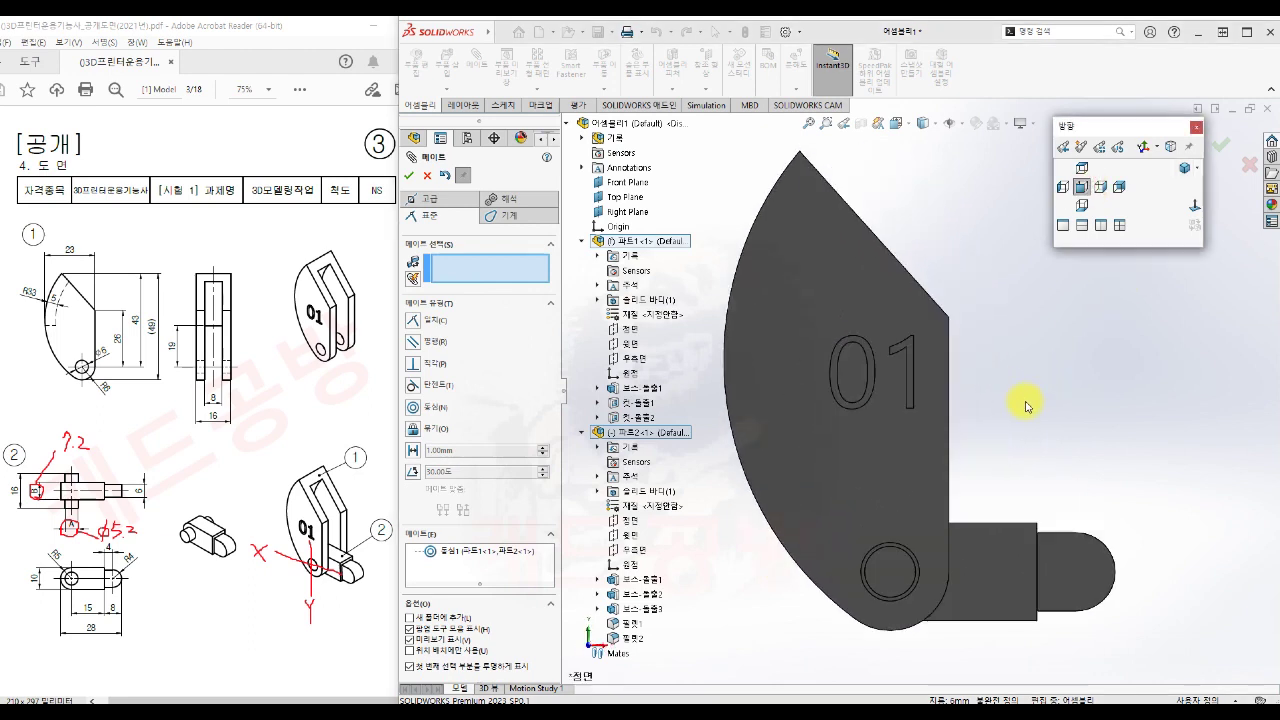
pyautogui.scroll(2, 1028, 402)
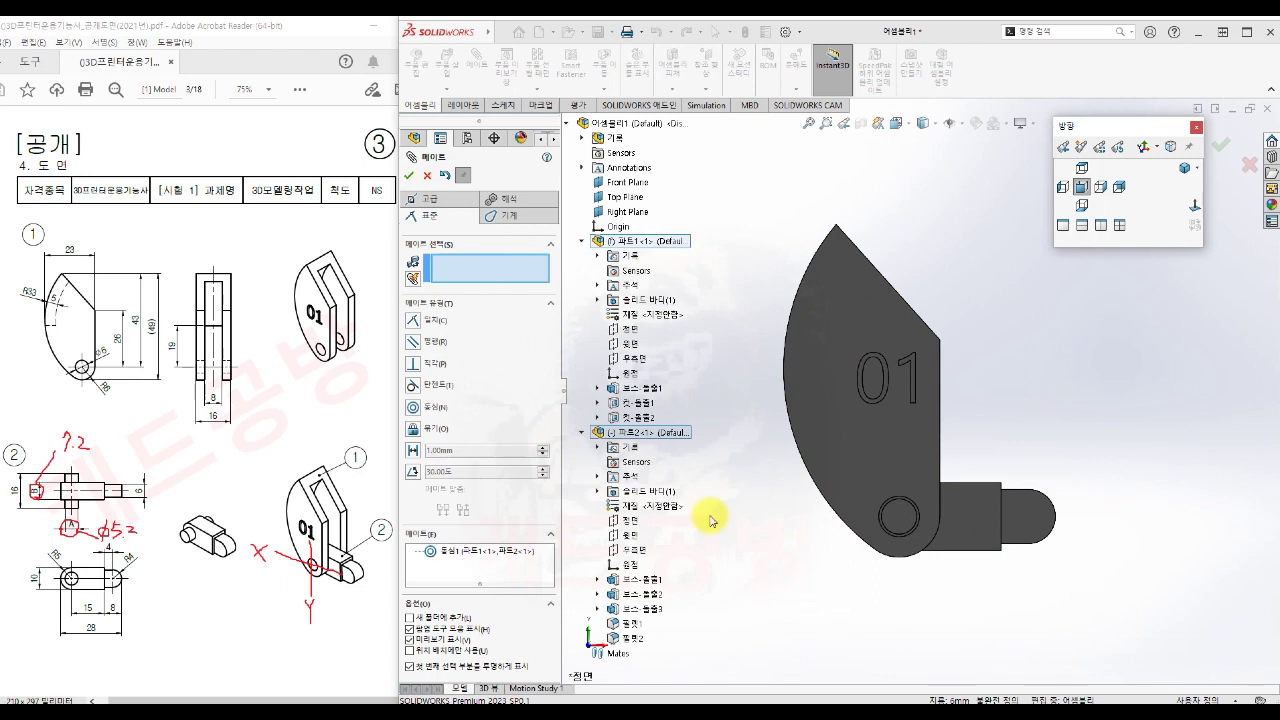
pyautogui.click(632, 359)
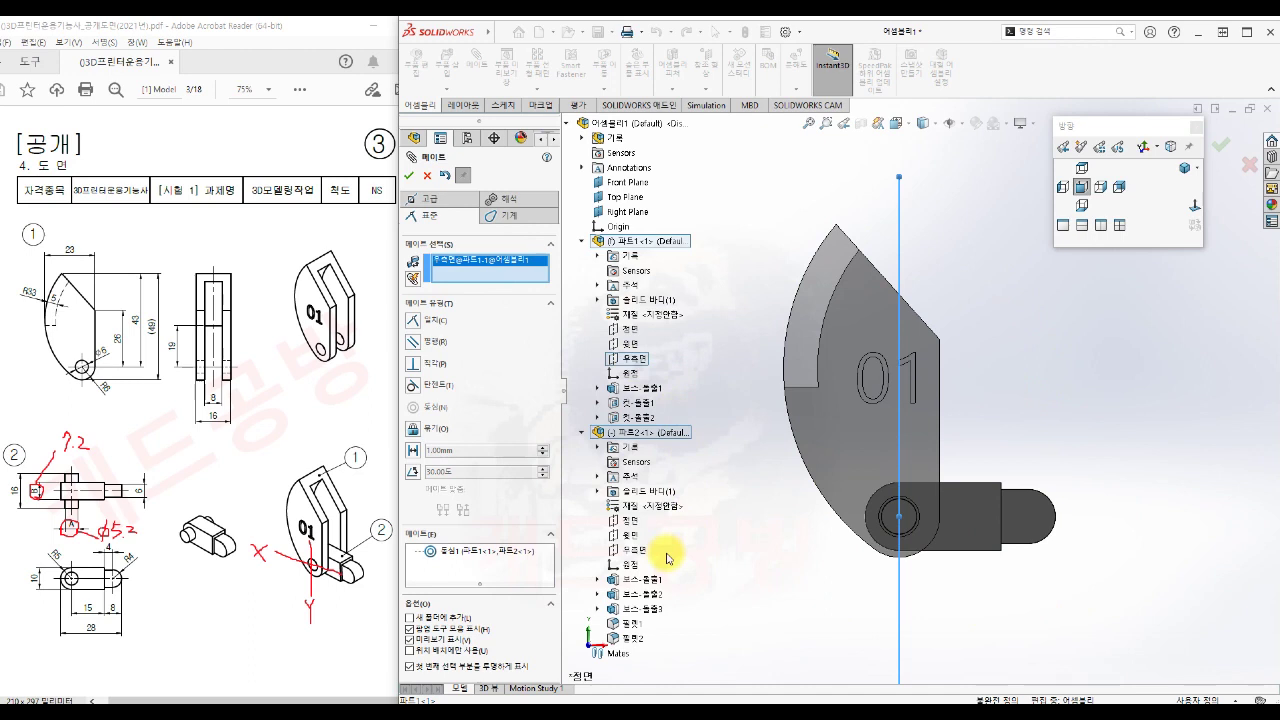
pyautogui.click(630, 535)
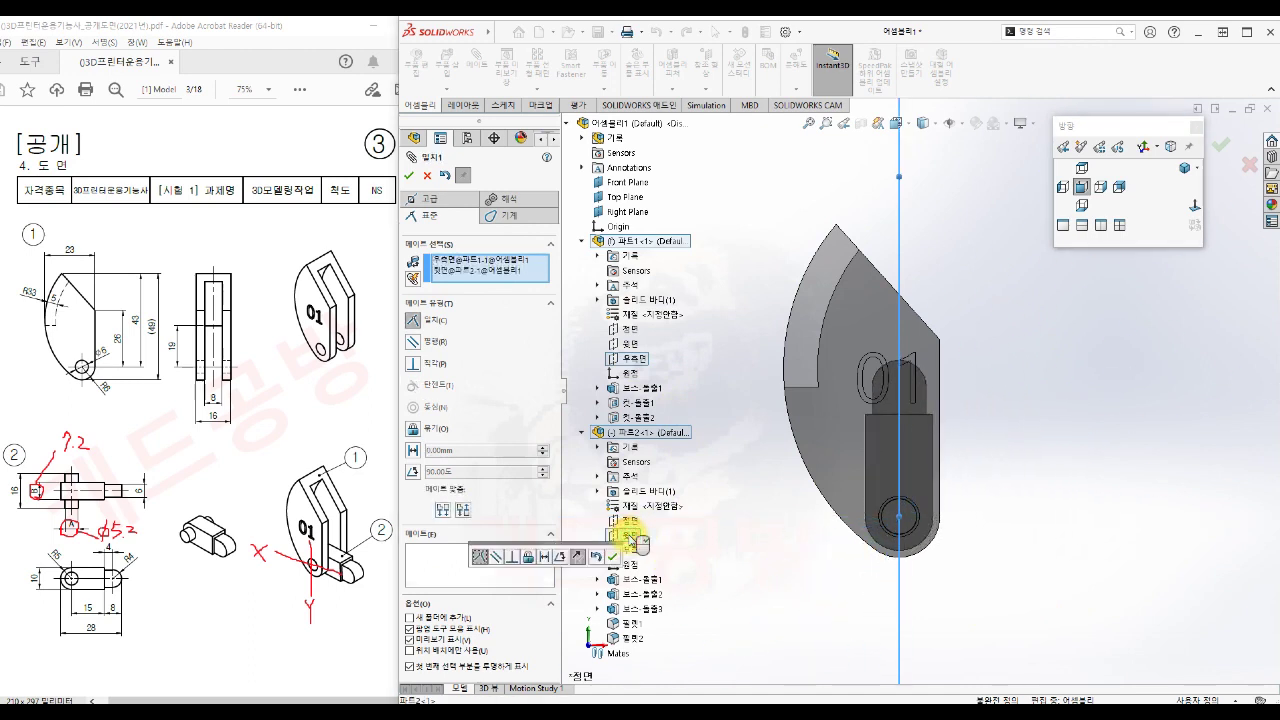
pyautogui.click(557, 559)
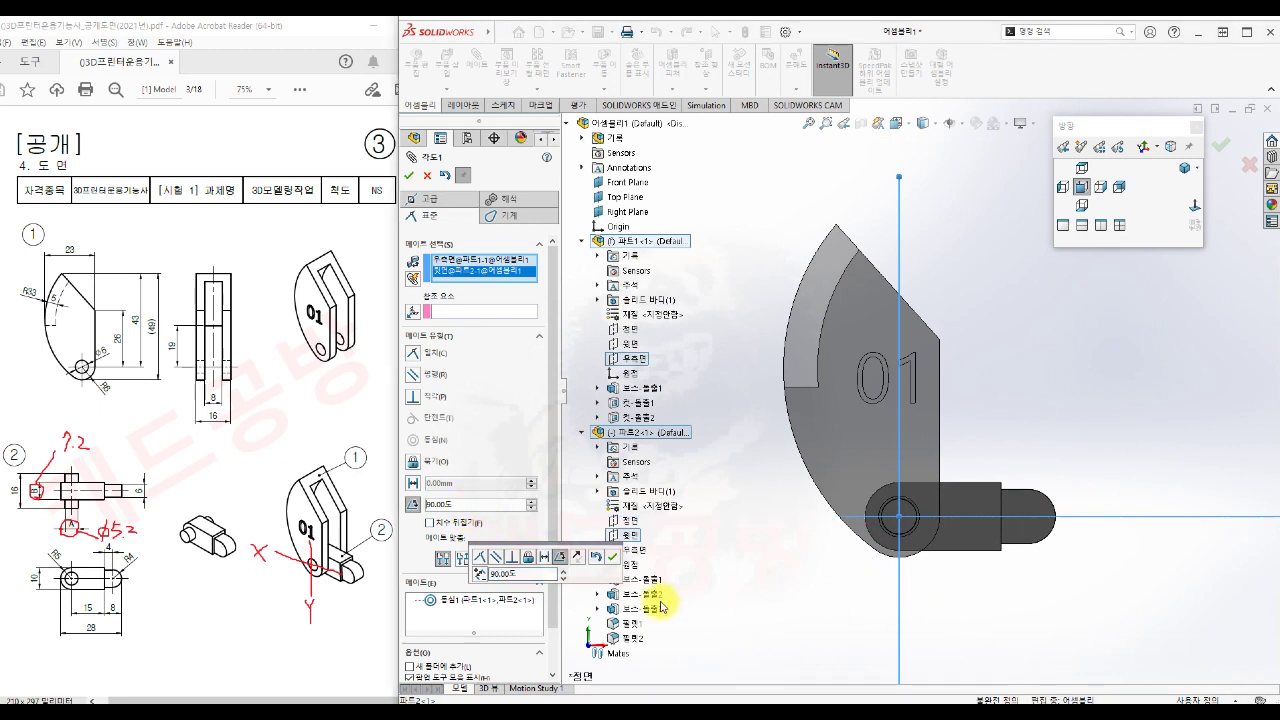
pyautogui.click(613, 560)
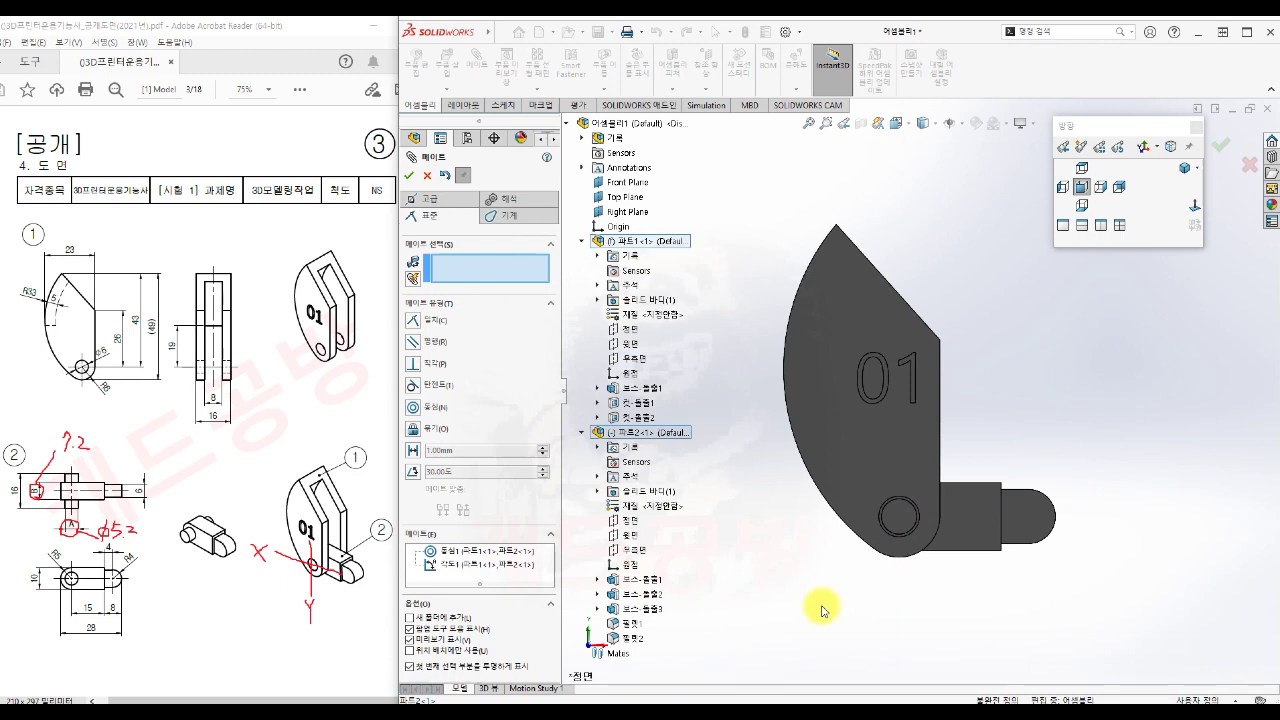
# Step: Centre the link in the fork by mating the front planes (정면) of 파트1 and 파트2 coincident, and finish mating
pyautogui.click(1100, 187)
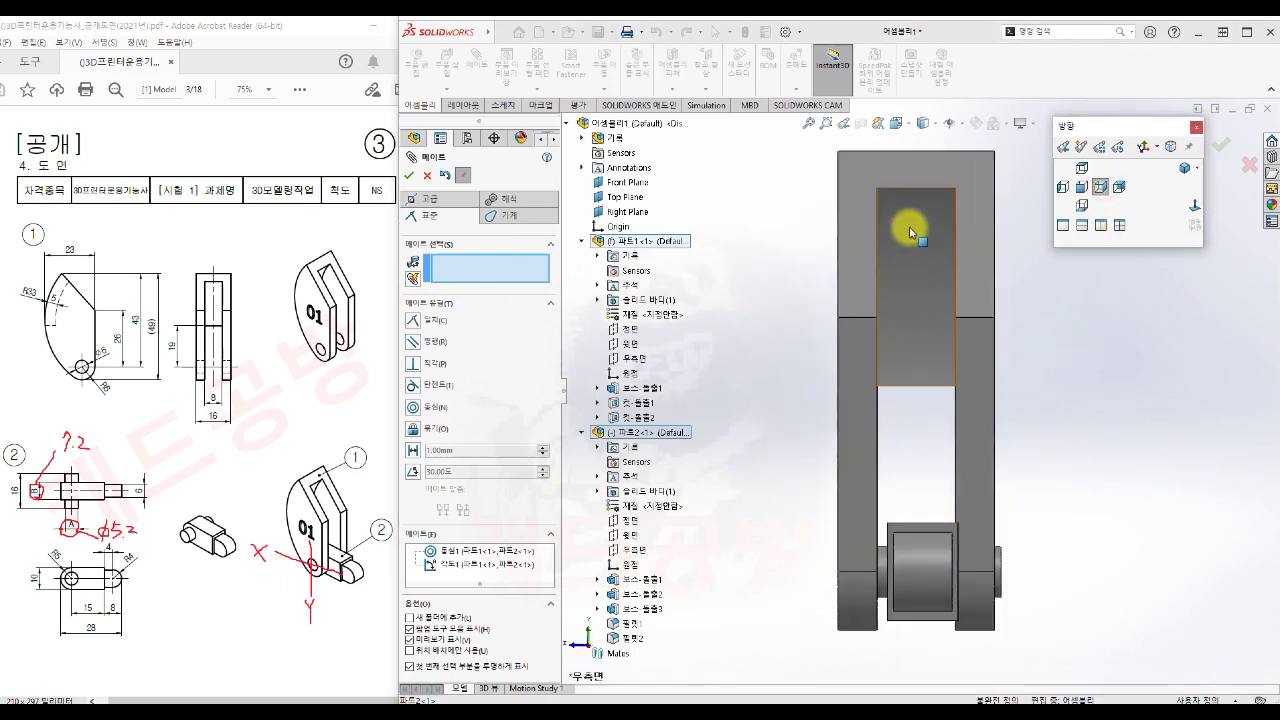
pyautogui.click(629, 331)
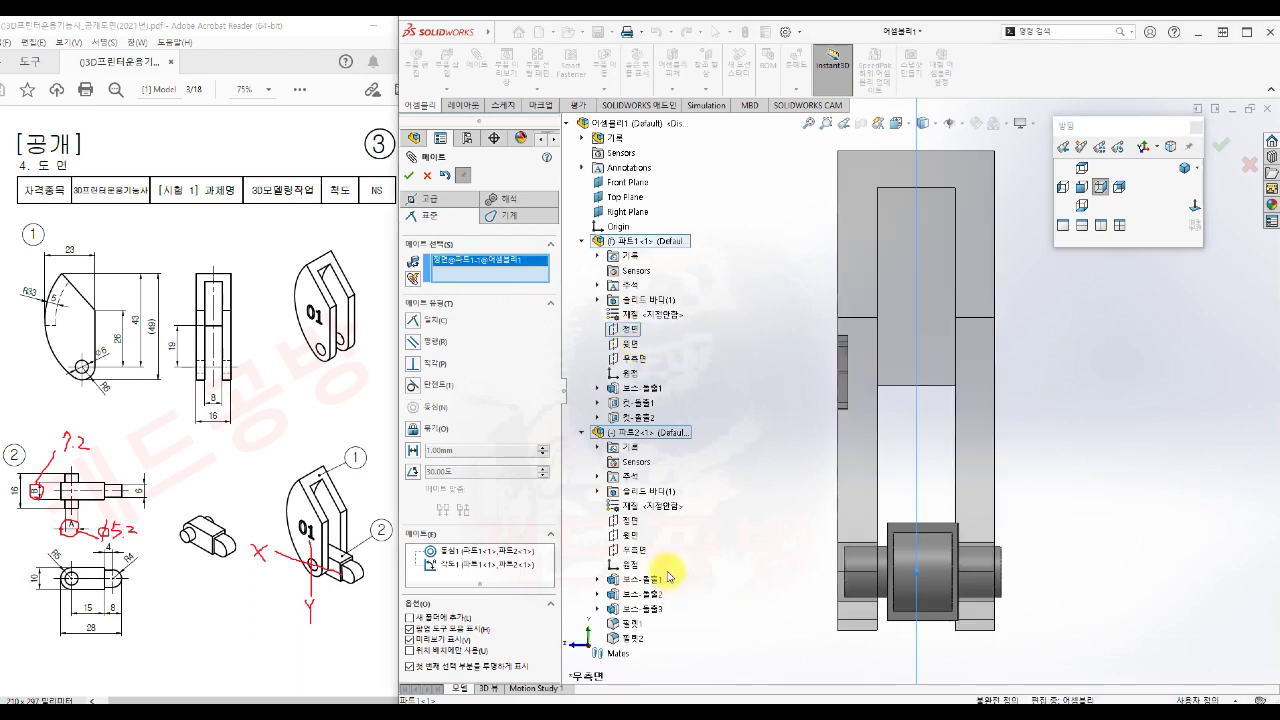
pyautogui.click(629, 520)
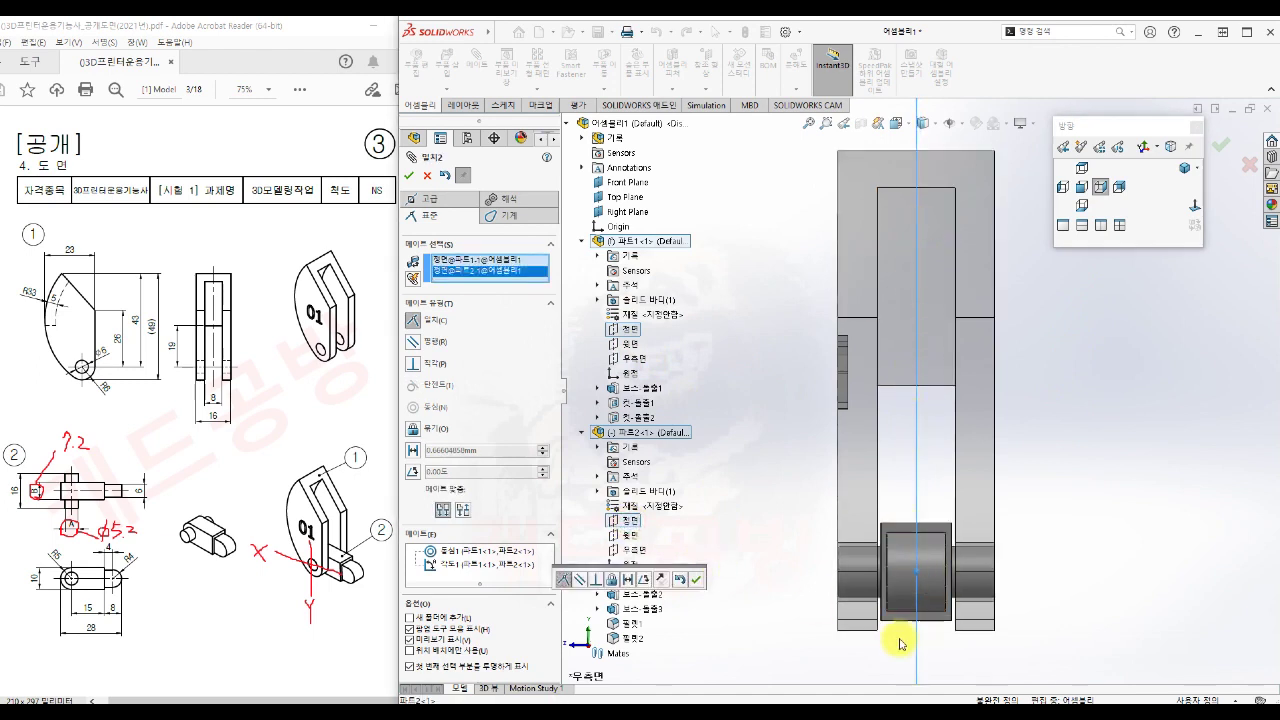
pyautogui.click(696, 579)
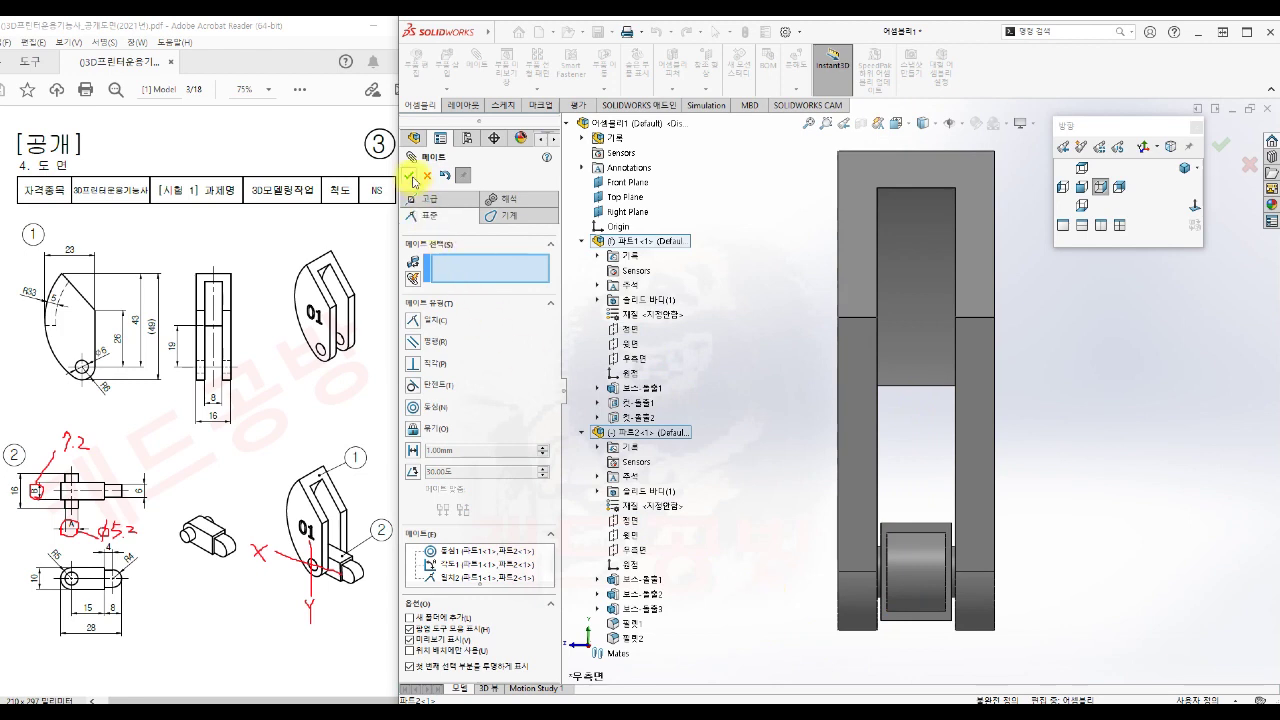
pyautogui.click(410, 176)
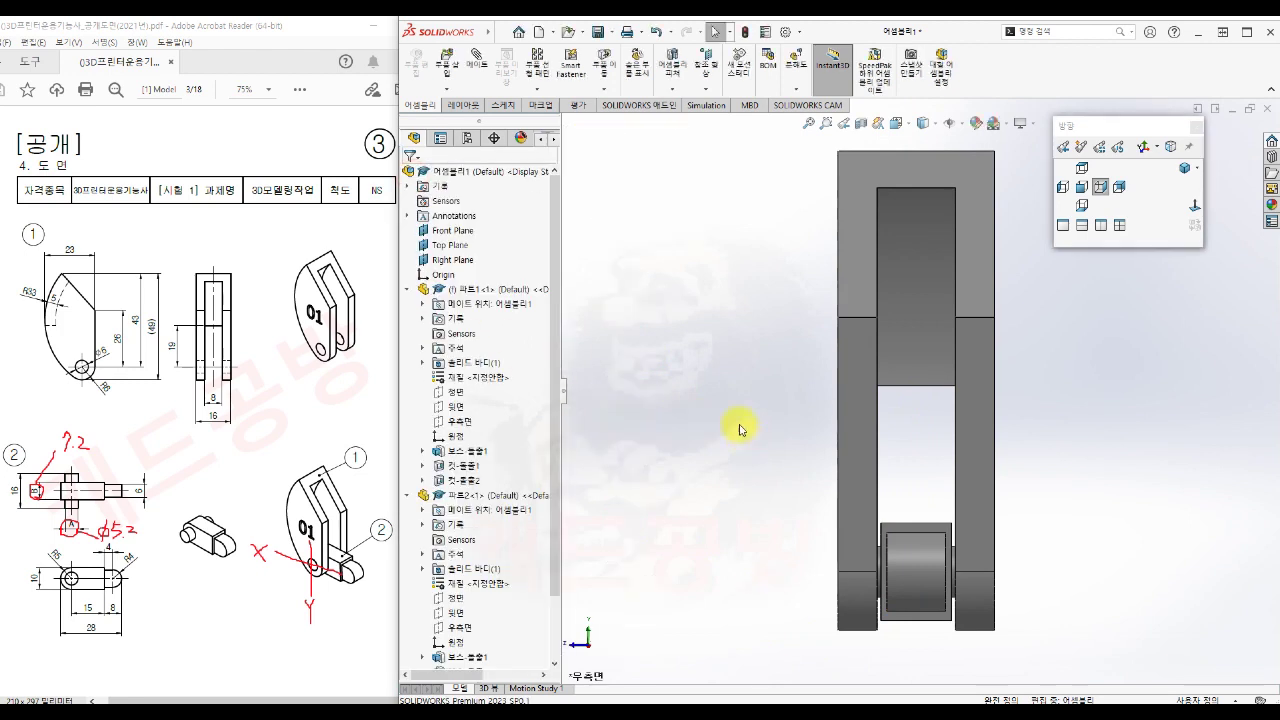
# Step: Show the assembly in isometric view and save it under the name 비번호_03 as a SOLIDWORKS assembly in folder 03
pyautogui.click(1186, 171)
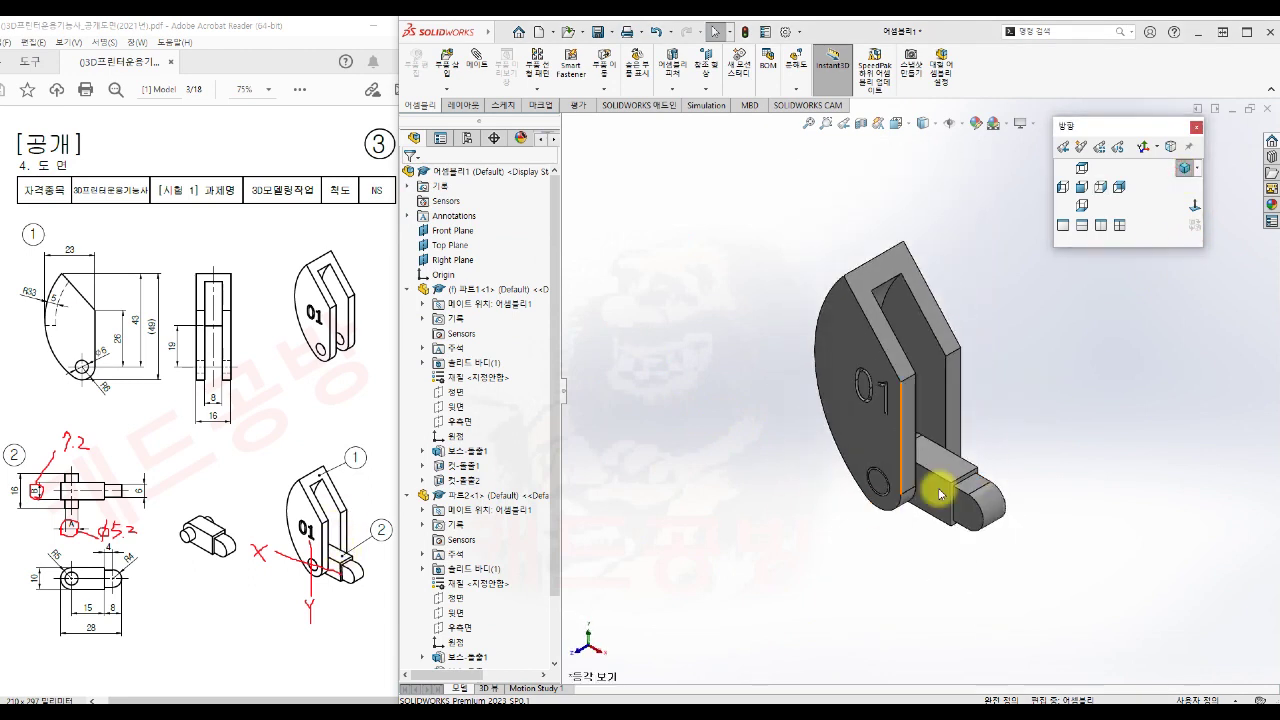
pyautogui.click(607, 32)
pyautogui.click(616, 68)
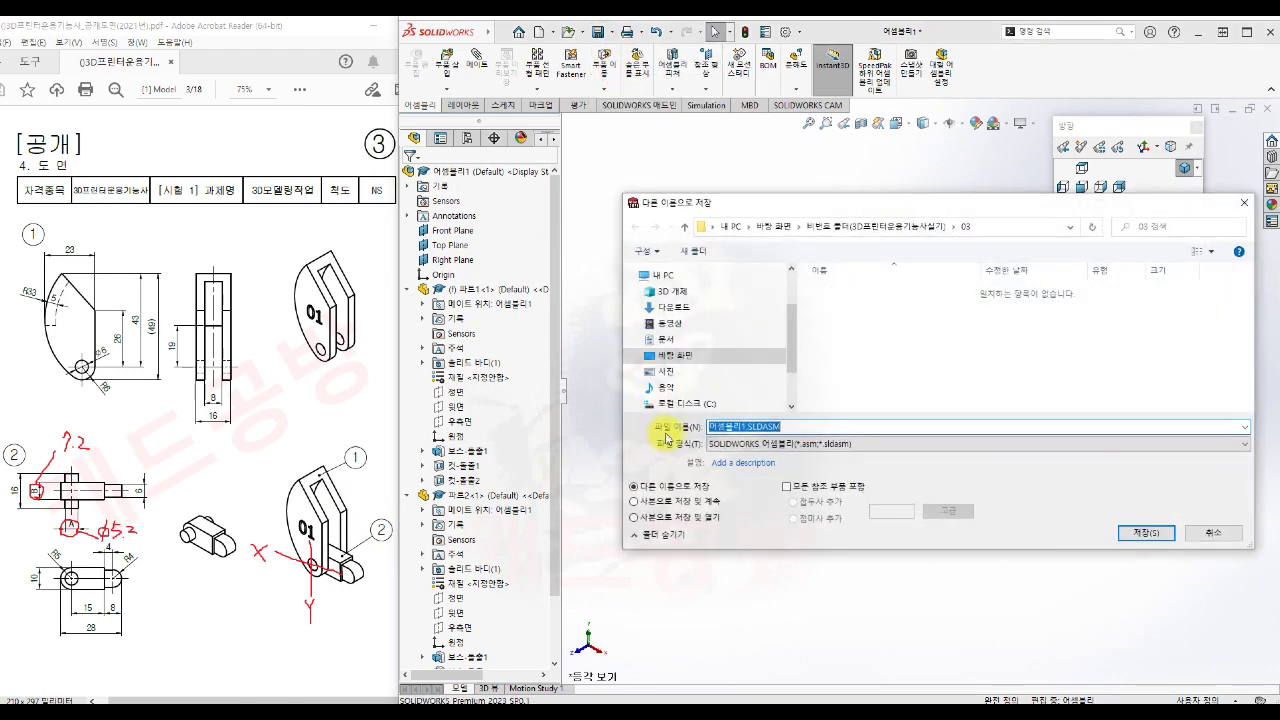
pyautogui.write('비번호_03')
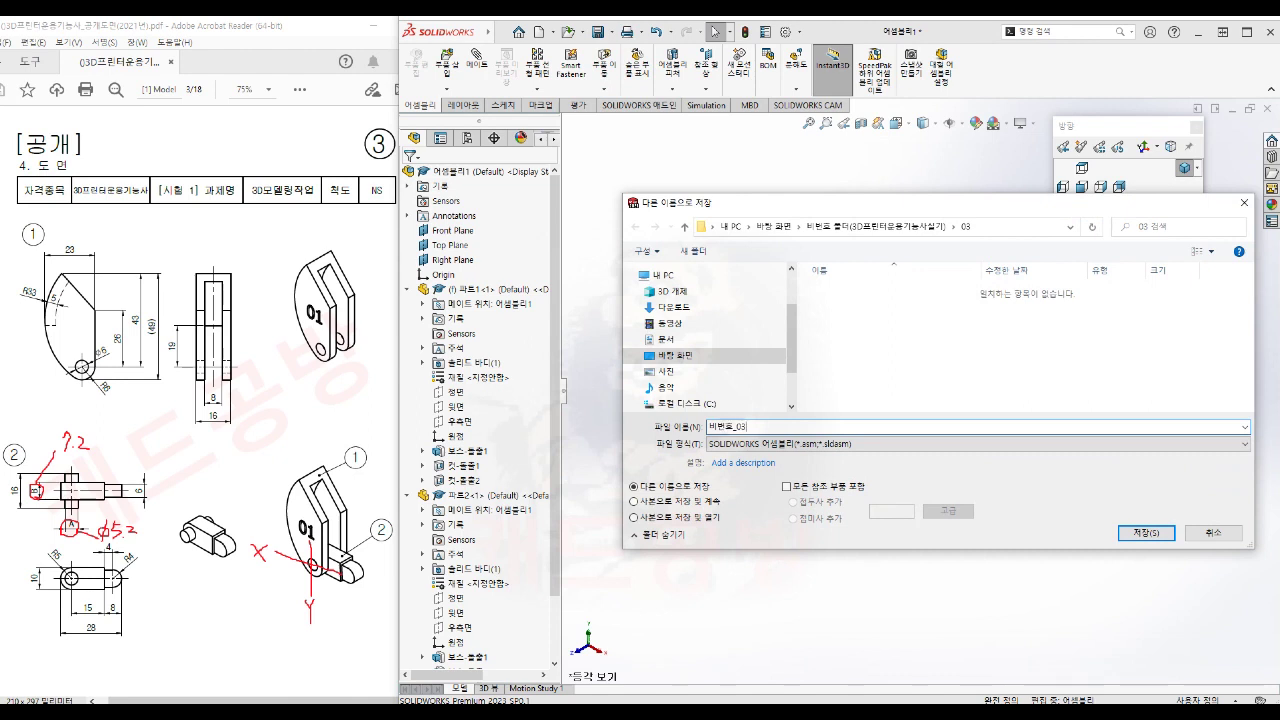
pyautogui.click(1165, 538)
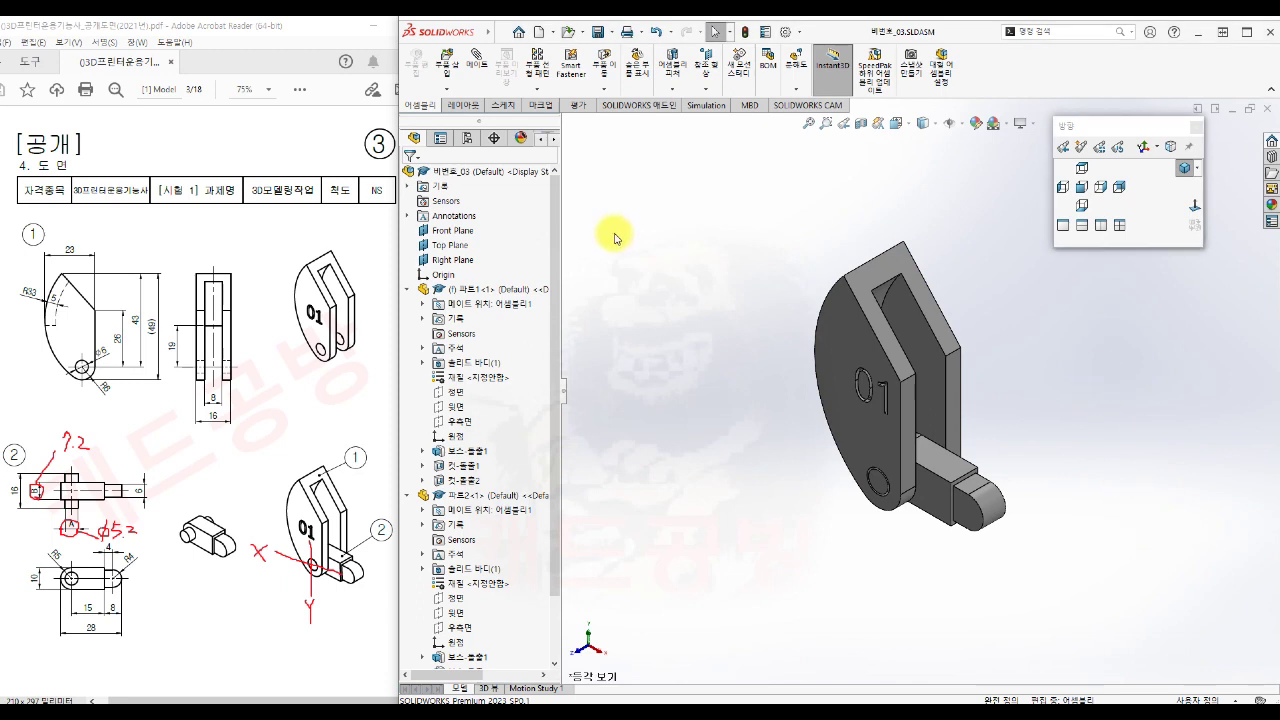
# Step: Export the assembly to folder 03 as 비번호_03.STEP in STEP AP214 format, keeping the solid/surface geometry output option
pyautogui.click(611, 32)
pyautogui.click(627, 68)
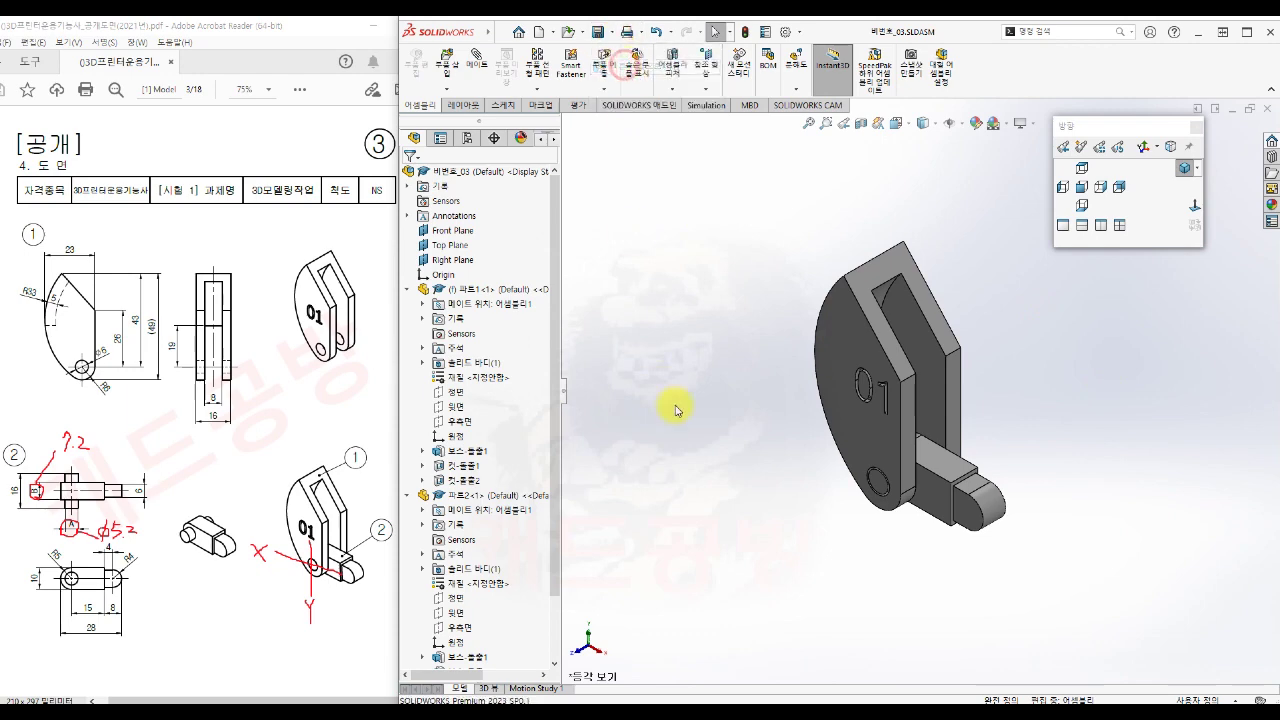
pyautogui.click(744, 447)
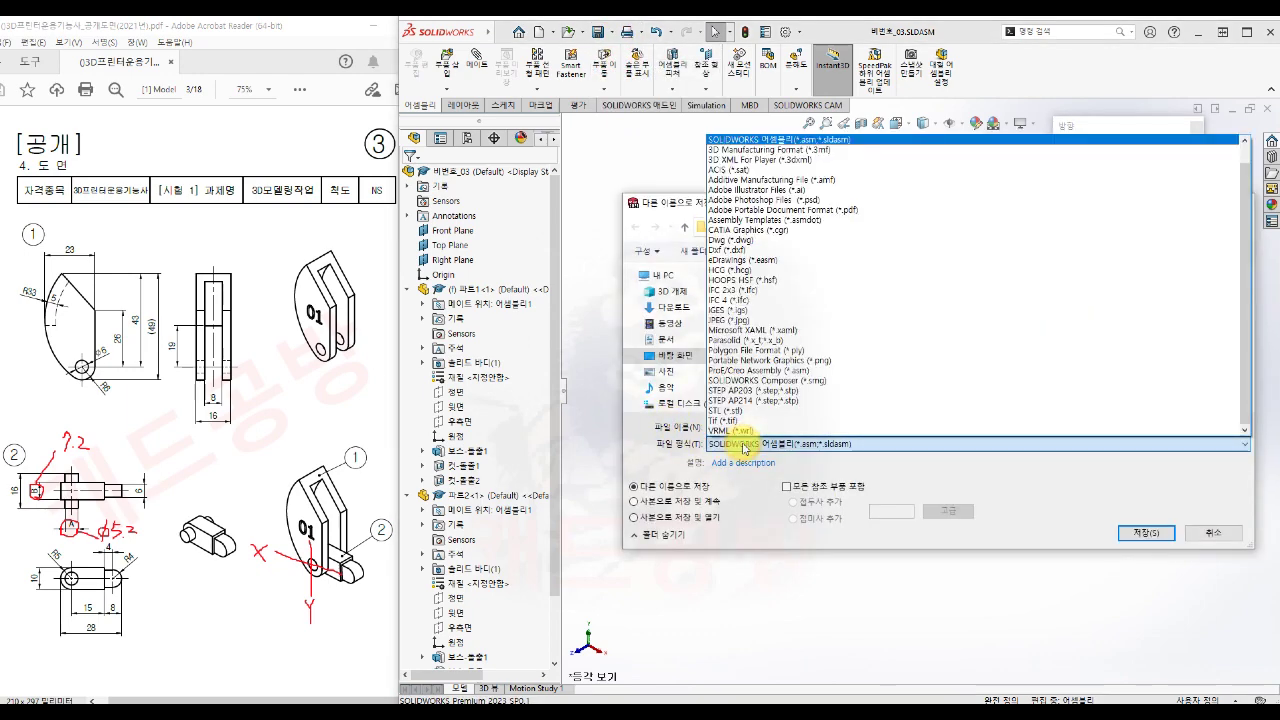
pyautogui.click(761, 401)
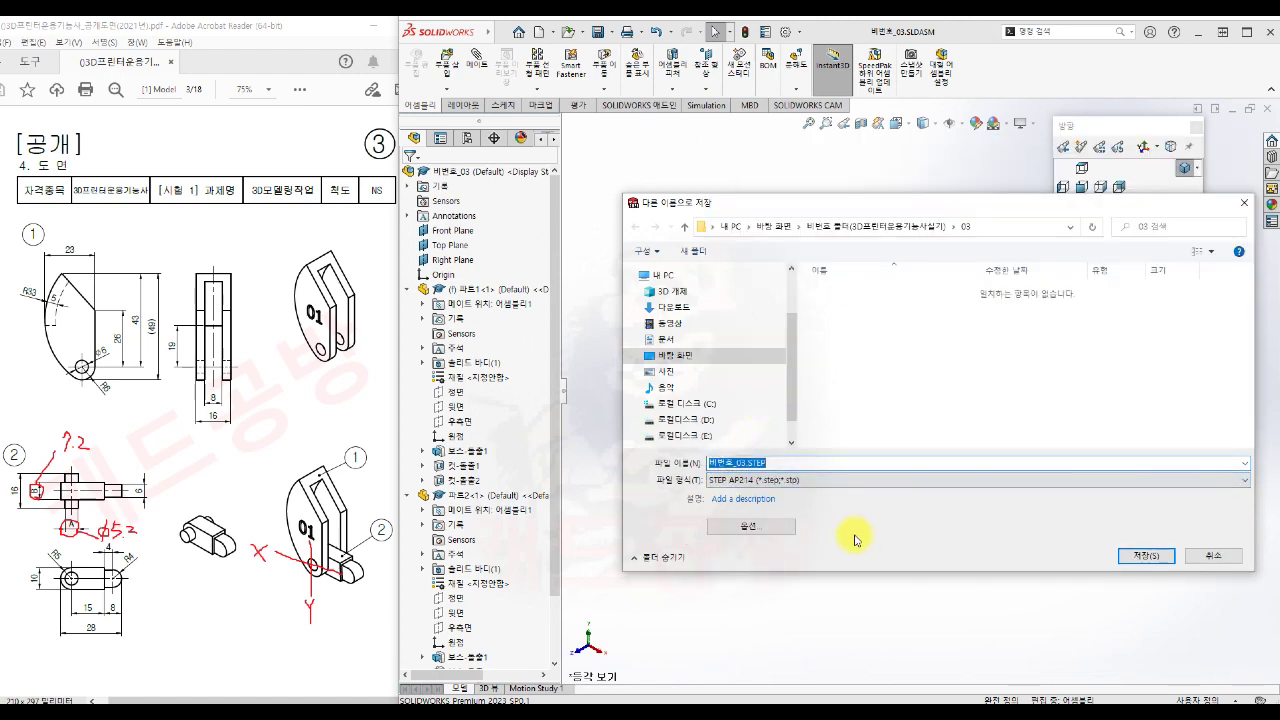
pyautogui.click(776, 522)
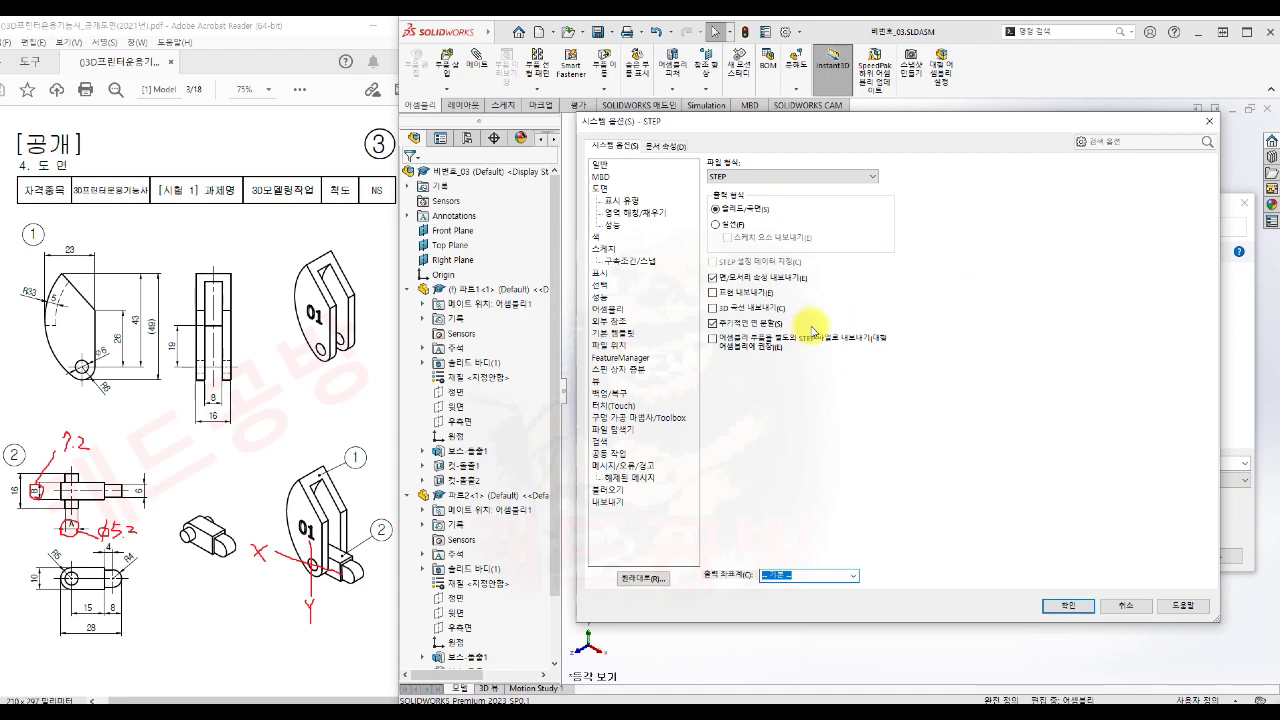
pyautogui.click(1066, 608)
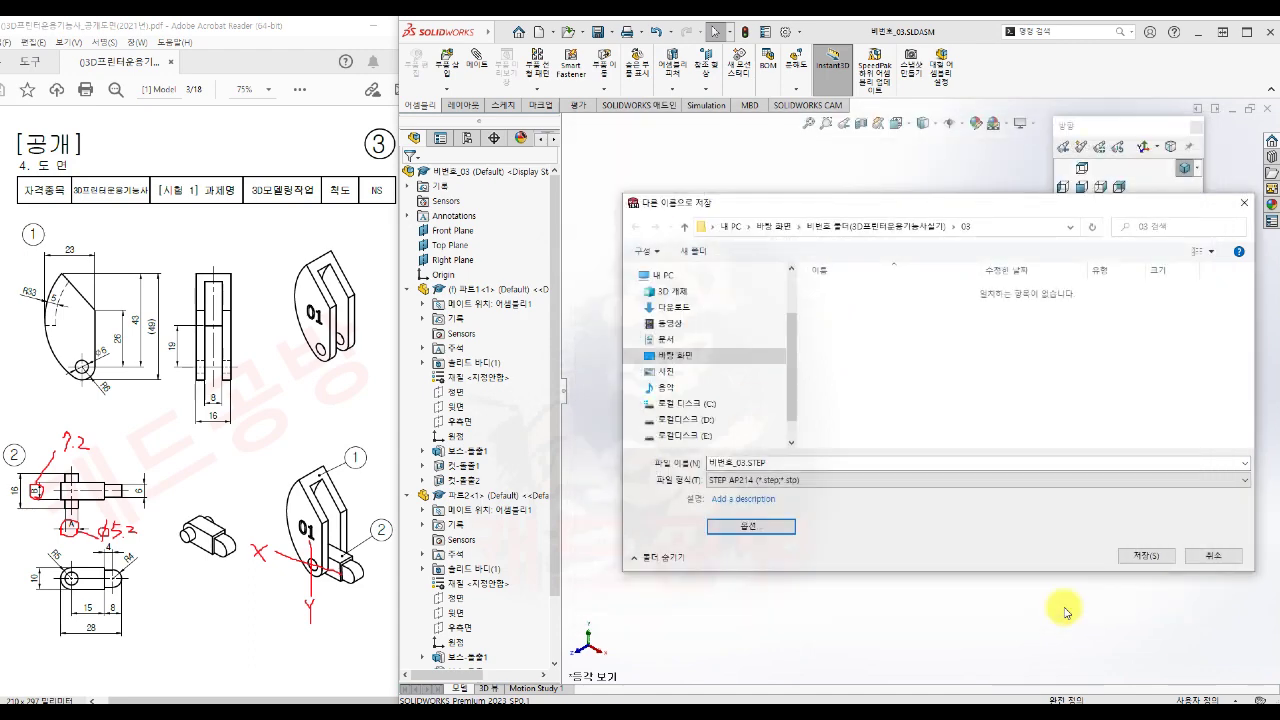
pyautogui.click(1143, 558)
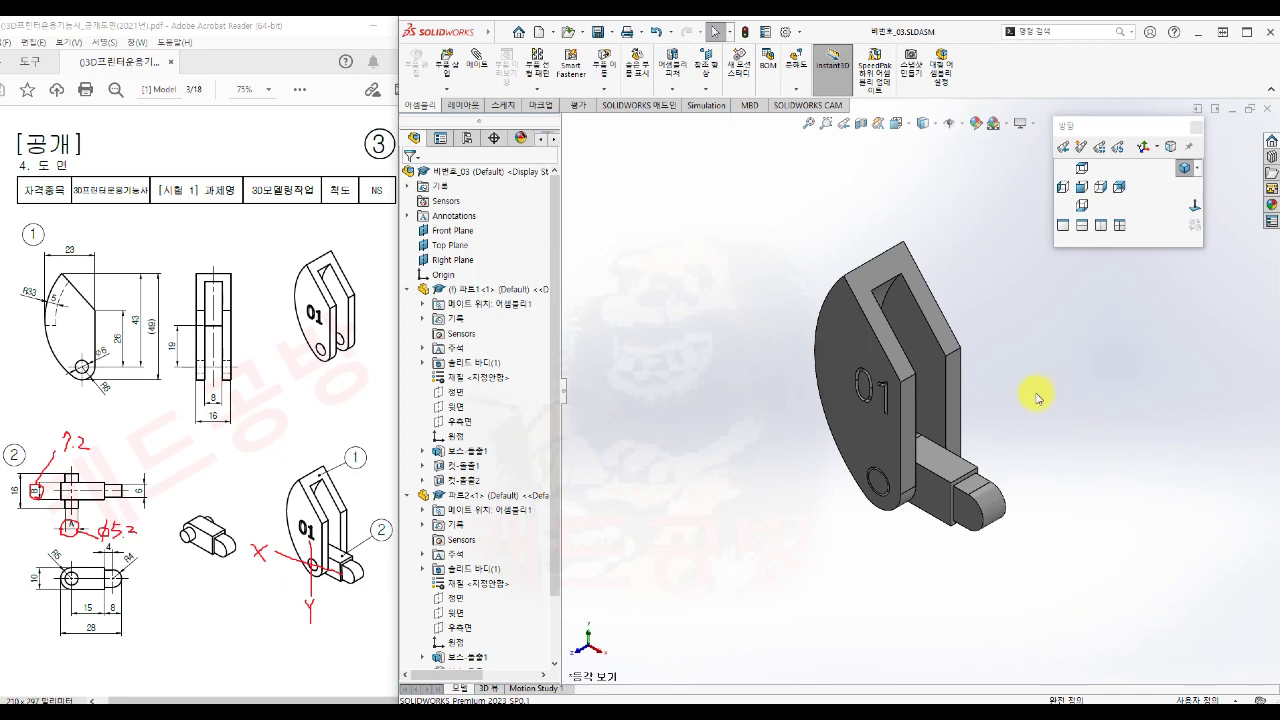
# Step: Examine the assembled lever and link from several directions, checking how the pin sits in the holes and the link fits the slot
pyautogui.click(1081, 186)
pyautogui.moveTo(1077, 414); pyautogui.dragTo(957, 431, button='middle')
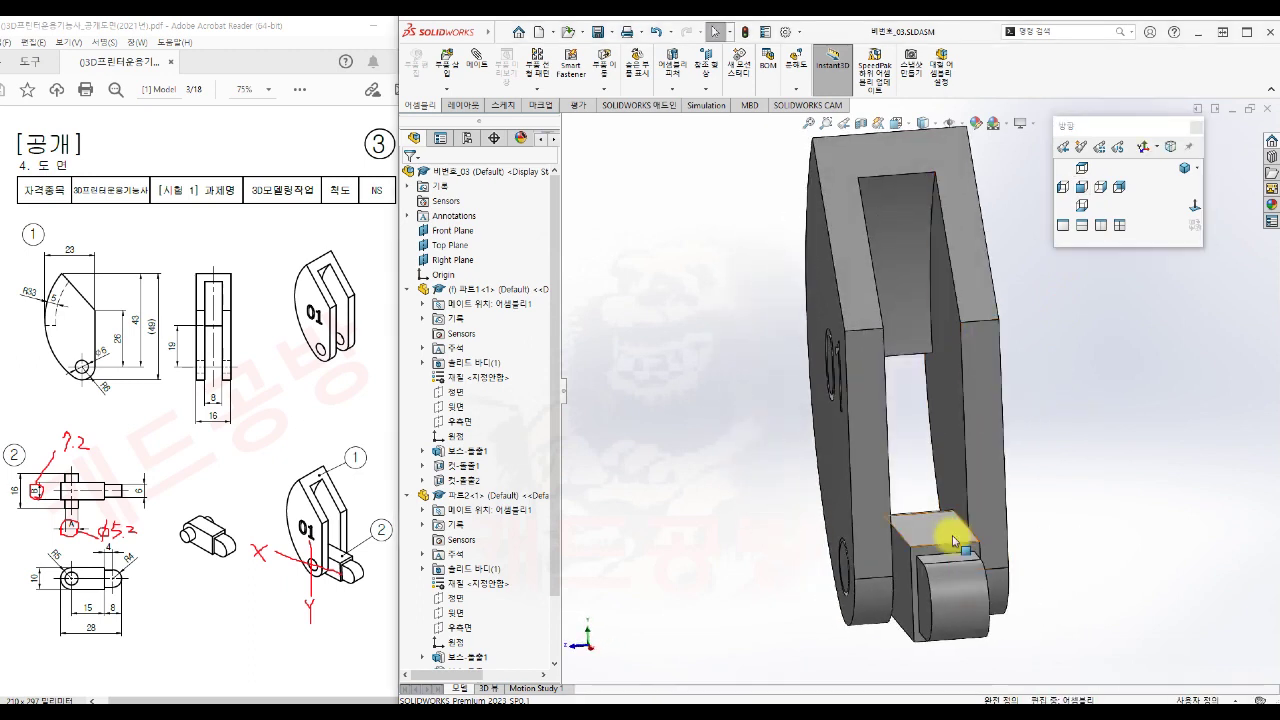
pyautogui.scroll(3, 1122, 428)
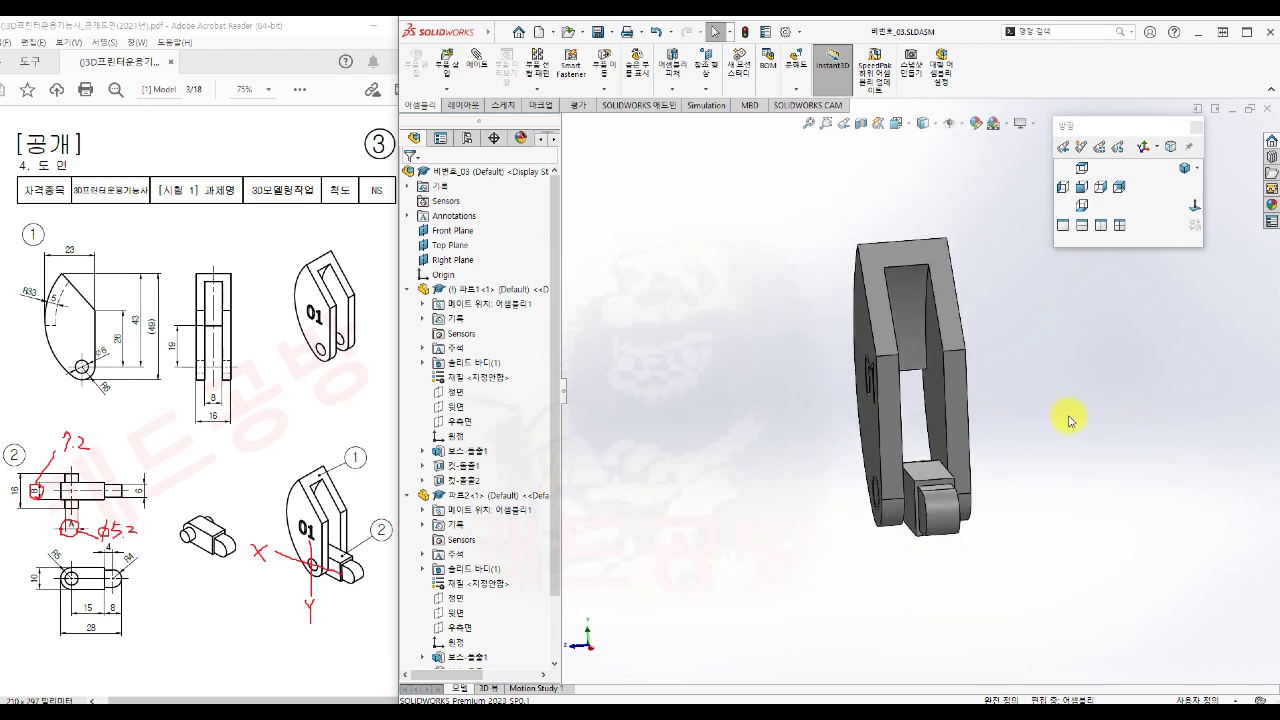
pyautogui.moveTo(1069, 421); pyautogui.dragTo(1125, 403, button='middle')
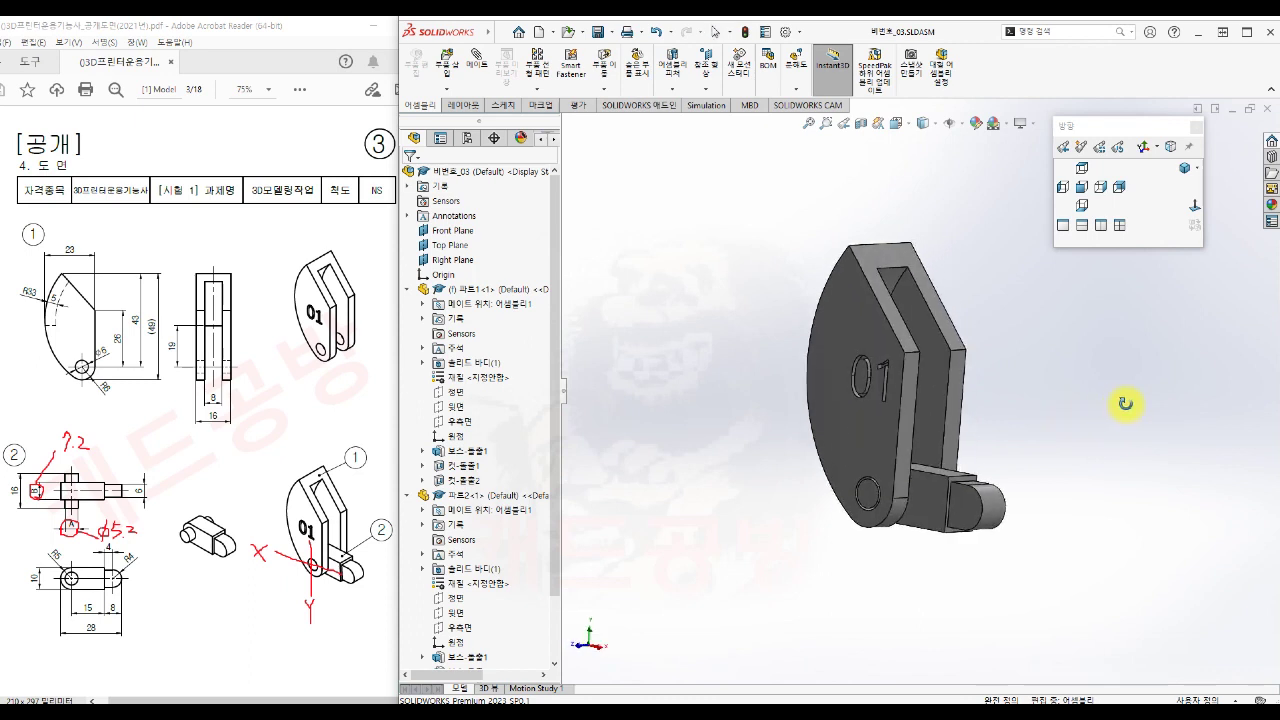
pyautogui.press('Escape')
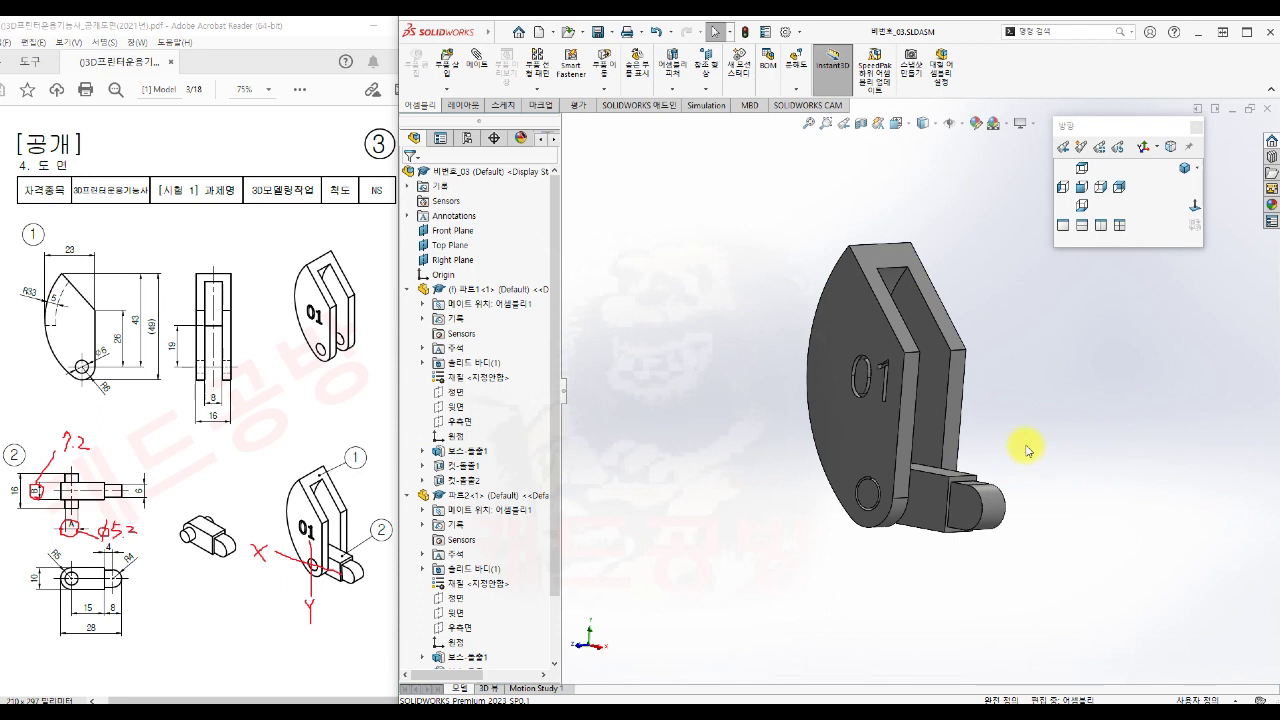
pyautogui.moveTo(1057, 457); pyautogui.dragTo(1053, 485, button='middle')
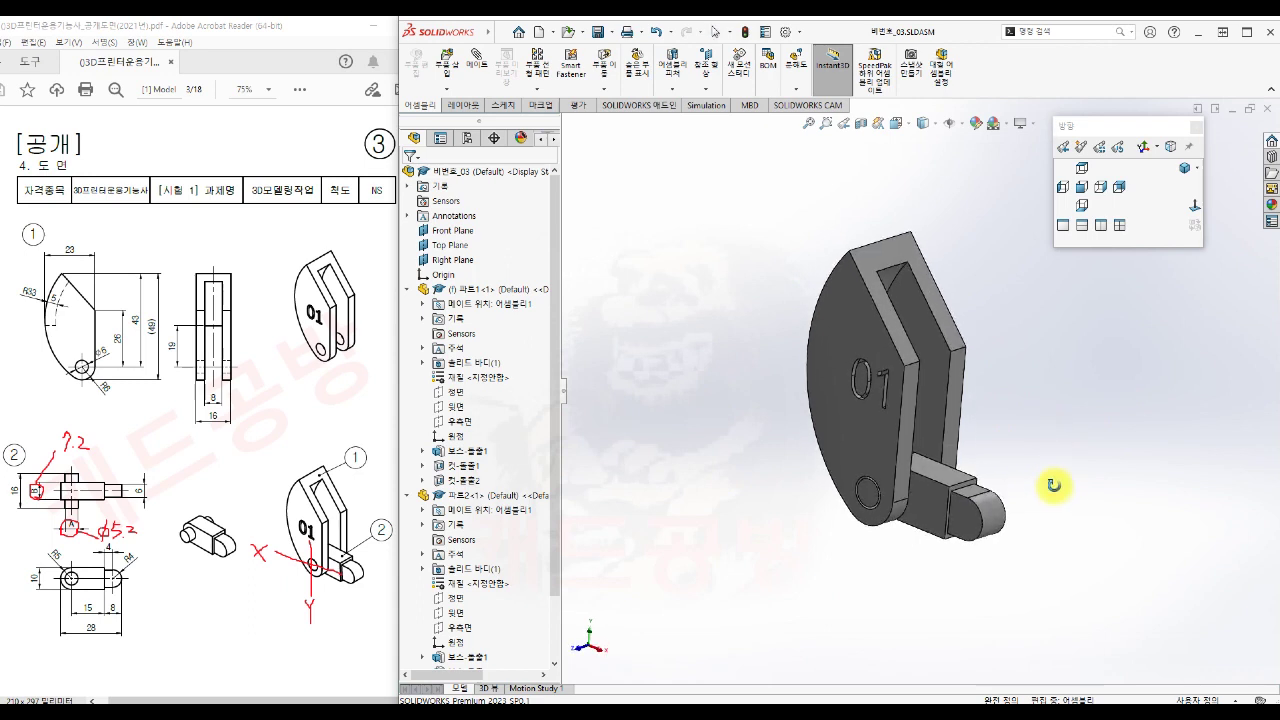
pyautogui.moveTo(1054, 485); pyautogui.dragTo(963, 349, button='middle')
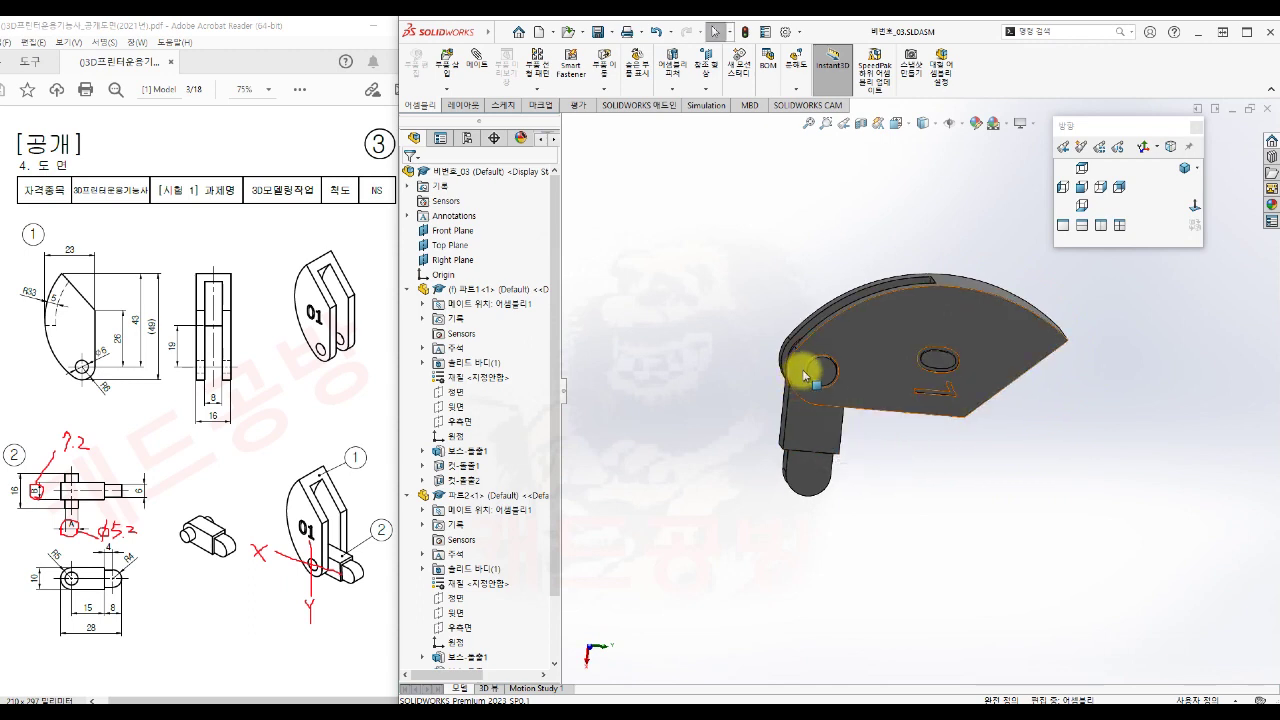
pyautogui.moveTo(957, 544); pyautogui.dragTo(934, 286, button='middle')
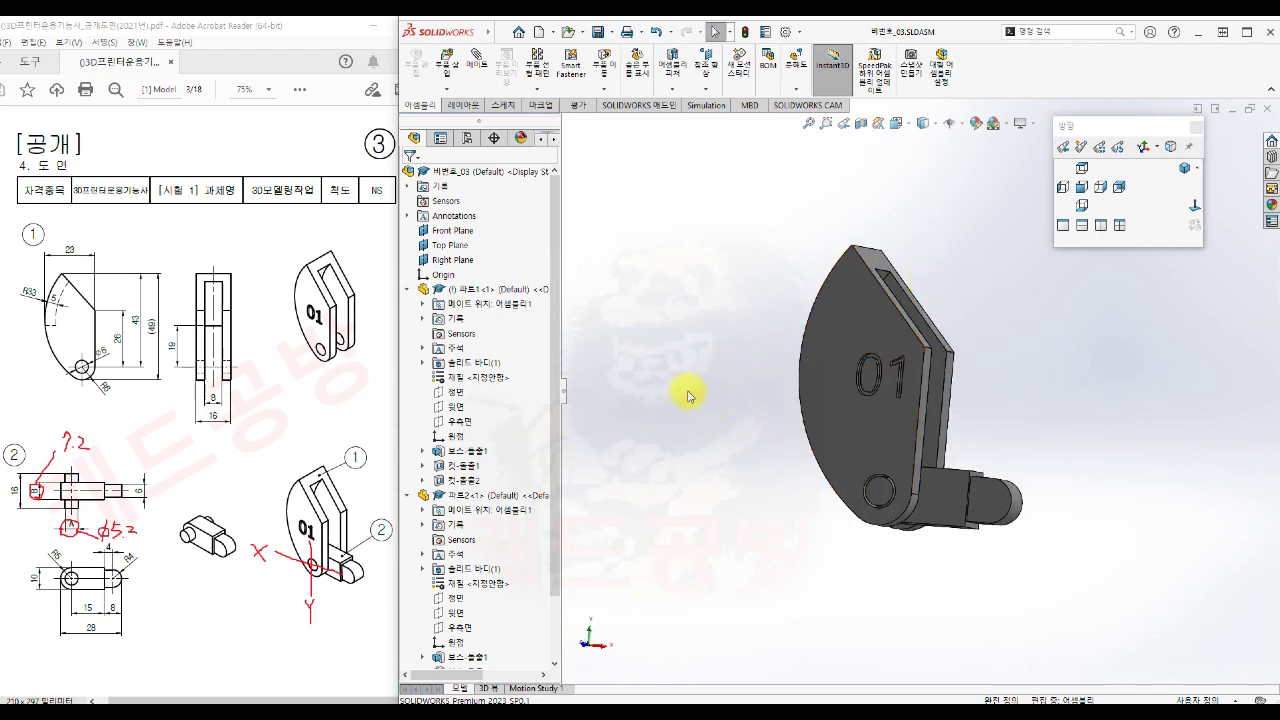
# Step: Collapse both components in the feature tree, expand the mates, and set the angle mate between lever and link to 0 degrees
pyautogui.click(406, 289)
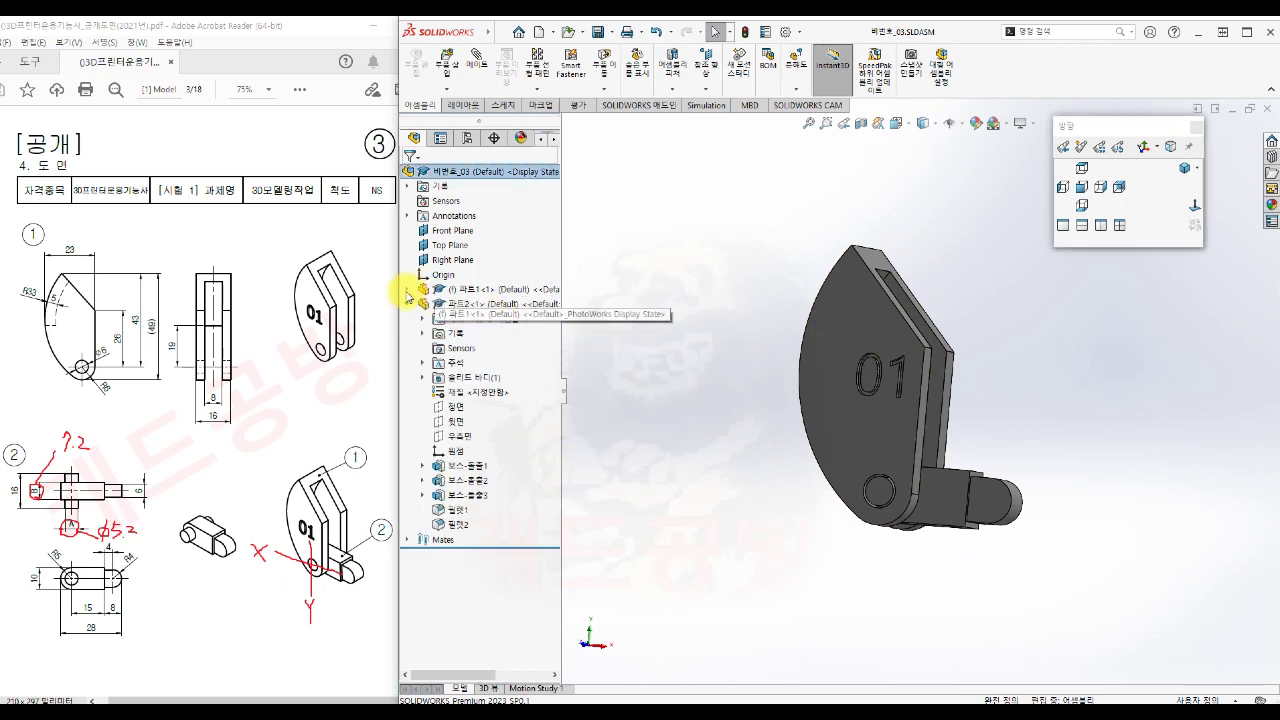
pyautogui.click(406, 303)
pyautogui.click(406, 318)
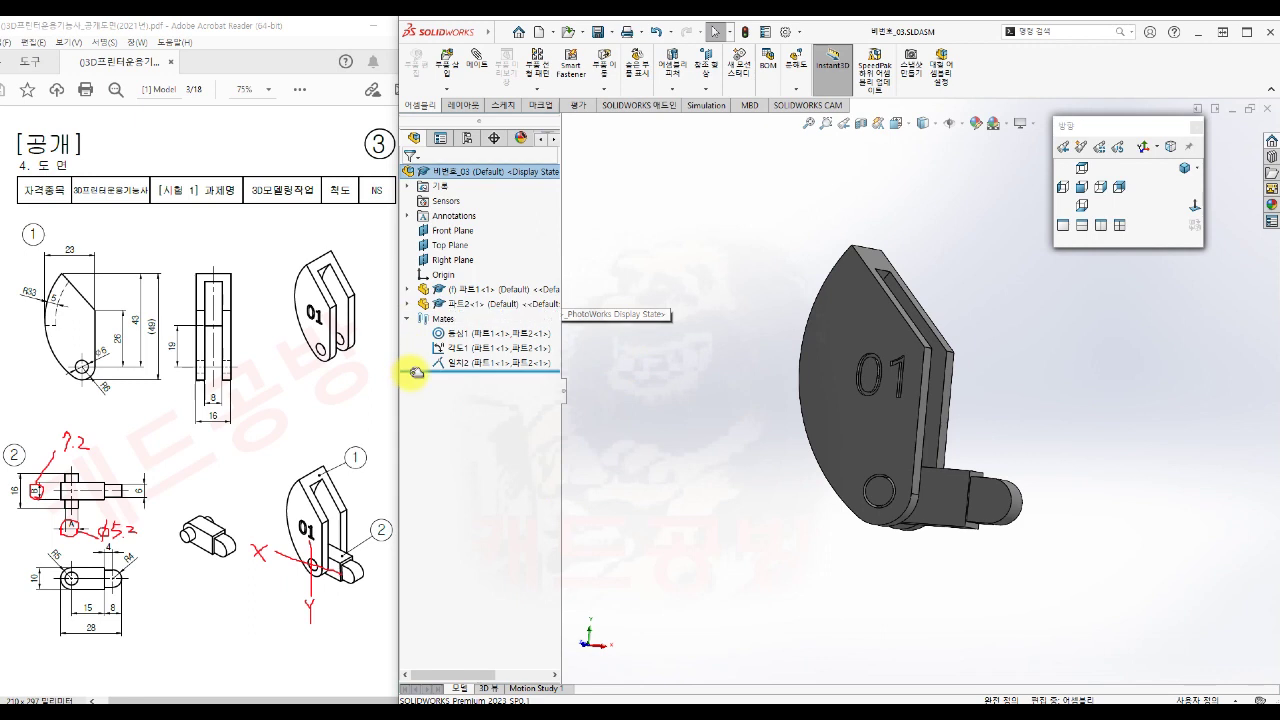
pyautogui.click(475, 349)
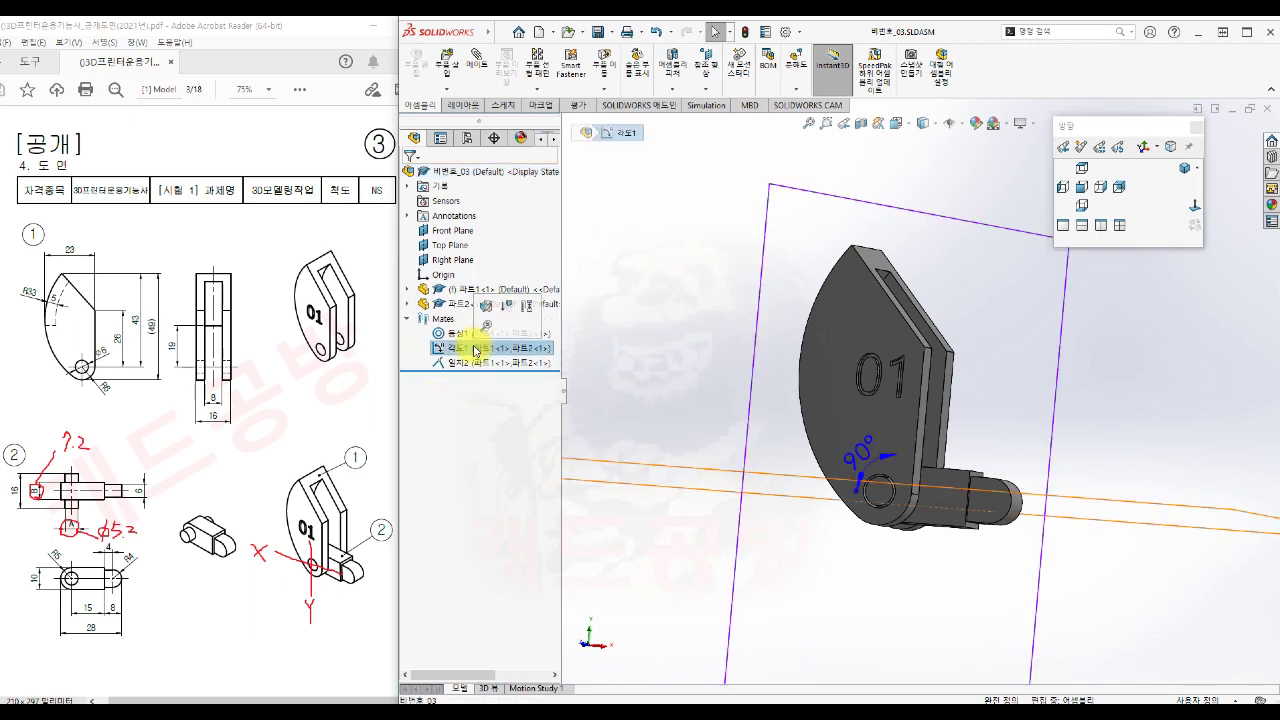
pyautogui.click(487, 306)
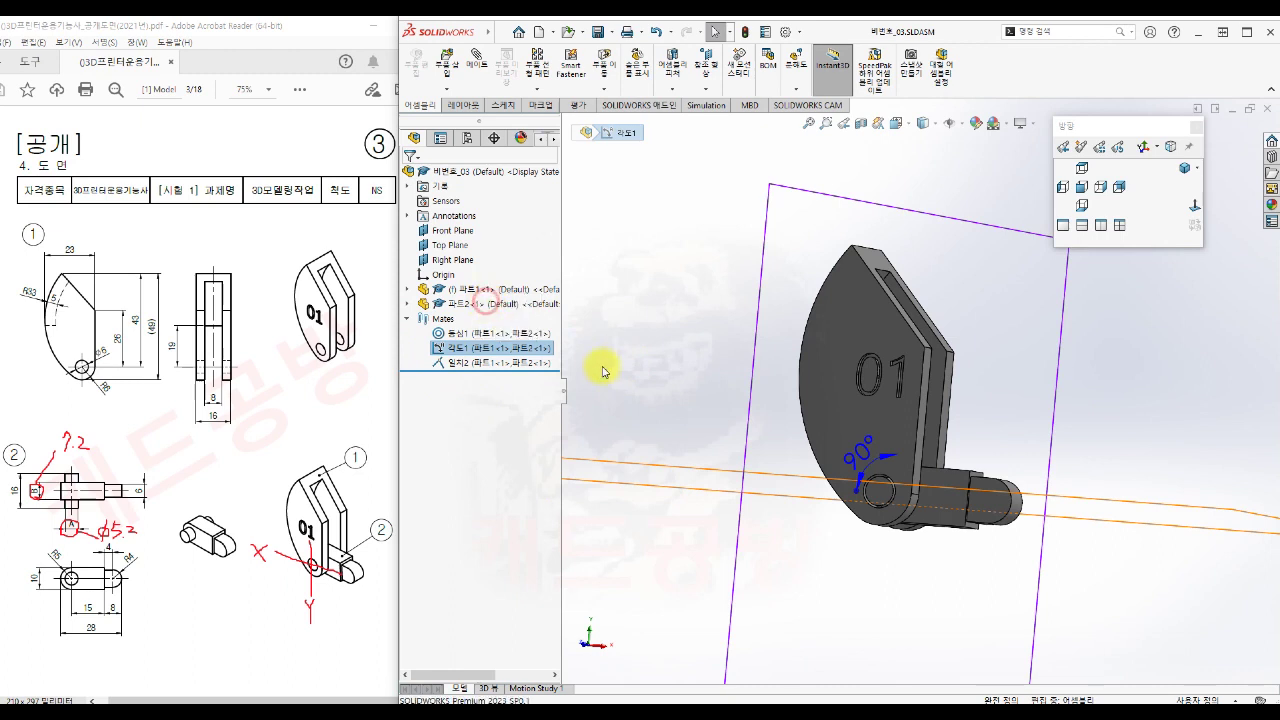
pyautogui.moveTo(518, 356); pyautogui.dragTo(463, 355)
pyautogui.write('4')
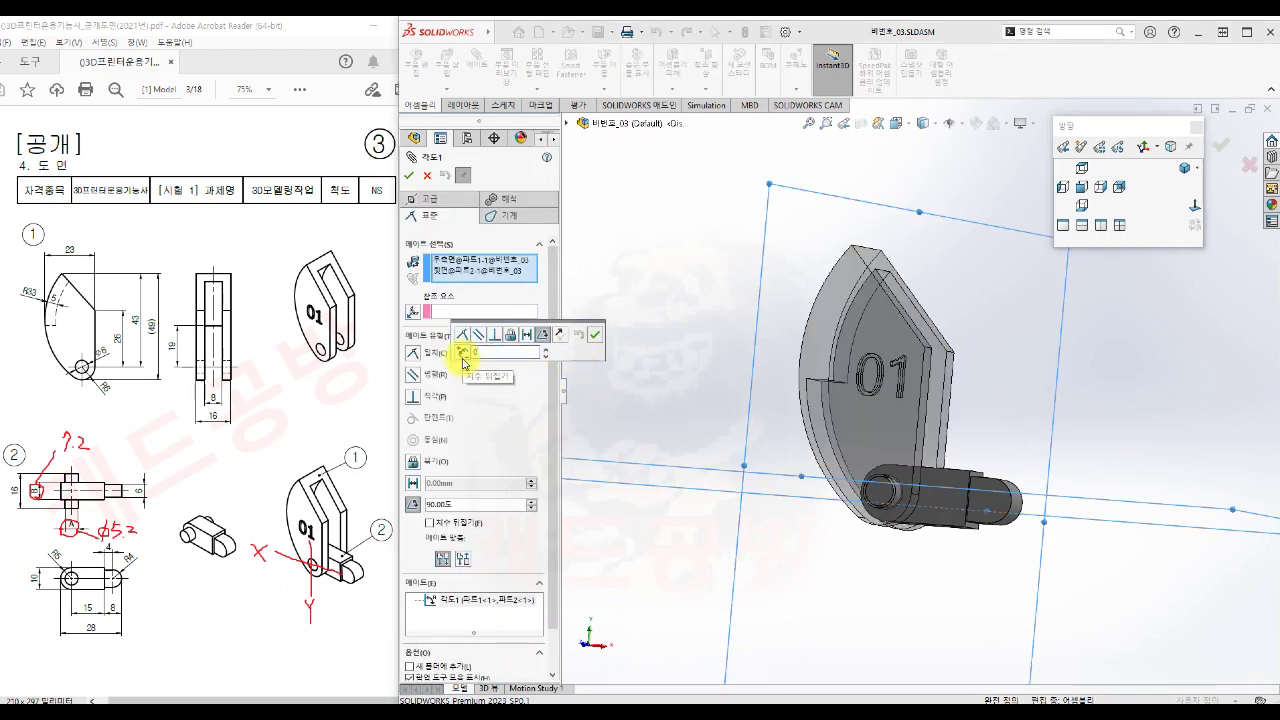
pyautogui.press('Return')
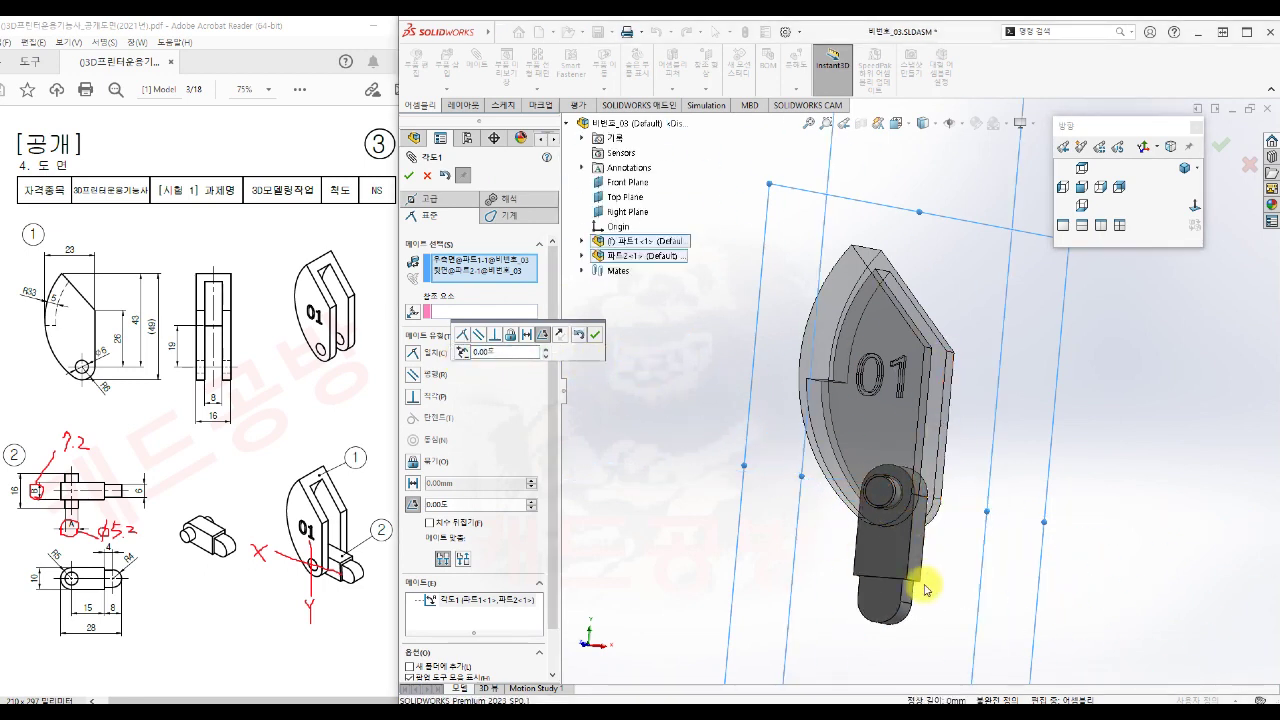
pyautogui.click(594, 335)
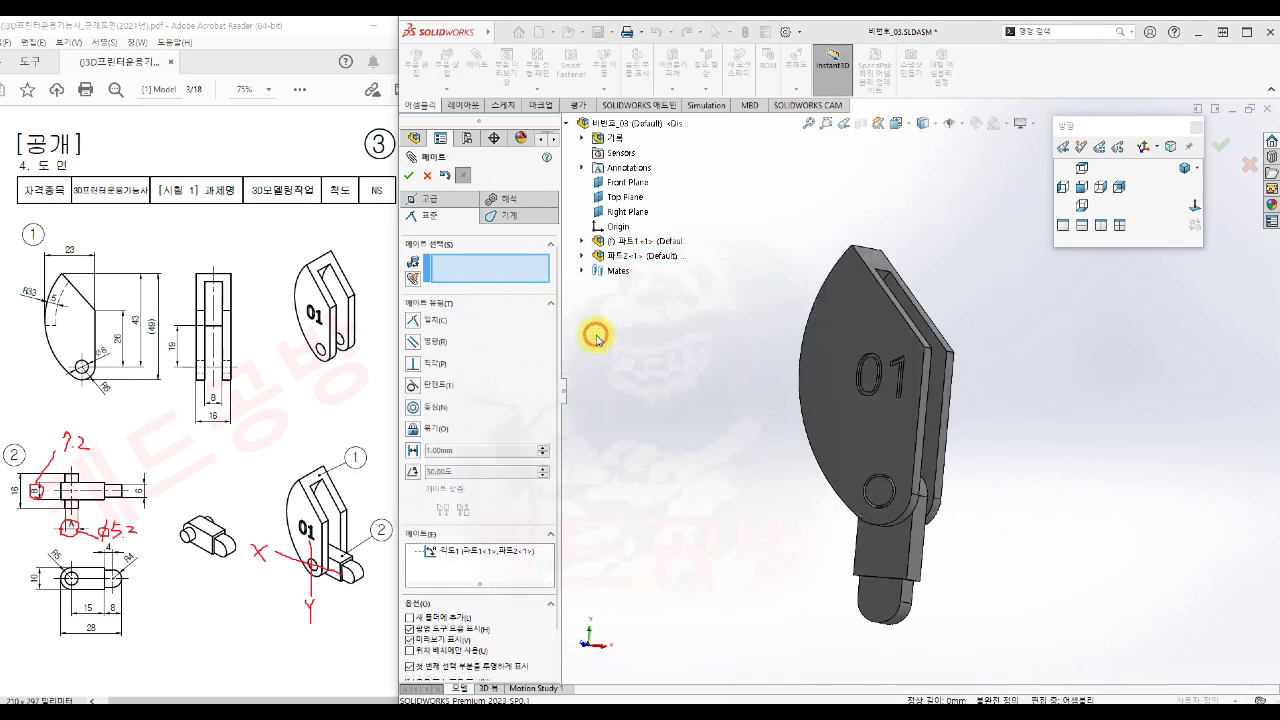
# Step: Finish editing the mates, inspect the straightened lever and link lying horizontally, and set the assembly to the front view
pyautogui.click(410, 176)
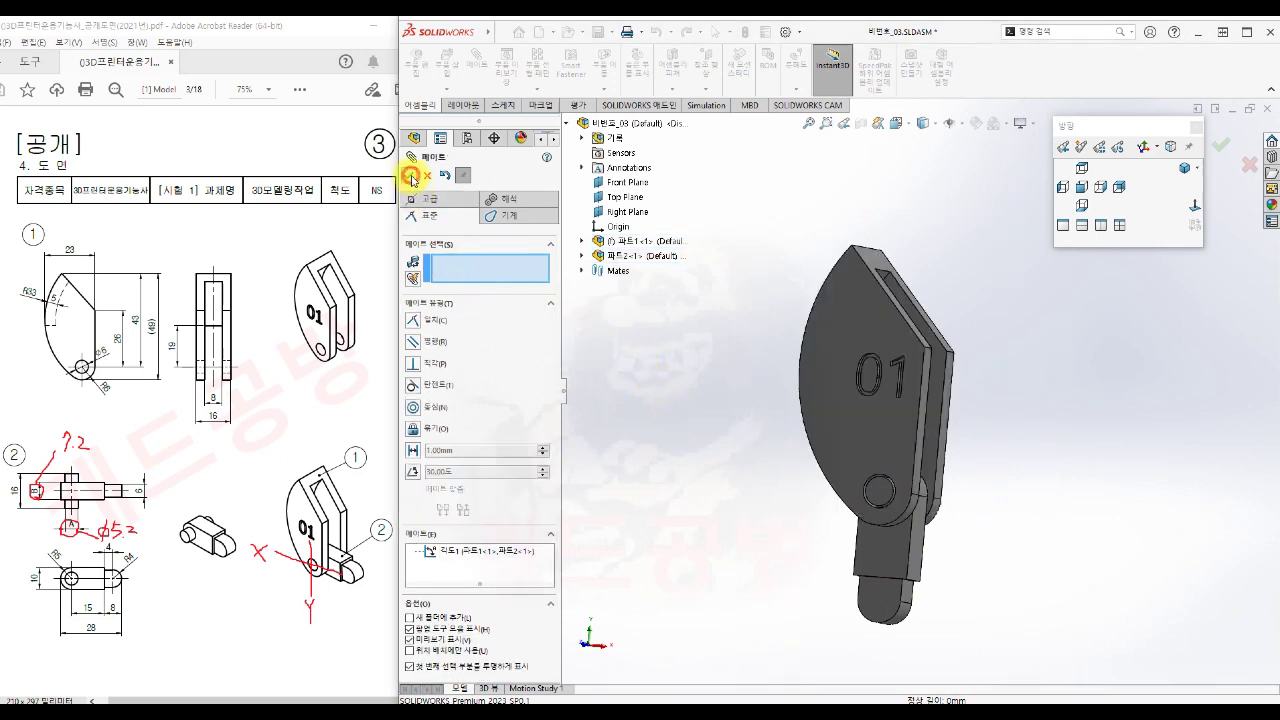
pyautogui.moveTo(994, 357); pyautogui.dragTo(929, 423, button='middle')
pyautogui.scroll(-3, 917, 505)
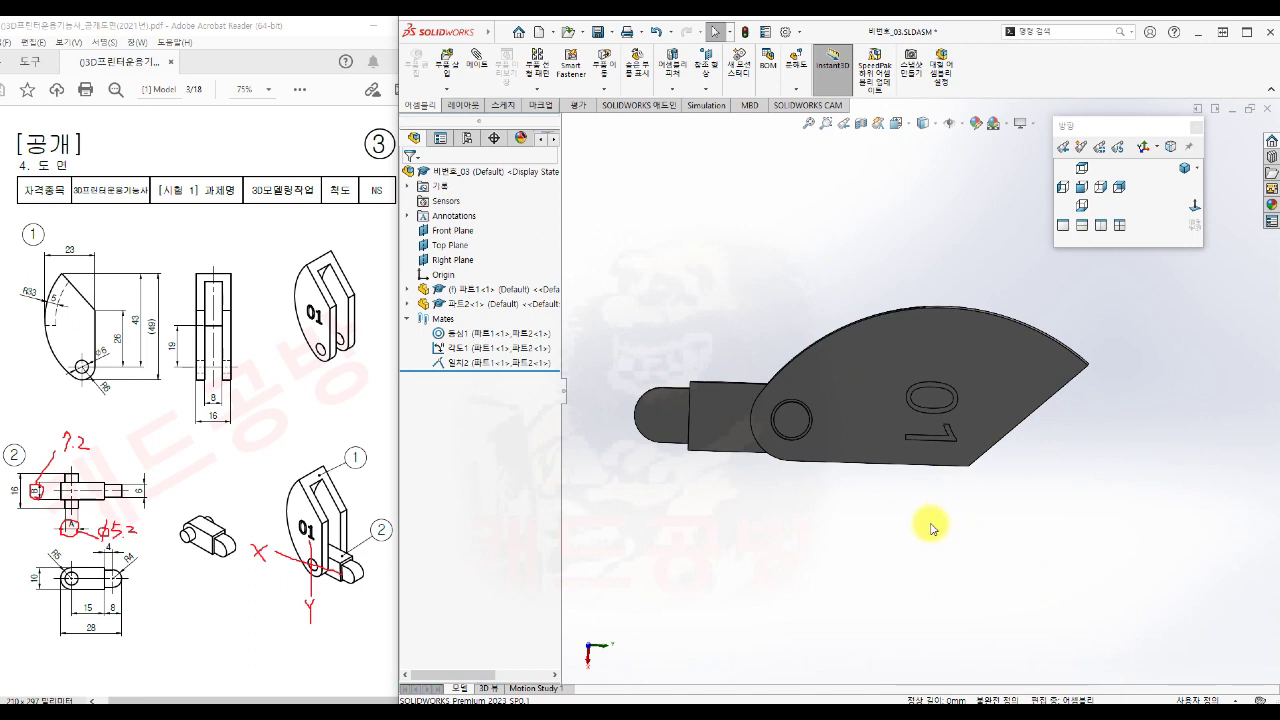
pyautogui.moveTo(786, 503); pyautogui.dragTo(920, 506, button='middle')
pyautogui.moveTo(1015, 540); pyautogui.dragTo(897, 466, button='middle')
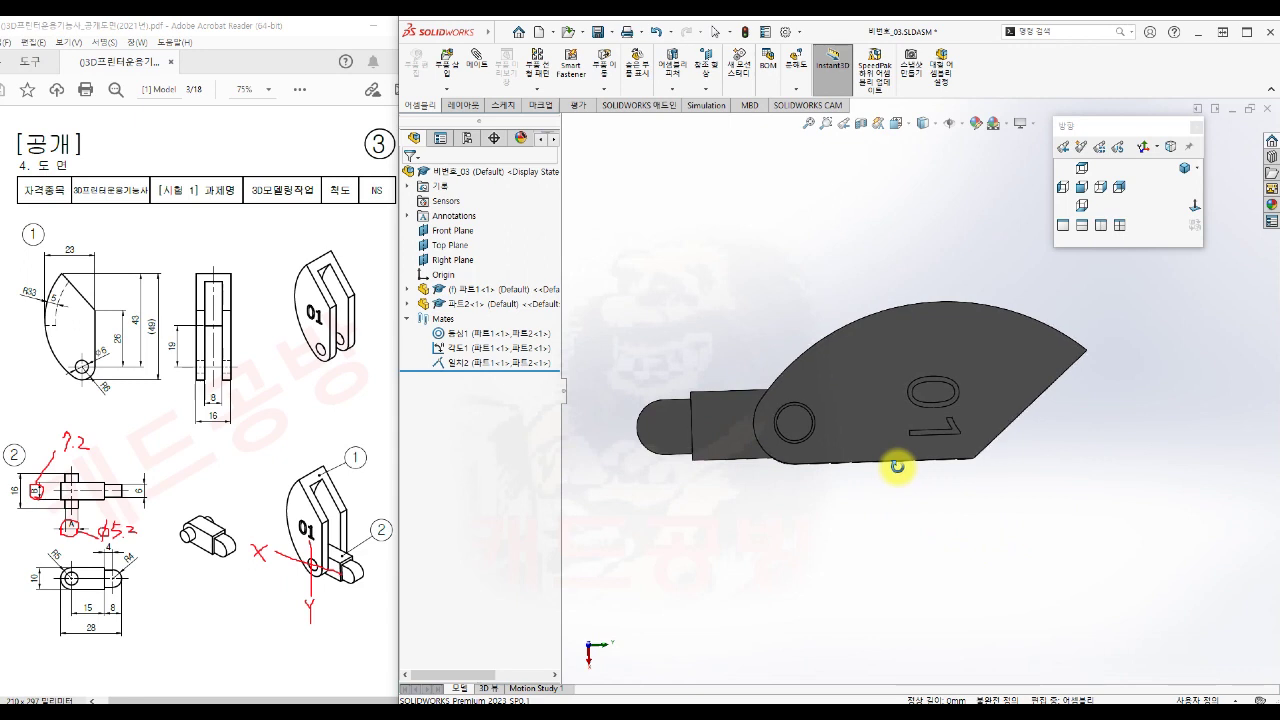
pyautogui.press('z')
pyautogui.moveTo(1000, 470)
pyautogui.mouseDown(button='middle')
pyautogui.moveTo(986, 451)
pyautogui.moveTo(994, 477)
pyautogui.moveTo(1004, 466)
pyautogui.mouseUp(button='middle')
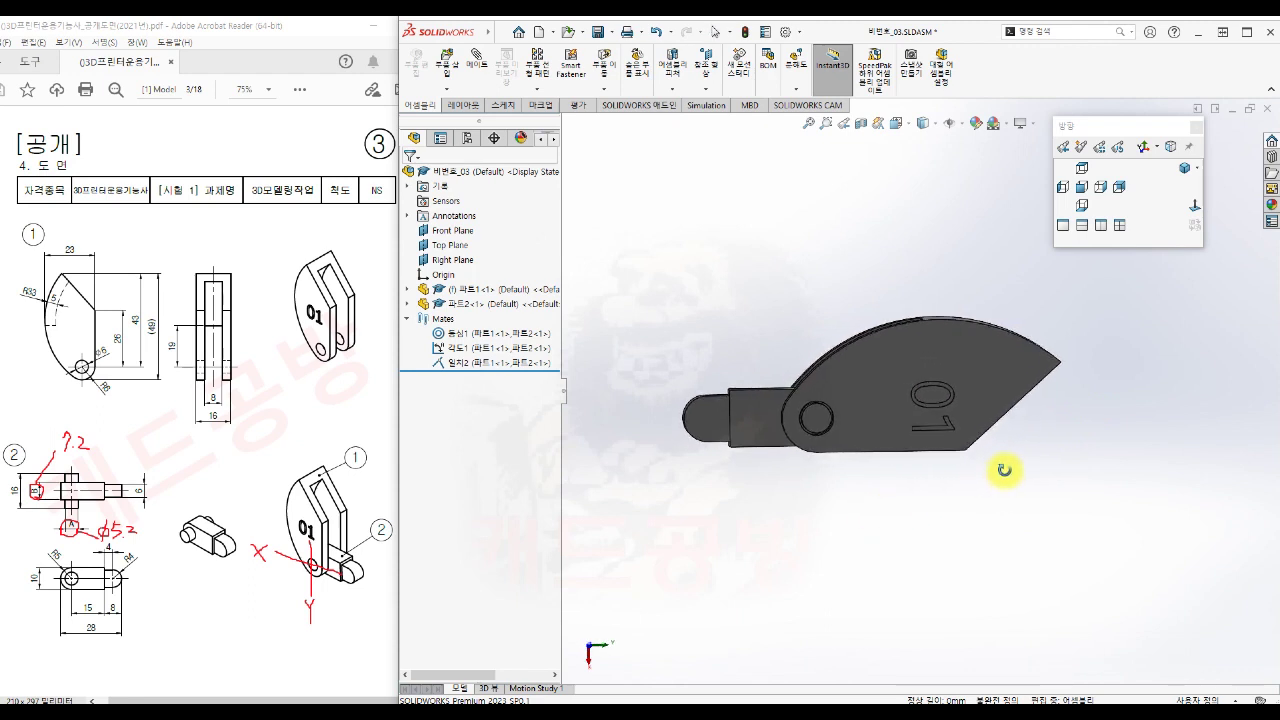
pyautogui.click(1083, 189)
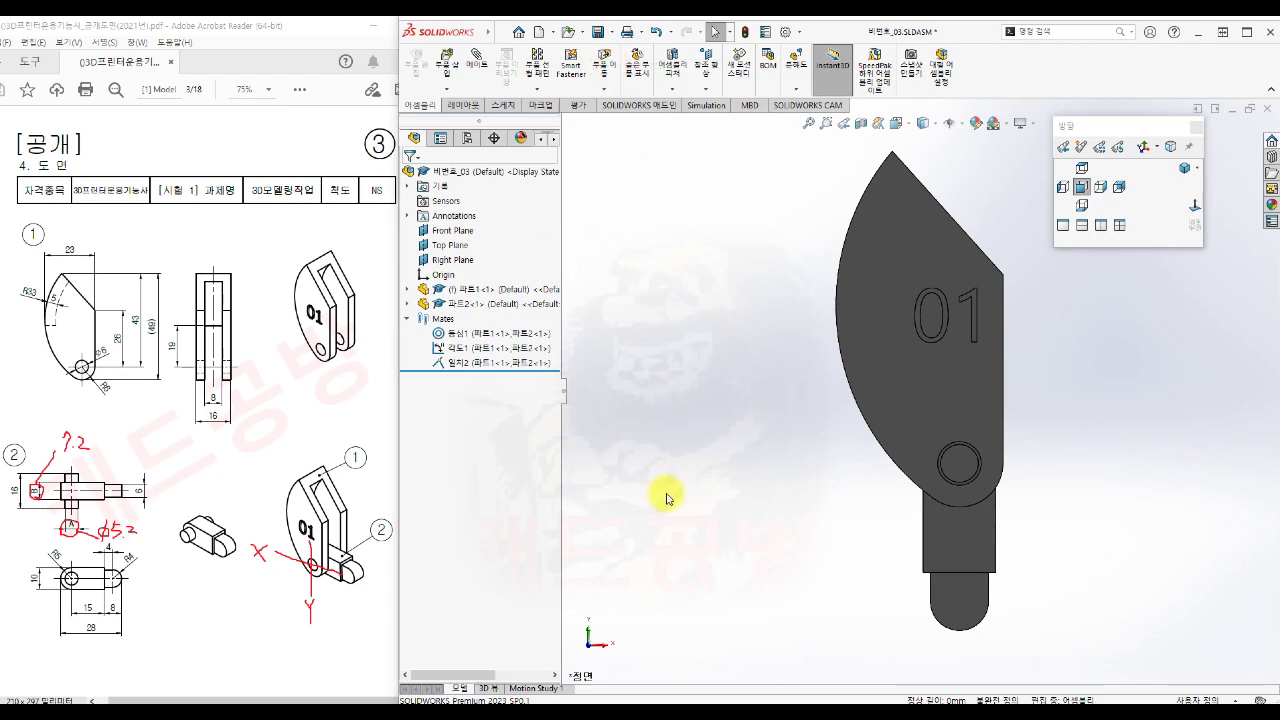
# Step: Export the assembly to folder 03 as 비번호_03.STL, keeping binary output in mm and all components in a single file
pyautogui.click(732, 443)
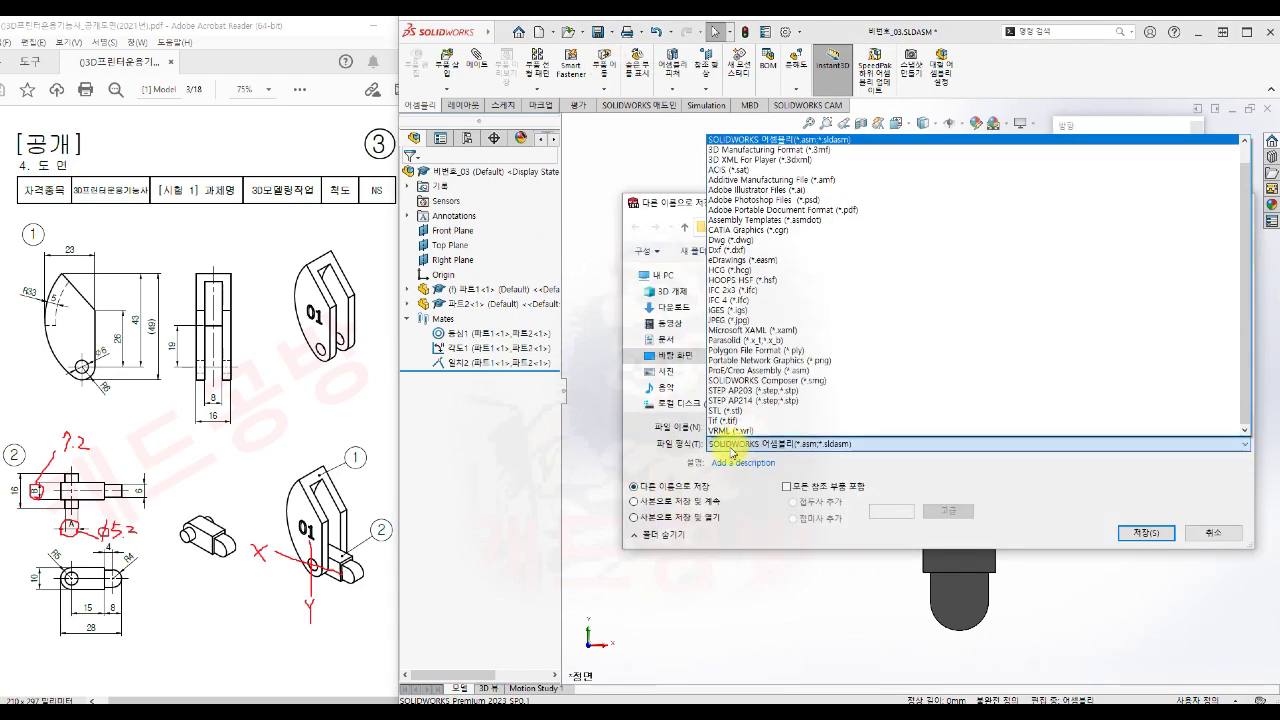
pyautogui.click(727, 411)
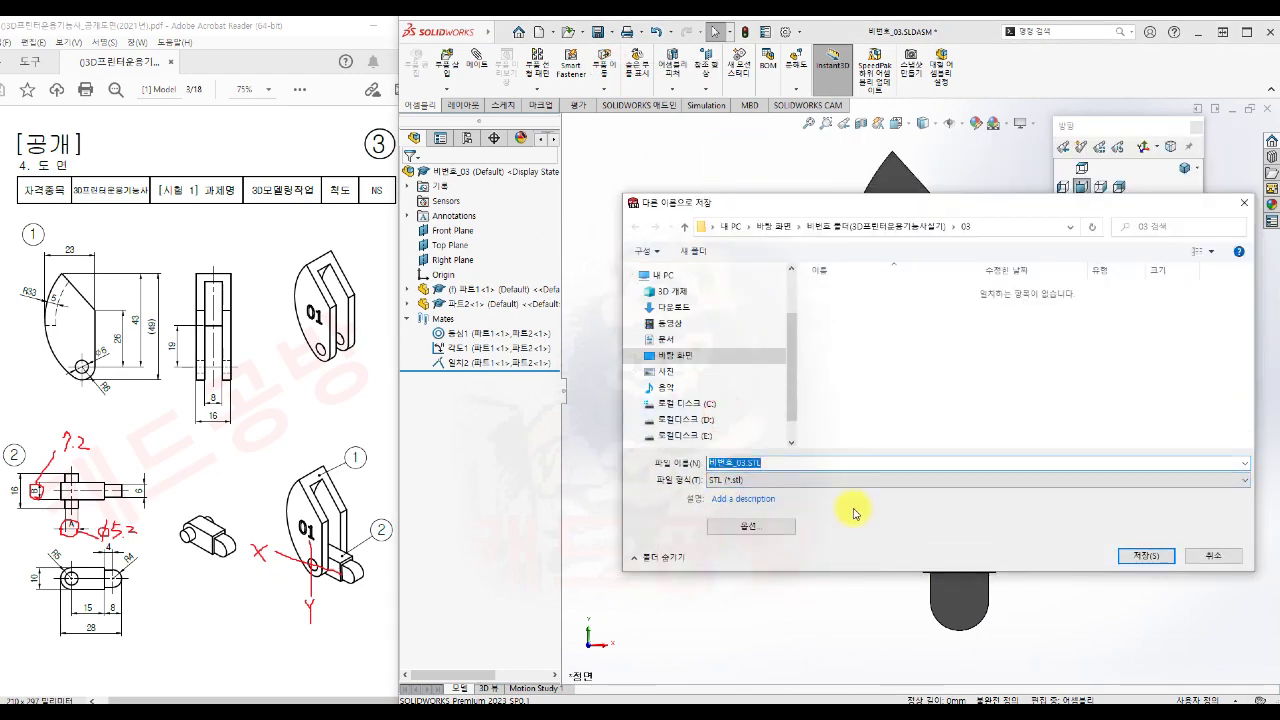
pyautogui.click(762, 526)
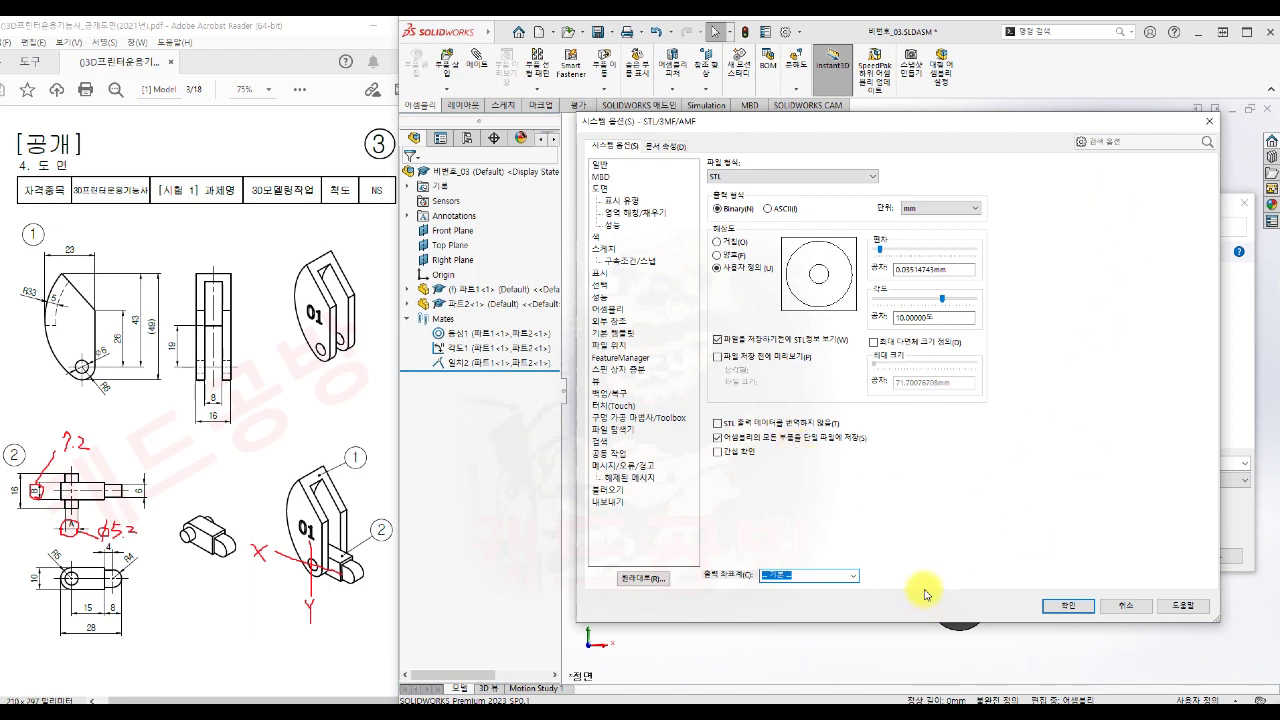
pyautogui.click(1062, 610)
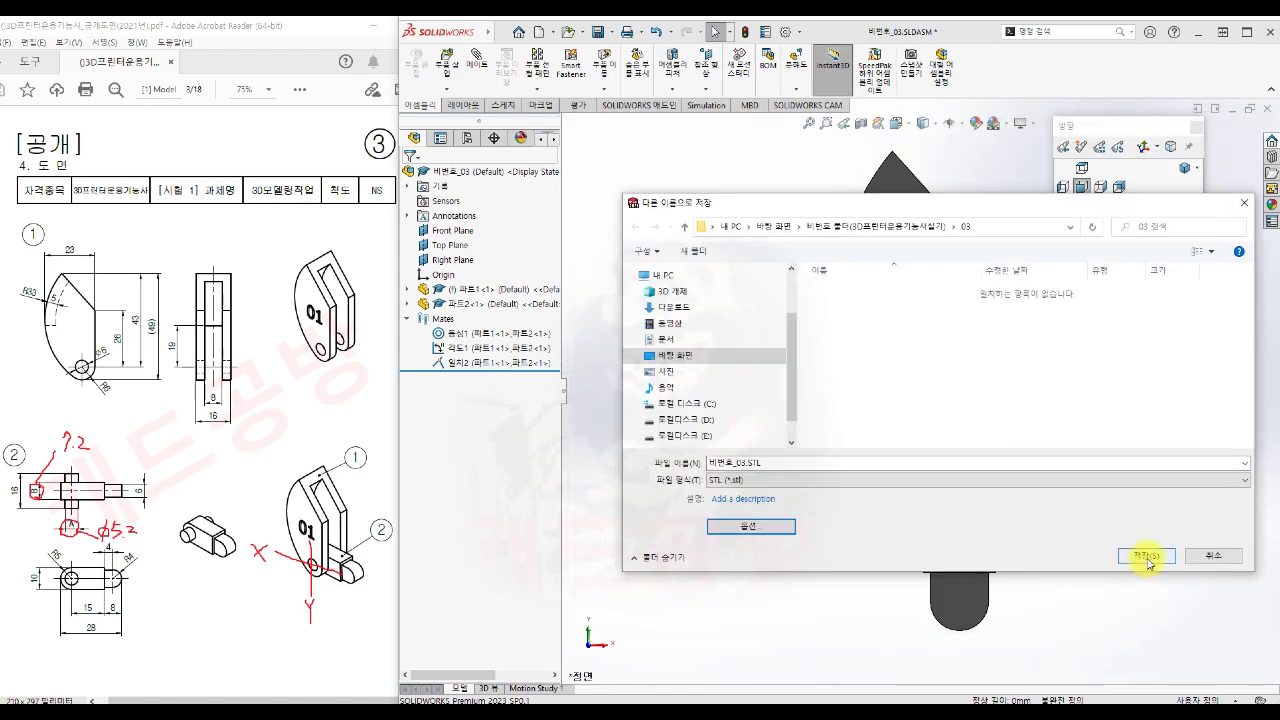
pyautogui.click(1147, 557)
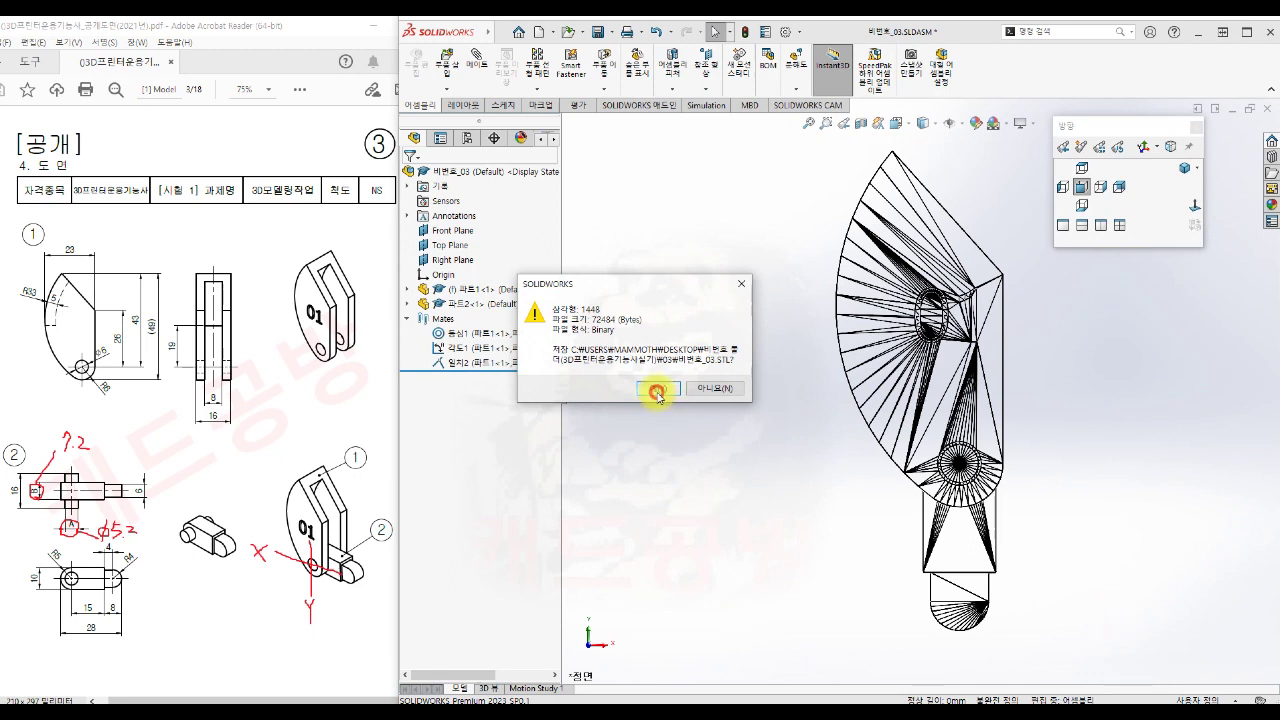
pyautogui.click(658, 390)
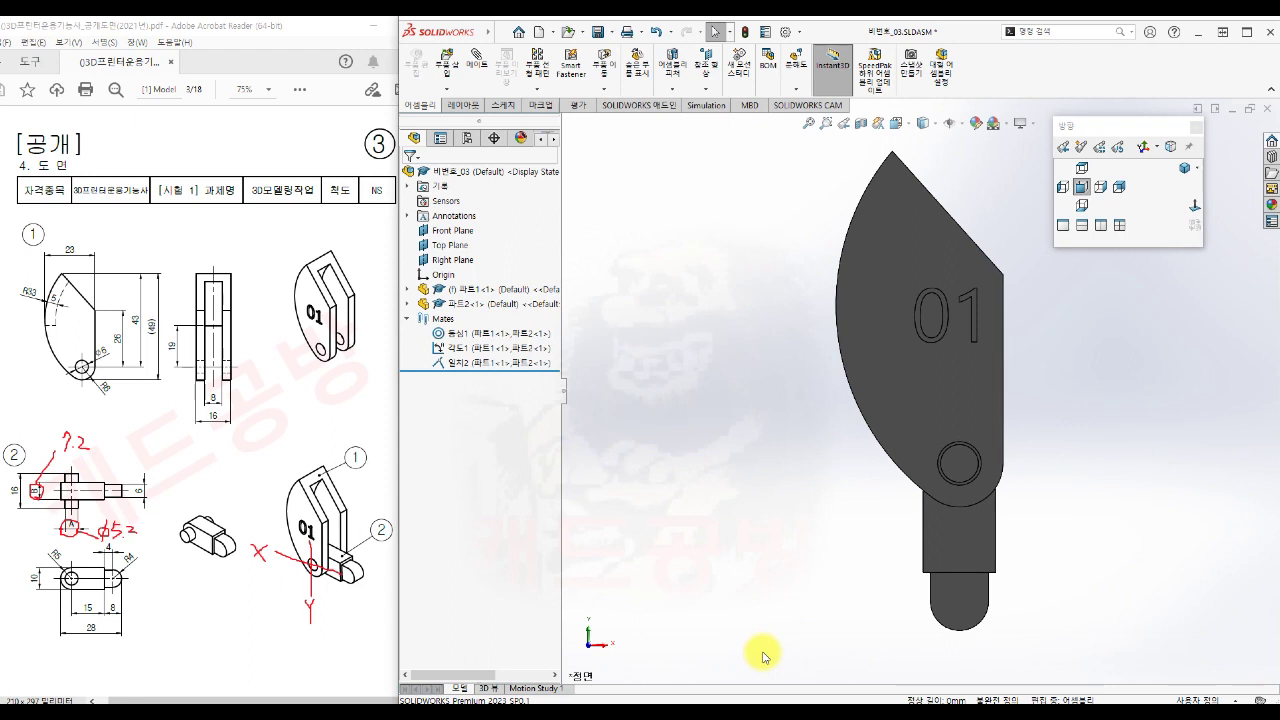